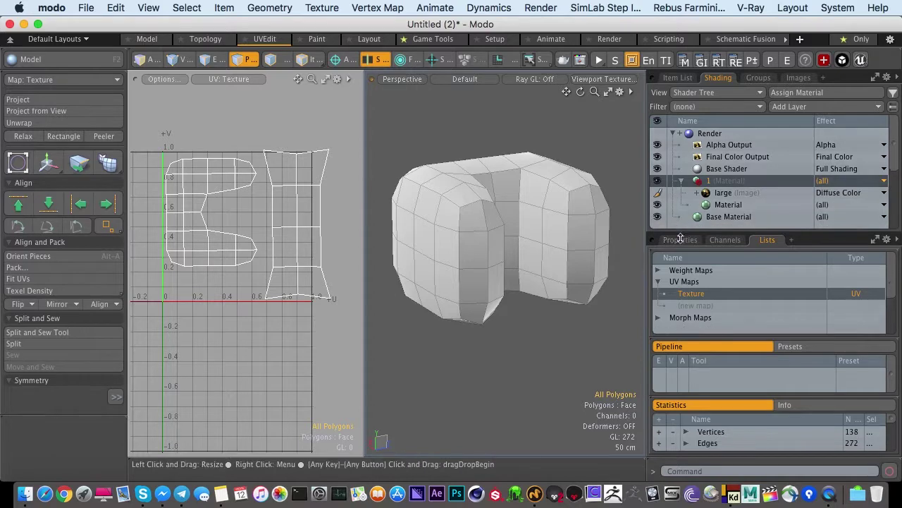
Select the "large" image layer in material group 1 and display its layer properties.
click(656, 194)
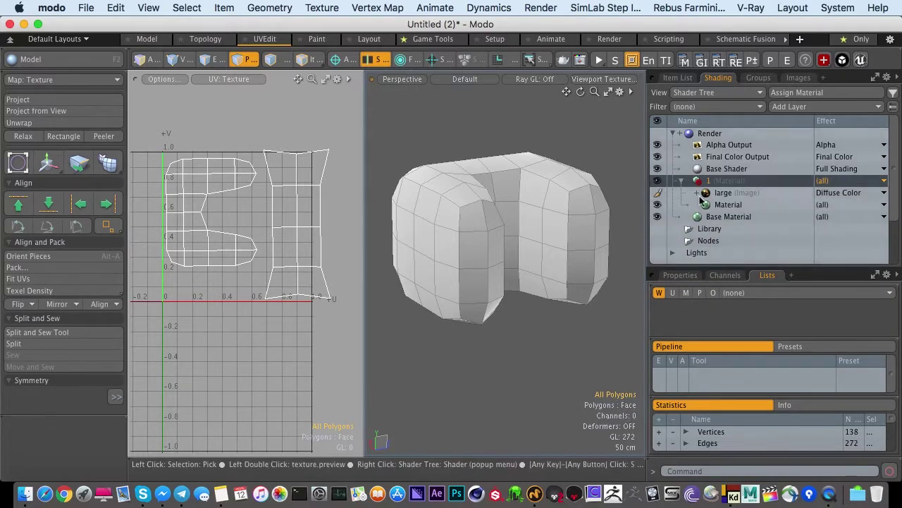
alt+drag(463, 212, 475, 261)
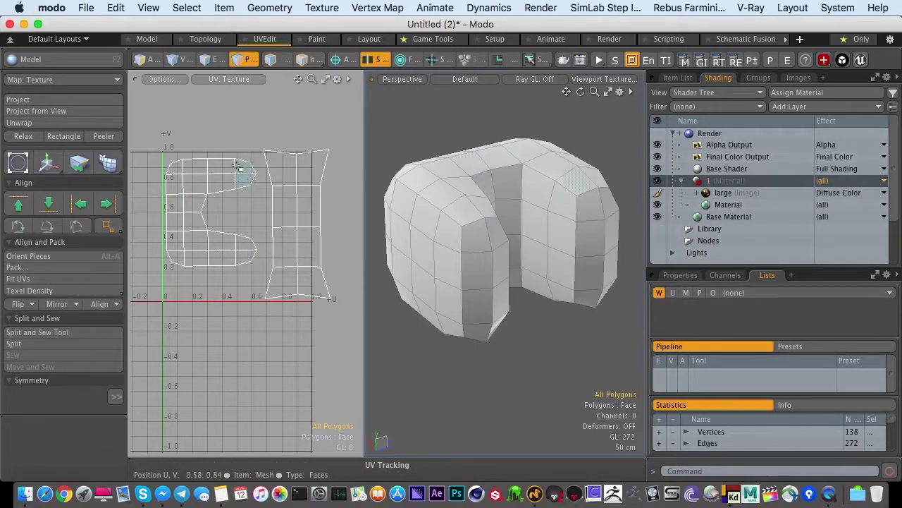
click(704, 194)
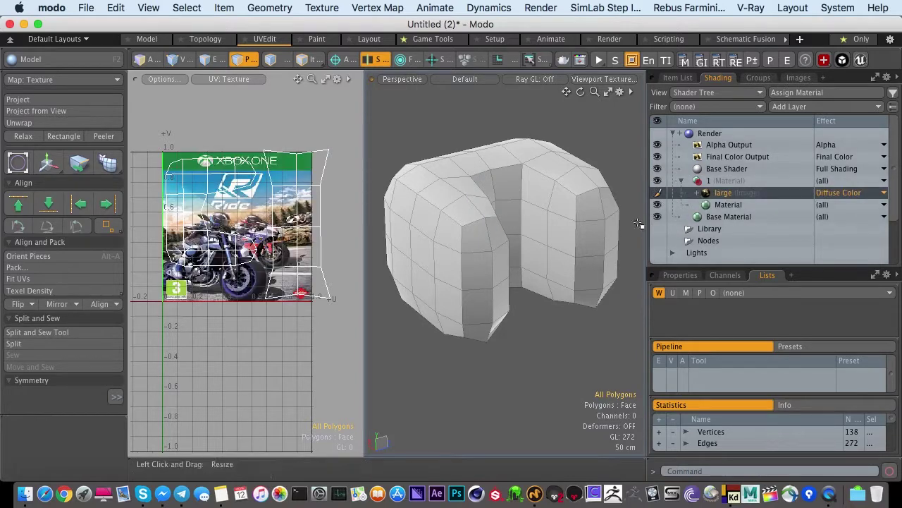
alt+drag(528, 252, 520, 225)
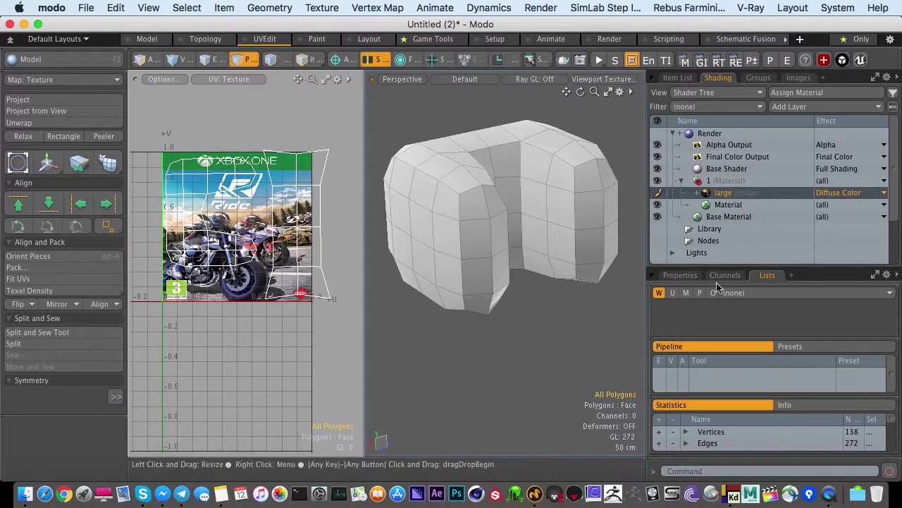
click(680, 275)
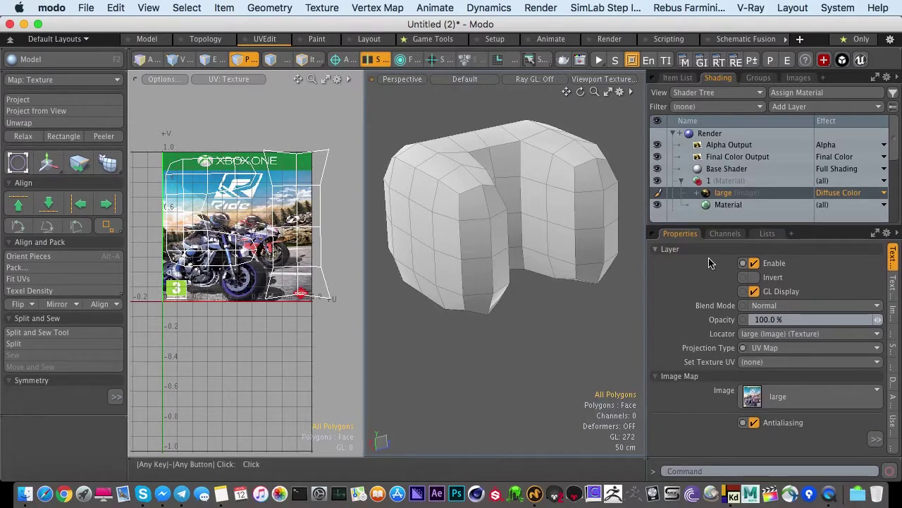
Try Front Projection as the projection type of the "large" image layer.
click(763, 347)
click(749, 336)
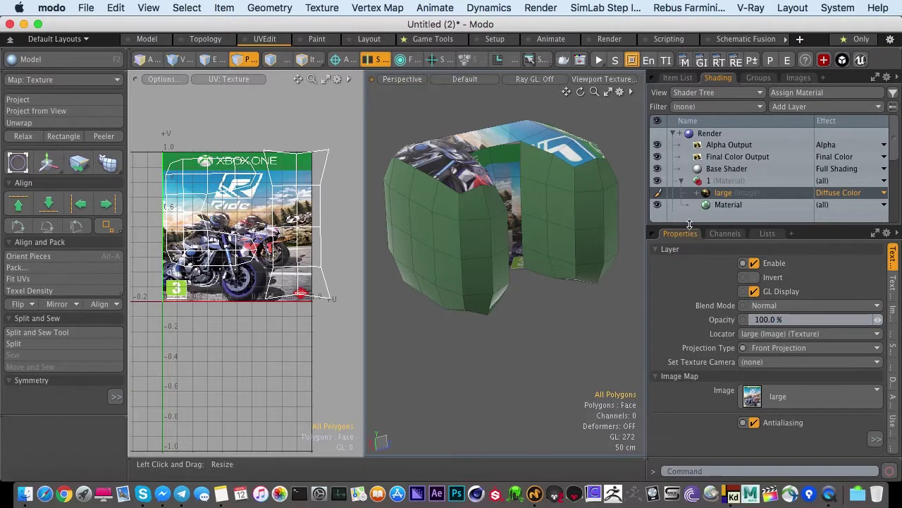
drag(689, 224, 690, 233)
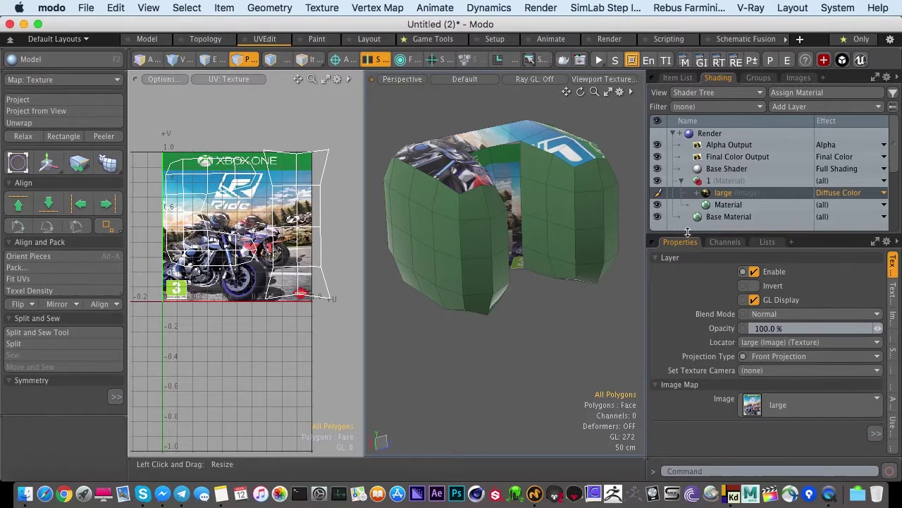
click(760, 359)
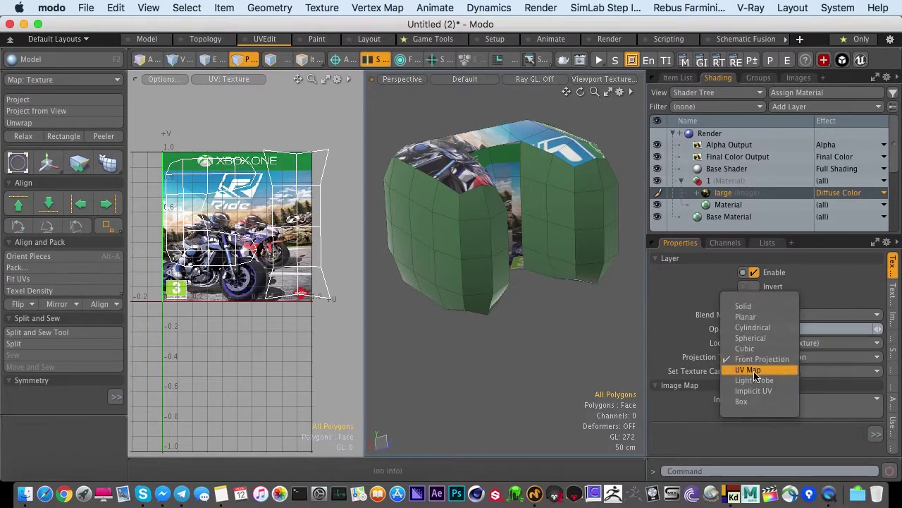
click(722, 206)
click(715, 195)
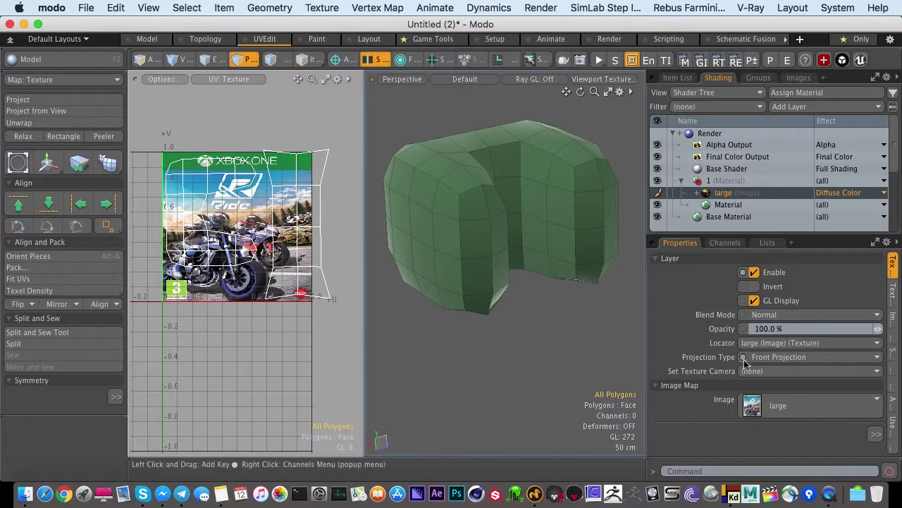
Try Cubic projection on the "large" image layer and examine the texture on the mesh.
click(769, 357)
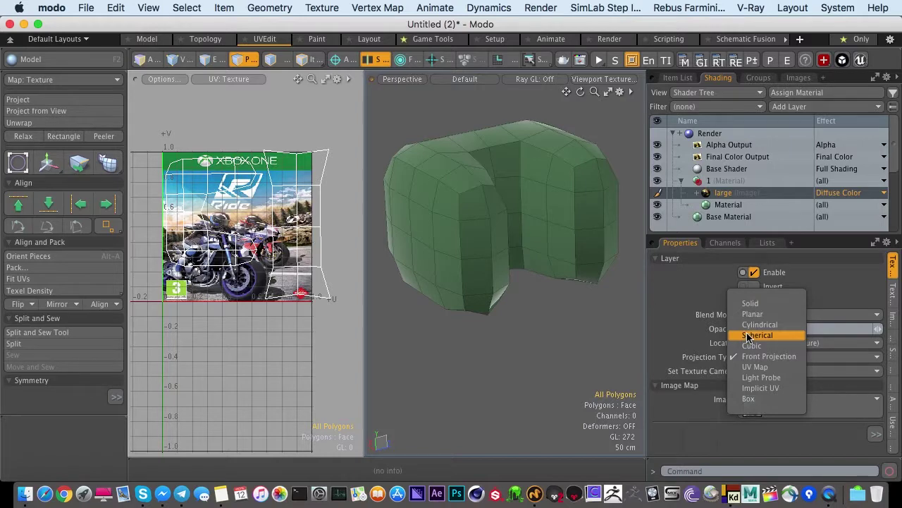
click(752, 346)
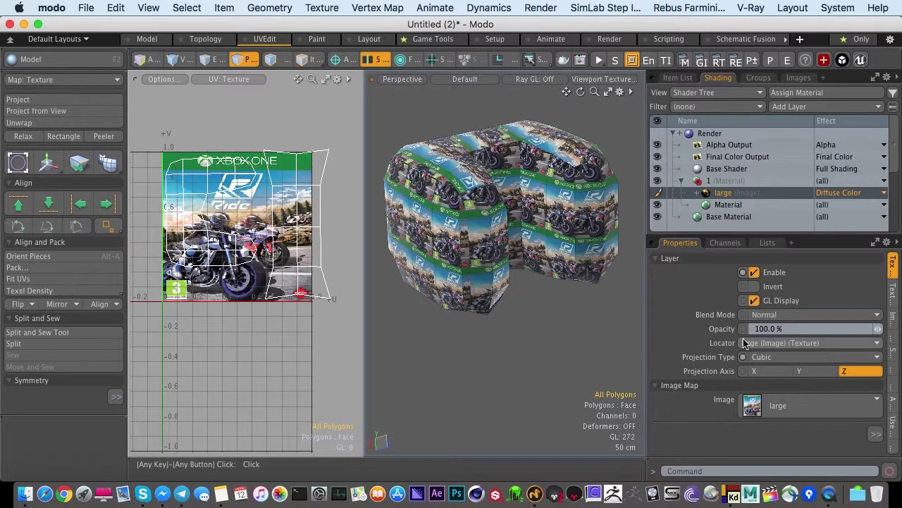
ctrl+alt+drag(503, 244, 543, 225)
alt+drag(543, 226, 534, 261)
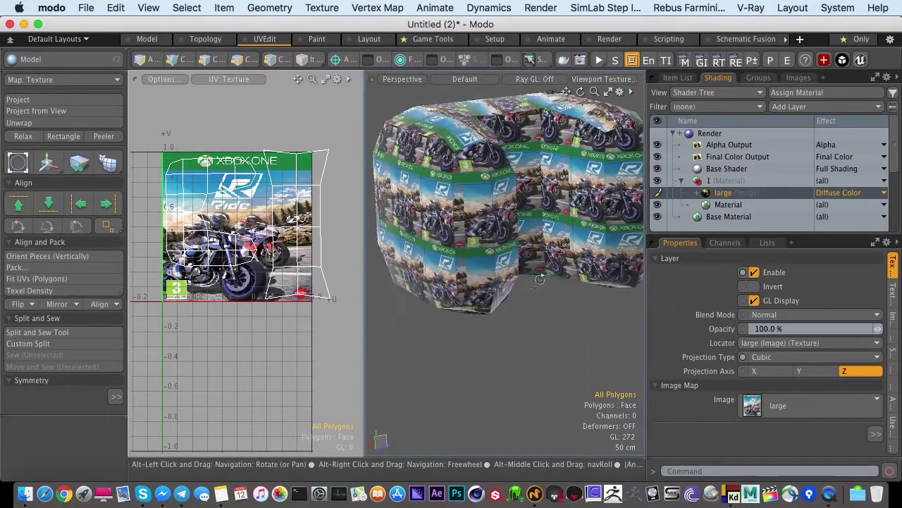
Try Spherical projection on the "large" image layer.
click(772, 356)
click(761, 345)
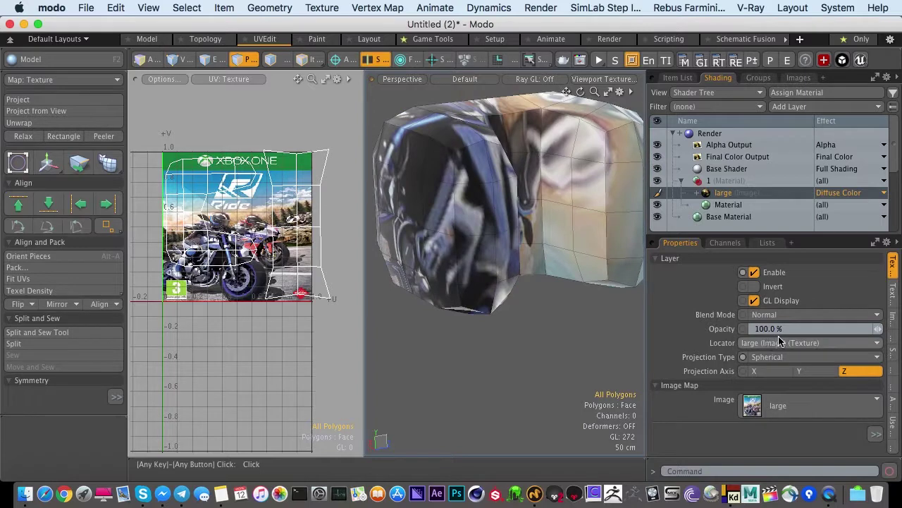
click(779, 340)
click(762, 345)
Set the image layer's projection type to UV Map and assign the "Texture" UV map to it.
click(763, 360)
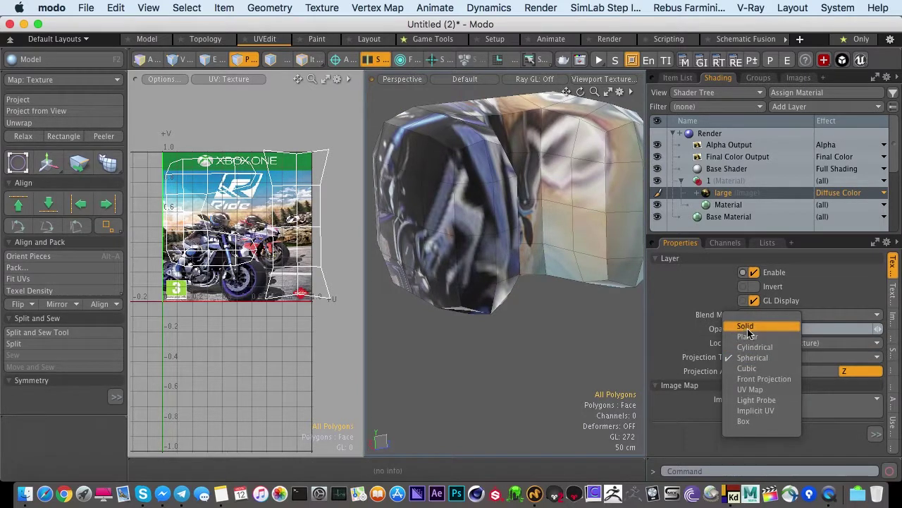
click(741, 390)
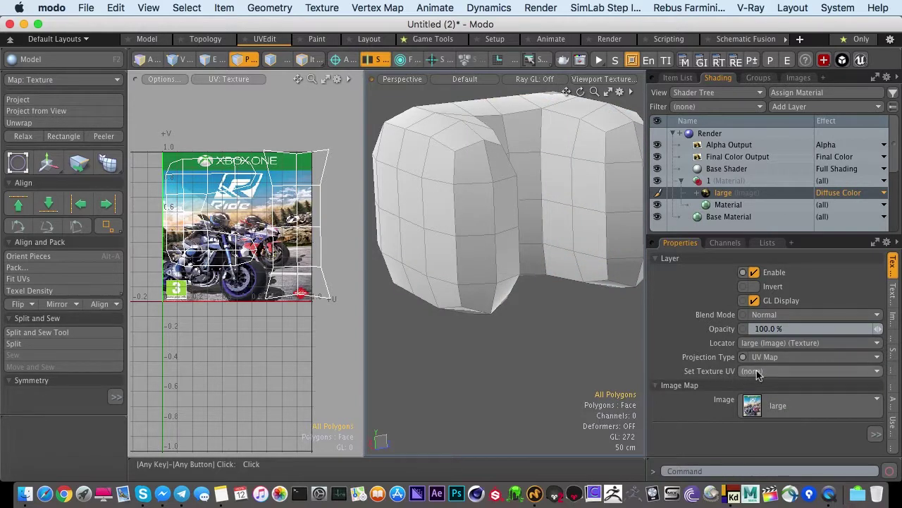
click(757, 372)
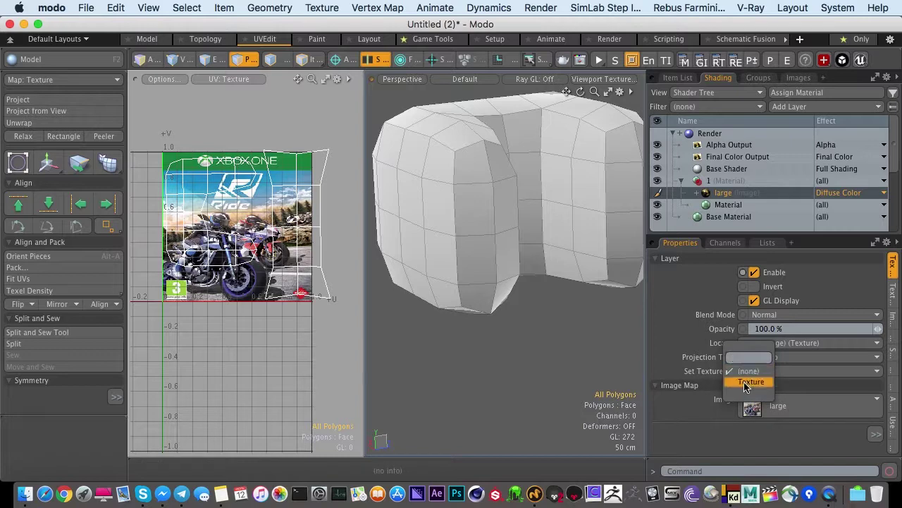
click(745, 383)
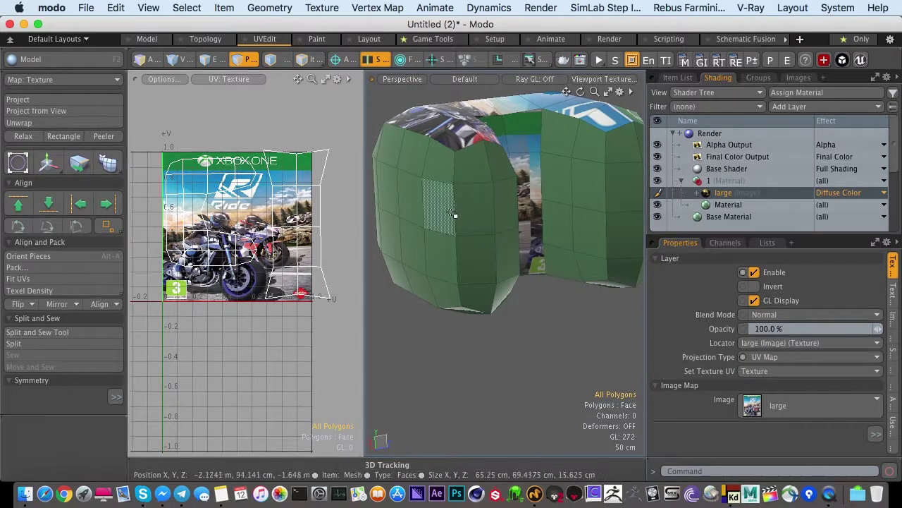
Move the UV island of the mesh's top faces by about -0.035 in U and slightly down in V.
double_click(210, 179)
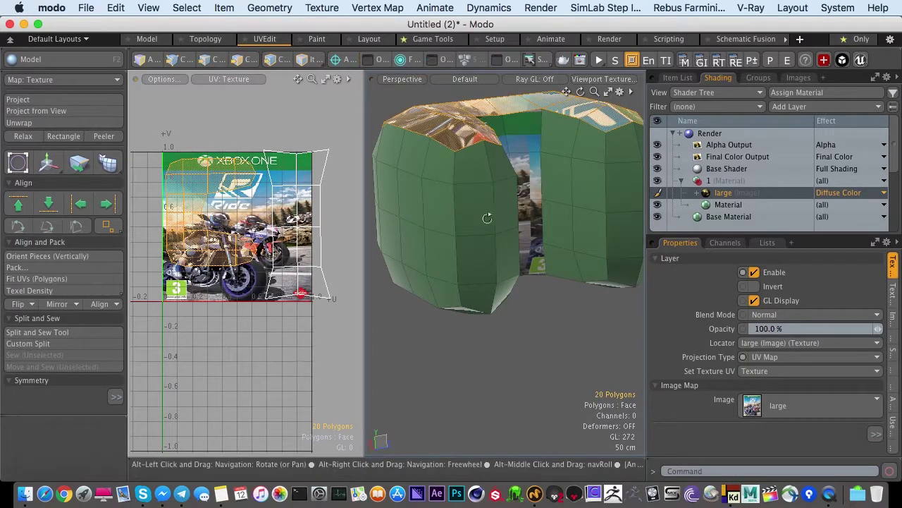
alt+drag(487, 217, 521, 339)
key(w)
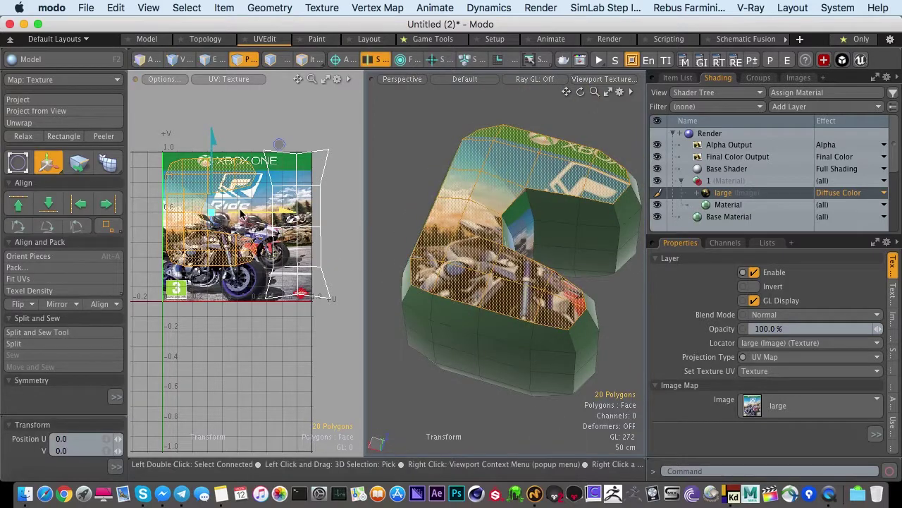
mouse_move(241, 213)
mouse_down()
mouse_move(214, 213)
mouse_move(240, 217)
mouse_up()
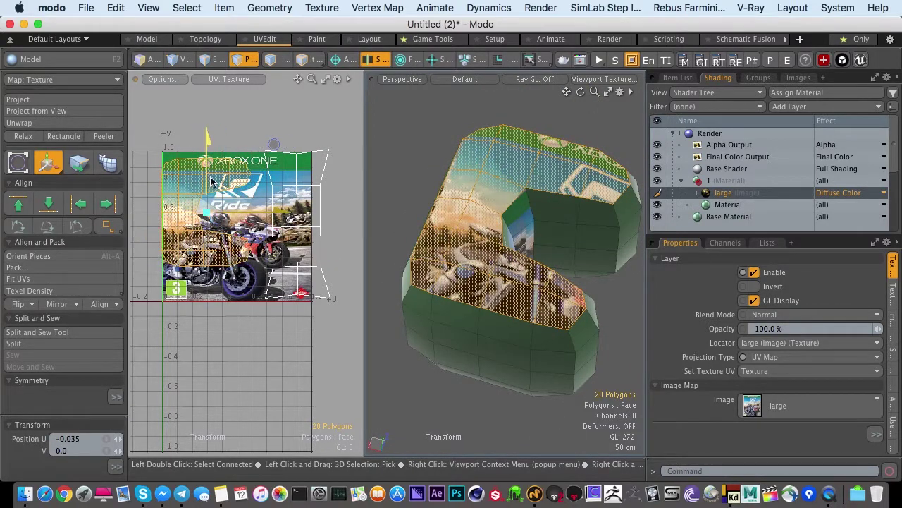
drag(210, 181, 211, 198)
key(space)
click(344, 227)
alt+drag(454, 320, 503, 351)
key(a)
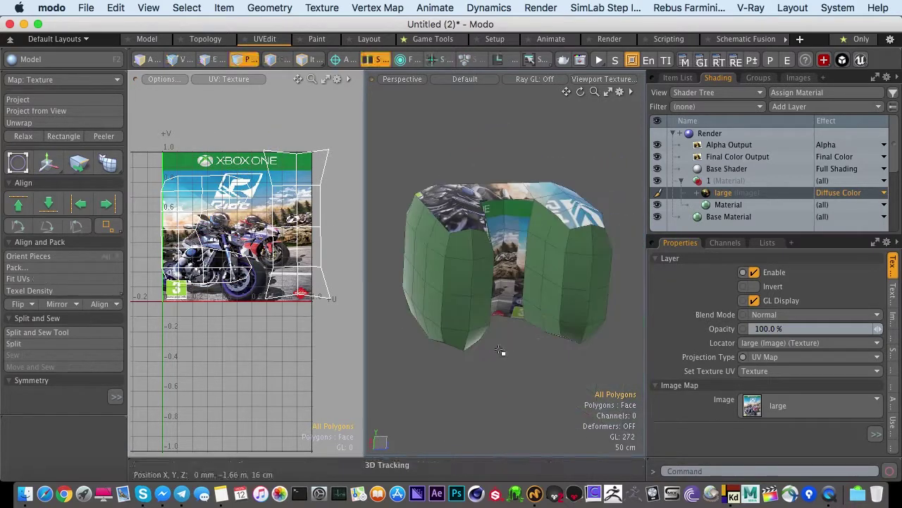
Select the two polygon columns along the inner side of each arm.
alt+drag(505, 299, 522, 282)
mouse_move(522, 282)
alt+mouse_down()
mouse_move(509, 259)
mouse_move(453, 266)
alt+mouse_up()
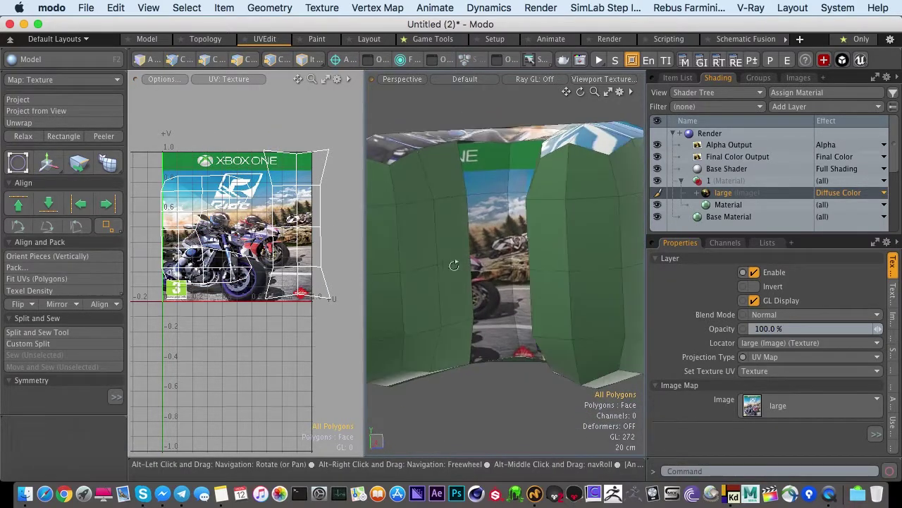
mouse_move(416, 178)
mouse_down()
mouse_move(430, 182)
mouse_move(434, 344)
mouse_move(411, 258)
mouse_move(576, 292)
mouse_move(417, 269)
mouse_up()
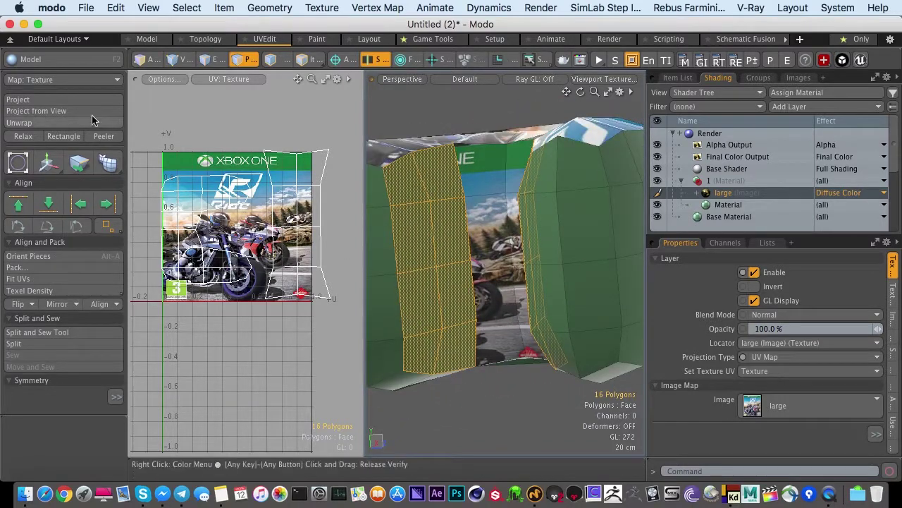
mouse_move(497, 233)
alt+mouse_down()
mouse_move(564, 266)
mouse_move(486, 241)
alt+mouse_up()
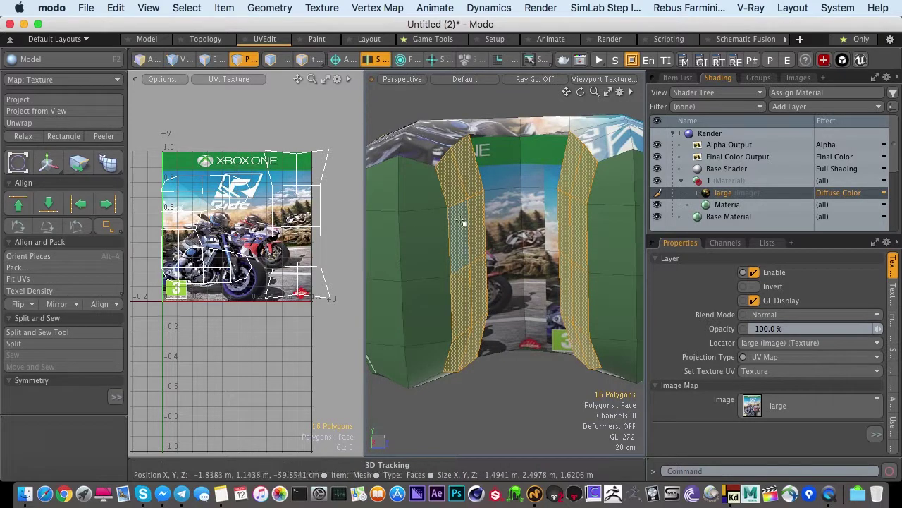
Select the end-face polygons of both arms and unwrap them with the Conformal method.
alt+drag(428, 243, 451, 252)
ctrl+alt+drag(521, 264, 471, 258)
mouse_move(431, 208)
mouse_down()
mouse_move(458, 312)
mouse_move(433, 228)
mouse_up()
mouse_move(470, 260)
alt+mouse_down()
mouse_move(463, 290)
mouse_move(461, 261)
alt+mouse_up()
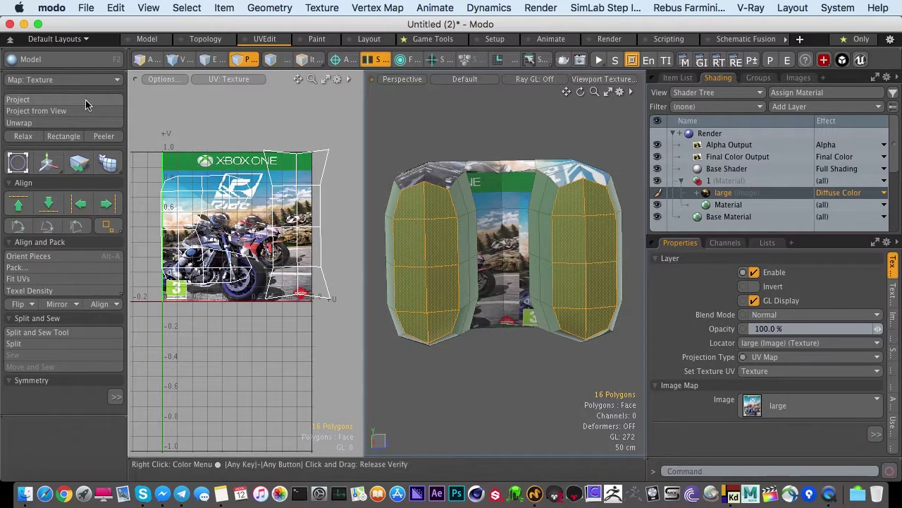
click(56, 125)
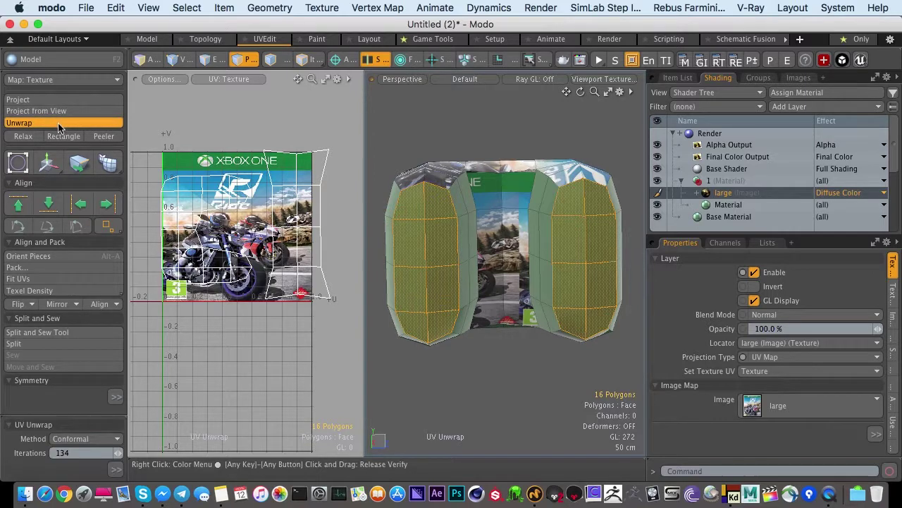
click(438, 238)
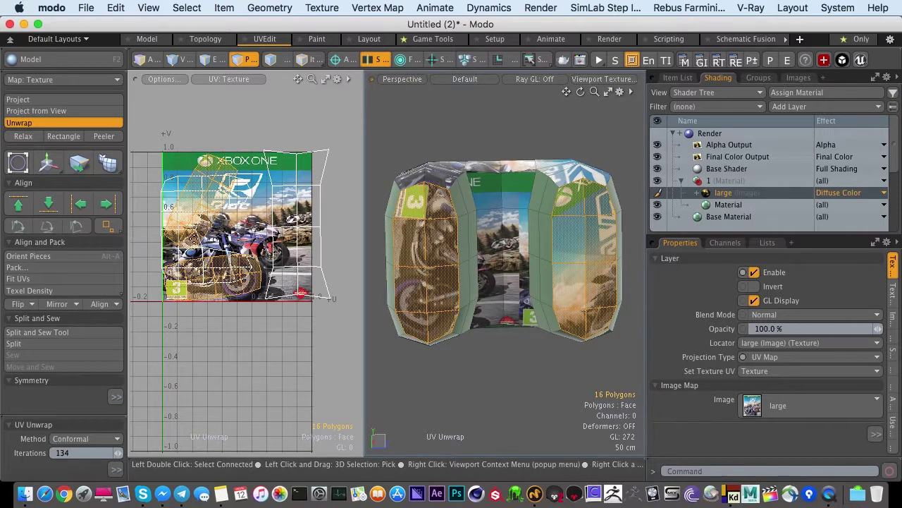
key(space)
Select material group 1 to remove the image from the UV view, and hide all unselected polygons.
ctrl+alt+drag(491, 274, 463, 269)
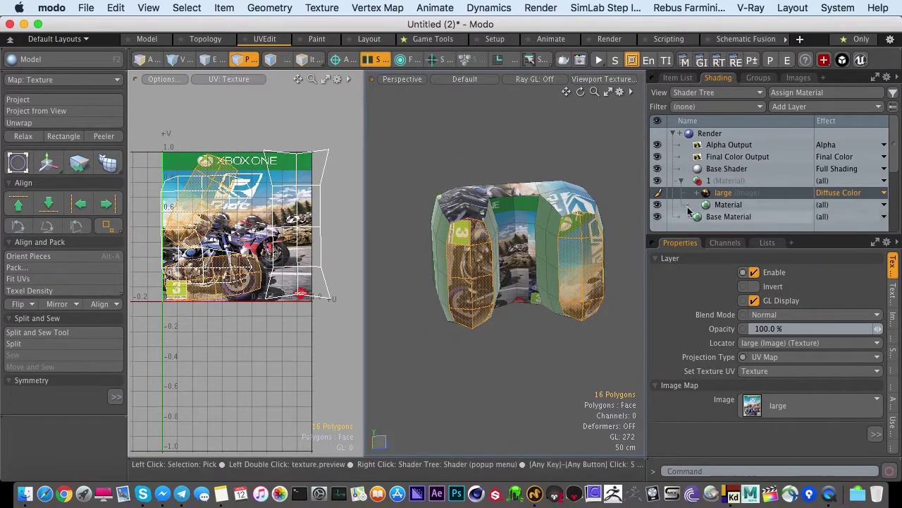
click(703, 182)
ctrl+alt+drag(186, 249, 229, 215)
key(shift+h)
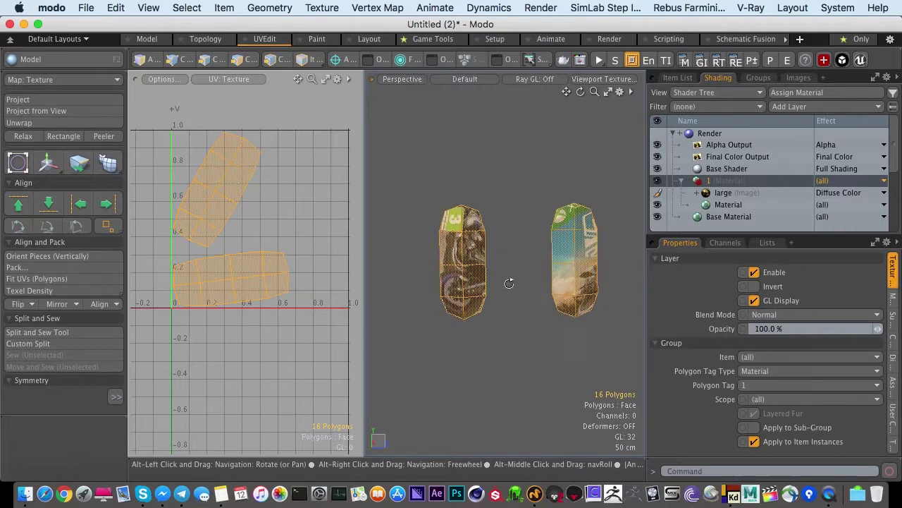
Rotate the tilted upper UV island until it stands vertically.
double_click(190, 186)
key(e)
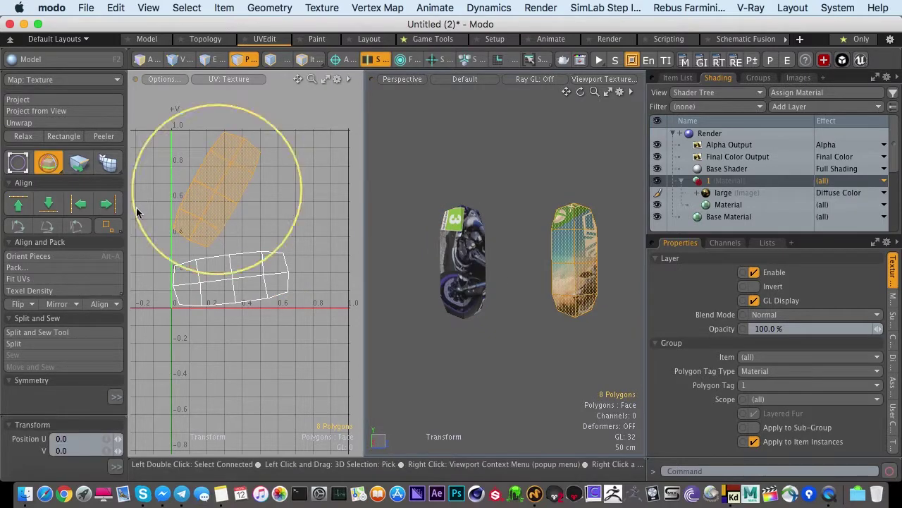
drag(137, 210, 157, 250)
key(space)
Rotate the lower UV island until it lies level along the U axis, and clear the selection.
double_click(202, 270)
key(r)
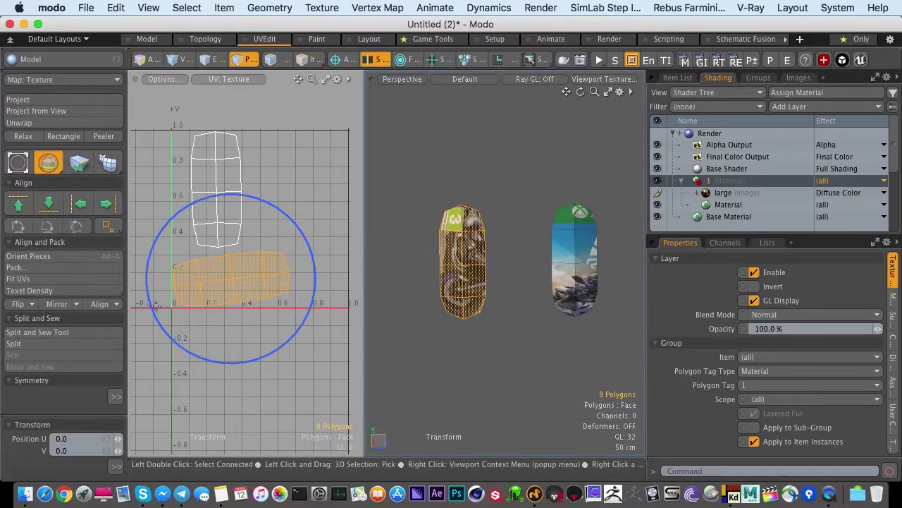
key(space)
click(203, 327)
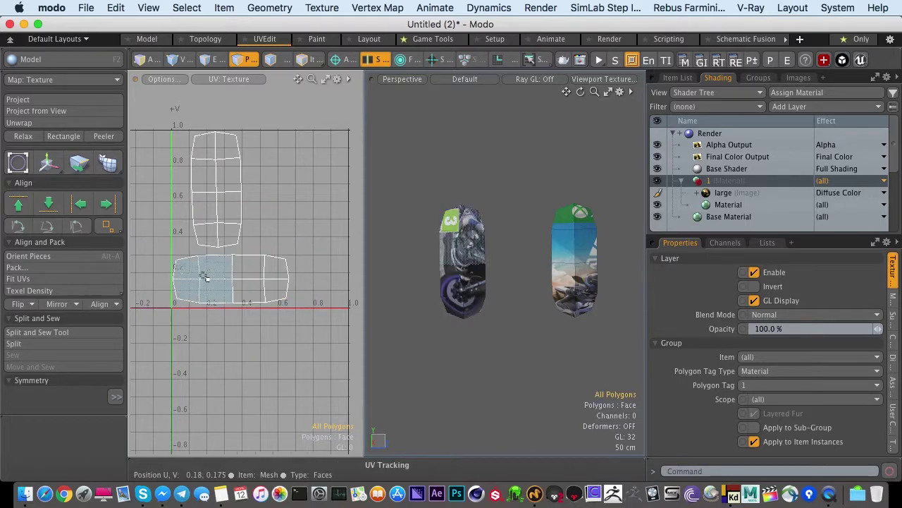
Unhide all polygons and unwrap the two inner-side polygon columns of both arms.
key(u)
alt+drag(494, 247, 475, 289)
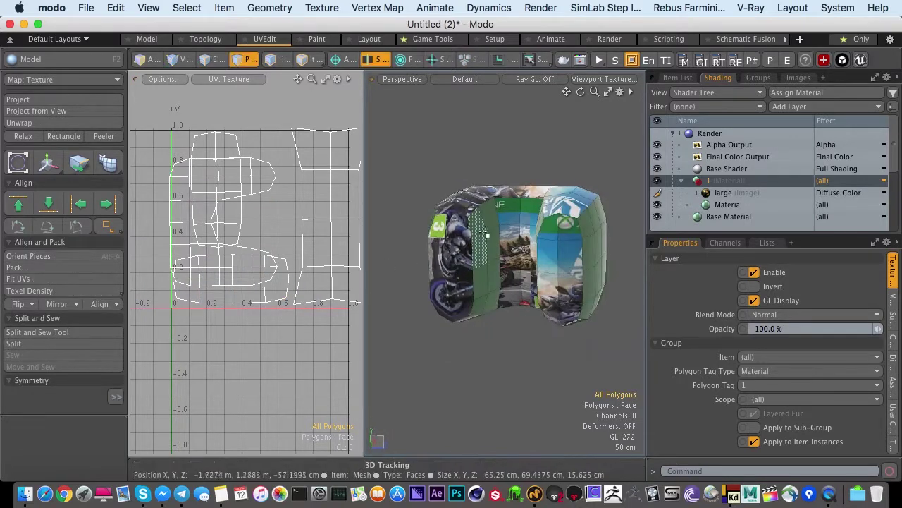
drag(484, 229, 494, 295)
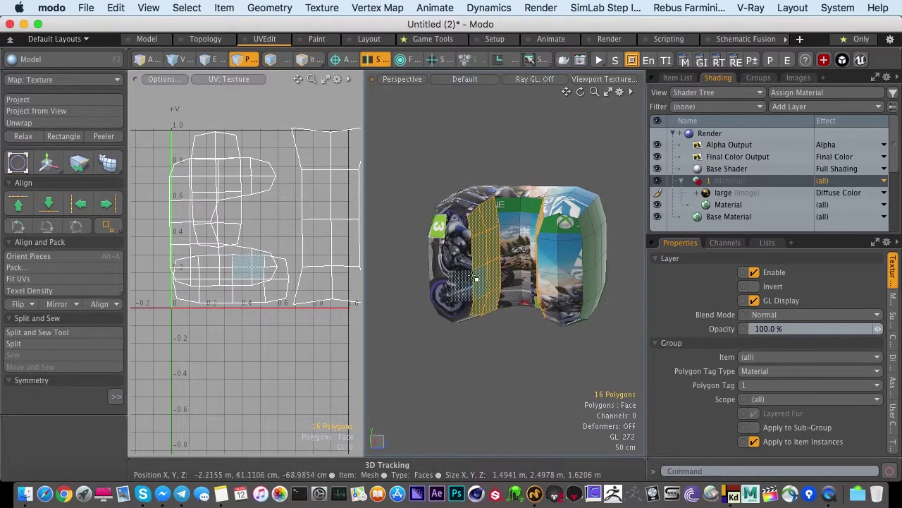
key(alt+a)
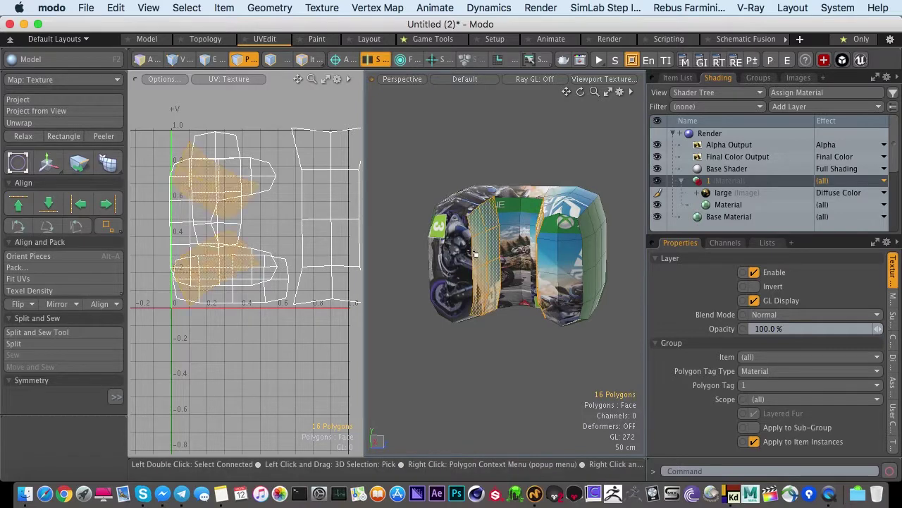
Move the two unwrapped inner-side islands out of the unit square to its negative-U side.
alt+shift+drag(236, 241, 290, 246)
key(w)
drag(296, 247, 228, 249)
key(q)
alt+drag(466, 284, 508, 294)
alt+shift+drag(508, 294, 494, 286)
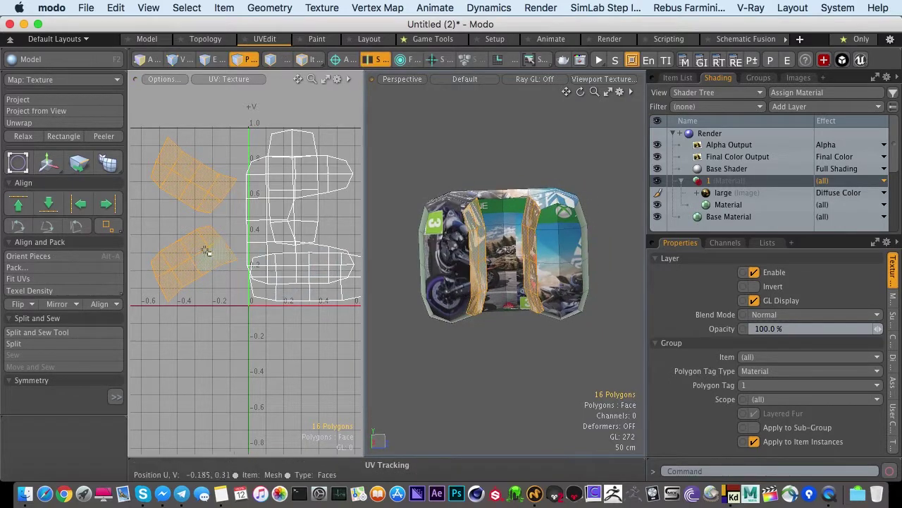
alt+shift+drag(188, 244, 184, 235)
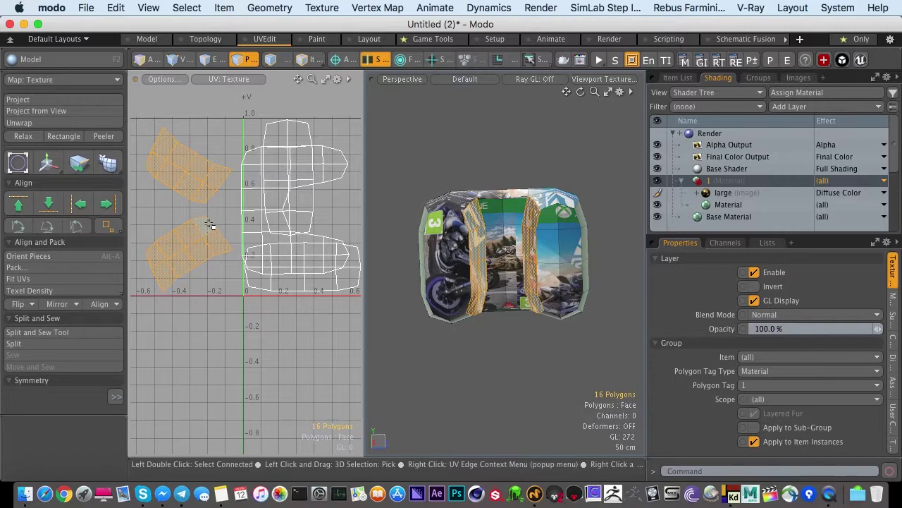
Try to orient the two inner-side UV islands level with Orient Pieces.
key(alt+a)
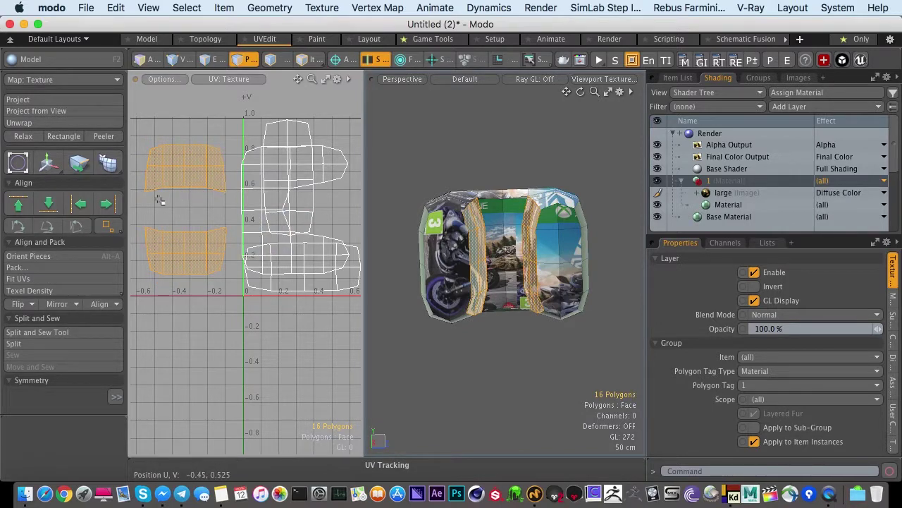
alt+shift+drag(184, 252, 217, 226)
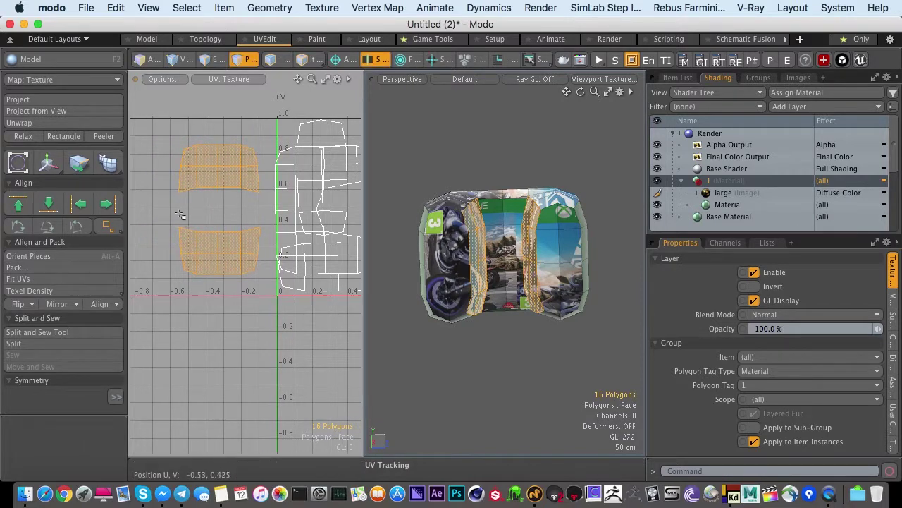
drag(202, 182, 261, 209)
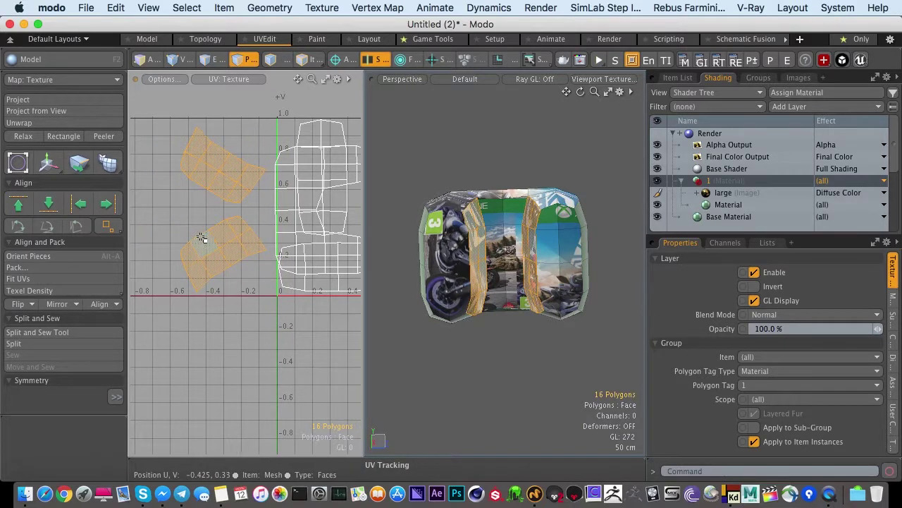
Select the 20 polygons of the C-shaped underside and unwrap them.
alt+drag(473, 322, 484, 208)
mouse_move(458, 272)
mouse_down()
mouse_move(471, 328)
mouse_move(456, 339)
mouse_up()
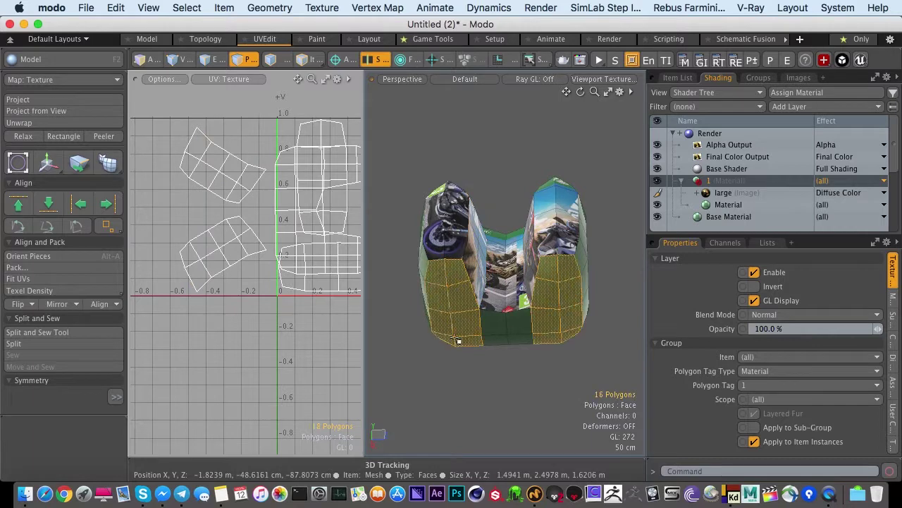
alt+shift+drag(279, 276, 174, 279)
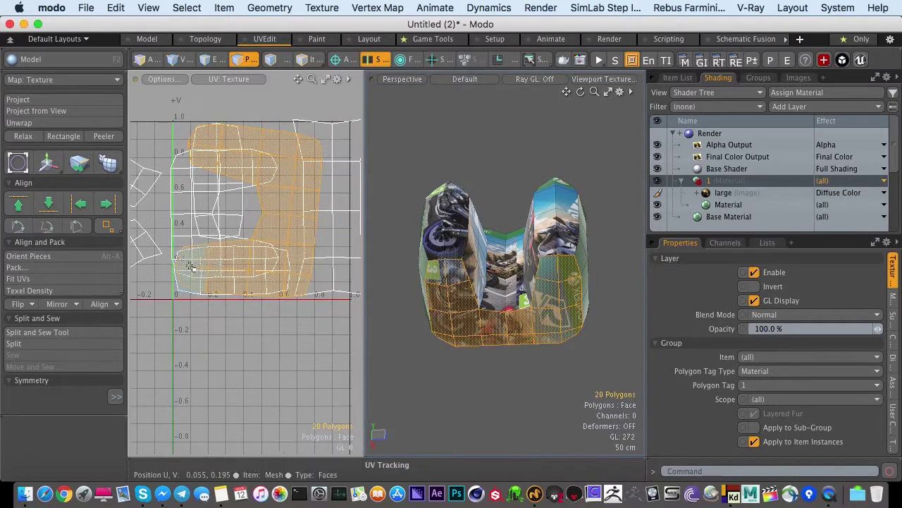
Move the C-shaped underside island below the unit square and orient it straight along the axes.
key(w)
drag(243, 252, 247, 410)
alt+shift+drag(247, 411, 241, 241)
drag(222, 265, 188, 264)
key(space)
key(alt+a)
key(e)
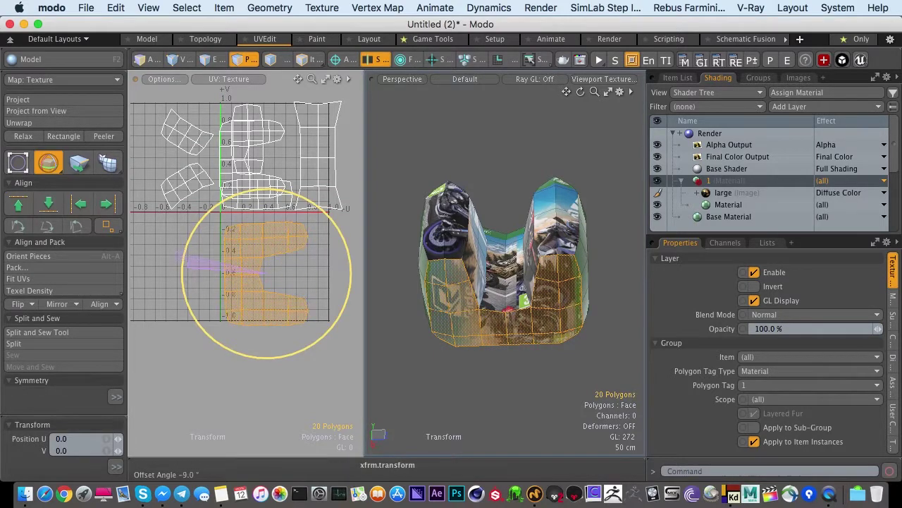
key(space)
Orient the two inner-side islands level, and pack all UV islands into the unit square.
double_click(183, 185)
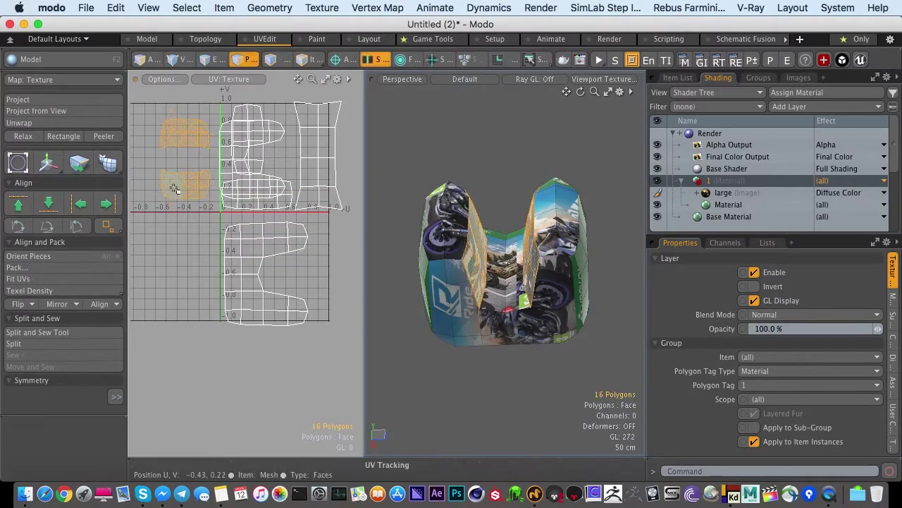
mouse_move(220, 246)
ctrl+alt+mouse_down()
mouse_move(205, 238)
mouse_move(224, 262)
mouse_move(218, 257)
ctrl+alt+mouse_up()
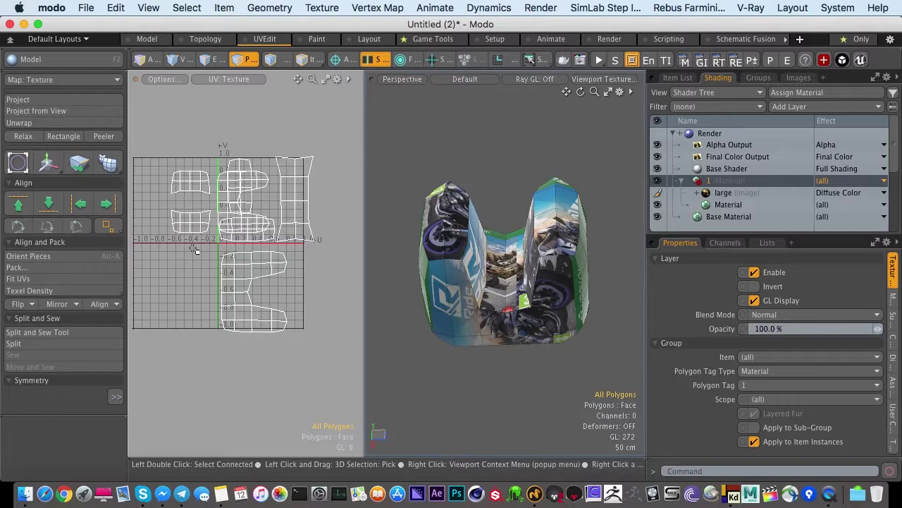
key(alt+a)
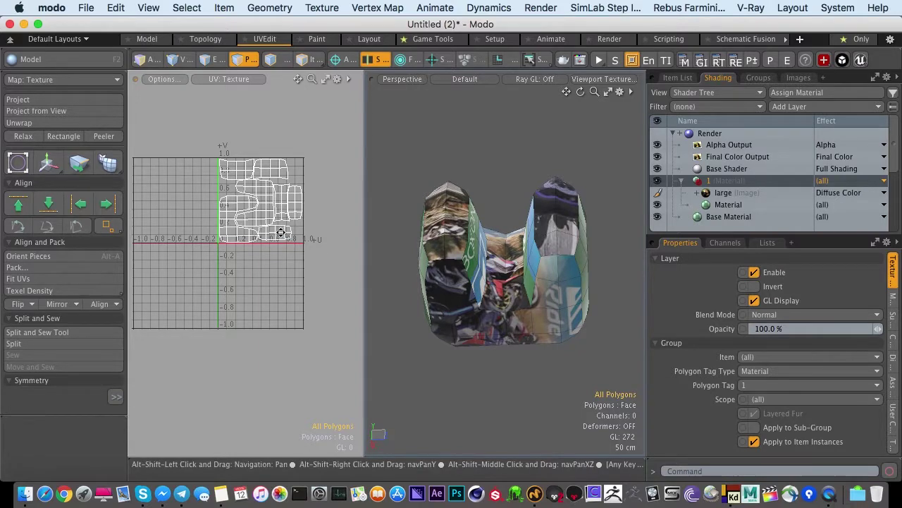
alt+shift+drag(280, 232, 252, 255)
ctrl+alt+drag(248, 237, 331, 258)
alt+shift+drag(203, 260, 219, 246)
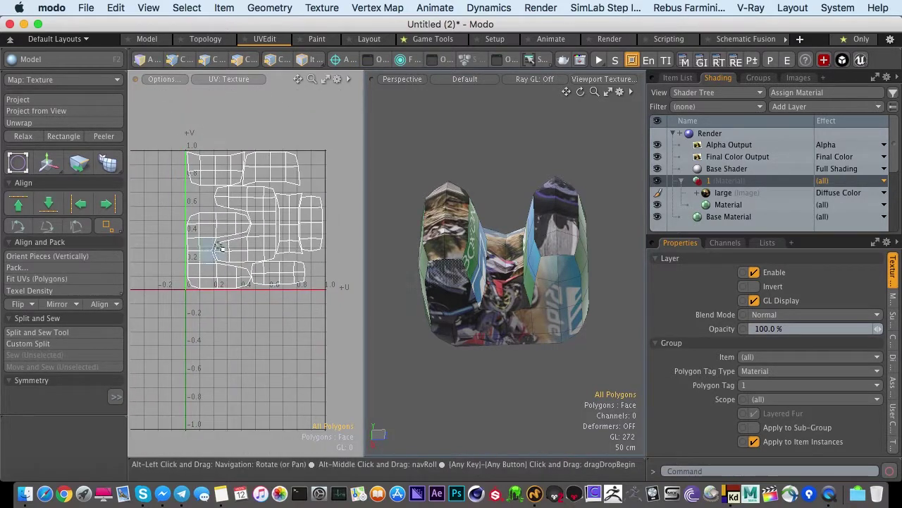
Try moving the narrow strip and C-shaped islands out of the packed unit square, and undo the moves.
double_click(310, 233)
key(w)
drag(303, 232, 401, 241)
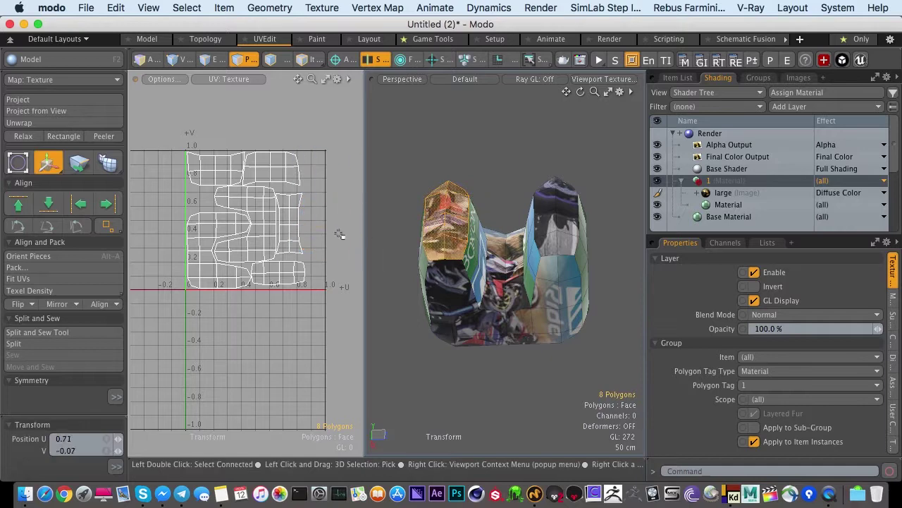
key(q)
double_click(280, 220)
key(w)
drag(258, 225, 317, 100)
key(q)
click(328, 195)
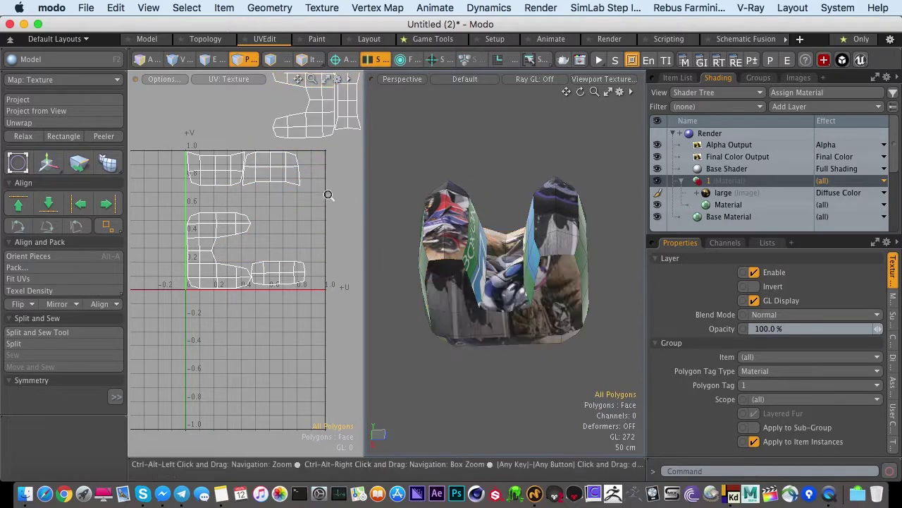
ctrl+alt+drag(329, 196, 341, 237)
key(super+z)
key(super+z)
key(super+z)
key(super+z)
Unwrap the 32 polygons of both outer sides, and move their islands to the negative-U side of the unit square.
alt+drag(409, 268, 489, 298)
click(458, 206)
mouse_move(461, 210)
mouse_down()
mouse_move(560, 299)
mouse_move(510, 204)
mouse_move(520, 240)
mouse_move(467, 289)
mouse_move(459, 264)
mouse_up()
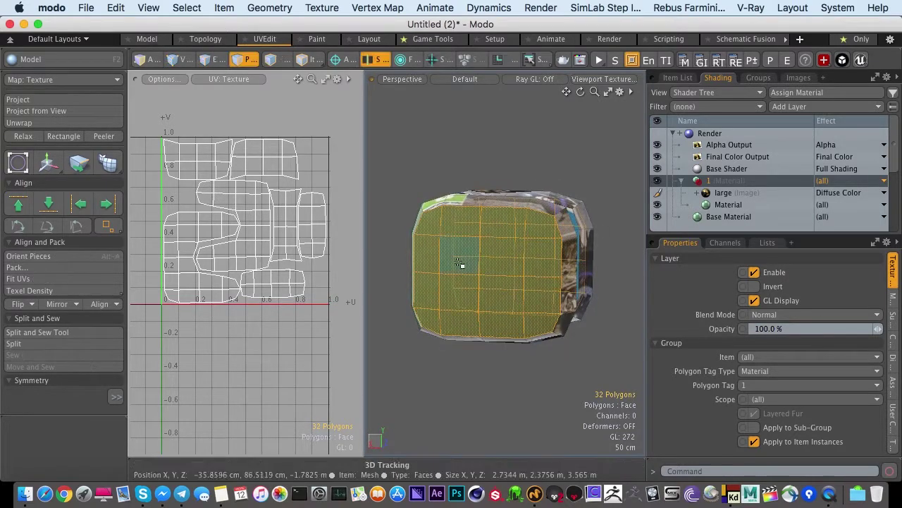
key(super+v)
ctrl+alt+drag(282, 270, 181, 273)
key(w)
key(q)
Select both outer-side UV islands and apply Orient Pieces to them.
click(211, 312)
double_click(174, 274)
shift+double_click(175, 220)
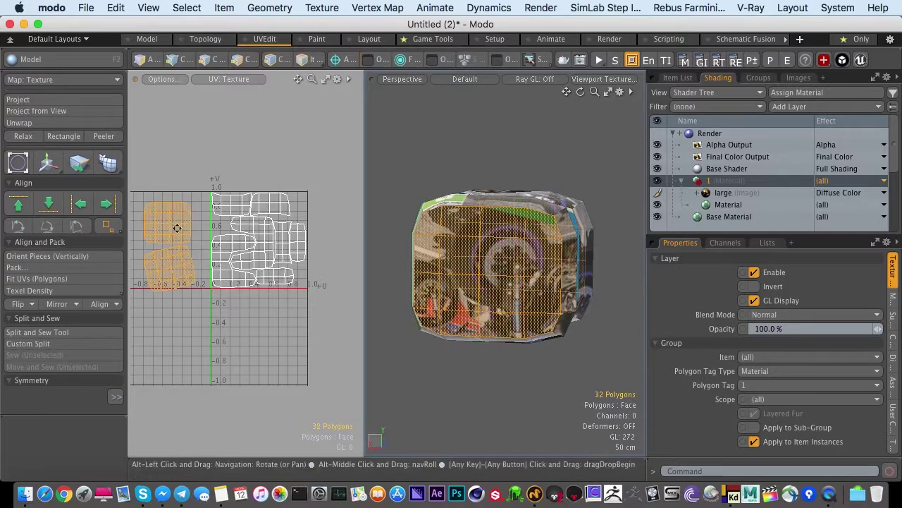
key(alt+a)
Rotate each outer-side UV island individually until it lies level, and clear the selection.
click(213, 322)
double_click(180, 263)
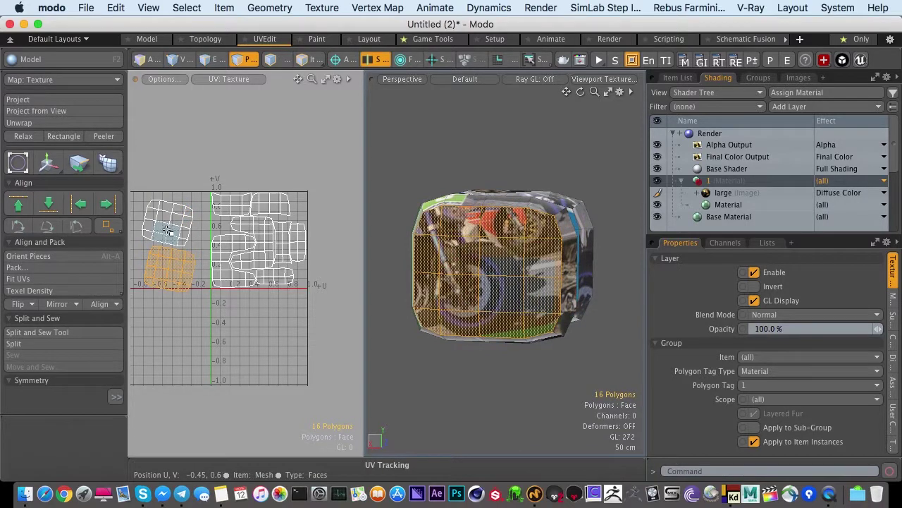
key(e)
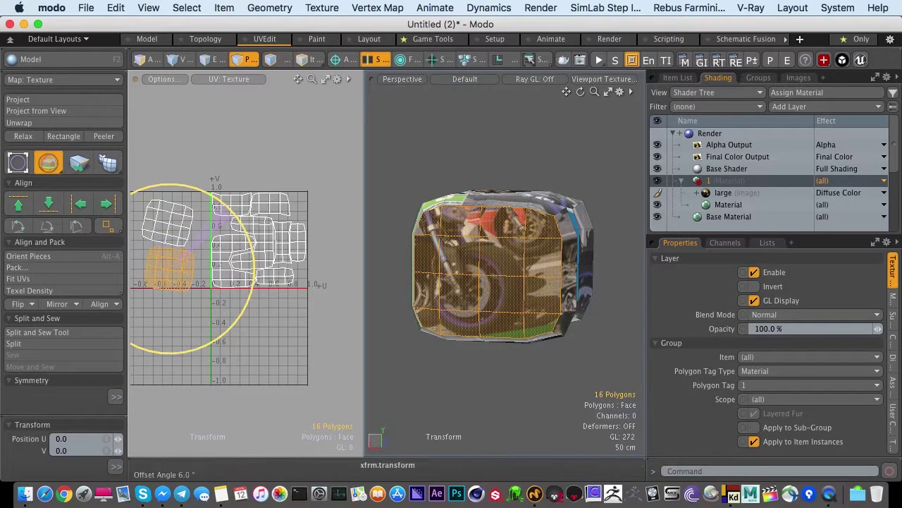
double_click(185, 212)
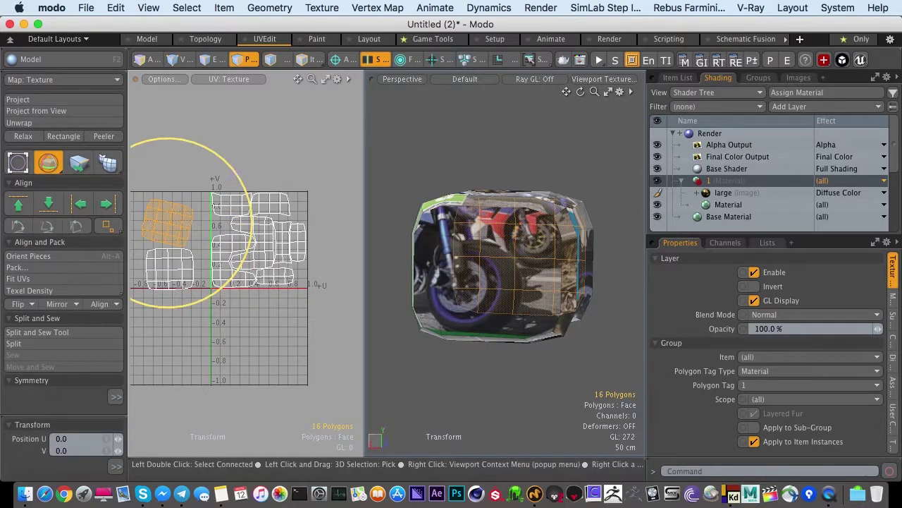
drag(233, 169, 217, 158)
key(space)
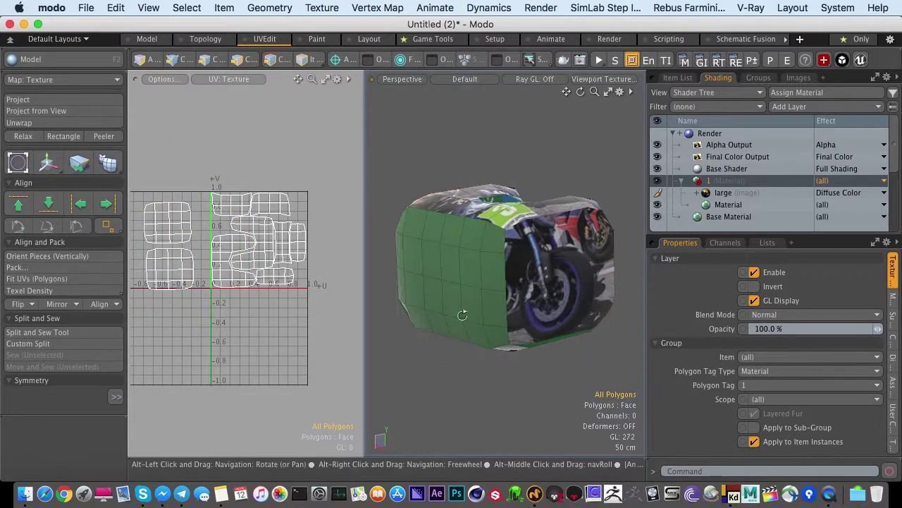
Unwrap the 24 polygons of the mesh's back side, and move the resulting island off the packed ones.
alt+drag(462, 315, 561, 204)
mouse_move(460, 224)
mouse_down()
mouse_move(495, 242)
mouse_move(482, 318)
mouse_move(483, 284)
mouse_up()
key(ctrl+v)
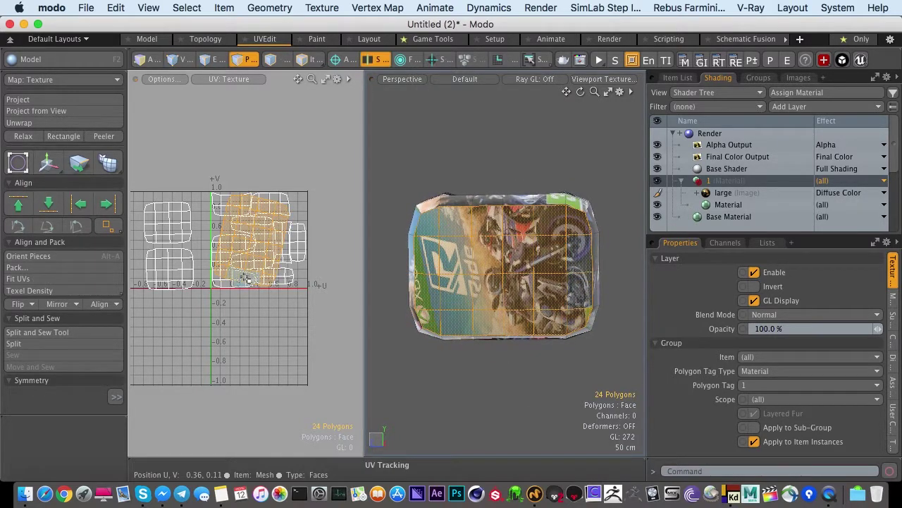
key(w)
drag(240, 255, 230, 185)
Rotate the back-side island straight, and pack all UV islands into the unit square.
key(e)
drag(189, 220, 209, 227)
key(space)
click(395, 236)
alt+drag(437, 243, 439, 216)
scroll(254, 262, up, 3)
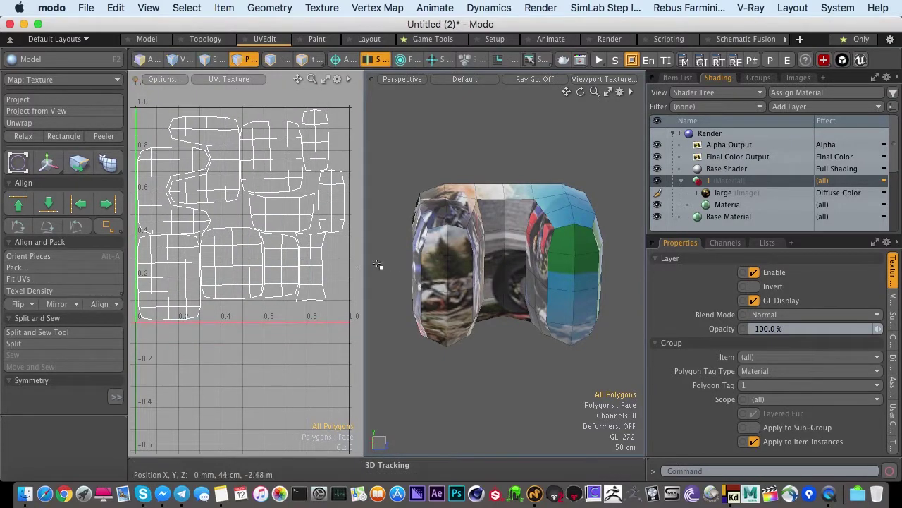
ctrl+alt+drag(282, 278, 249, 280)
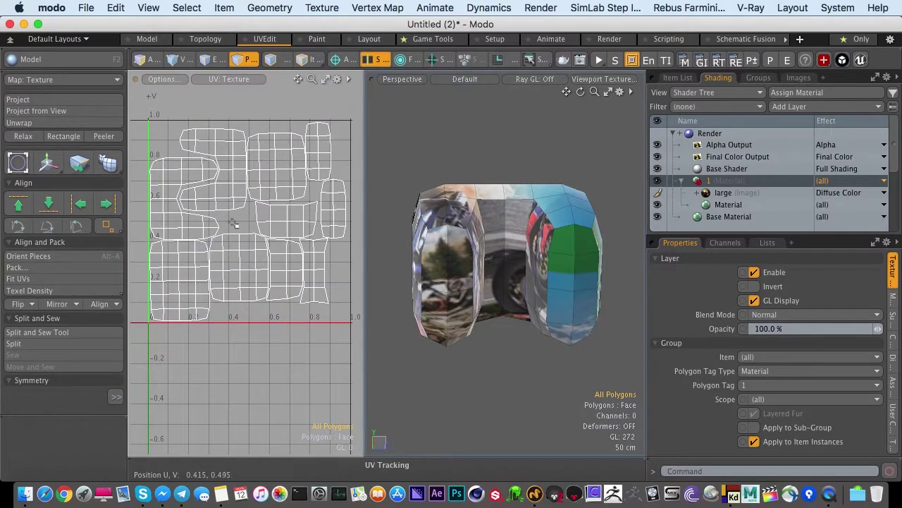
Convert the mesh to a Catmull-Clark subdivision surface, and show the large image behind the UV islands.
alt+drag(499, 272, 550, 311)
key(Tab)
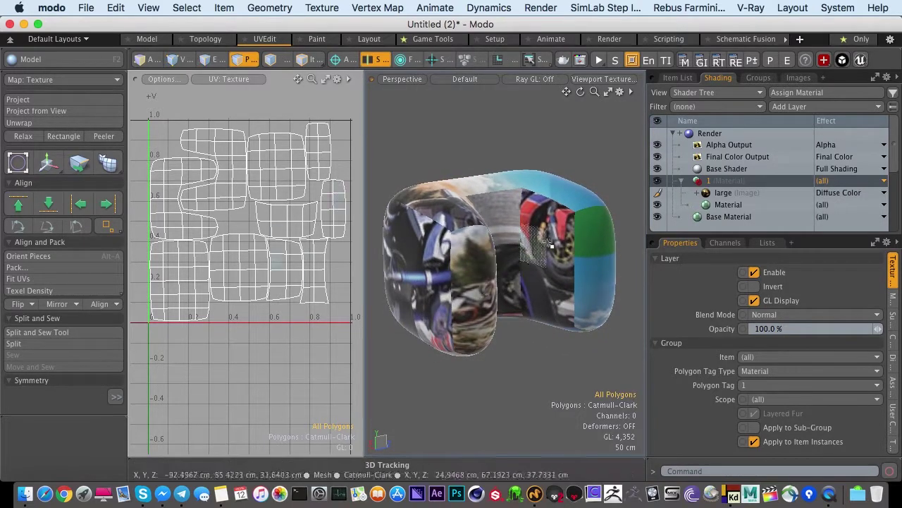
click(712, 193)
alt+drag(507, 244, 460, 231)
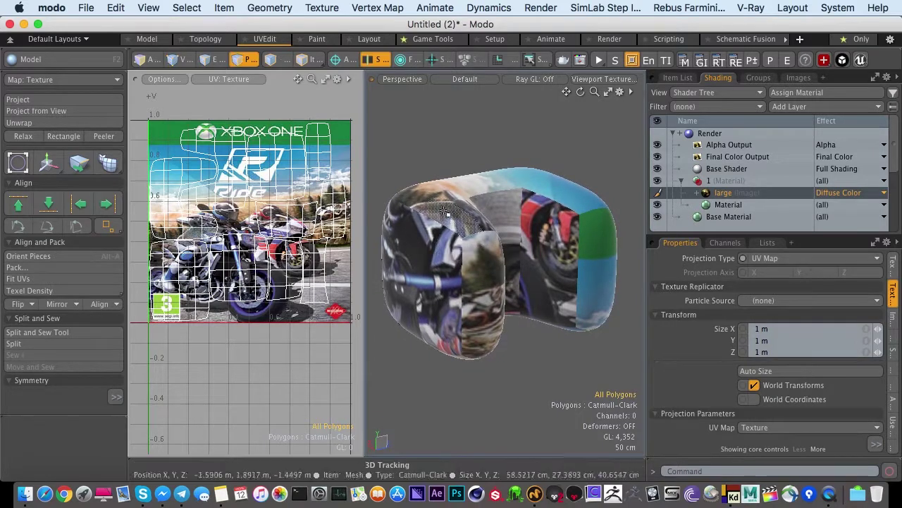
Switch to the Paint layout with the mesh framed, and display the full list of paint tools.
click(318, 41)
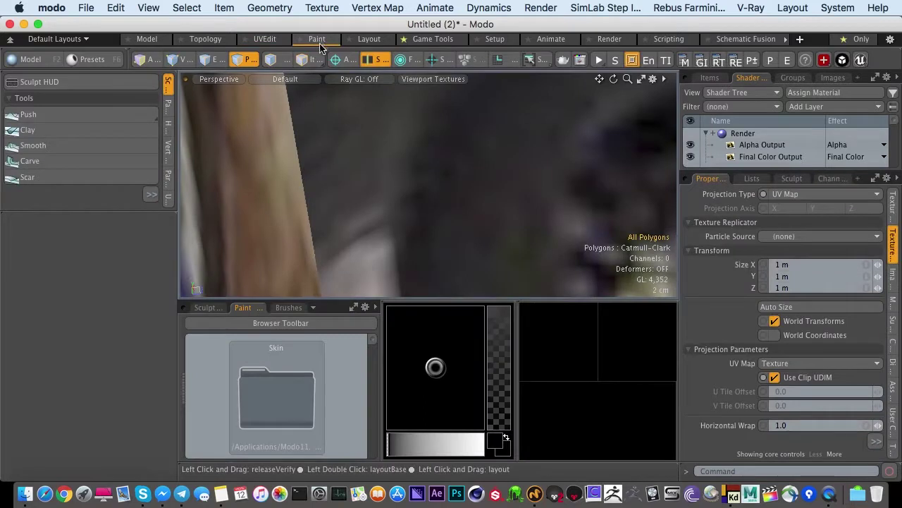
scroll(328, 212, down, 3)
key(a)
alt+drag(395, 204, 449, 229)
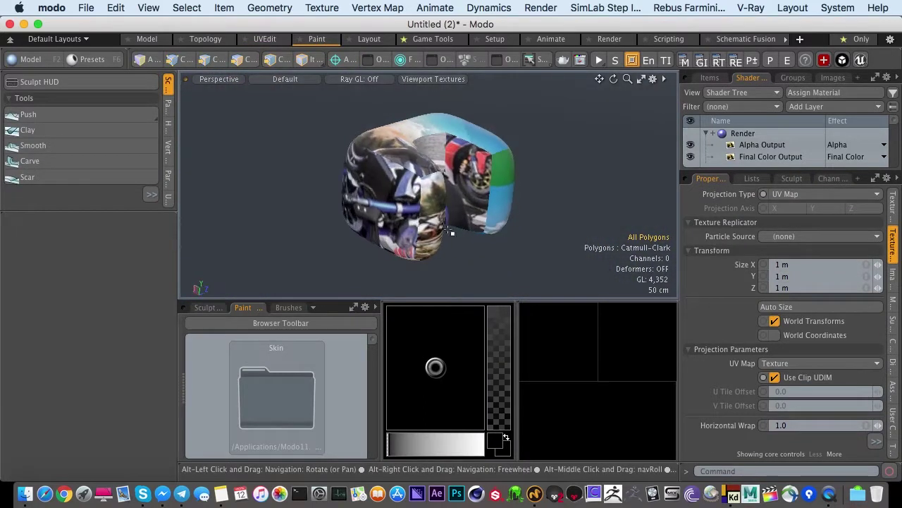
click(168, 105)
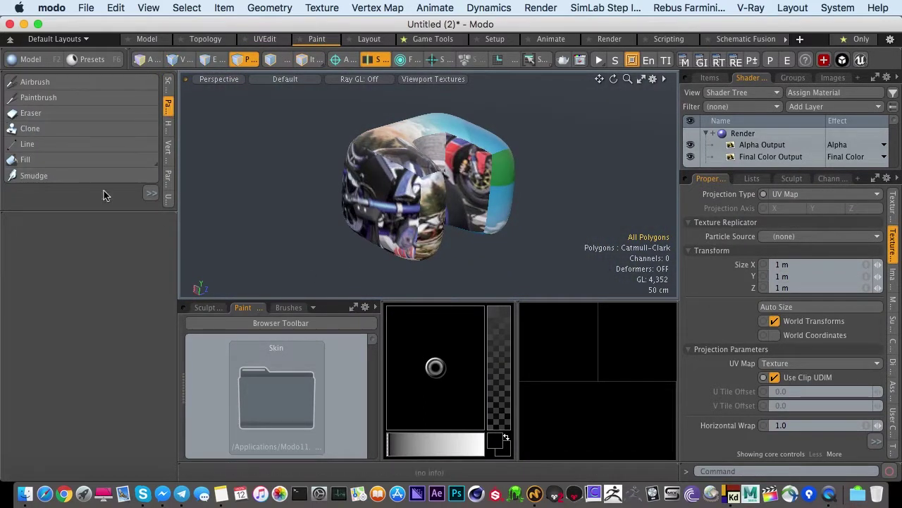
drag(75, 209, 66, 421)
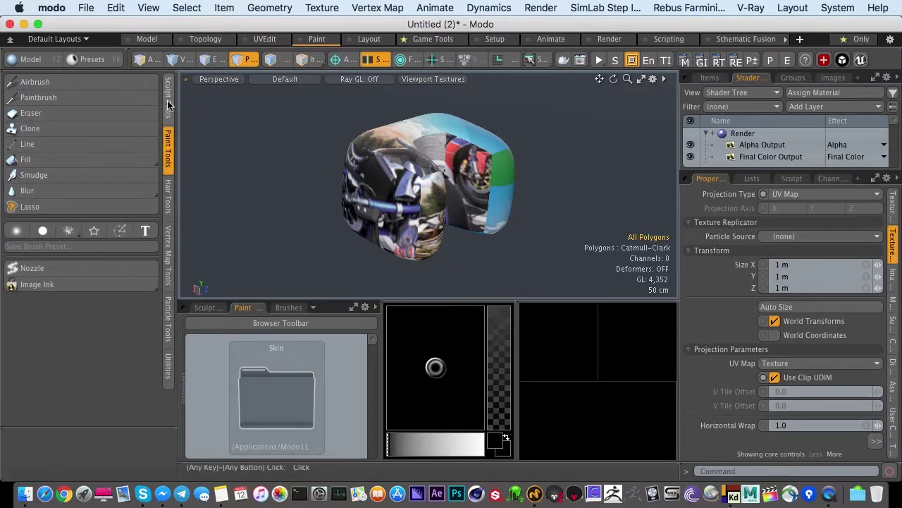
Airbrush white strokes with a smooth brush along the rounded edges and arms of the mesh.
click(46, 82)
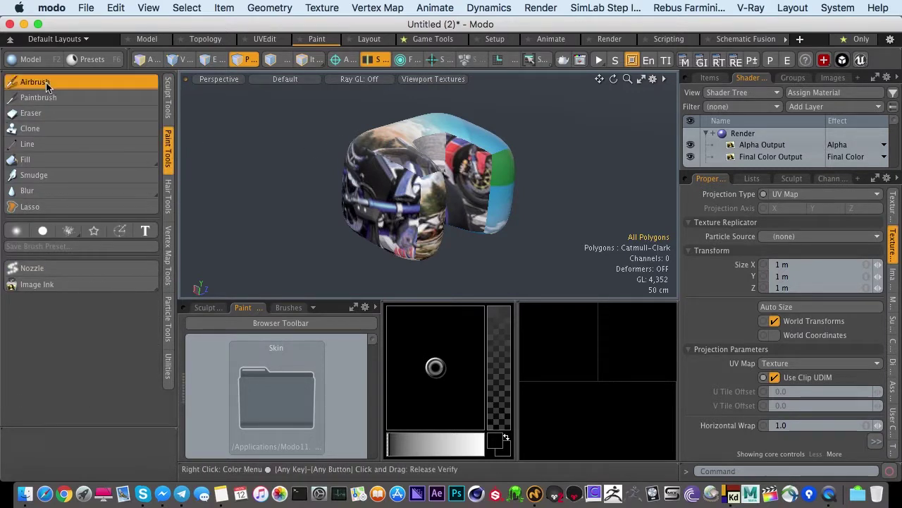
click(393, 165)
click(574, 185)
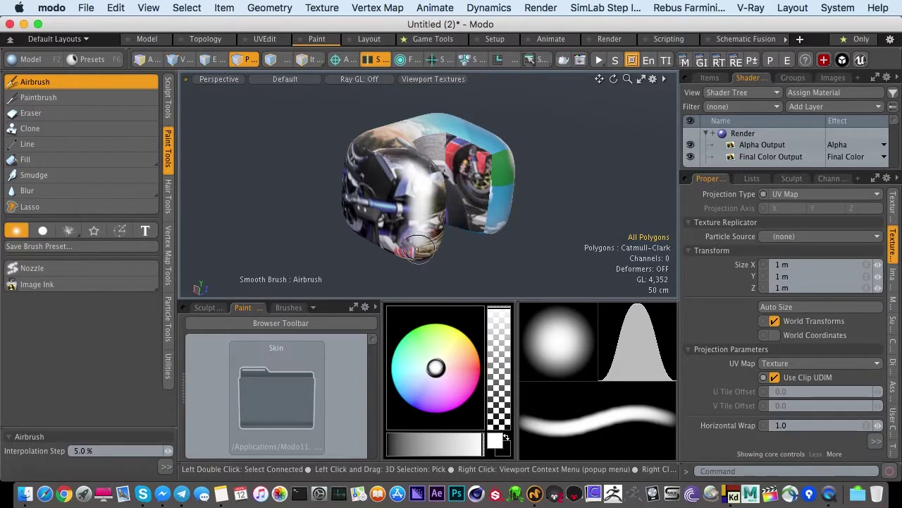
mouse_move(418, 248)
alt+mouse_down()
mouse_move(356, 185)
mouse_move(386, 192)
mouse_move(383, 182)
mouse_move(388, 197)
mouse_move(395, 193)
mouse_move(358, 151)
mouse_move(382, 189)
mouse_move(373, 216)
alt+mouse_up()
mouse_move(455, 170)
mouse_down()
mouse_move(489, 133)
mouse_move(410, 173)
mouse_move(395, 211)
mouse_up()
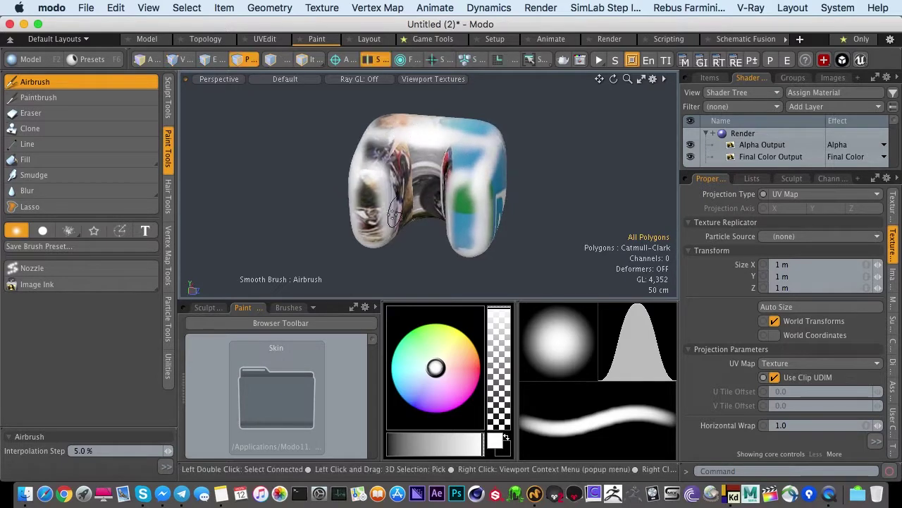
Return to the UVEdit layout and examine the white strokes on the image and the mesh.
click(264, 39)
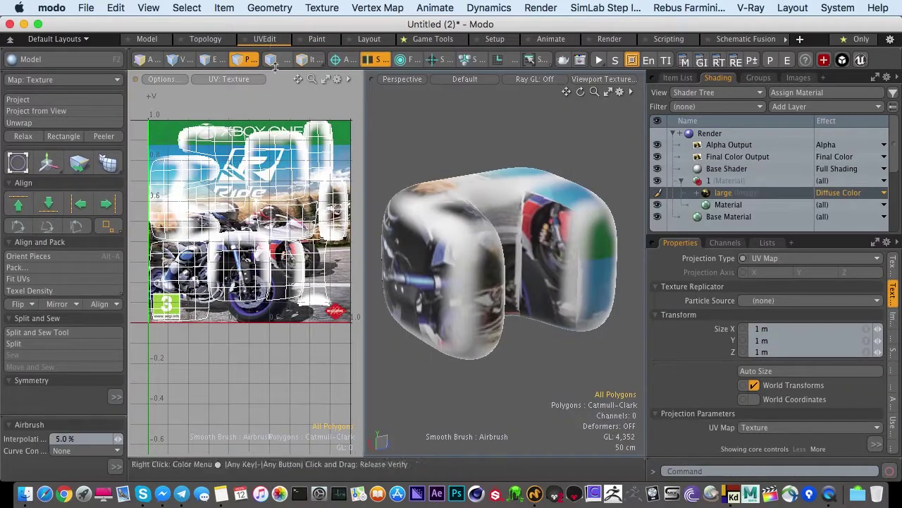
alt+drag(465, 229, 485, 214)
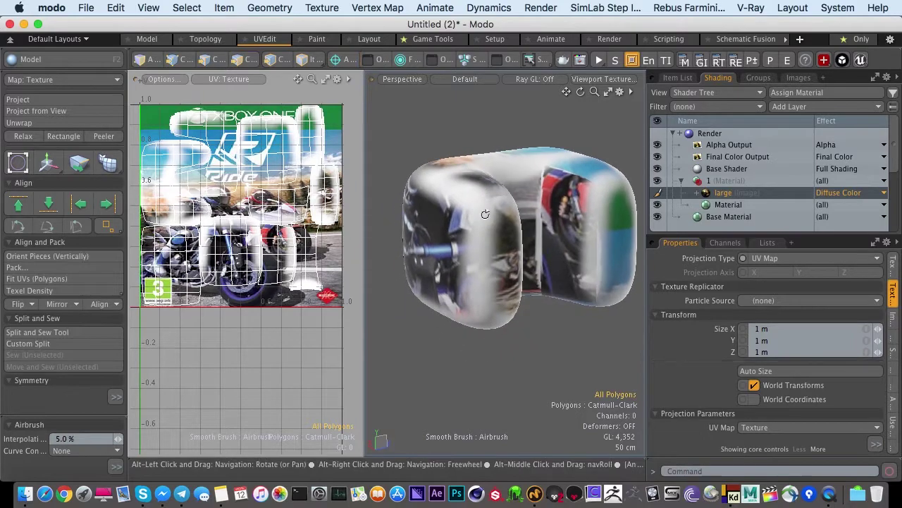
ctrl+alt+drag(293, 218, 310, 176)
alt+drag(285, 127, 249, 178)
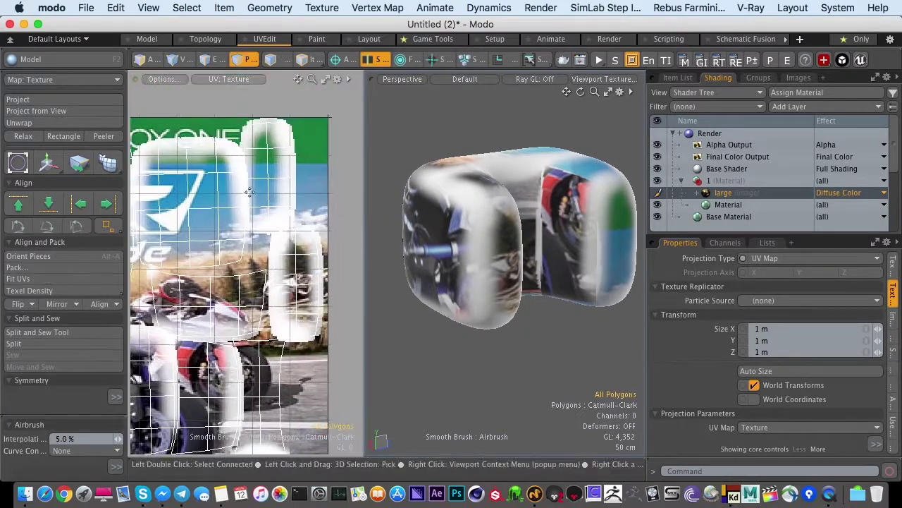
Maximize the UV view and airbrush white strokes across the XBOX ONE banner and down through the C-shaped islands on the image.
key(KP_0)
ctrl+alt+drag(416, 221, 508, 198)
alt+drag(495, 138, 485, 252)
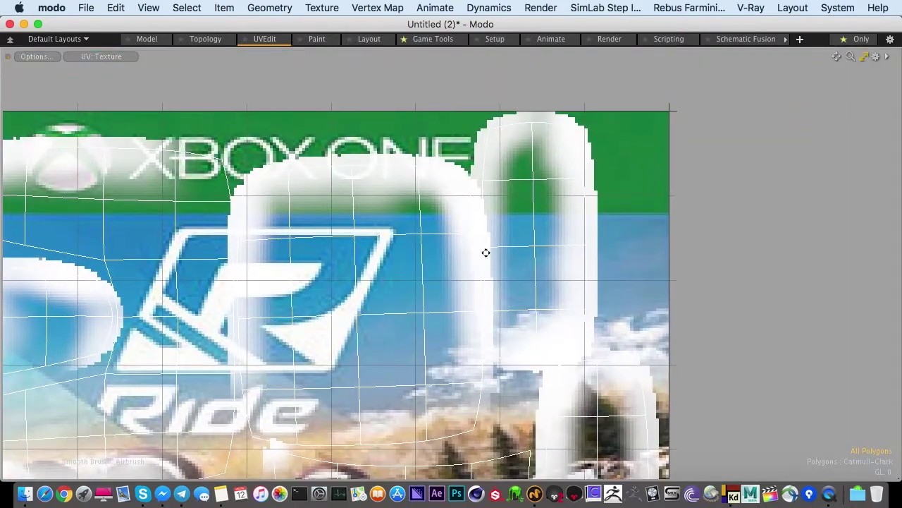
ctrl+alt+drag(445, 177, 484, 179)
scroll(484, 181, down, 5)
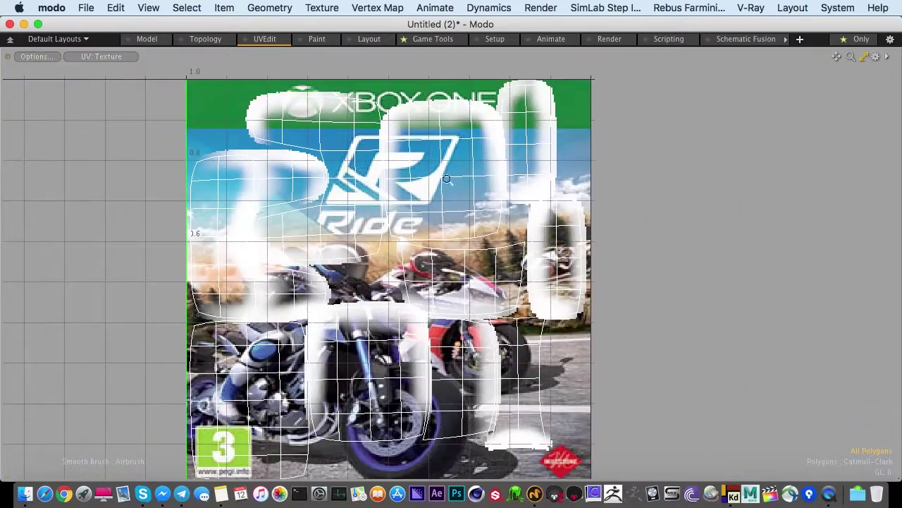
mouse_move(461, 132)
mouse_down()
mouse_move(488, 157)
mouse_move(451, 128)
mouse_move(282, 120)
mouse_move(381, 110)
mouse_up()
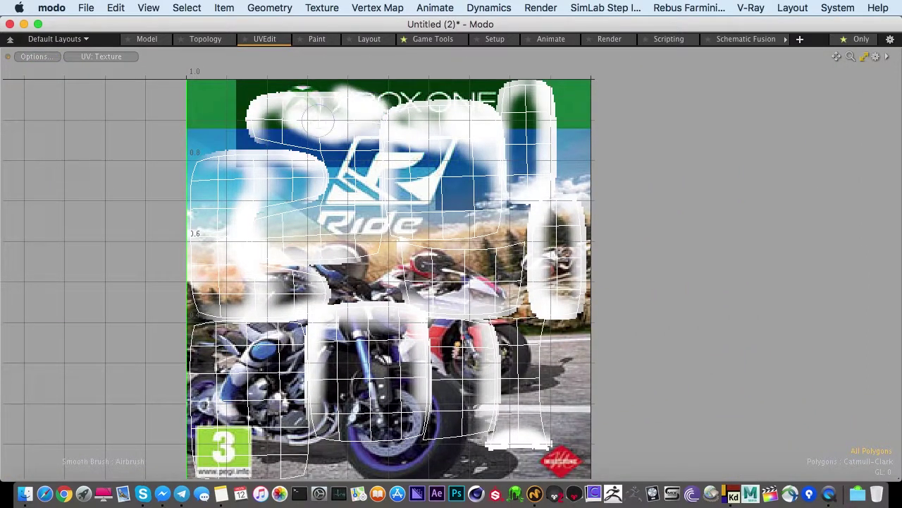
mouse_move(318, 120)
mouse_down()
mouse_move(295, 205)
mouse_move(261, 215)
mouse_move(270, 241)
mouse_up()
scroll(310, 284, down, 5)
mouse_move(326, 248)
alt+mouse_down()
mouse_move(315, 218)
mouse_move(282, 244)
mouse_move(247, 215)
mouse_move(306, 302)
alt+mouse_up()
scroll(318, 184, up, 5)
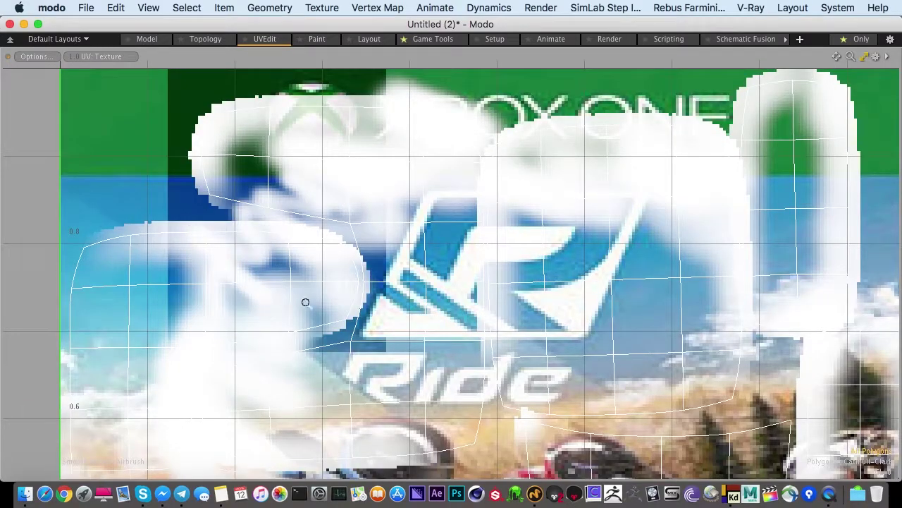
scroll(305, 302, down, 5)
scroll(317, 243, up, 3)
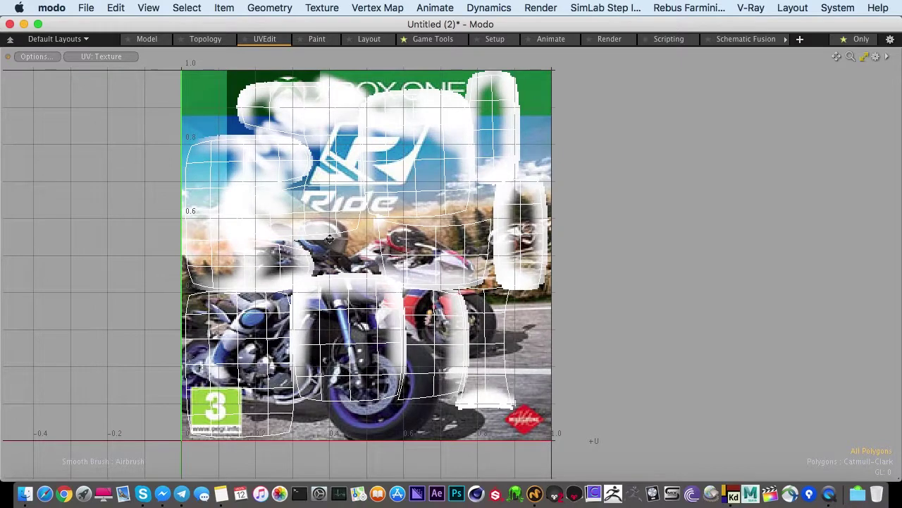
Restore the split UV and 3D layout and drop the airbrush tool.
key(0)
alt+shift+drag(327, 249, 339, 269)
ctrl+alt+drag(548, 267, 518, 263)
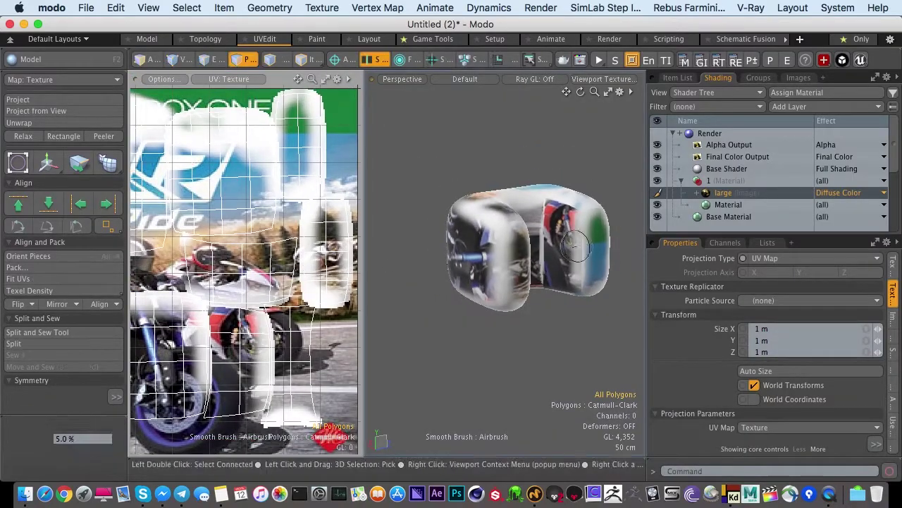
key(q)
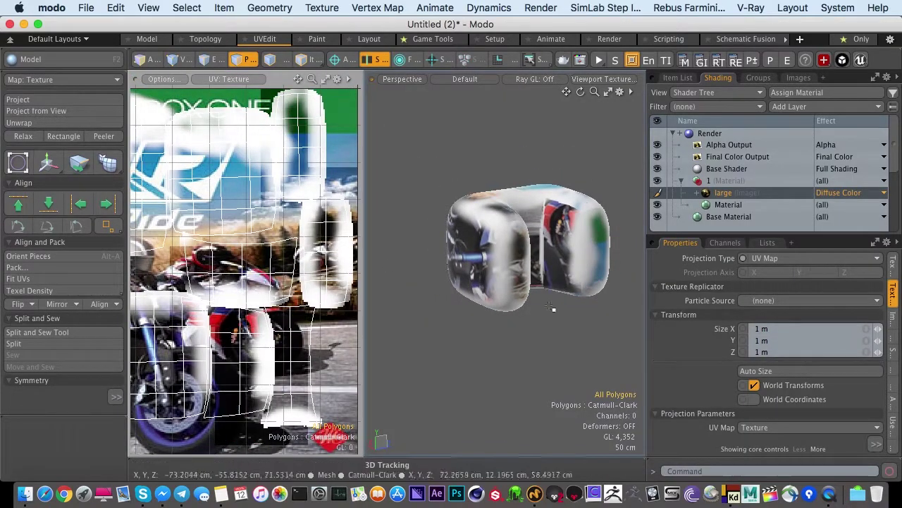
ctrl+alt+drag(555, 324, 515, 332)
mouse_move(258, 283)
alt+mouse_down()
mouse_move(278, 263)
mouse_move(245, 265)
mouse_move(263, 241)
alt+mouse_up()
Select material group 1 and switch the large image layer off and back on.
click(712, 181)
click(657, 193)
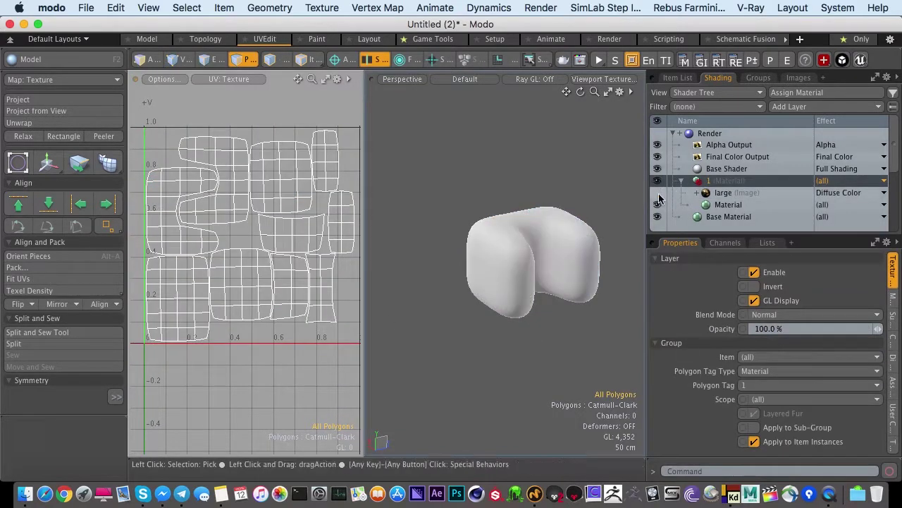
click(658, 193)
Move the C-shaped island of the mesh's top face out of the UV square and apply Orient Pieces to it.
alt+shift+drag(540, 273, 377, 251)
ctrl+alt+drag(220, 230, 206, 244)
double_click(176, 231)
key(w)
scroll(205, 244, down, 2)
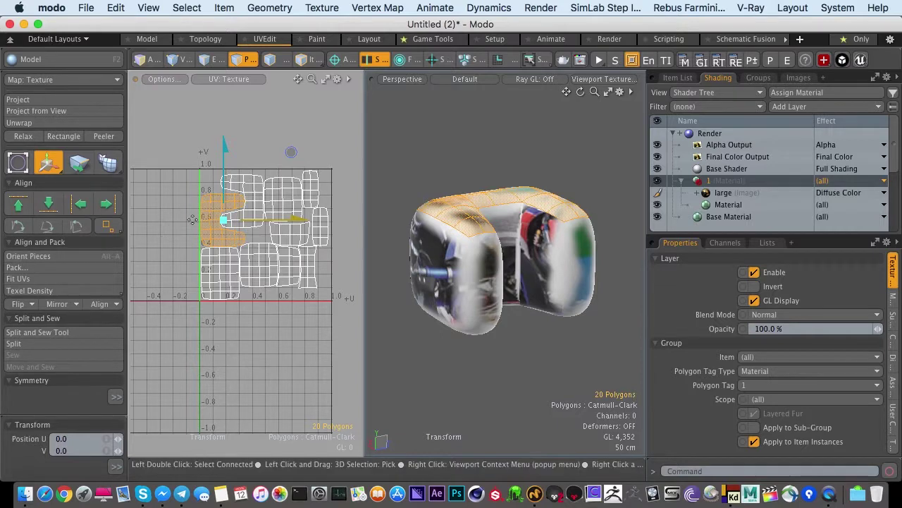
drag(250, 224, 204, 153)
key(space)
click(56, 256)
alt+shift+drag(184, 223, 254, 213)
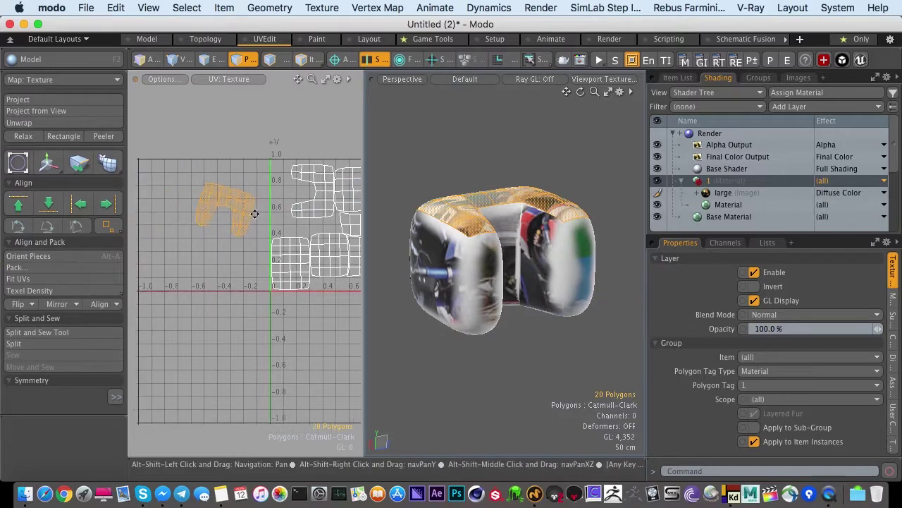
Rotate the moved C-shaped island upright with its opening facing down, and clear the selection.
key(e)
drag(170, 272, 196, 252)
key(space)
click(198, 273)
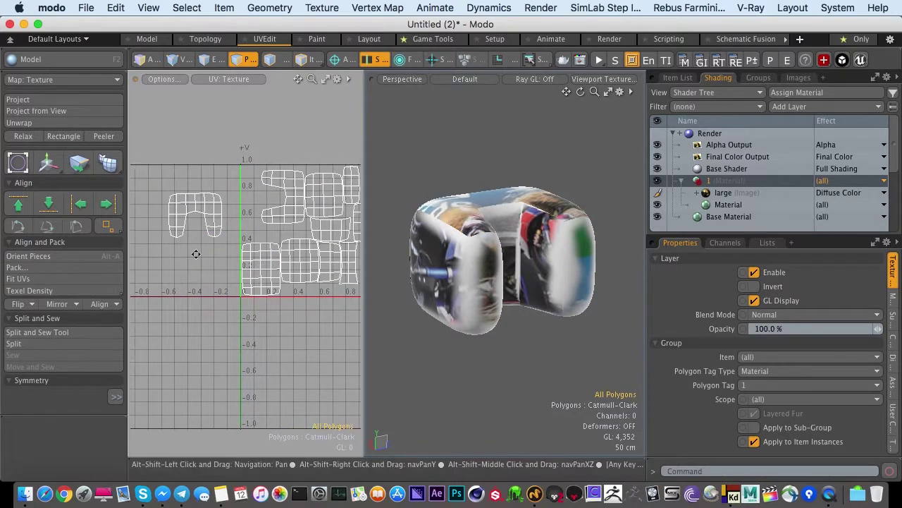
Pack all UV islands into the normalized region with Pack, Stretch and Orient enabled and 20% gaps.
click(17, 268)
drag(444, 76, 355, 94)
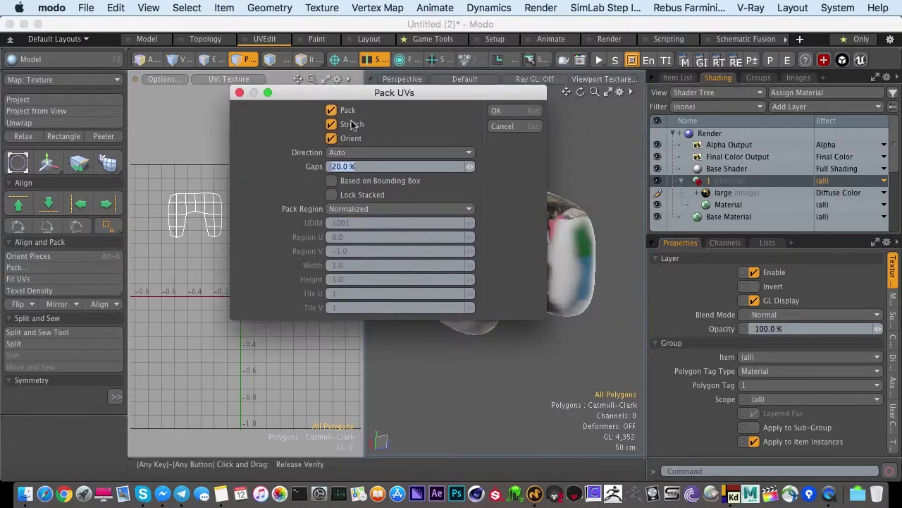
click(496, 111)
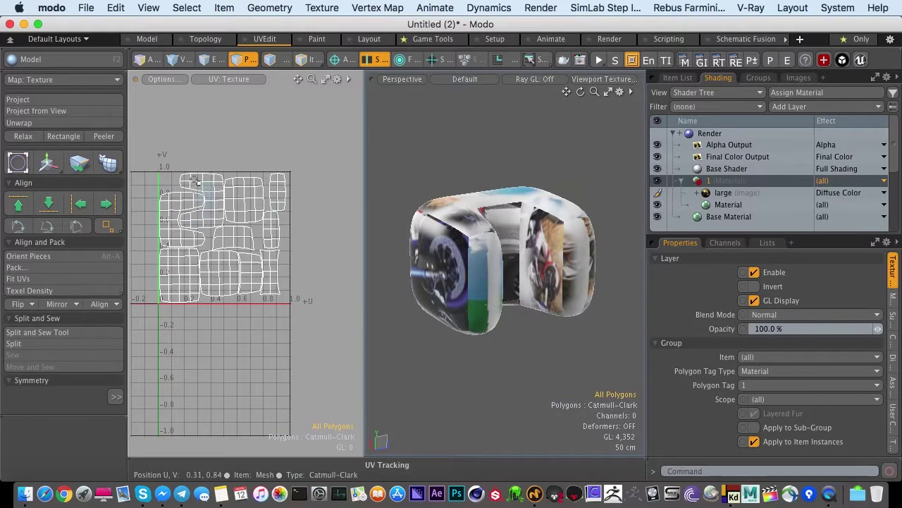
Move the C-shaped island of the mesh's bottom face above the UV square.
alt+drag(217, 220, 243, 203)
scroll(242, 203, down, 3)
double_click(235, 192)
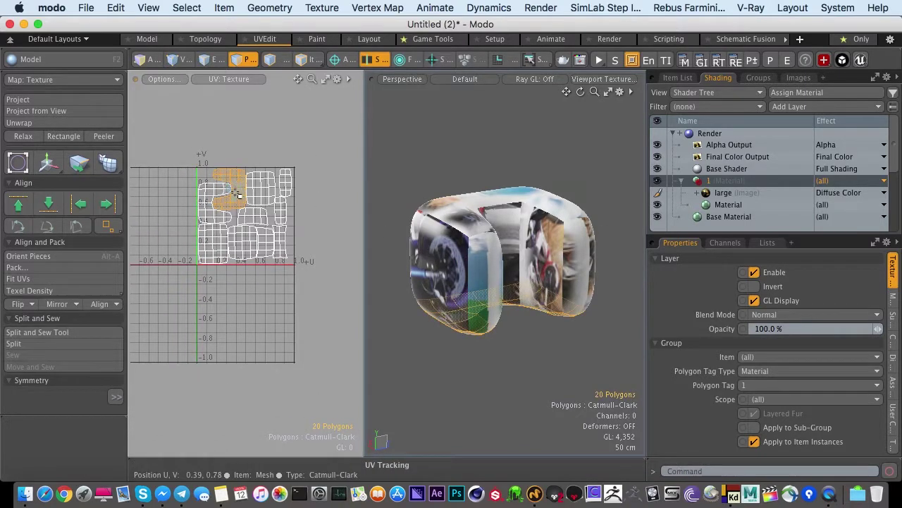
key(w)
key(Escape)
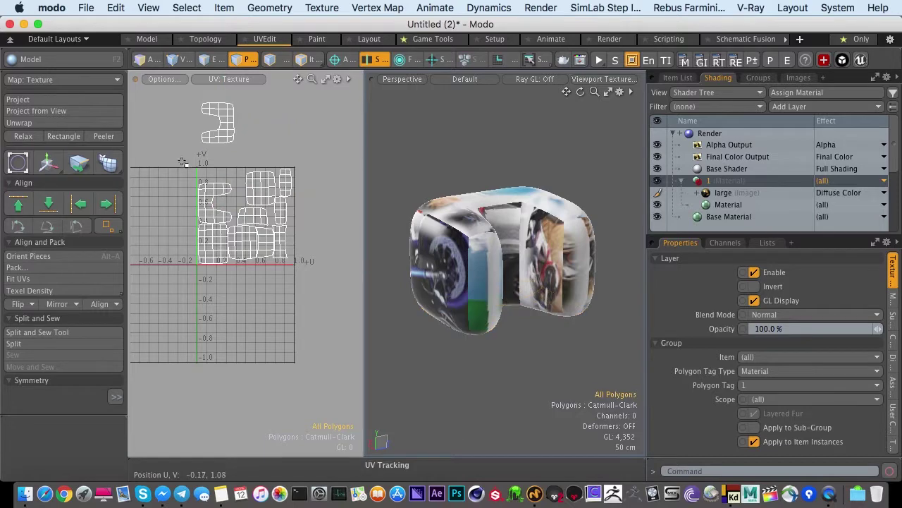
Move the large rectangular island in the upper part of the UV square outside it, and clear the selection.
double_click(251, 193)
key(w)
drag(256, 195, 306, 128)
key(q)
click(262, 142)
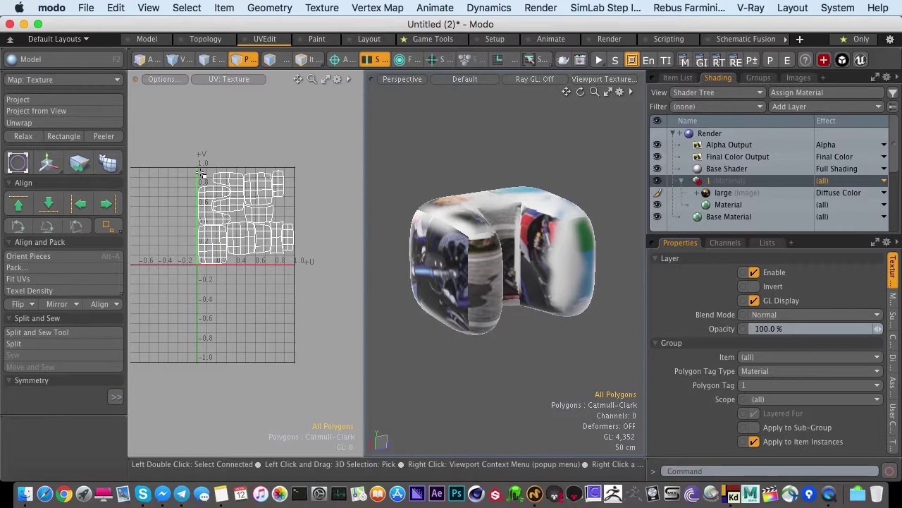
Examine the texture seams along the edges of the mesh's arms against the matching UV islands.
alt+drag(510, 230, 504, 275)
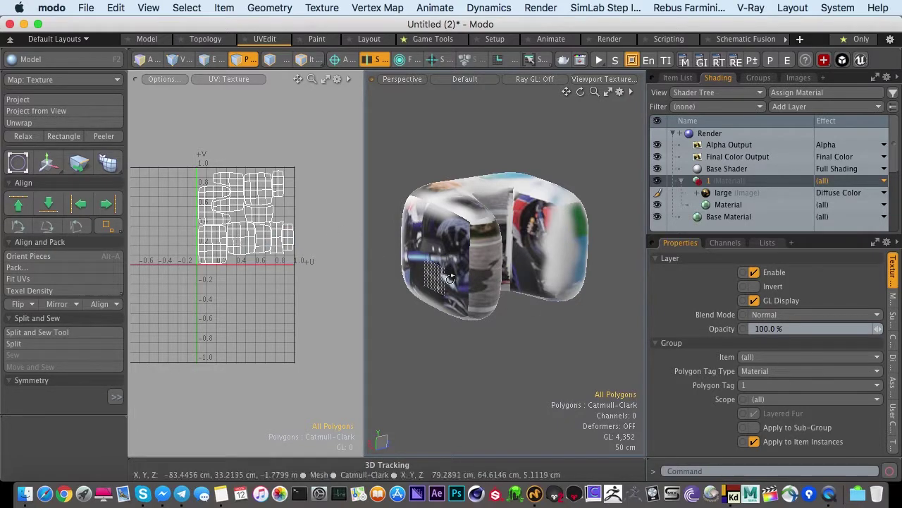
alt+drag(451, 280, 482, 288)
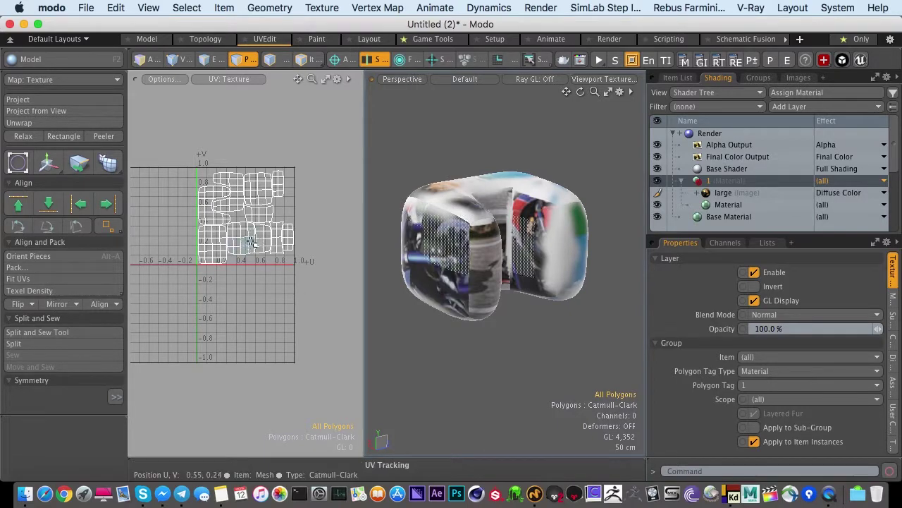
ctrl+alt+drag(244, 243, 262, 242)
mouse_move(468, 285)
alt+mouse_down()
mouse_move(482, 297)
mouse_move(481, 276)
alt+mouse_up()
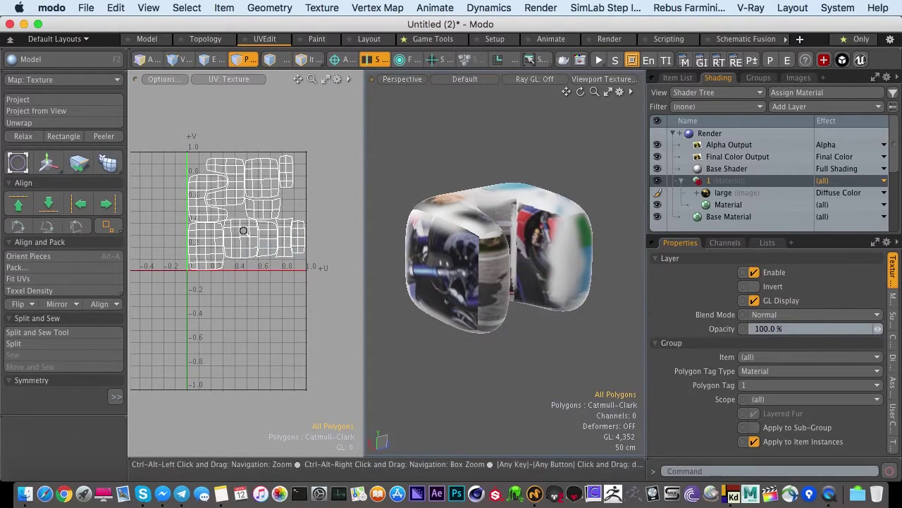
ctrl+alt+drag(244, 230, 263, 225)
alt+shift+drag(263, 225, 263, 260)
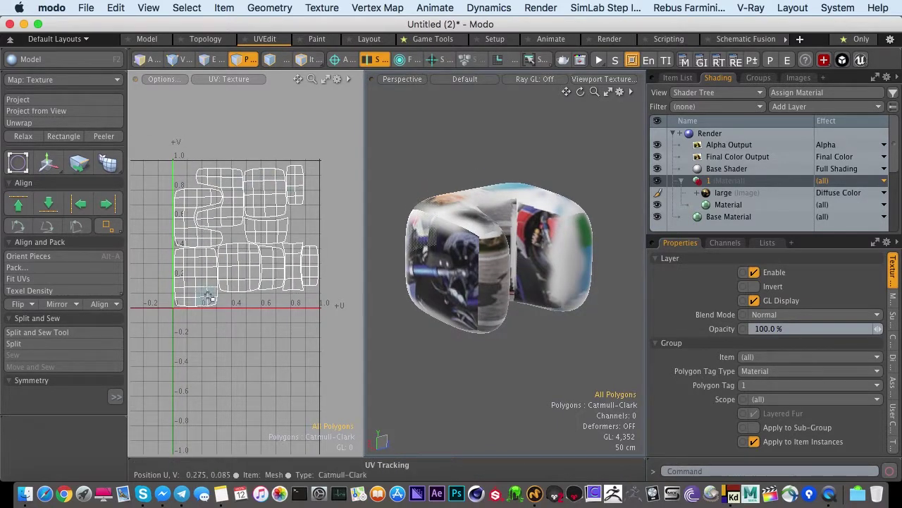
scroll(275, 270, up, 2)
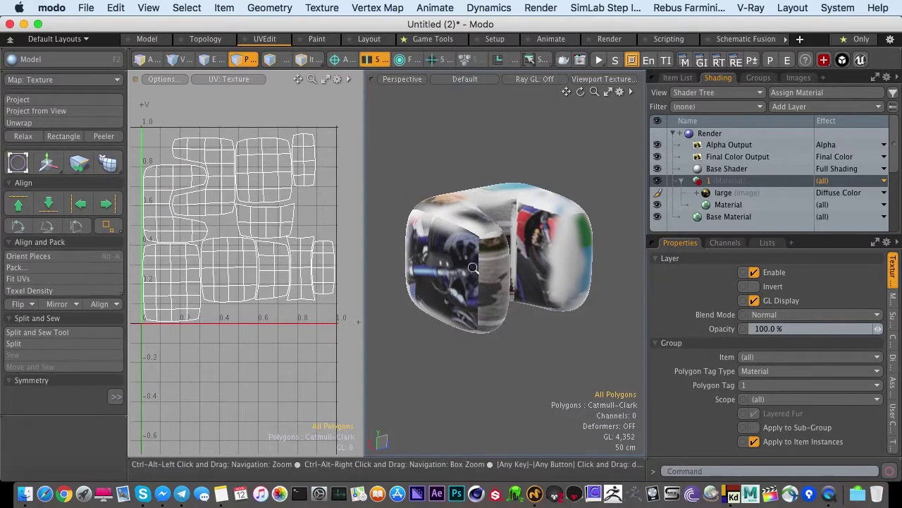
alt+drag(438, 310, 474, 299)
alt+drag(474, 299, 501, 293)
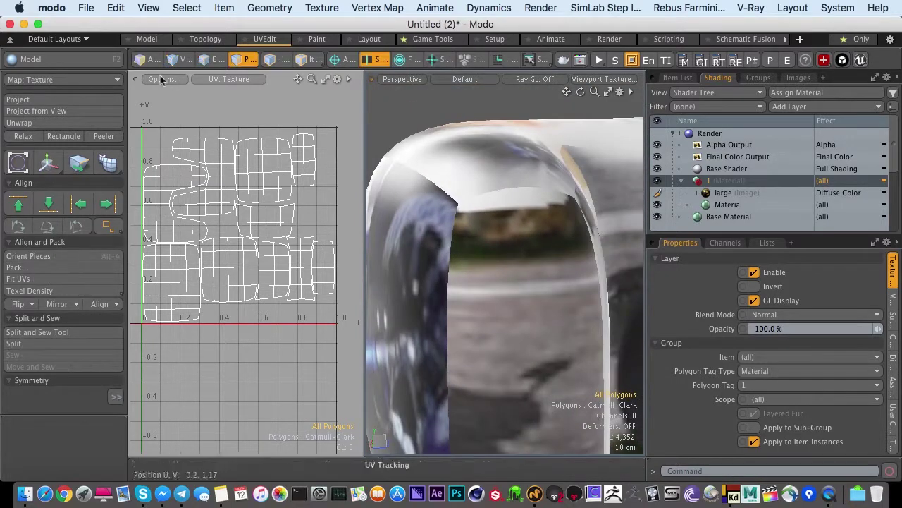
click(149, 8)
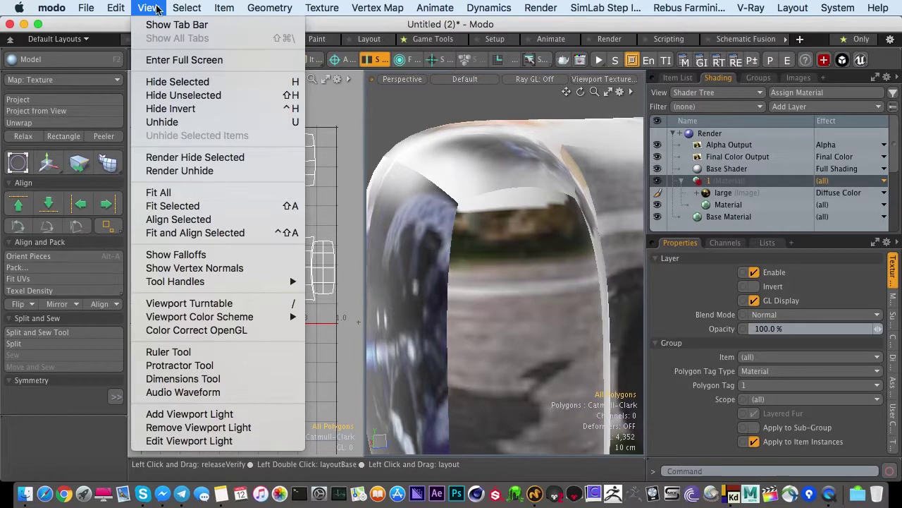
mouse_move(116, 7)
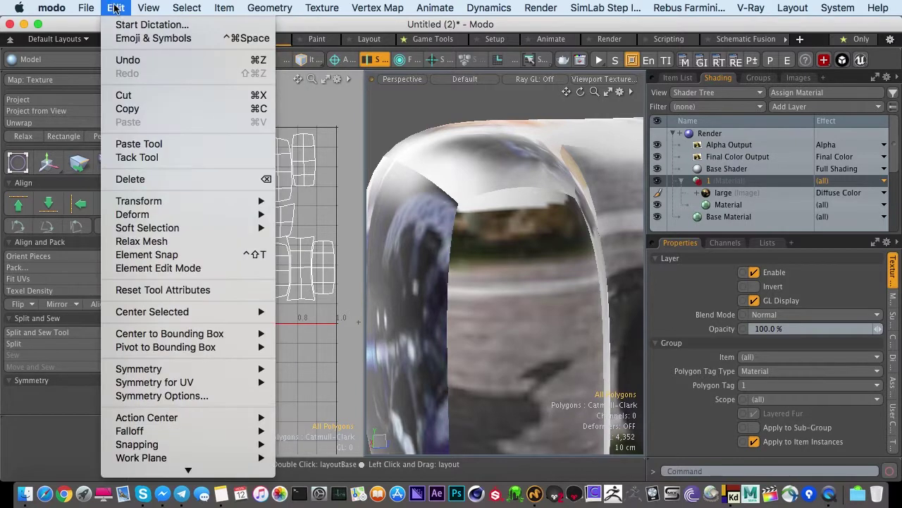
click(260, 11)
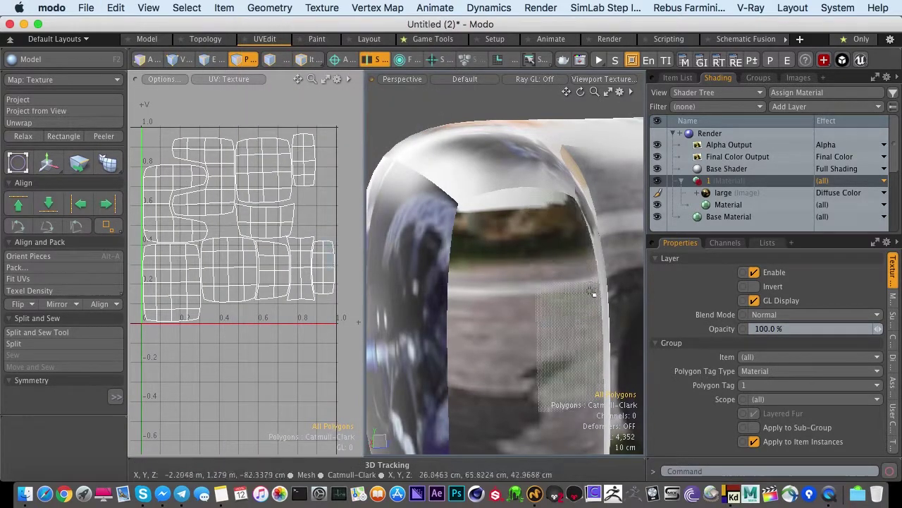
Enlarge the narrow eight-polygon island of the arm's end face to about one UV unit tall and move it just outside the UV square.
alt+drag(594, 296, 509, 252)
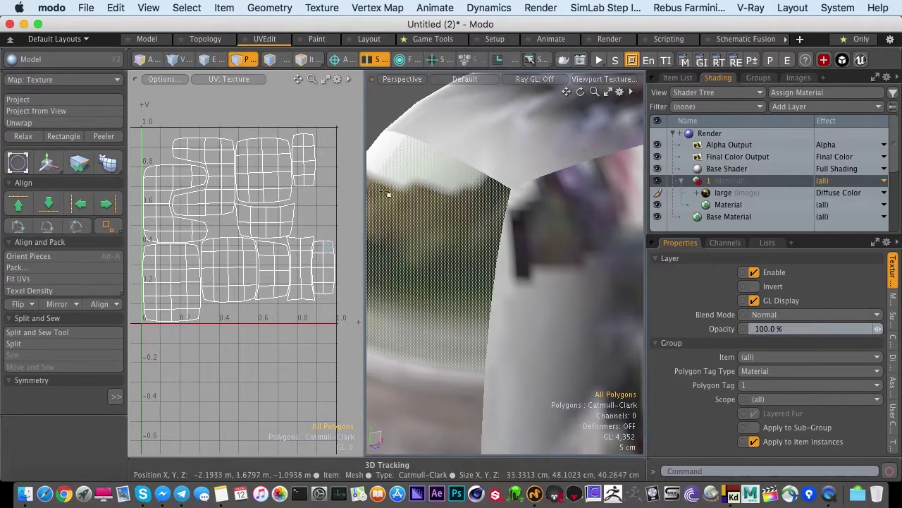
ctrl+alt+drag(390, 196, 397, 144)
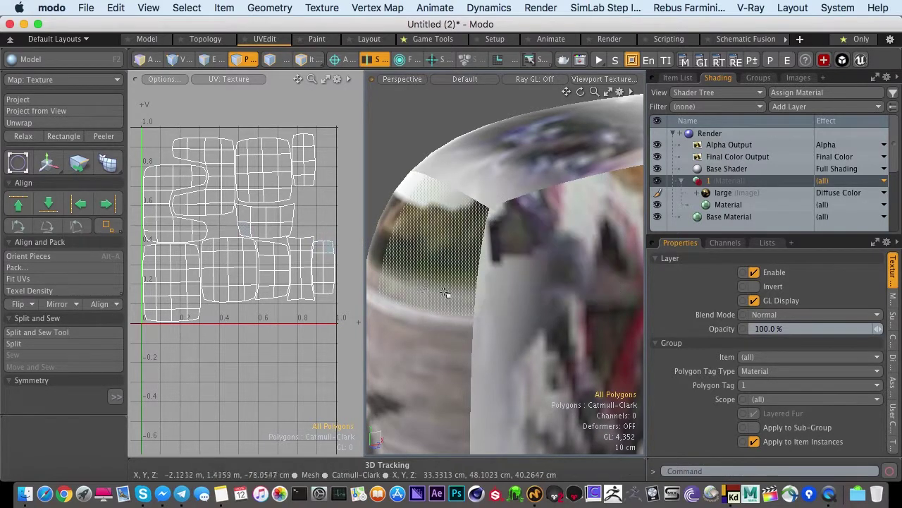
double_click(307, 160)
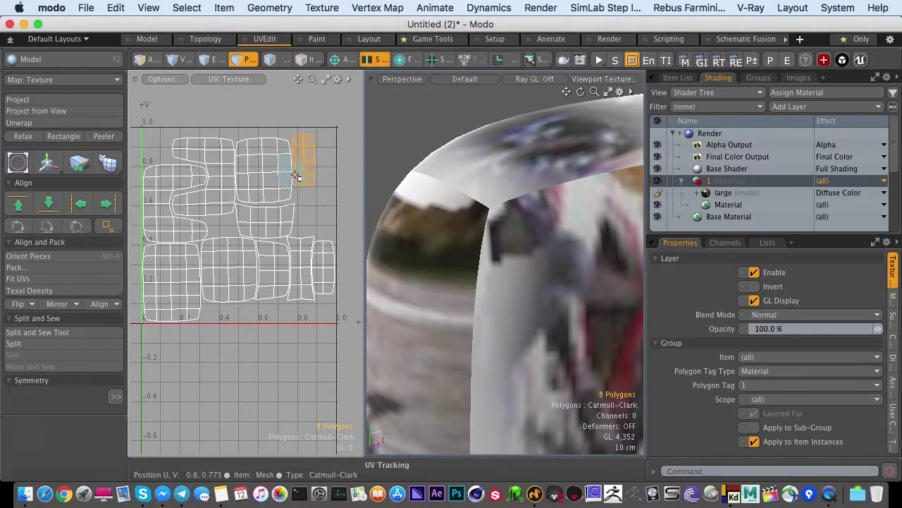
drag(396, 279, 403, 331)
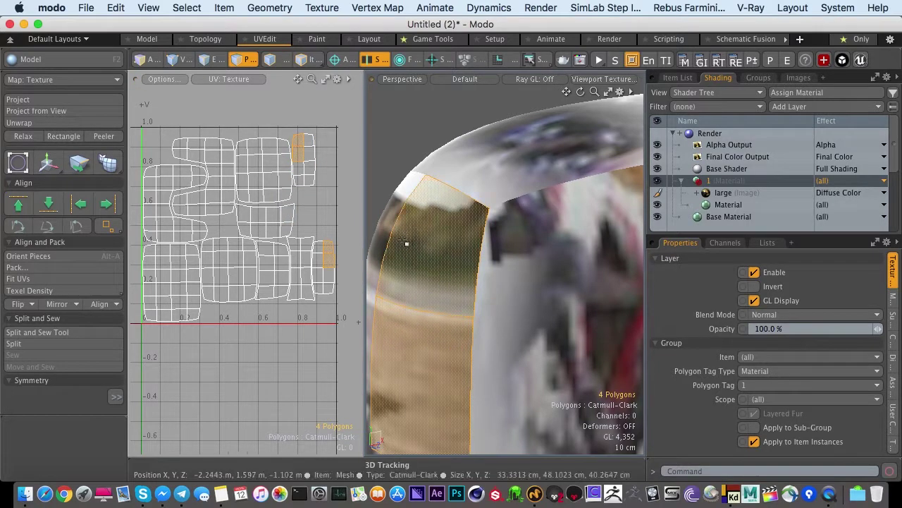
alt+drag(404, 244, 450, 283)
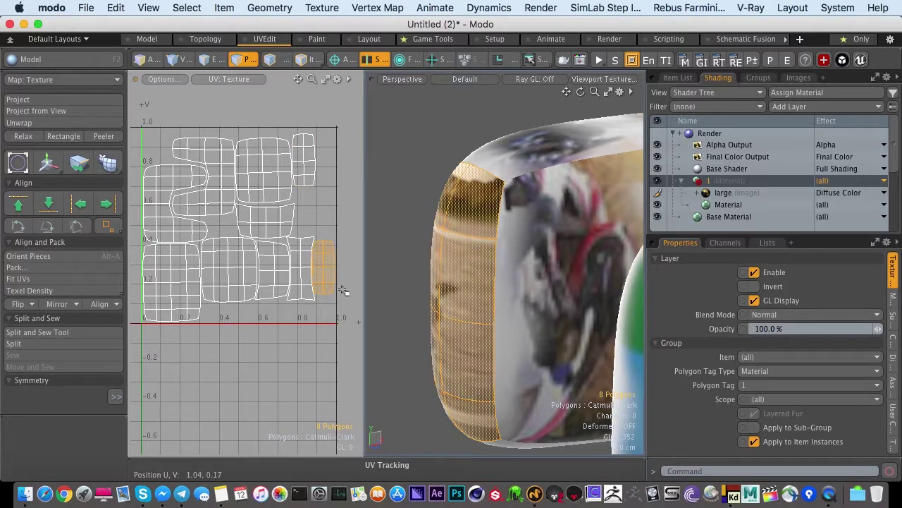
alt+drag(309, 265, 265, 254)
key(w)
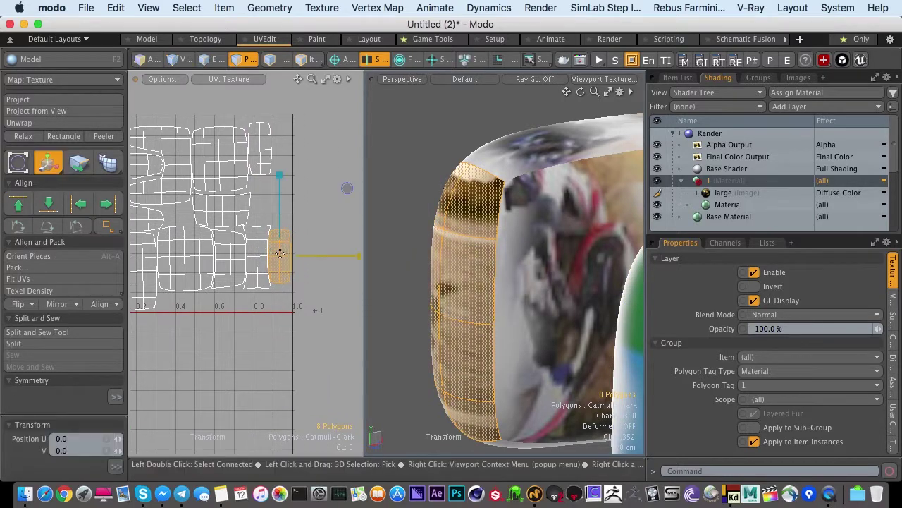
drag(347, 188, 543, 60)
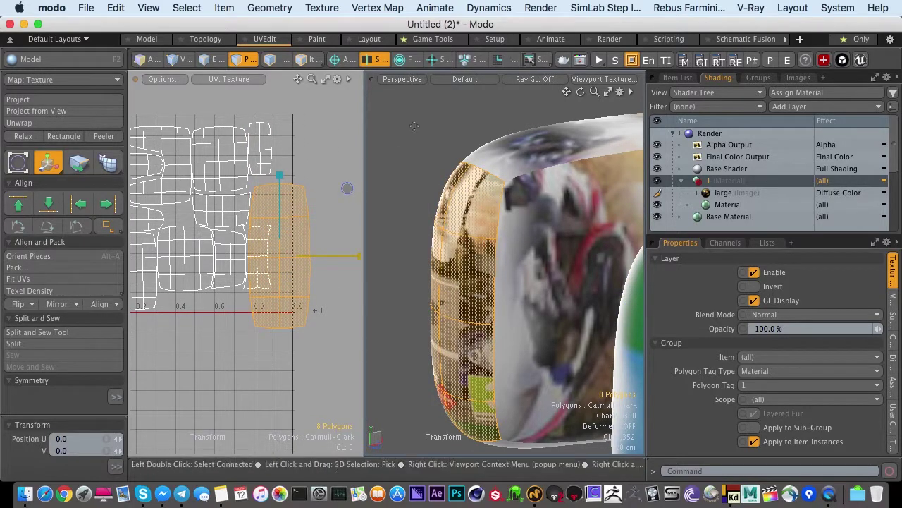
drag(347, 188, 403, 138)
drag(280, 256, 322, 210)
key(q)
click(293, 343)
alt+drag(461, 274, 481, 273)
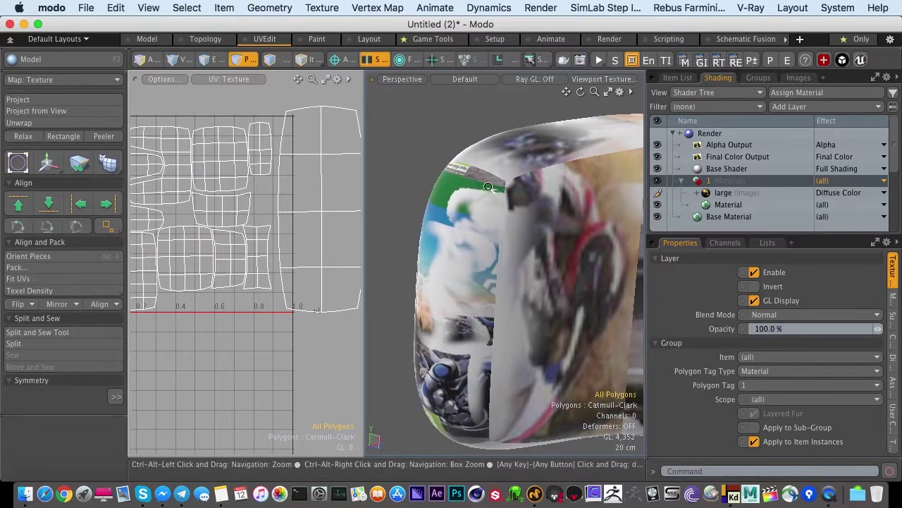
ctrl+alt+drag(487, 188, 480, 241)
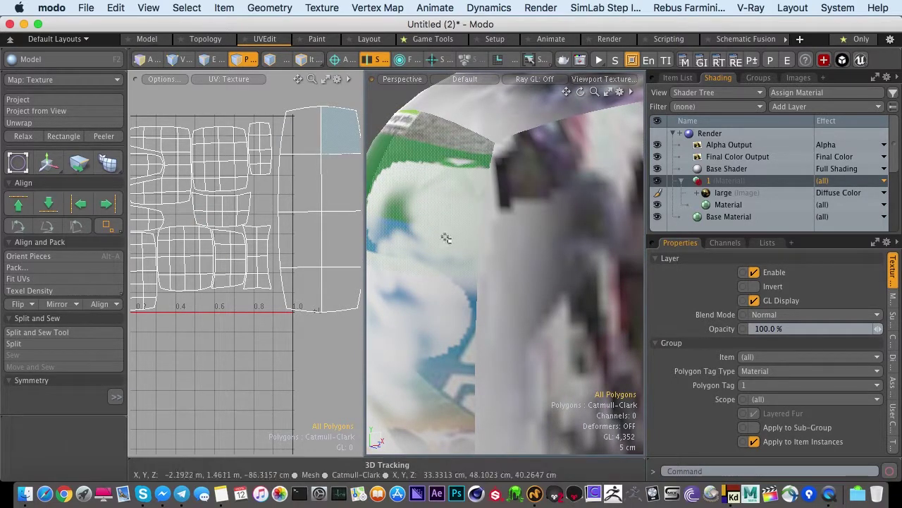
ctrl+alt+drag(458, 251, 433, 224)
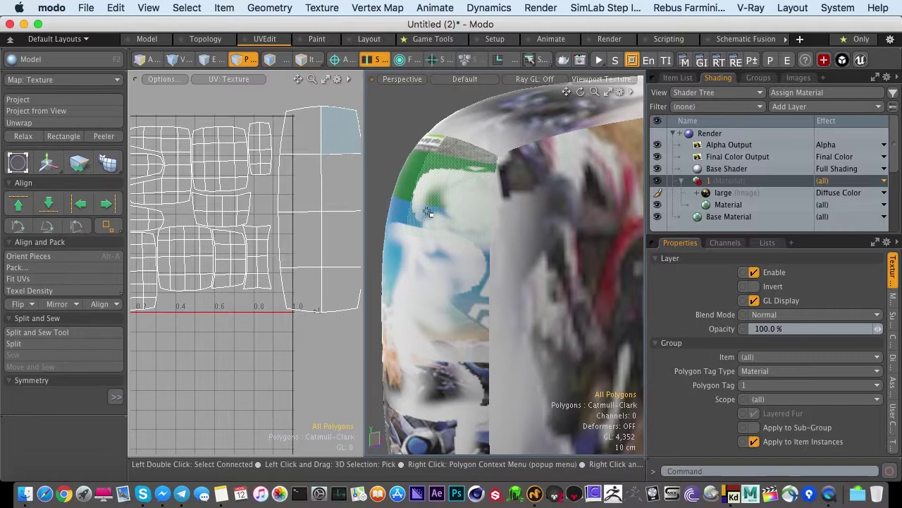
Examine the texture detail on the arm's end face and compare it with the enlarged island beside the UV square.
mouse_move(418, 213)
mouse_down()
mouse_move(404, 210)
mouse_move(420, 237)
mouse_up()
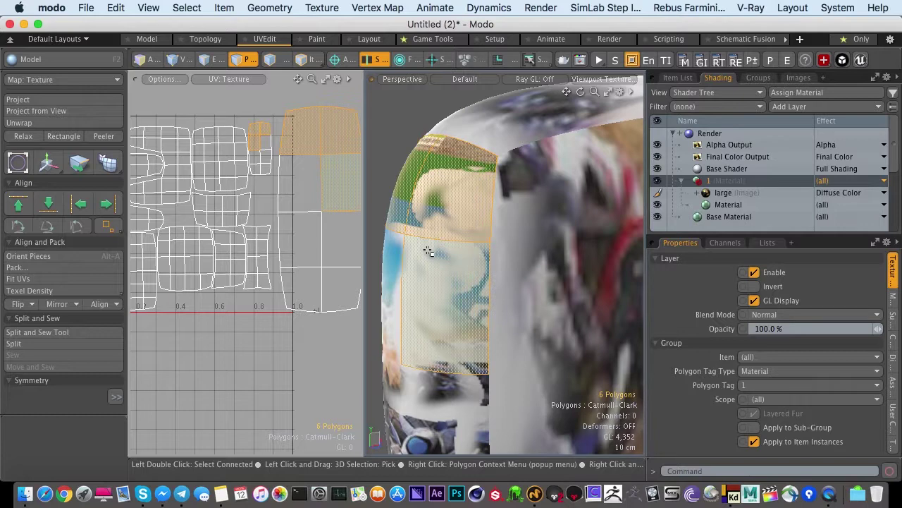
mouse_move(570, 229)
mouse_down()
mouse_move(581, 278)
mouse_move(590, 282)
mouse_move(490, 258)
mouse_move(524, 368)
mouse_move(522, 359)
mouse_up()
click(415, 165)
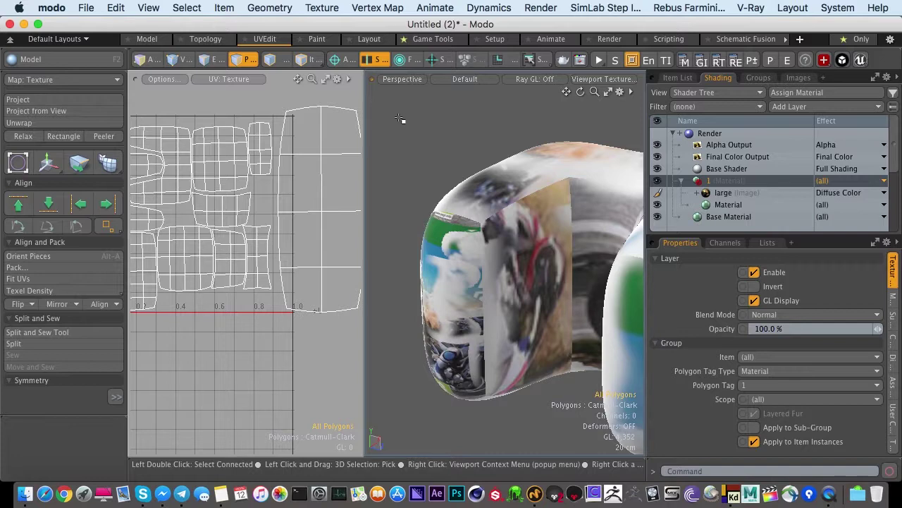
alt+drag(536, 321, 454, 284)
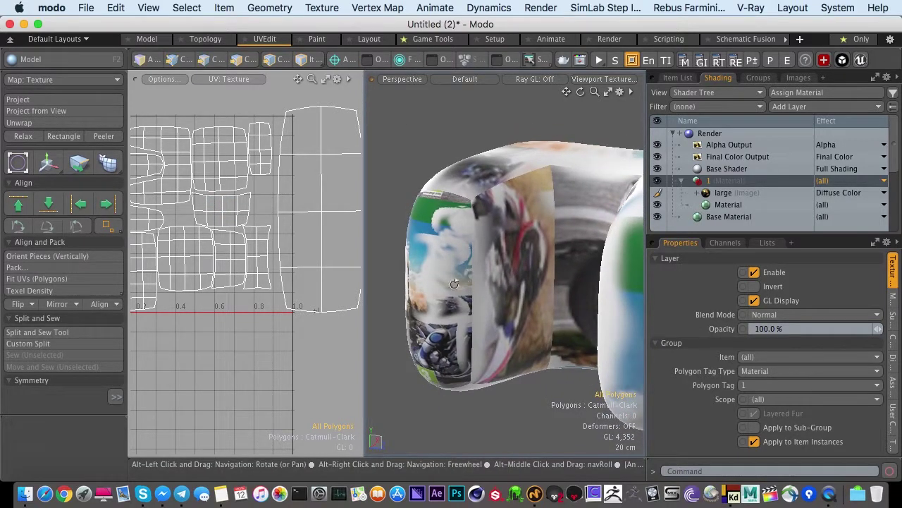
alt+shift+drag(306, 239, 309, 253)
alt+drag(488, 274, 462, 266)
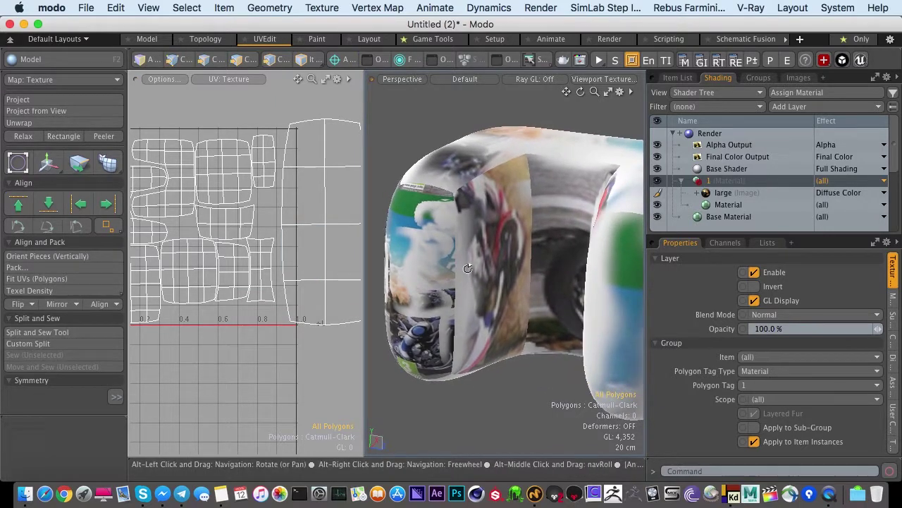
double_click(304, 180)
mouse_move(233, 189)
alt+shift+mouse_down()
mouse_move(247, 203)
mouse_move(229, 194)
alt+shift+mouse_up()
click(220, 144)
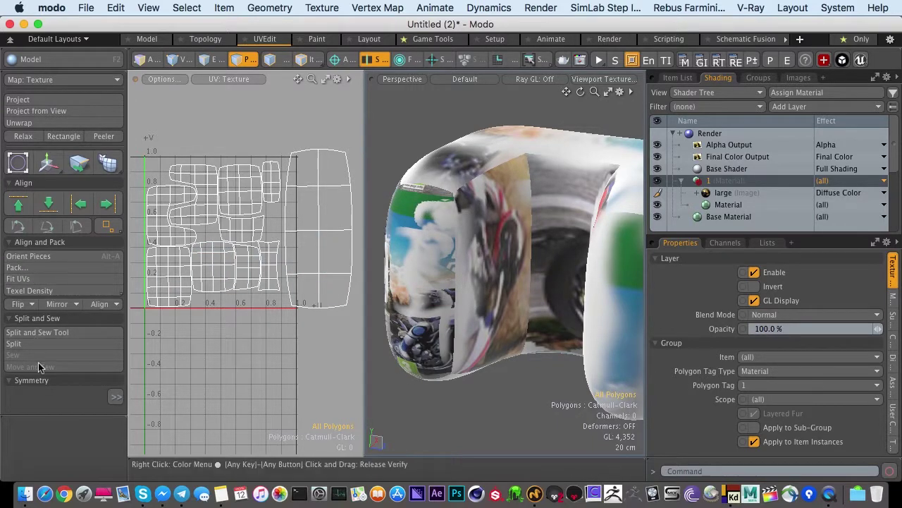
Normalize the texel density of all UV islands and pack them without overlaps inside the UV square.
click(115, 397)
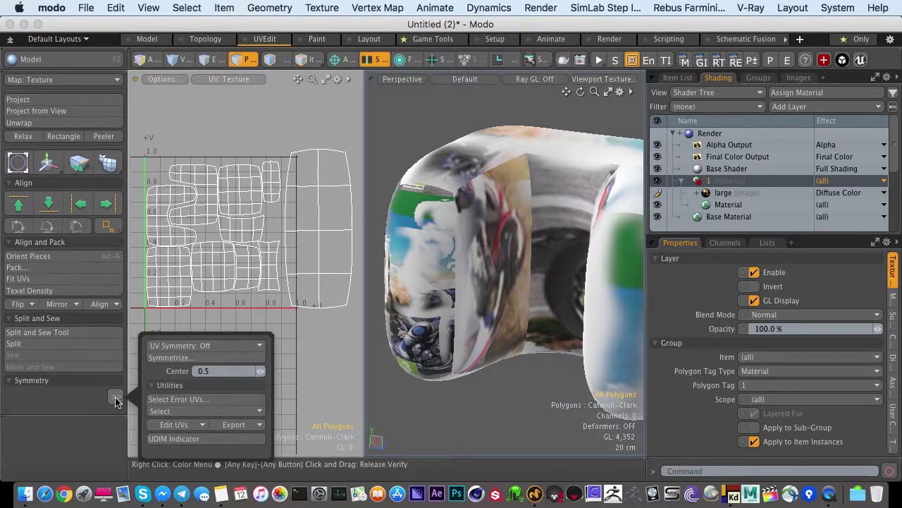
click(21, 292)
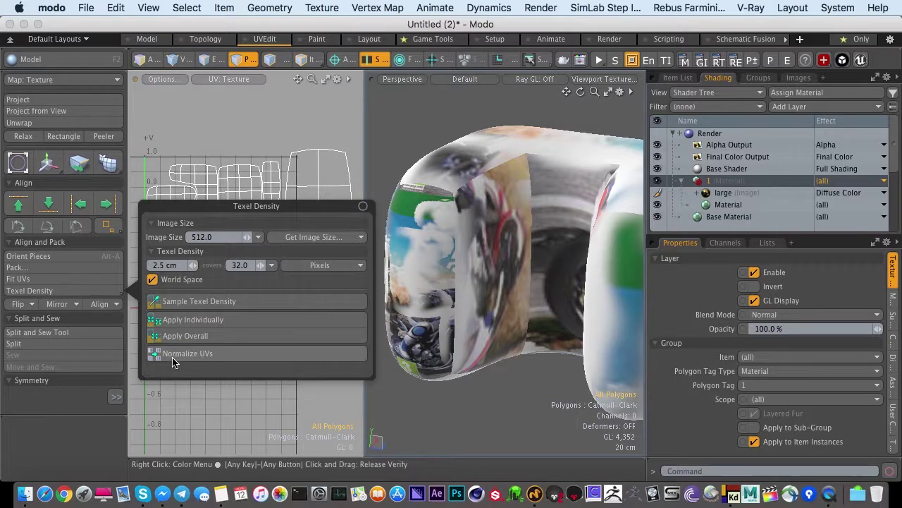
drag(195, 205, 426, 78)
click(408, 227)
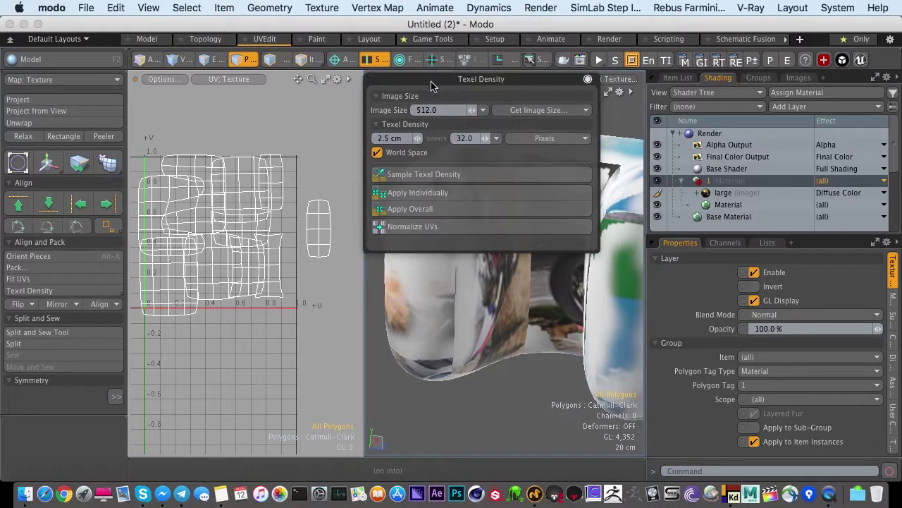
drag(459, 77, 355, 81)
alt+drag(604, 248, 491, 308)
click(488, 81)
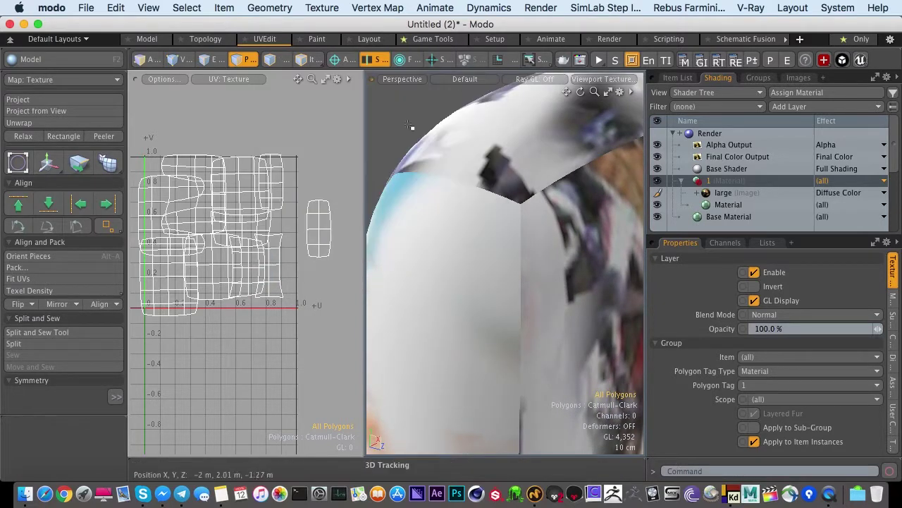
alt+drag(282, 164, 290, 183)
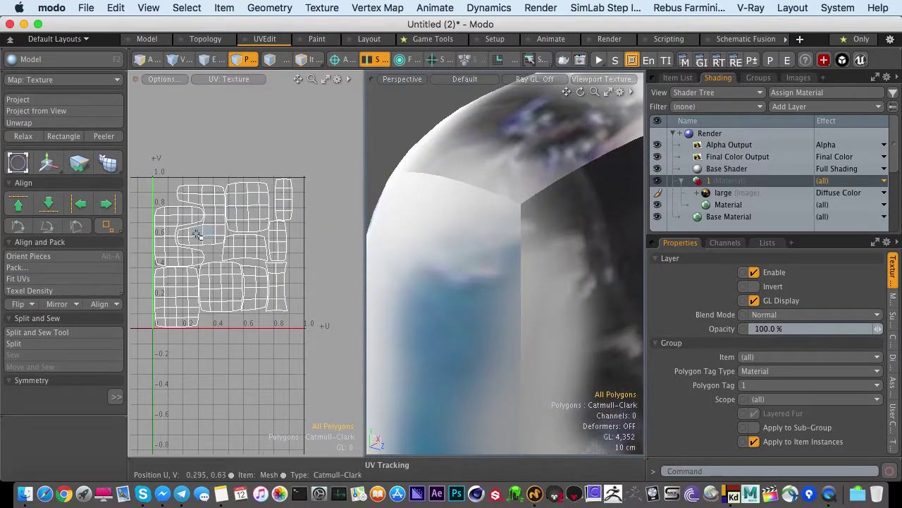
Turn on the distortion display for the UV islands.
ctrl+alt+drag(216, 236, 197, 289)
ctrl+alt+drag(252, 281, 341, 274)
ctrl+alt+drag(460, 272, 469, 254)
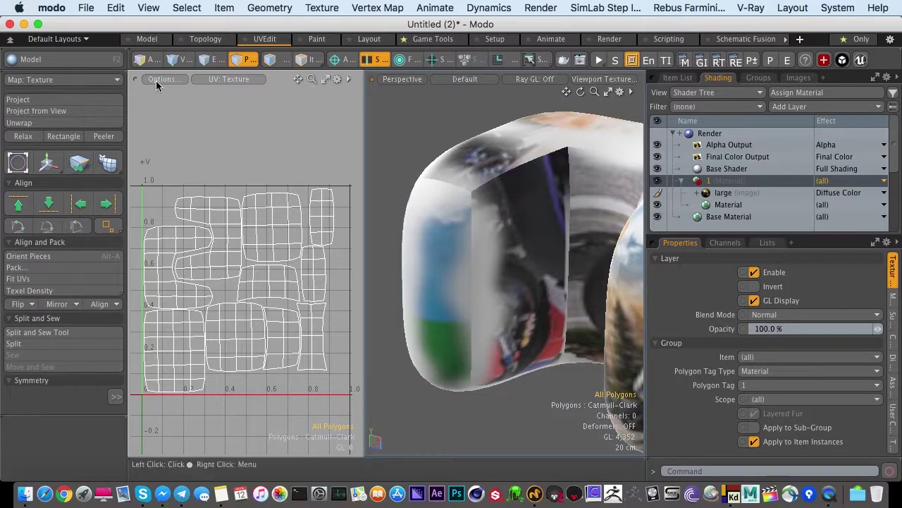
click(155, 80)
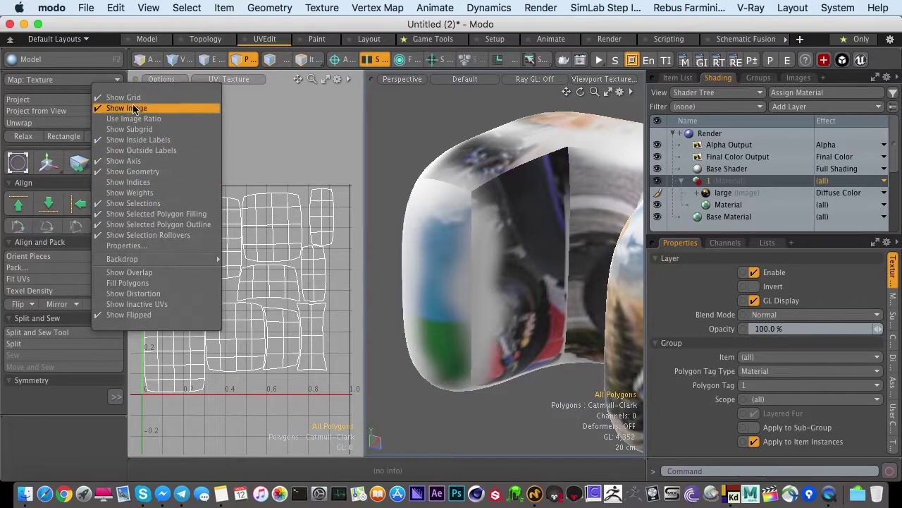
click(115, 296)
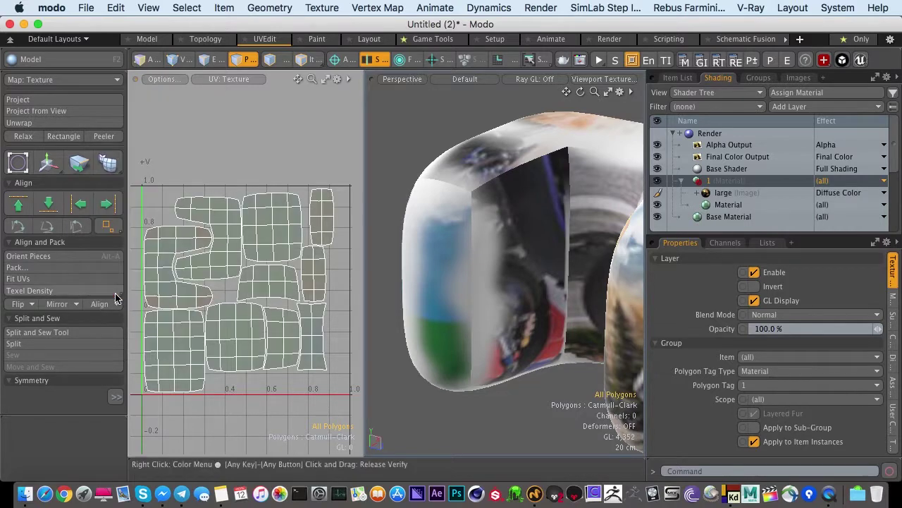
Widen the UV view and examine the distortion colours at the corners of the leftmost C-shaped island.
alt+shift+drag(207, 283, 218, 247)
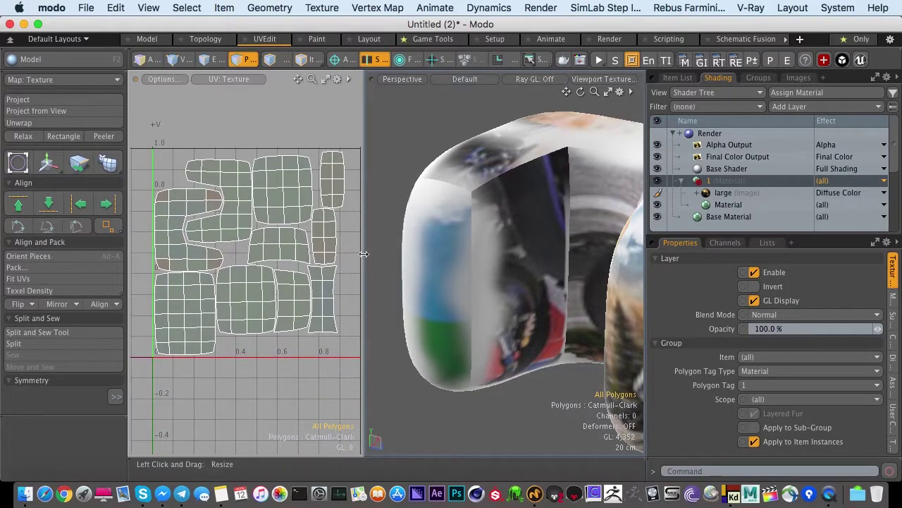
drag(364, 255, 408, 256)
ctrl+alt+drag(260, 235, 252, 249)
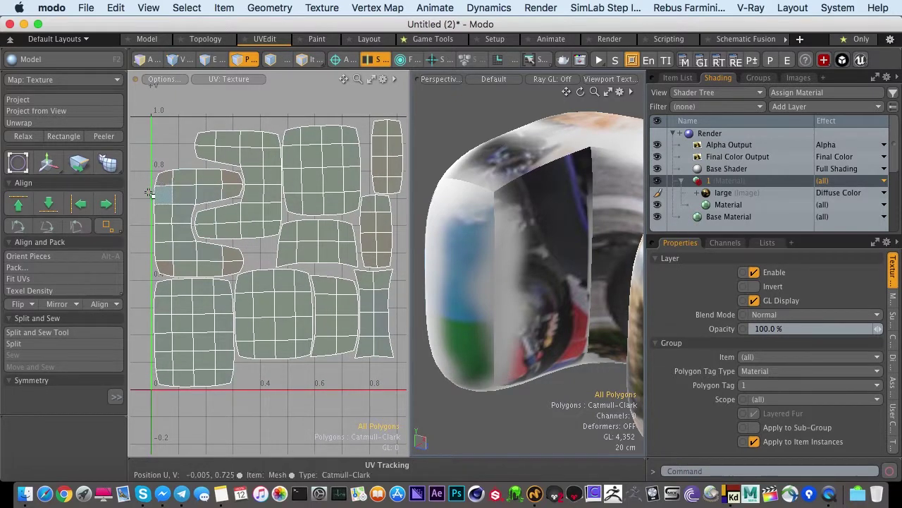
scroll(182, 192, up, 5)
ctrl+alt+drag(238, 233, 189, 228)
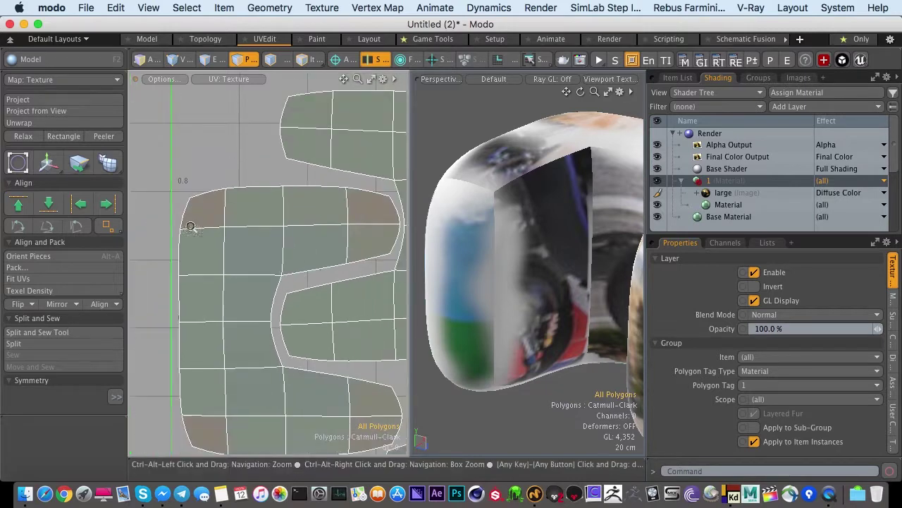
ctrl+alt+drag(257, 245, 164, 212)
scroll(163, 213, down, 2)
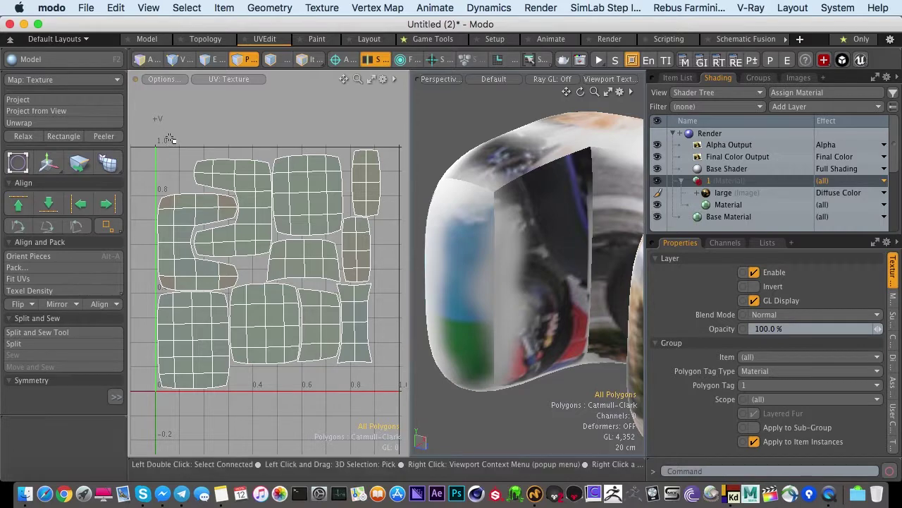
Move the upper outer vertices of the leftmost C-shaped island outward beyond the U=0 edge of the UV square.
key(1)
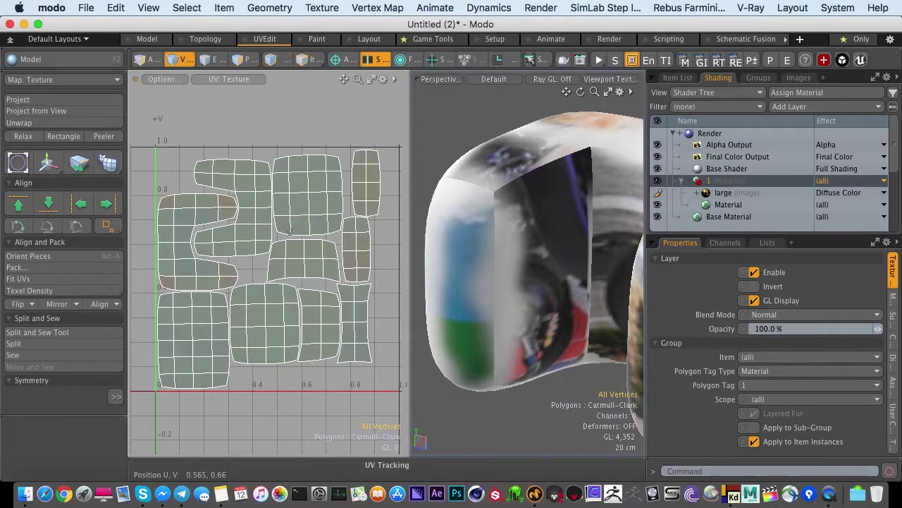
alt+shift+drag(208, 205, 262, 209)
click(229, 199)
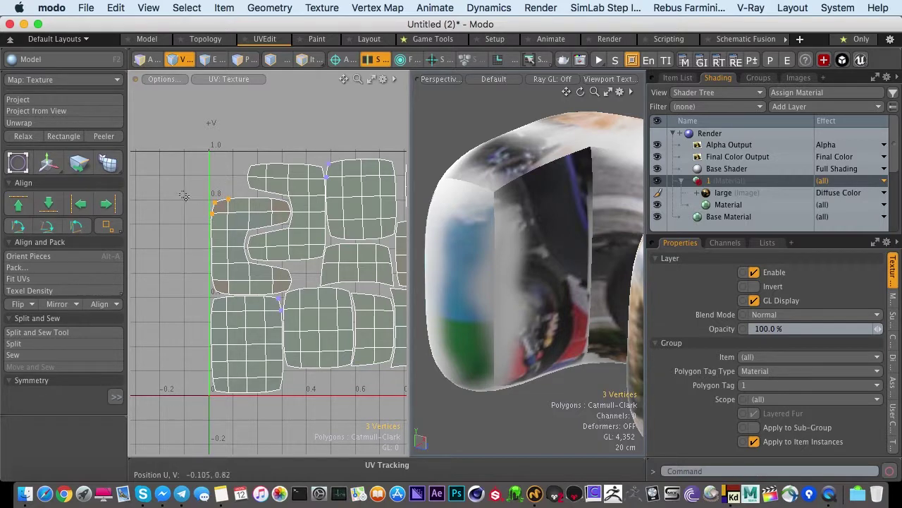
key(w)
drag(211, 223, 167, 235)
key(space)
key(w)
key(q)
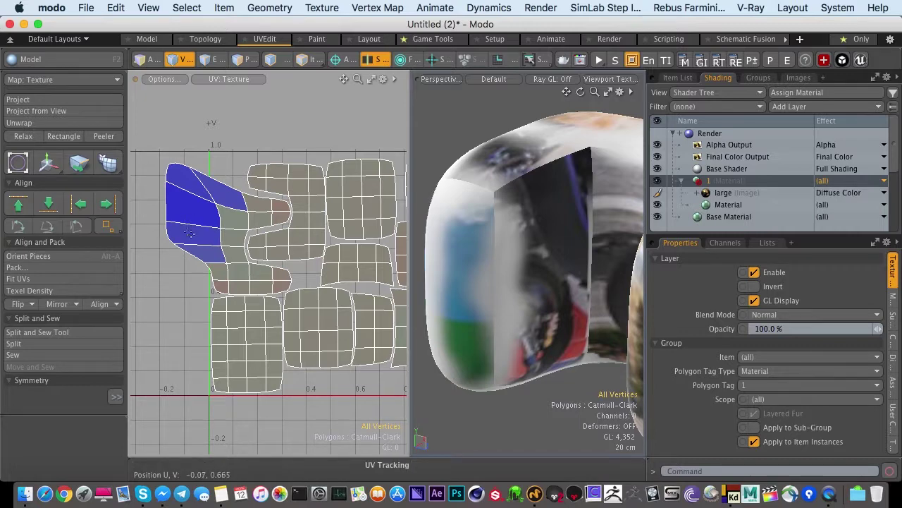
Switch the mesh from Catmull-Clark to plain faces and select two vertices on the lower outer edge of the stretched C-shaped island.
key(shift+Tab)
alt+drag(210, 273, 238, 246)
mouse_move(238, 245)
ctrl+alt+mouse_down()
mouse_move(261, 248)
mouse_move(224, 219)
mouse_move(238, 238)
ctrl+alt+mouse_up()
key(w)
ctrl+alt+drag(241, 183, 223, 274)
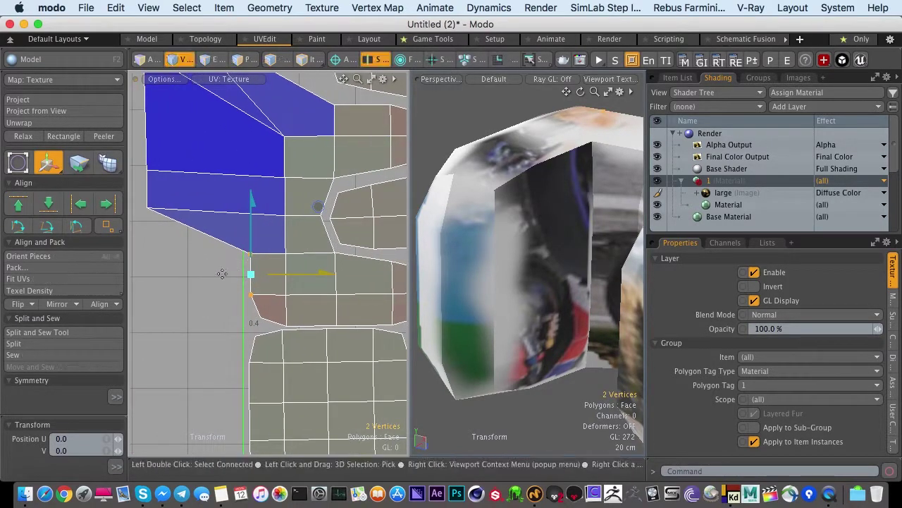
key(space)
Select three stretched blue polygons of the C-shaped island, examine their texture on the model, and clear the selection.
key(3)
drag(215, 229, 221, 157)
key(shift+a)
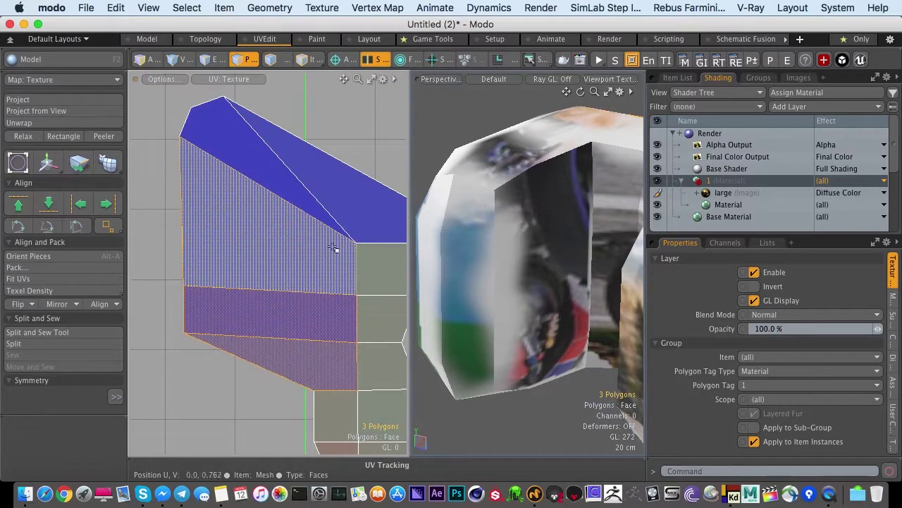
key(shift+a)
alt+drag(482, 271, 543, 303)
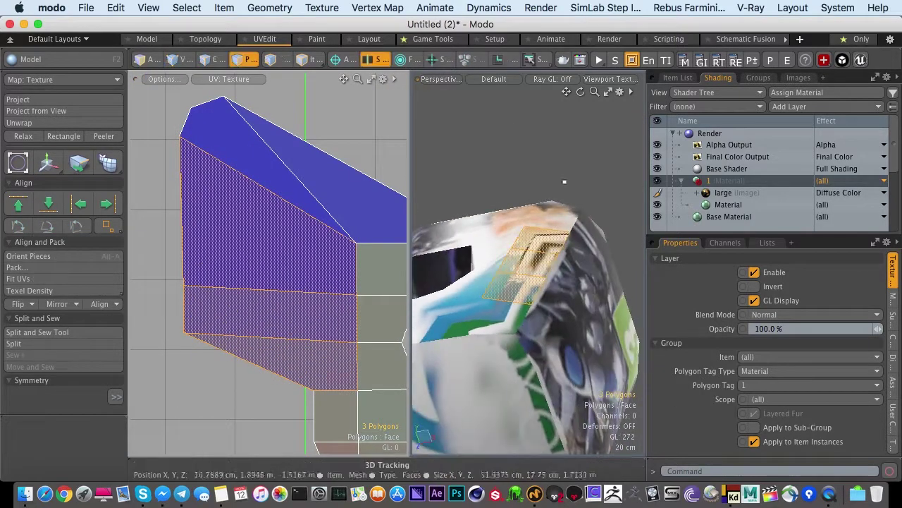
click(564, 181)
alt+drag(564, 185, 519, 270)
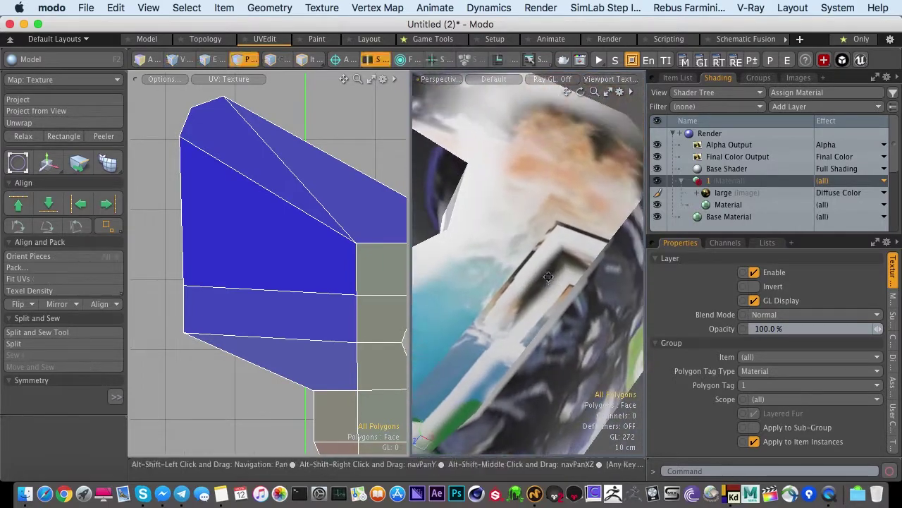
Pull the outer edge of the stretched polygons farther from the UV square and undo the last adjustment.
key(2)
click(180, 227)
key(w)
mouse_move(184, 238)
mouse_down()
mouse_move(273, 259)
mouse_move(147, 244)
mouse_move(187, 245)
mouse_up()
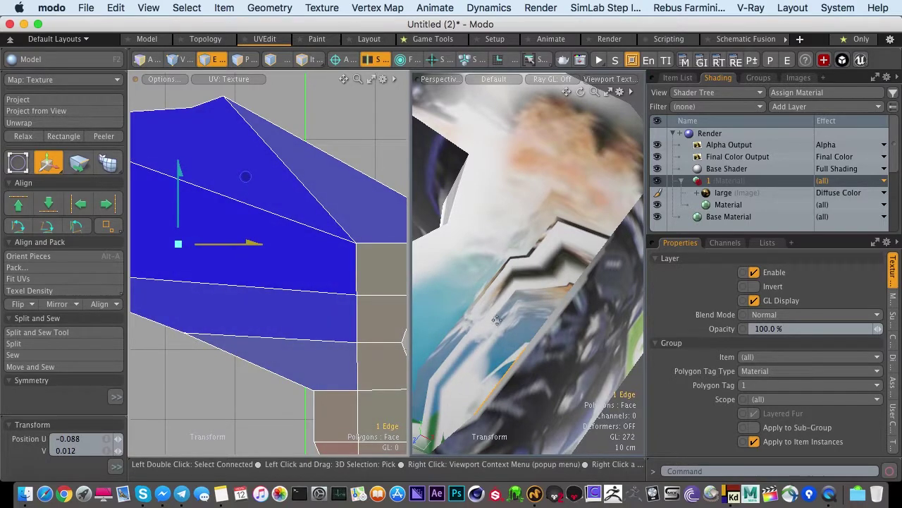
key(super+z)
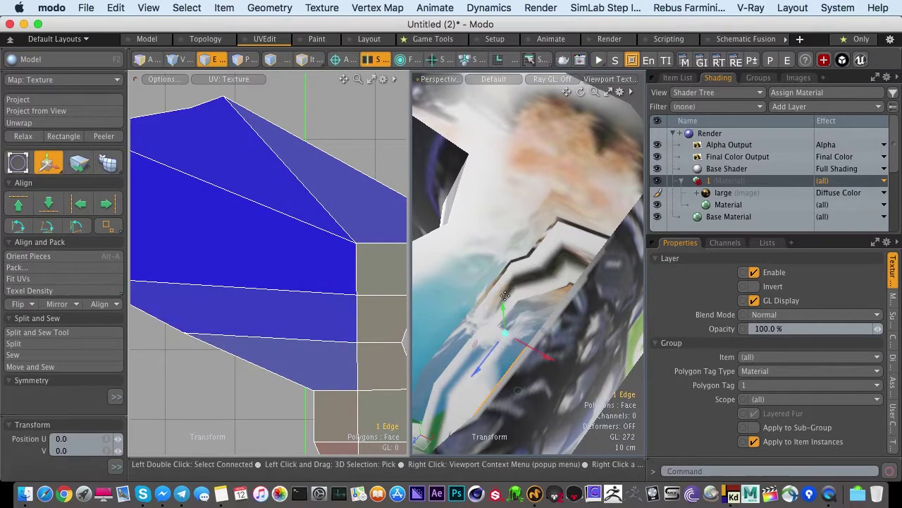
key(q)
Compress a lower polygon of the C-shaped island by moving its outer edge inward 0.044 in U.
ctrl+alt+drag(284, 269, 243, 282)
alt+drag(294, 324, 255, 239)
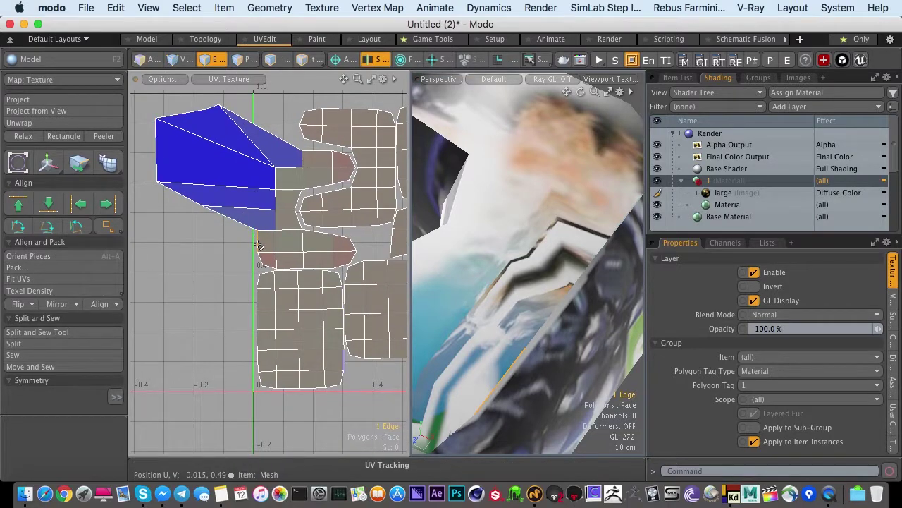
scroll(255, 240, up, 5)
key(w)
drag(290, 246, 296, 247)
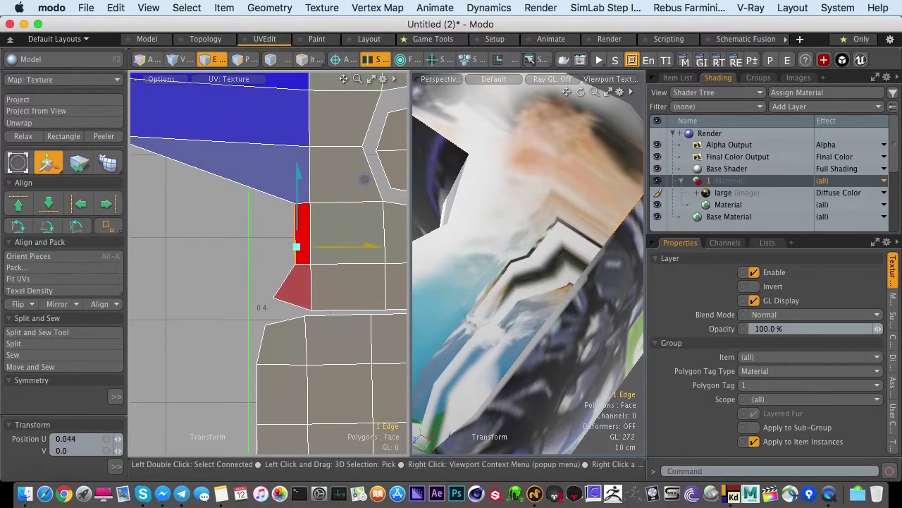
key(q)
Select the compressed red polygon and examine its texture up close on the model.
click(263, 242)
key(3)
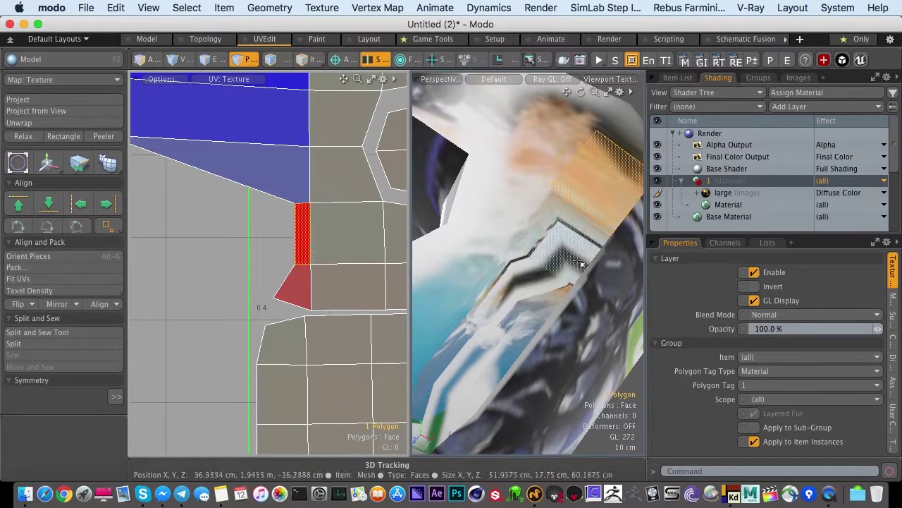
alt+drag(585, 261, 551, 227)
alt+drag(557, 173, 374, 270)
Move the outer edge of the stretched blue polygons by -0.28 in U and 0.22 in V.
mouse_move(312, 251)
ctrl+alt+mouse_down()
mouse_move(213, 247)
mouse_move(263, 238)
mouse_move(249, 247)
mouse_move(224, 243)
mouse_move(240, 243)
ctrl+alt+mouse_up()
alt+drag(157, 178, 101, 134)
key(2)
click(155, 176)
key(w)
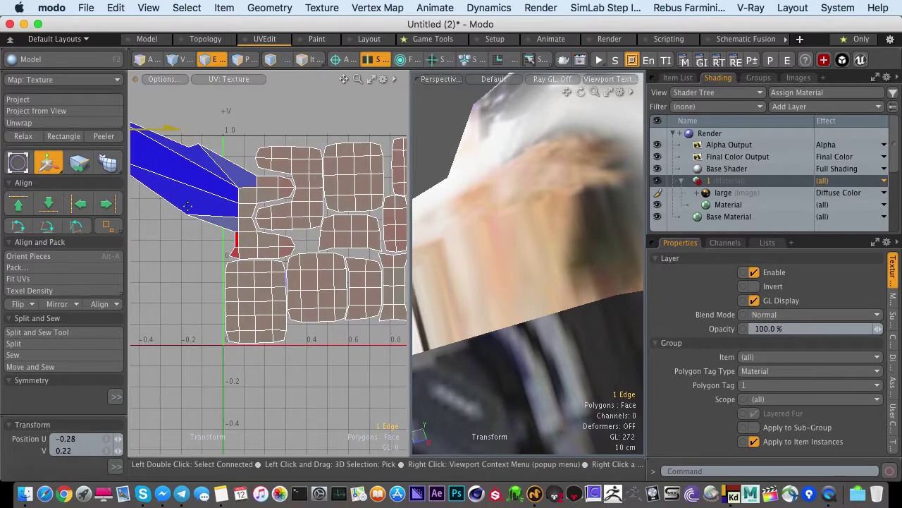
key(q)
Select the whole distorted C-shaped island and try scaling it down to a tiny size.
key(3)
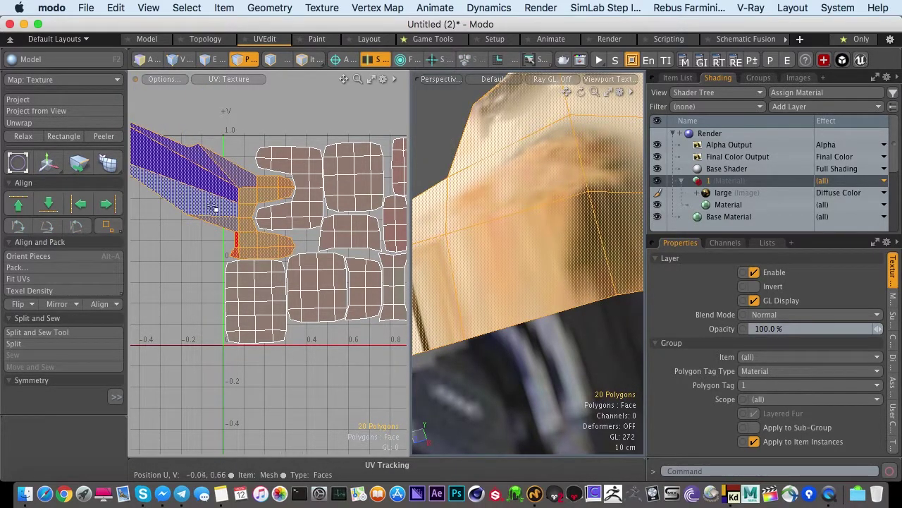
key(y)
drag(263, 115, 200, 114)
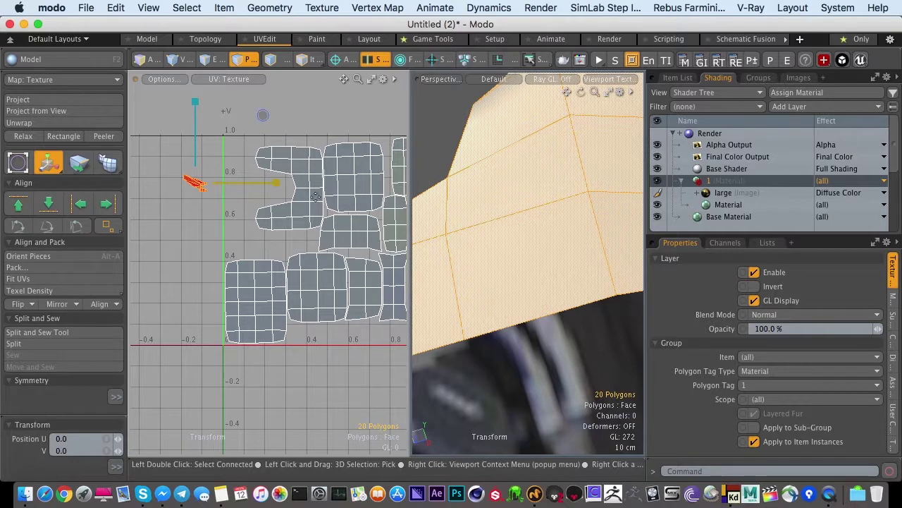
drag(316, 196, 308, 190)
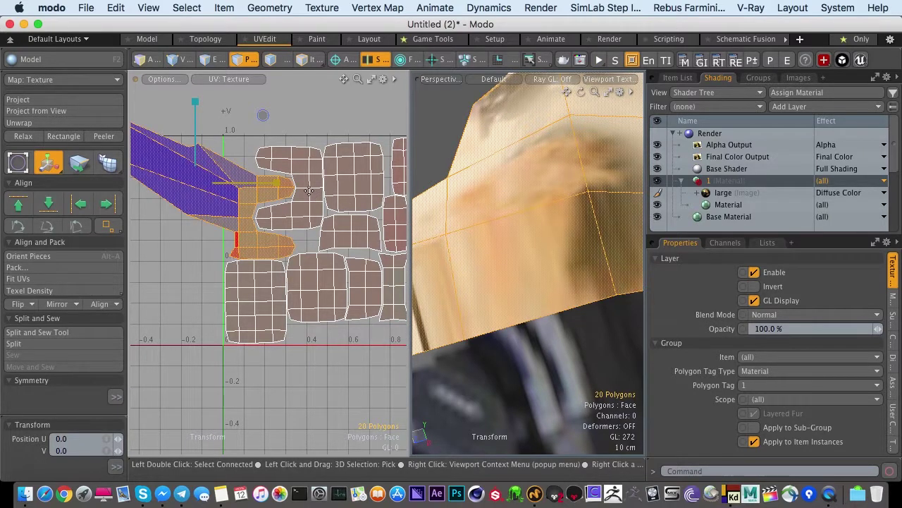
key(q)
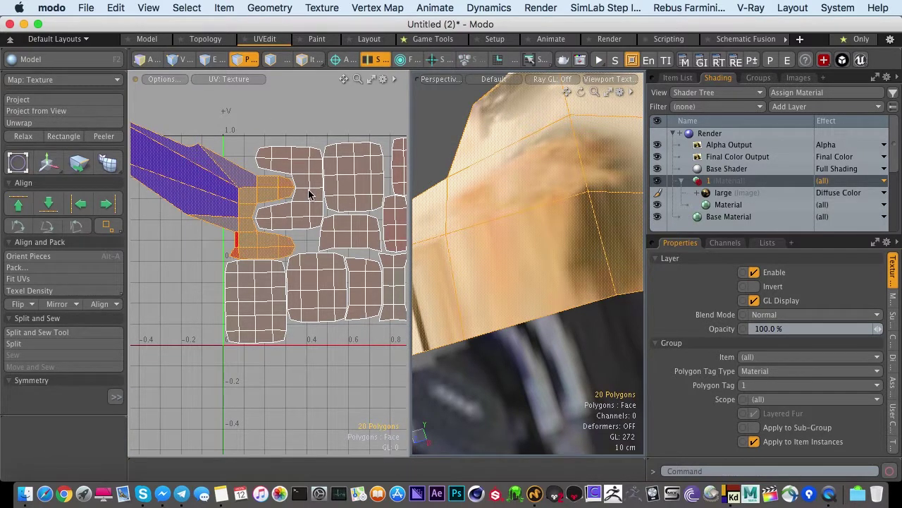
alt+drag(282, 229, 254, 229)
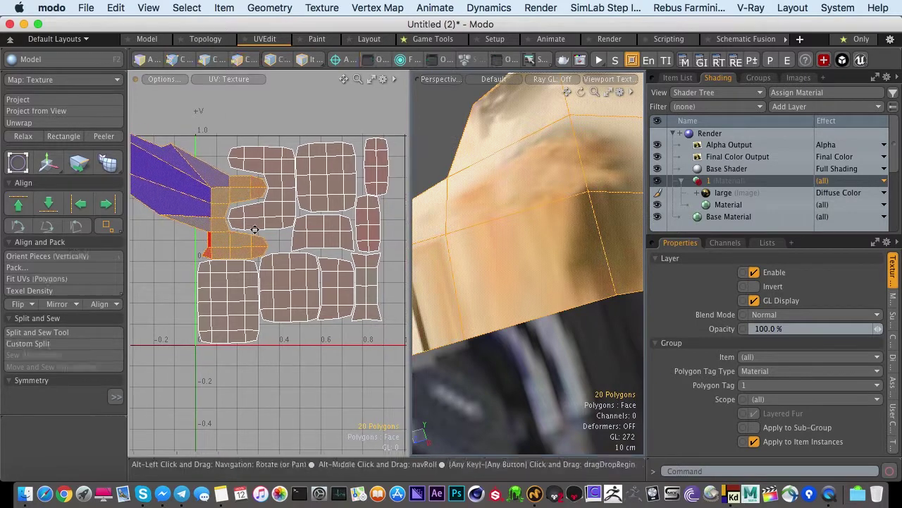
Relax the distorted C-shaped island with UV Relax in Conformal mode for 43 iterations.
key(shift)
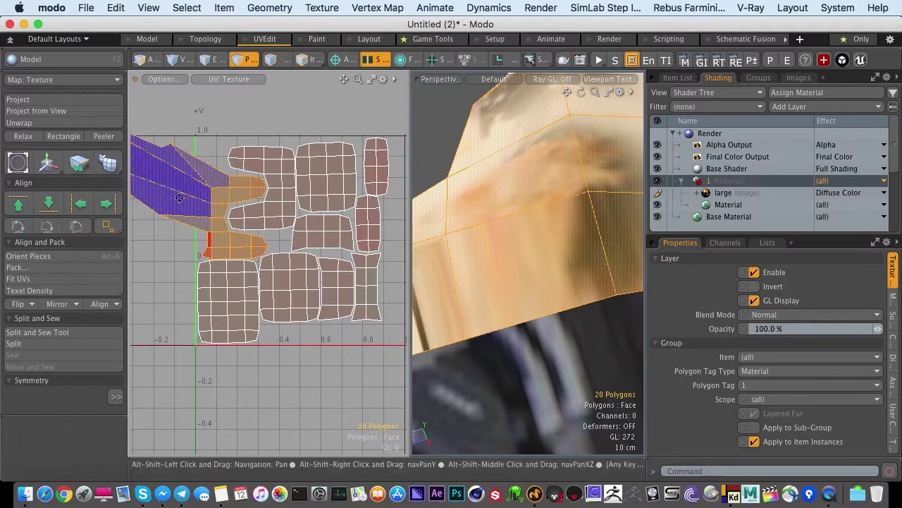
alt+shift+drag(181, 198, 268, 201)
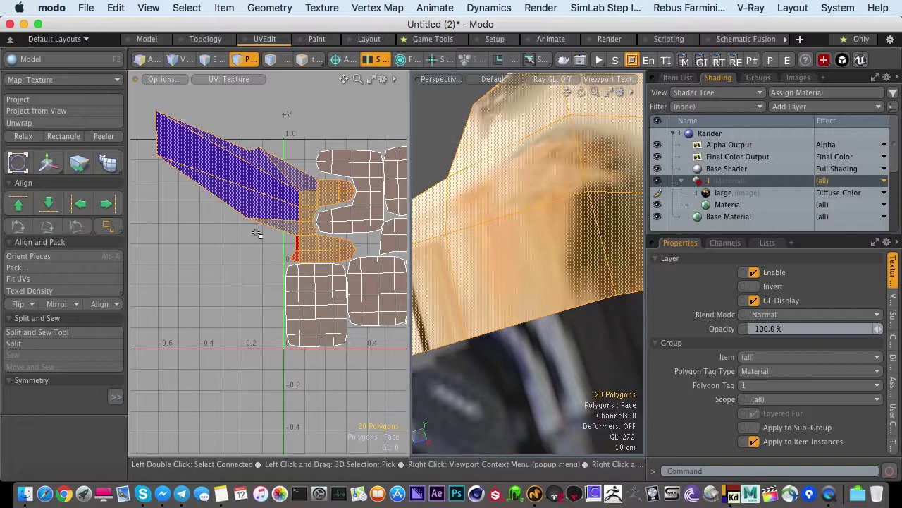
click(24, 138)
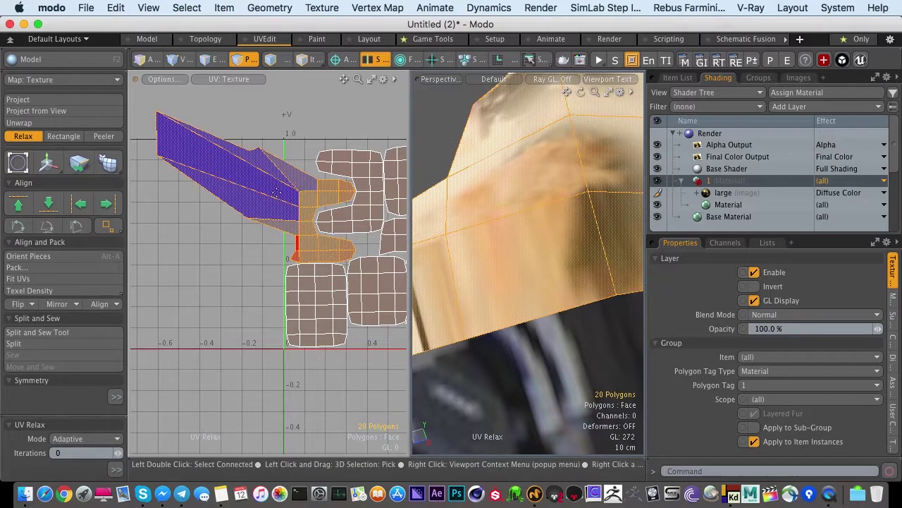
drag(86, 414, 83, 212)
click(62, 237)
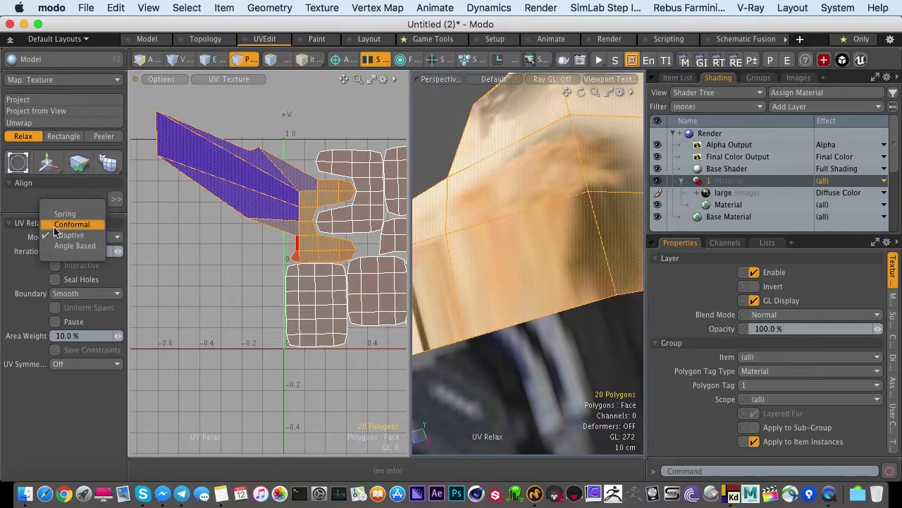
click(58, 227)
click(65, 238)
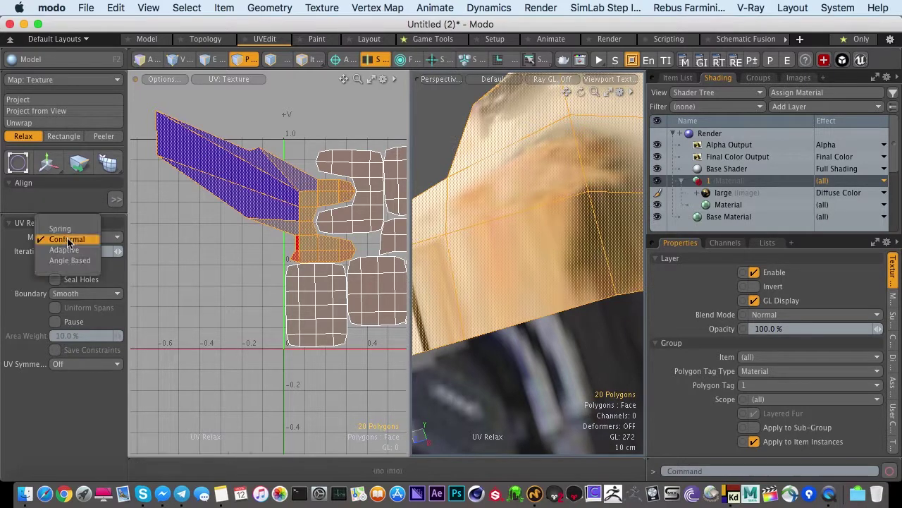
click(68, 249)
click(67, 237)
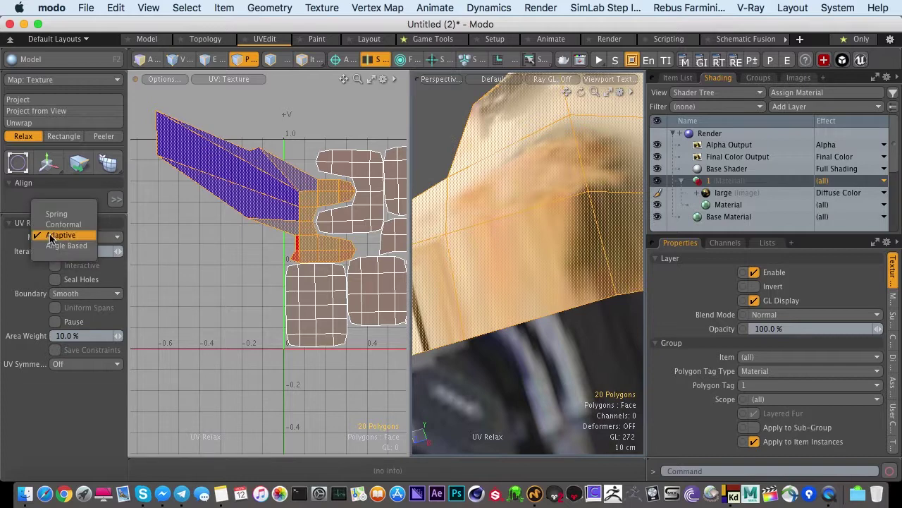
click(55, 225)
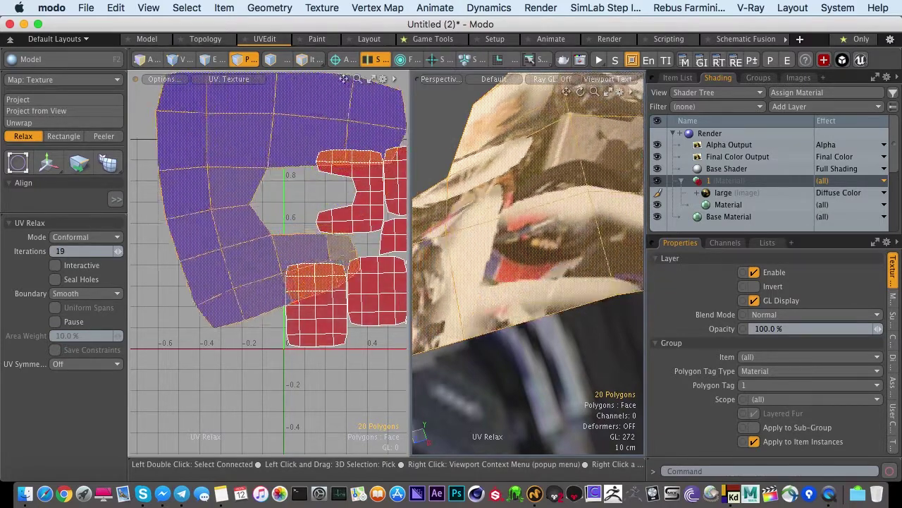
drag(119, 251, 96, 251)
drag(204, 394, 286, 395)
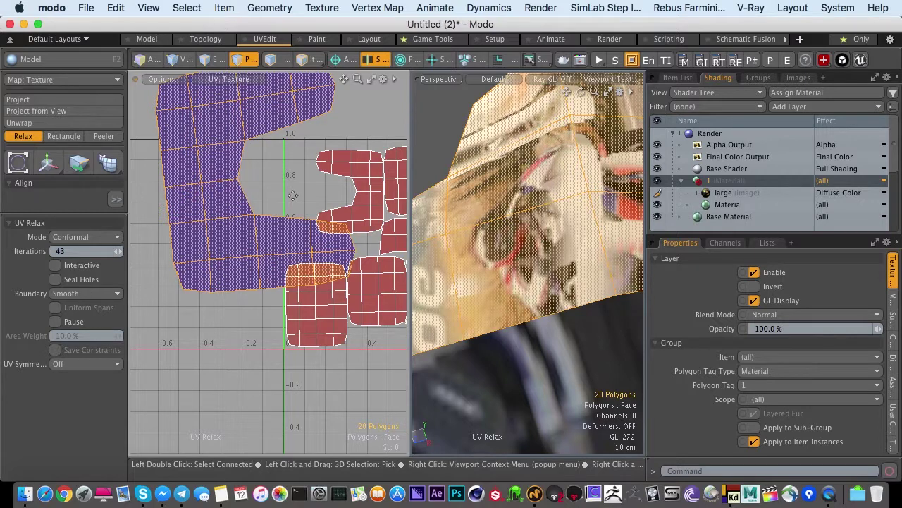
key(space)
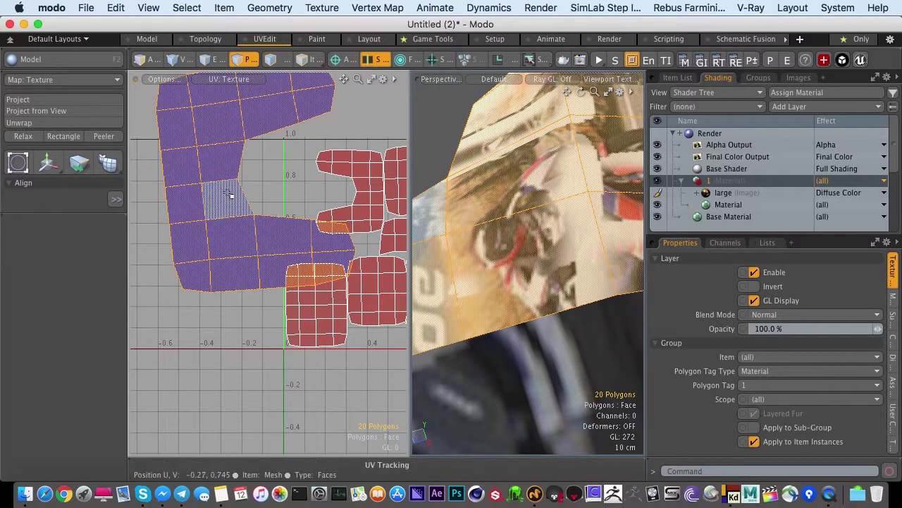
Try rotating and moving the relaxed C-shaped island in UV space, and clear the polygon selection.
scroll(262, 204, down, 2)
alt+shift+drag(252, 209, 233, 214)
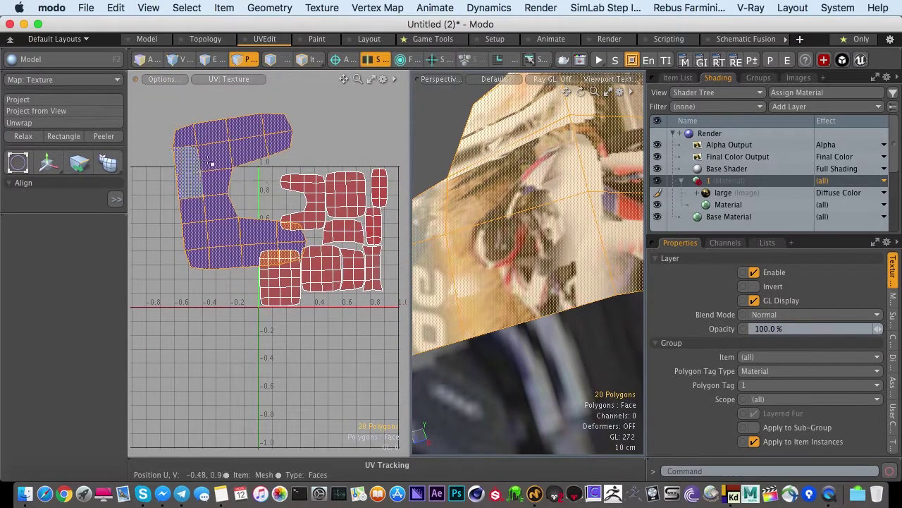
key(e)
drag(262, 110, 265, 242)
key(r)
key(w)
ctrl+alt+drag(266, 234, 351, 254)
drag(243, 220, 177, 226)
key(q)
click(220, 219)
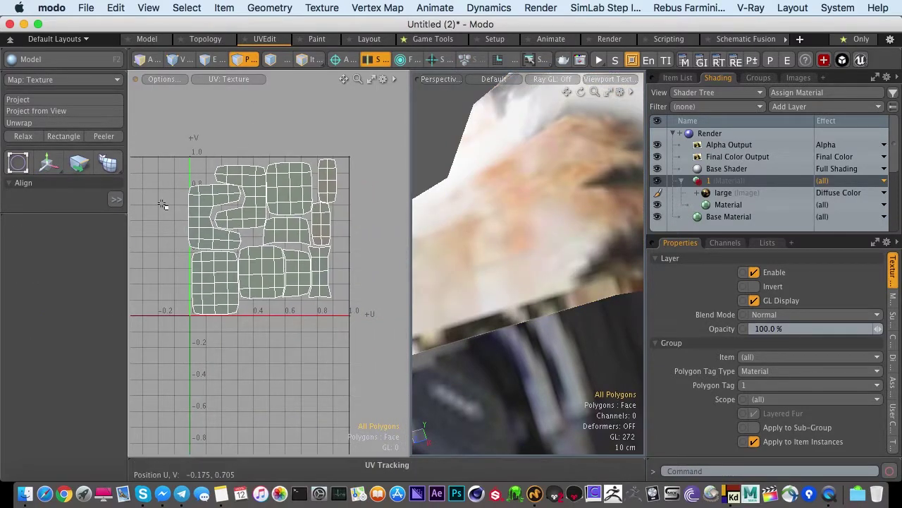
Select five polygons along the C-shaped island's outer spine and move them toward negative U to distort the island.
scroll(343, 244, up, 5)
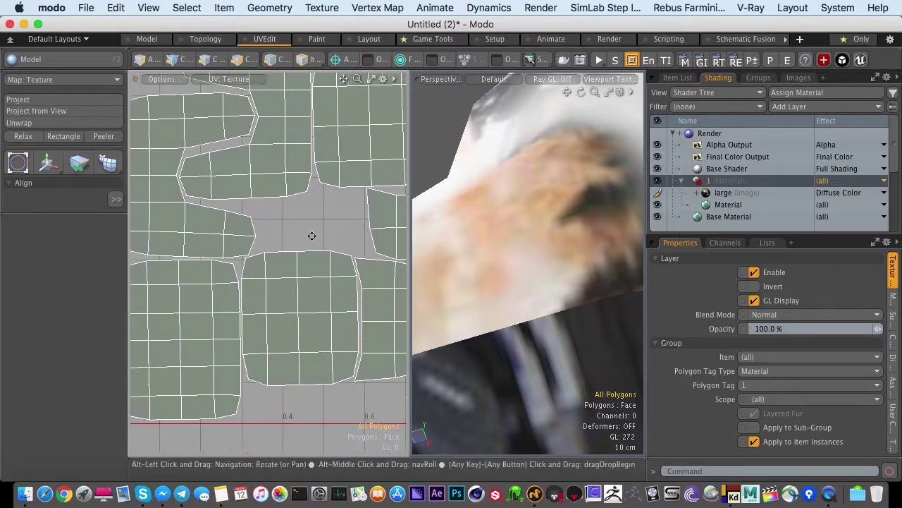
ctrl+alt+drag(312, 235, 211, 234)
alt+shift+drag(294, 234, 239, 235)
ctrl+alt+drag(235, 235, 285, 235)
alt+shift+drag(232, 235, 257, 235)
double_click(186, 191)
mouse_move(187, 205)
mouse_down()
mouse_move(196, 217)
mouse_move(189, 233)
mouse_move(177, 208)
mouse_move(151, 205)
mouse_move(201, 213)
mouse_up()
key(w)
key(q)
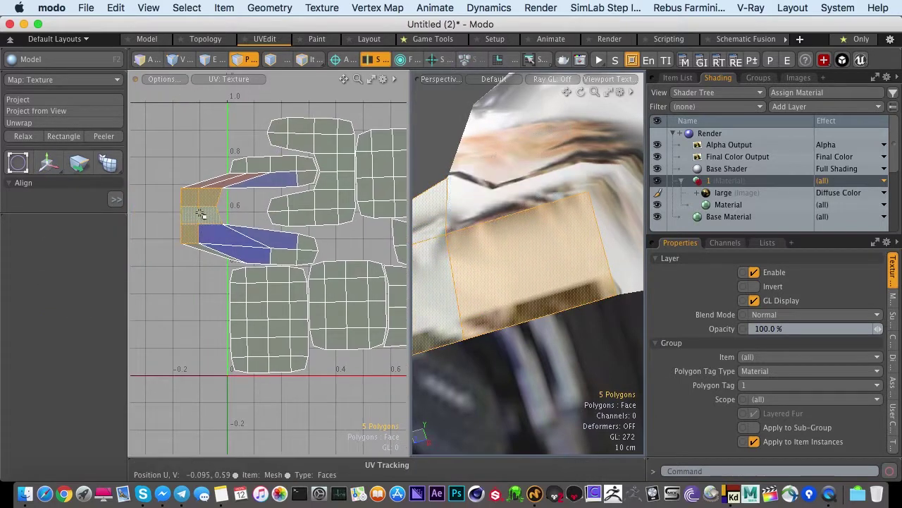
Select the whole stretched C-shaped island and run a Conformal UV Relax on it.
double_click(201, 213)
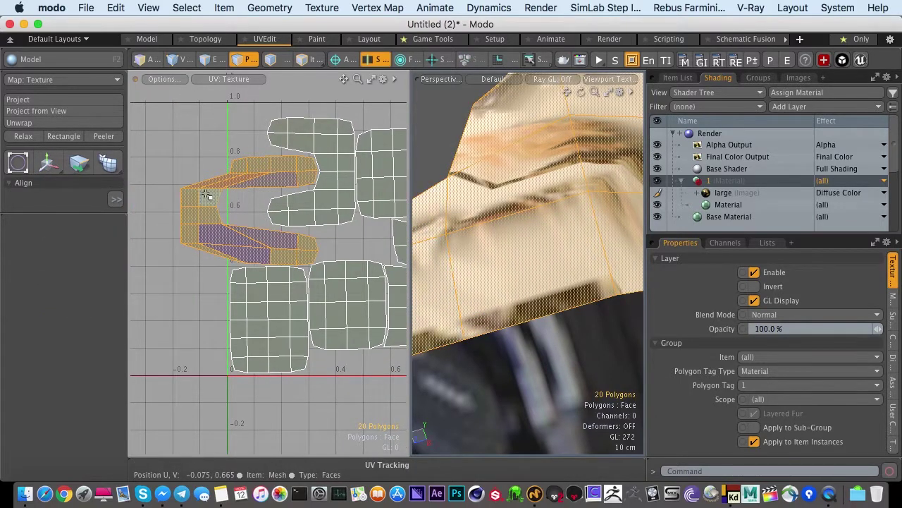
key(shift+r)
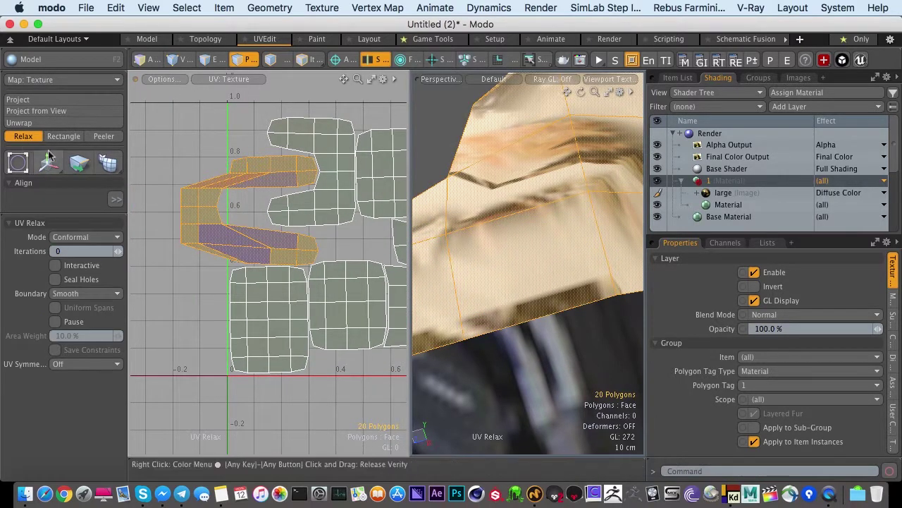
drag(169, 205, 613, 242)
key(space)
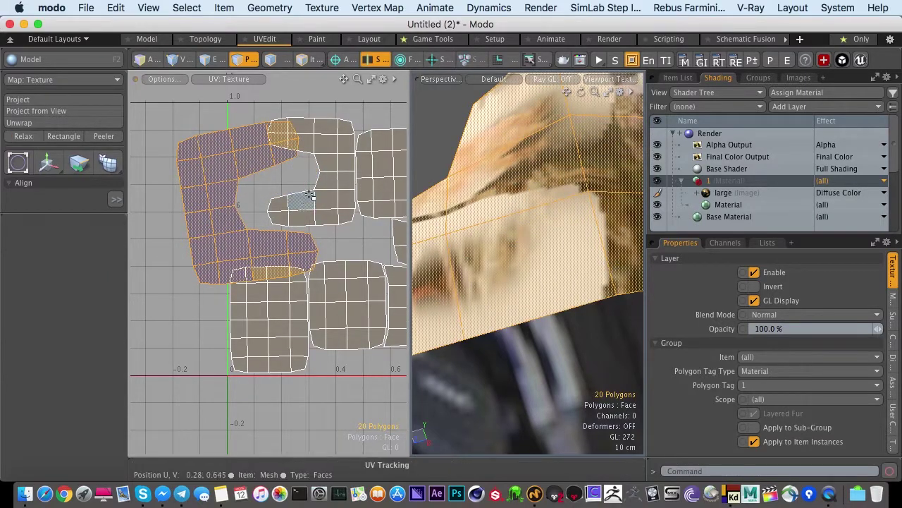
Clear the island selection and pack all the UV islands into the unit UV square.
double_click(301, 195)
double_click(227, 204)
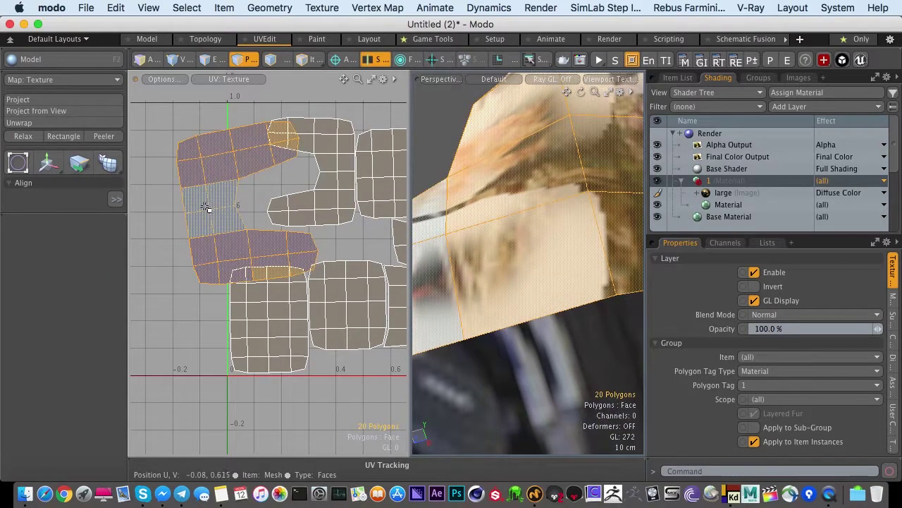
key(f)
ctrl+alt+drag(229, 245, 185, 256)
click(186, 258)
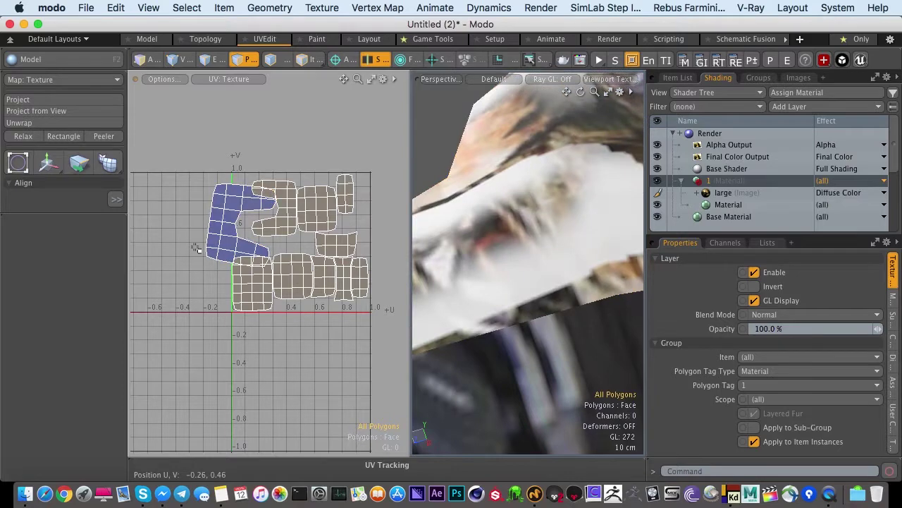
key(p)
ctrl+alt+drag(273, 224, 311, 238)
alt+drag(311, 237, 268, 227)
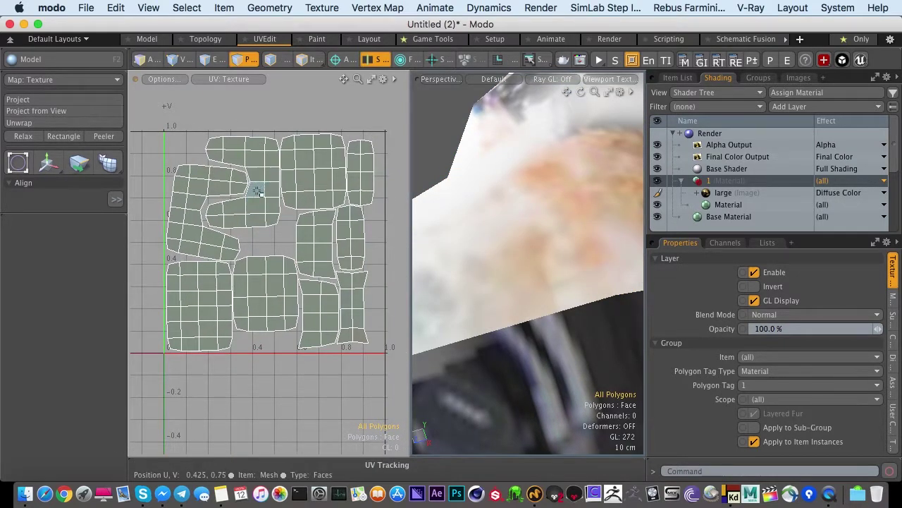
Grow a selection from the C-shaped island's outer polygon column to the whole island and examine it on the model.
alt+drag(174, 247, 208, 251)
drag(213, 173, 200, 248)
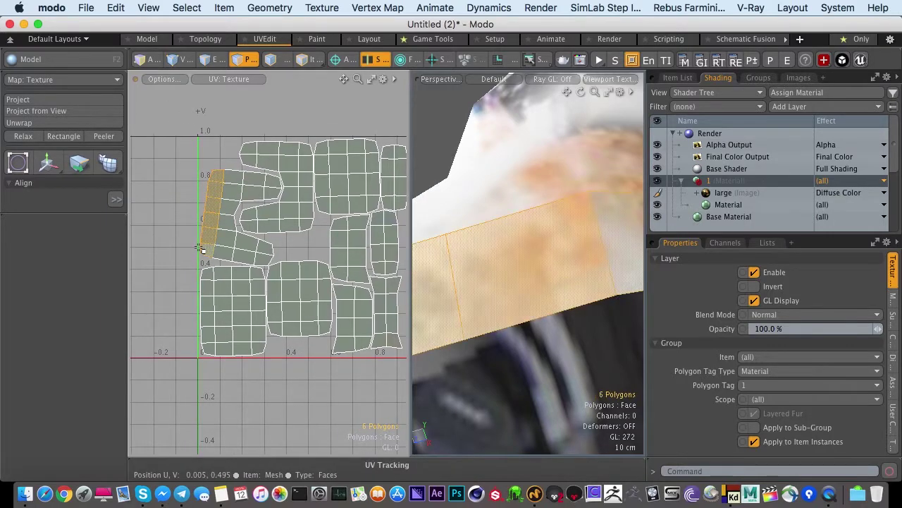
key(shift+Up)
key(shift+Up)
key(shift+Up)
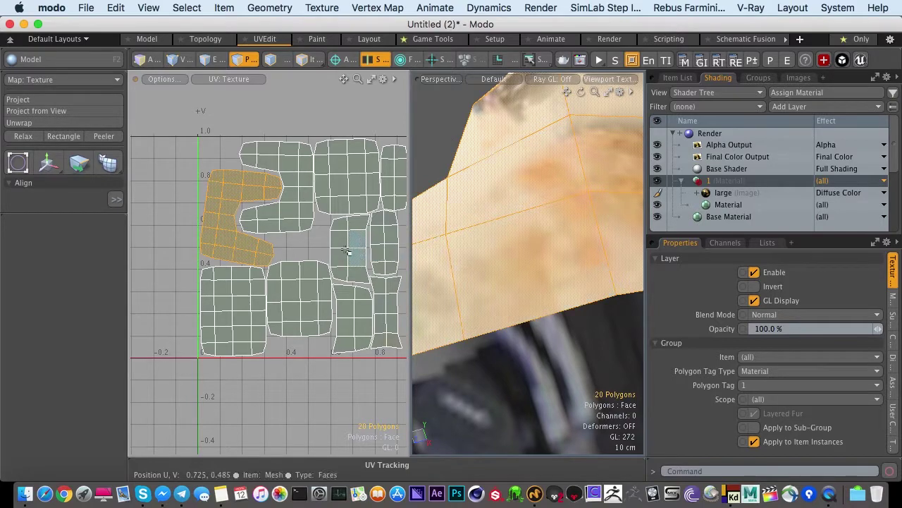
alt+drag(437, 247, 512, 189)
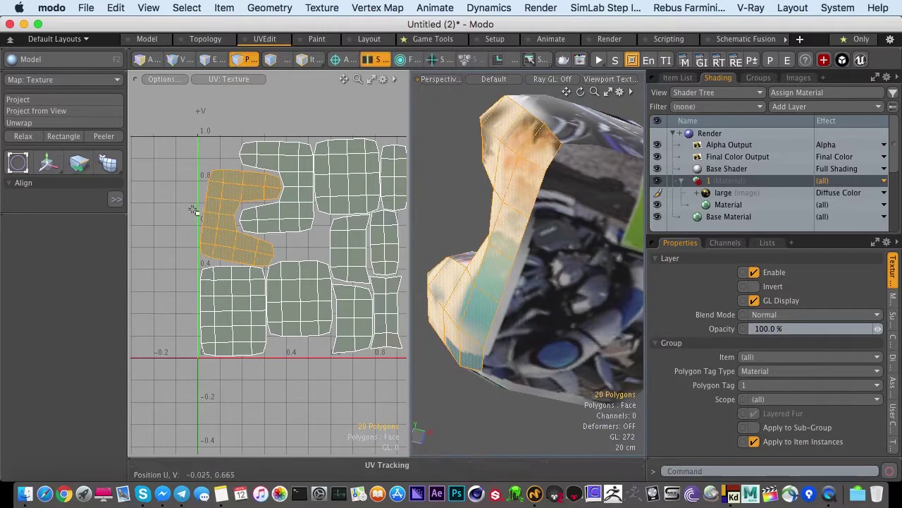
Select eight polygons of the C-shaped island's lower arm and move them toward negative U, shearing the island.
mouse_move(205, 235)
mouse_down()
mouse_move(270, 255)
mouse_move(180, 255)
mouse_up()
key(w)
key(q)
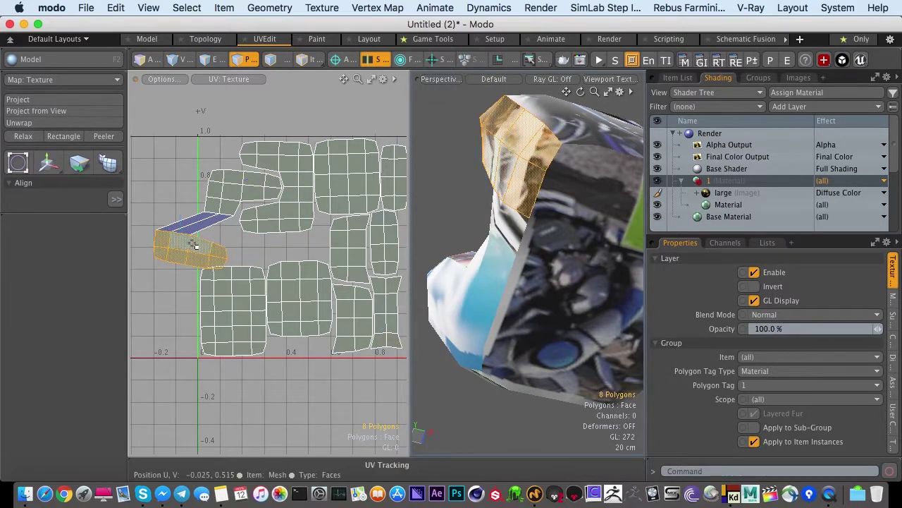
Select the whole sheared C-shaped island and relax it in Conformal mode for 78 iterations.
double_click(195, 246)
key(shift+r)
click(74, 239)
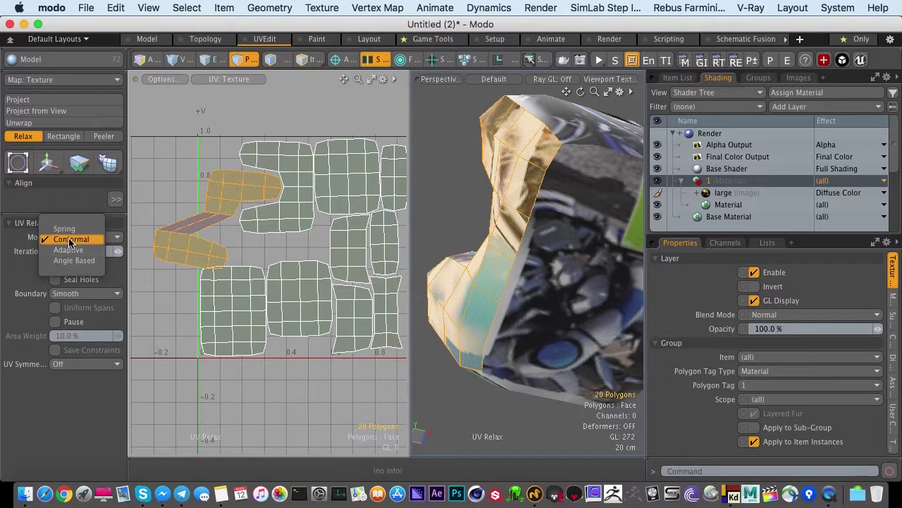
click(78, 241)
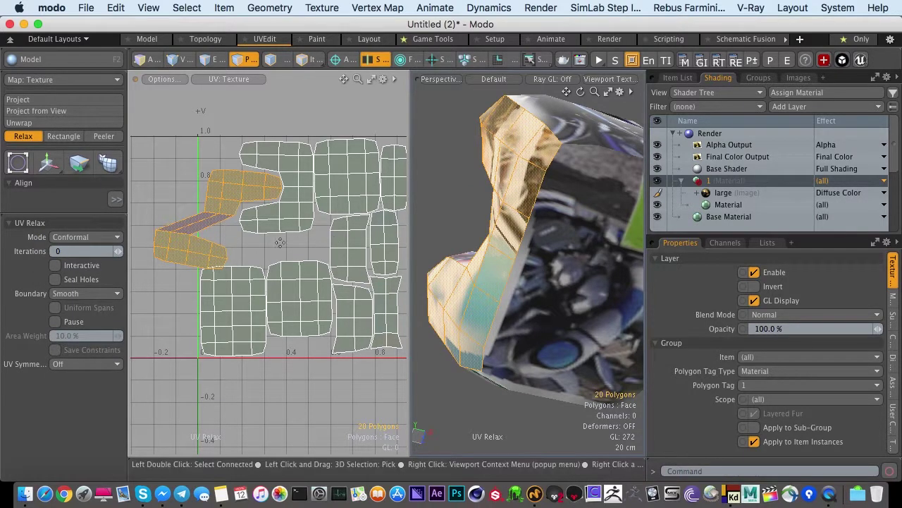
drag(134, 236, 156, 236)
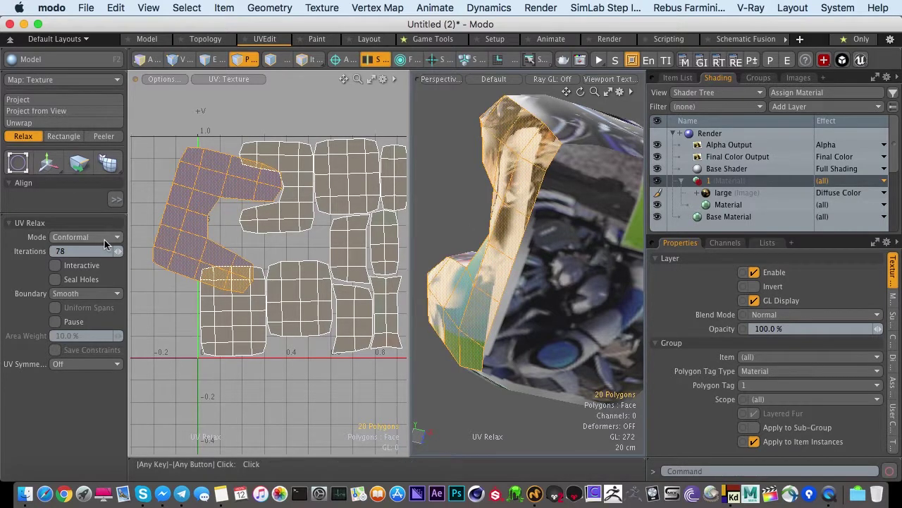
Switch the relax mode to Adaptive and relax the C-shaped island for 102 iterations.
click(71, 240)
click(67, 250)
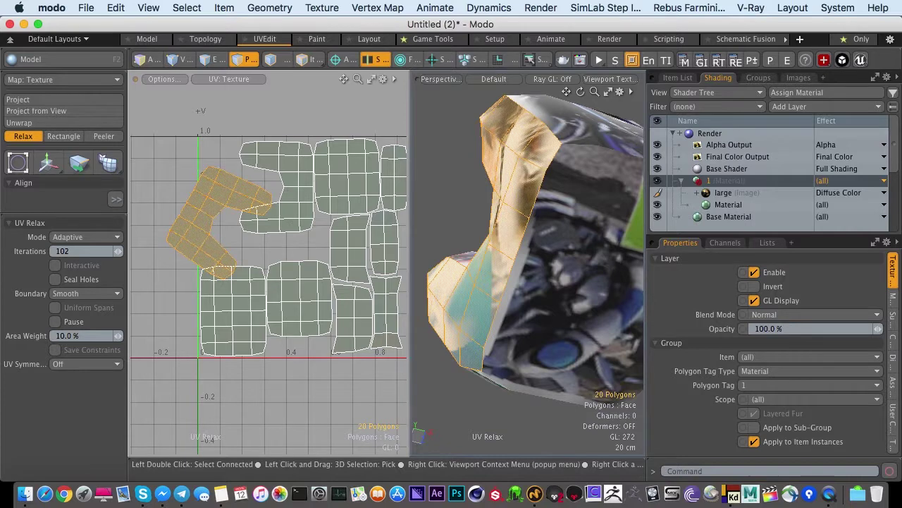
key(space)
Rotate and move part of the relaxed C-shaped island away from the rest to distort it again.
mouse_move(203, 177)
mouse_down()
mouse_move(256, 192)
mouse_move(149, 209)
mouse_move(214, 269)
mouse_up()
key(e)
key(w)
drag(216, 190, 161, 163)
key(space)
alt+shift+drag(167, 228, 210, 225)
Select the whole distorted island and relax it in Adaptive mode for 356 iterations.
double_click(212, 189)
click(23, 136)
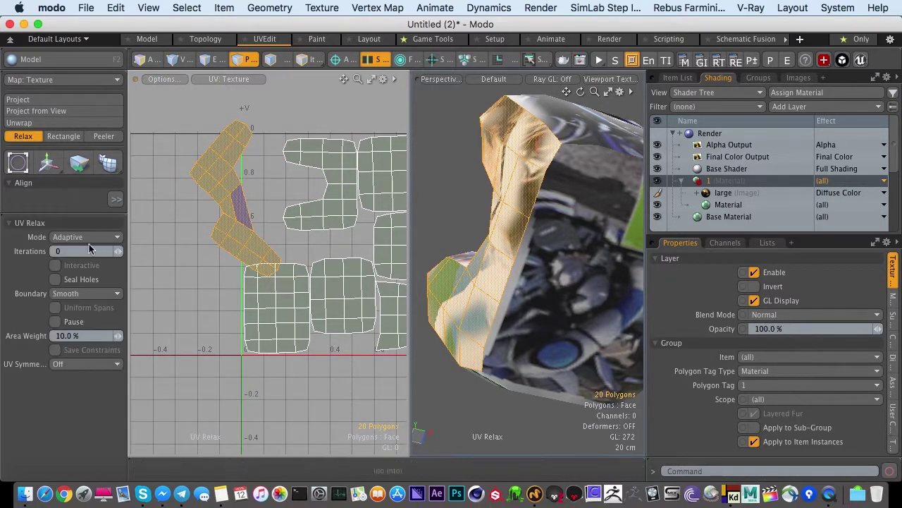
click(80, 238)
click(74, 239)
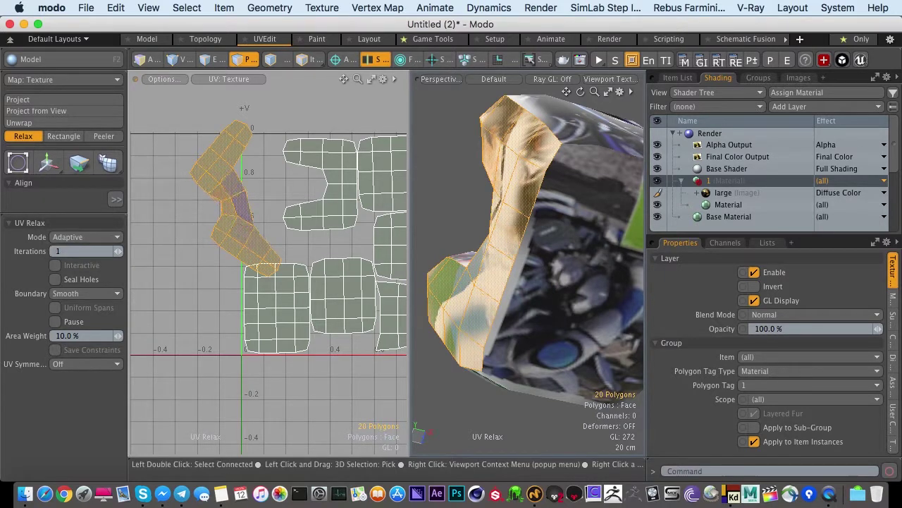
drag(118, 251, 147, 277)
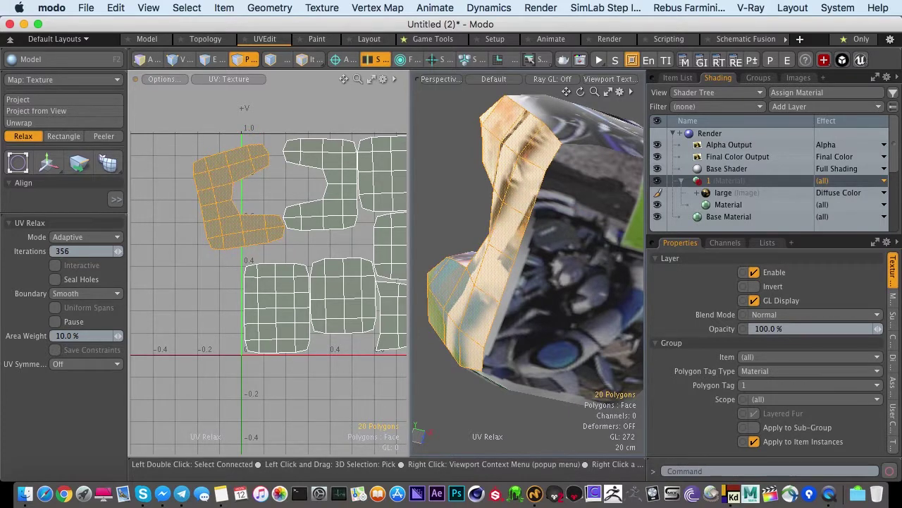
key(q)
Select ten polygons of the C-shaped island's lower arm, rotate them to point downward and move them toward negative U.
mouse_move(212, 234)
mouse_down()
mouse_move(262, 232)
mouse_move(213, 217)
mouse_move(205, 249)
mouse_up()
key(w)
key(e)
drag(201, 158, 308, 203)
key(w)
drag(220, 237, 179, 227)
key(q)
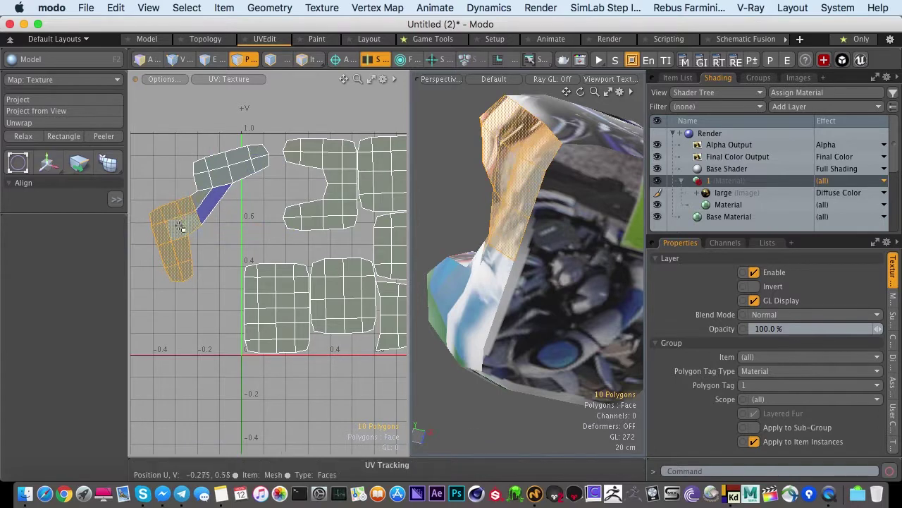
Select the whole twisted C-shaped island and relax it in Conformal mode for 61 iterations.
double_click(181, 216)
key(shift+r)
click(92, 237)
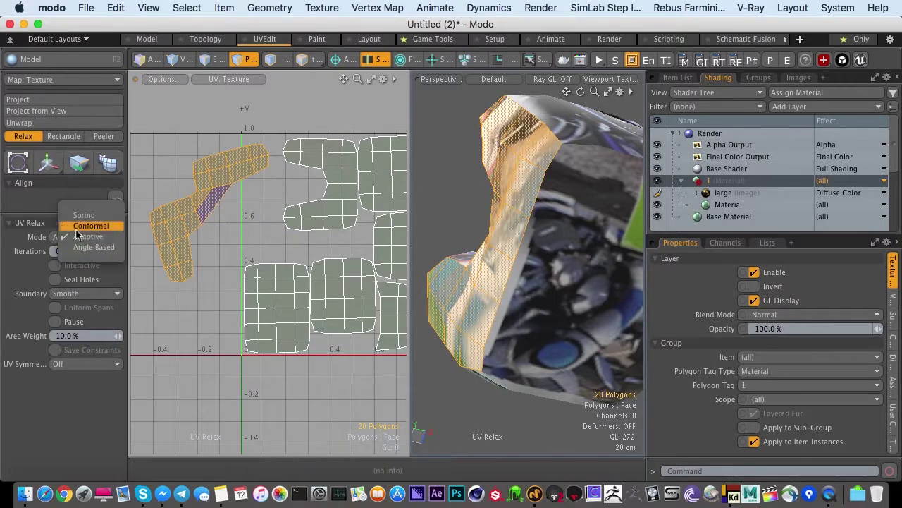
click(79, 227)
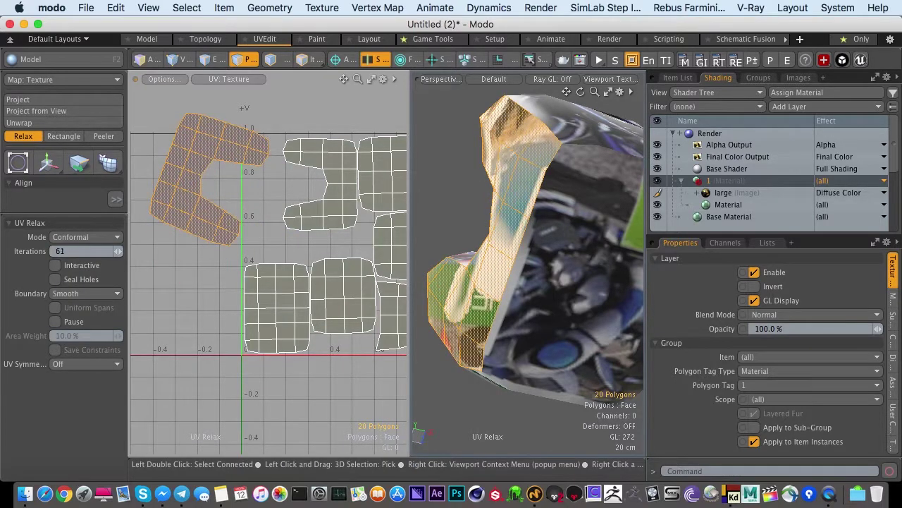
mouse_move(118, 251)
mouse_down()
mouse_move(79, 251)
mouse_move(113, 251)
mouse_up()
key(q)
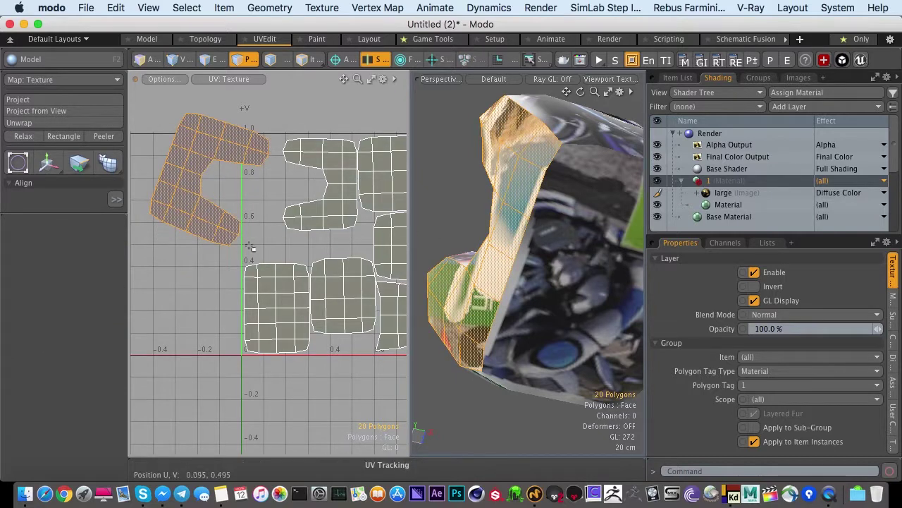
Reorient the C-shaped island so its arms point toward negative U, and clear the selection.
key(super+z)
click(220, 266)
alt+drag(235, 265, 233, 297)
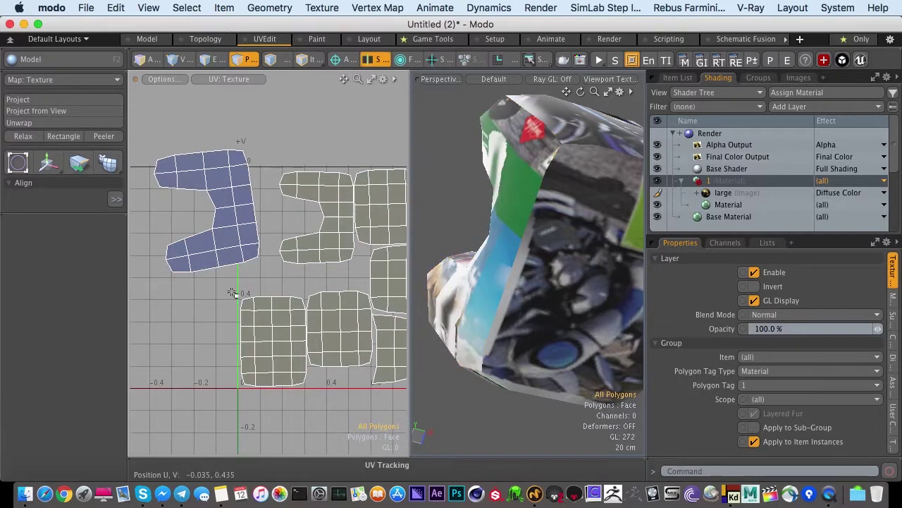
Undo the last edits to the C-shaped island and hide the image texture layer "large" on the mesh.
key(super+z)
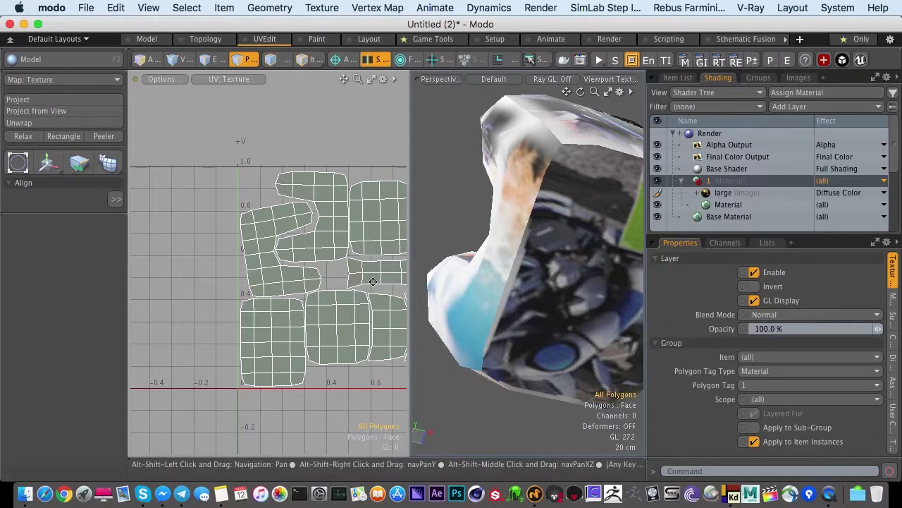
alt+drag(324, 273, 254, 256)
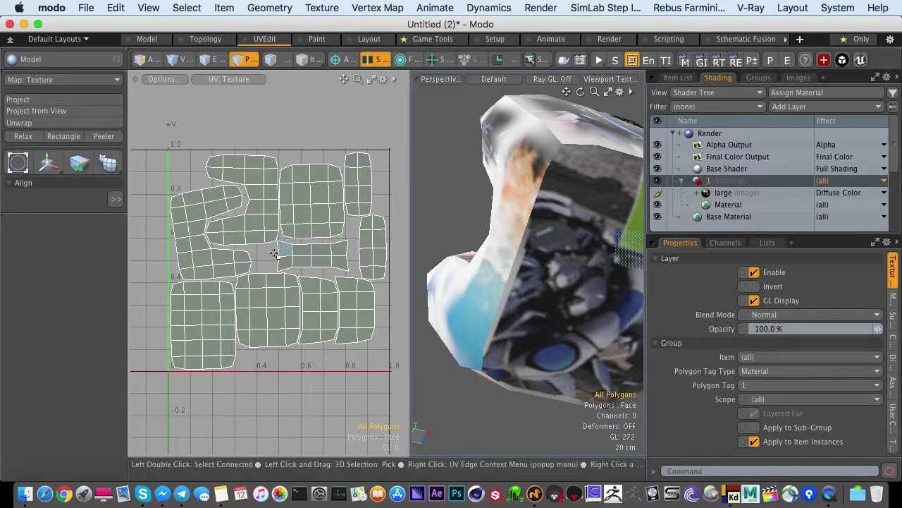
alt+drag(468, 282, 522, 303)
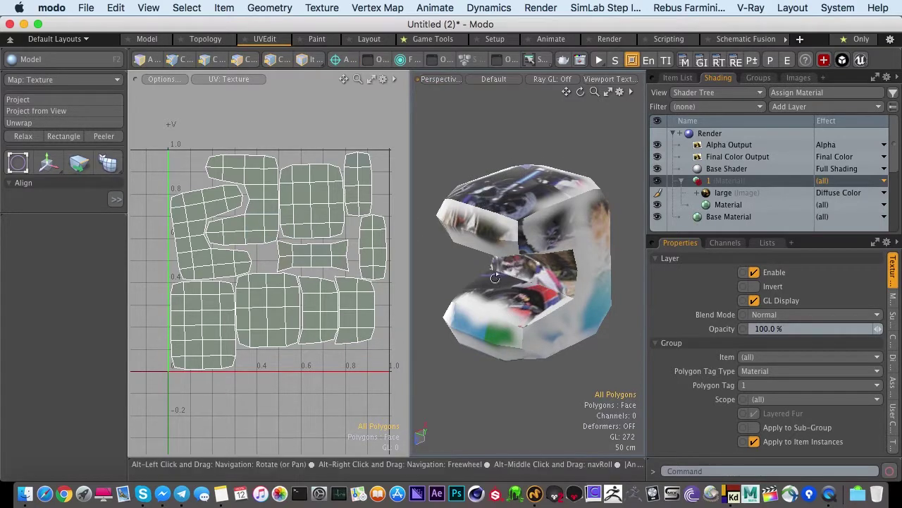
alt+drag(522, 314, 554, 280)
click(657, 193)
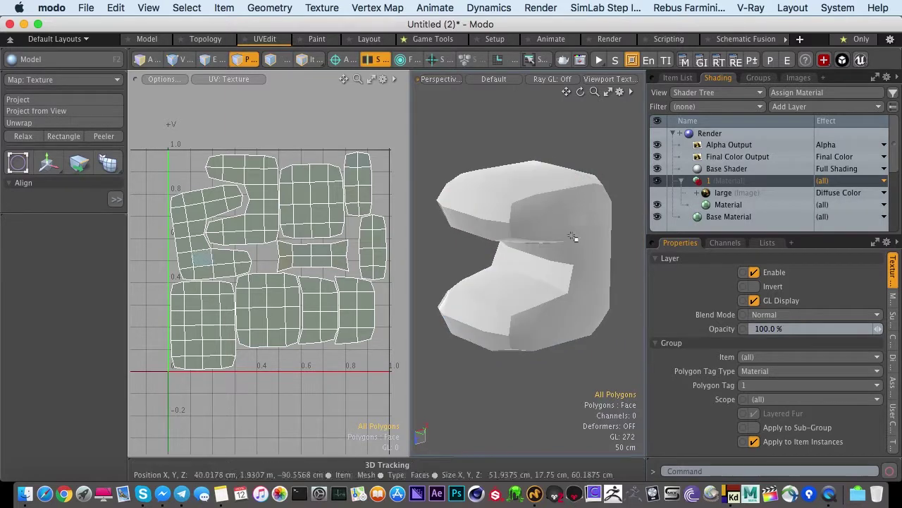
Select the 16 polygons across the ends of both arms and unwrap them again as separate UV islands.
mouse_move(574, 235)
alt+mouse_down()
mouse_move(481, 311)
mouse_move(491, 272)
mouse_move(525, 243)
mouse_move(568, 256)
mouse_move(581, 319)
mouse_move(483, 316)
mouse_move(451, 268)
mouse_move(453, 247)
mouse_move(477, 259)
alt+mouse_up()
key(2)
click(522, 259)
double_click(522, 260)
click(453, 245)
key(3)
mouse_move(474, 200)
mouse_down()
mouse_move(455, 213)
mouse_move(504, 205)
mouse_move(494, 241)
mouse_up()
key(u)
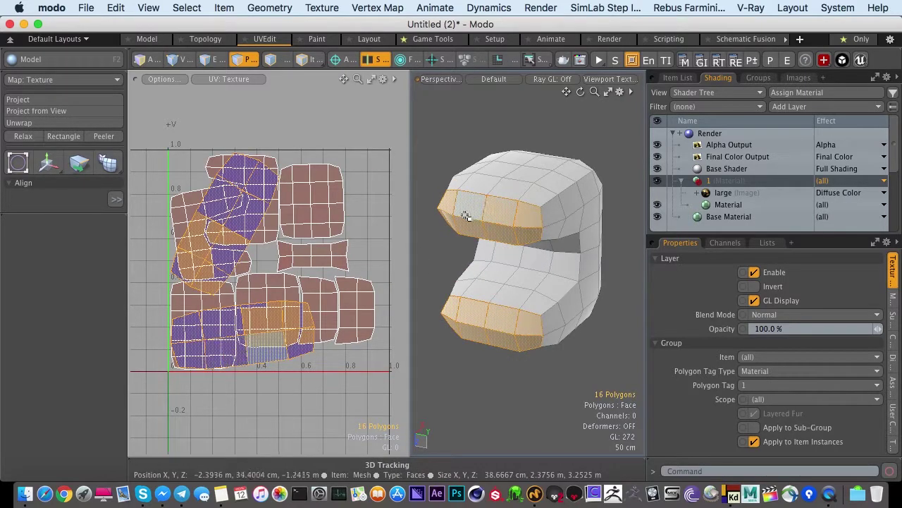
Project the 20 polygons of the mesh's flat C-shaped side from view, and pack all UV islands with nothing selected.
mouse_move(520, 318)
alt+mouse_down()
mouse_move(509, 206)
mouse_move(614, 219)
mouse_move(570, 232)
mouse_move(615, 204)
alt+mouse_up()
alt+drag(557, 290, 505, 280)
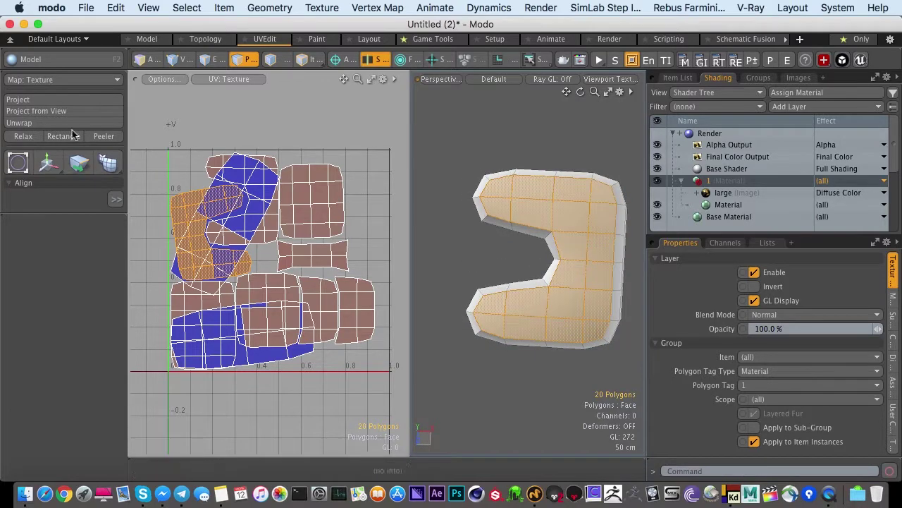
click(79, 113)
click(435, 260)
key(space)
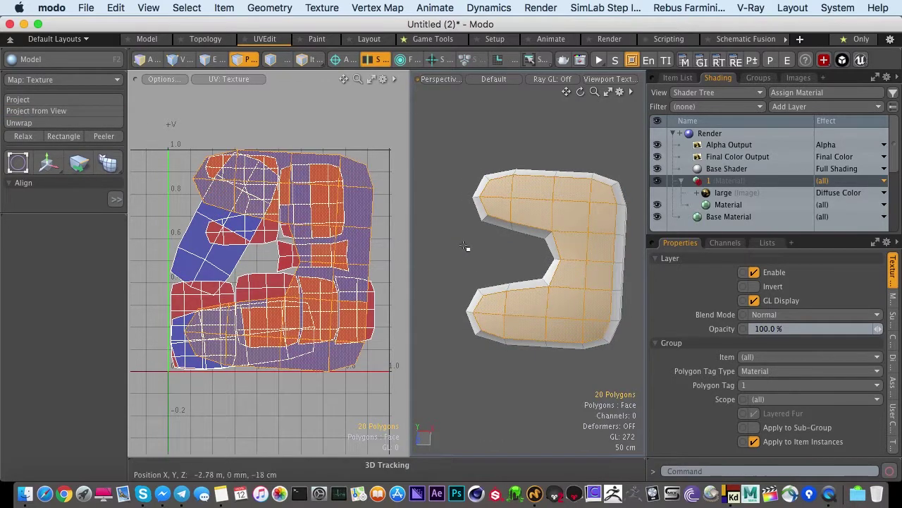
click(465, 245)
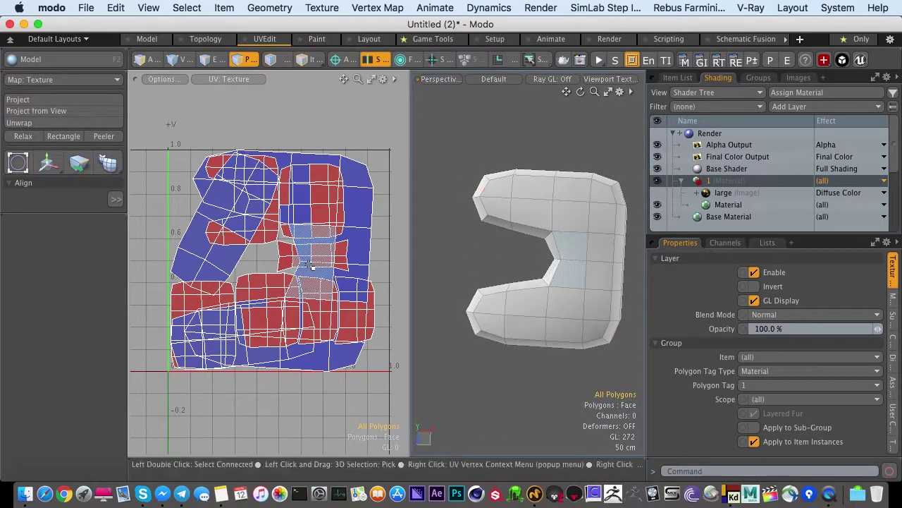
key(shift+p)
Select two edge loops running around the C-shaped profile plus the cross edges connecting them inside the notch, 50 edges in total.
alt+drag(487, 258, 519, 262)
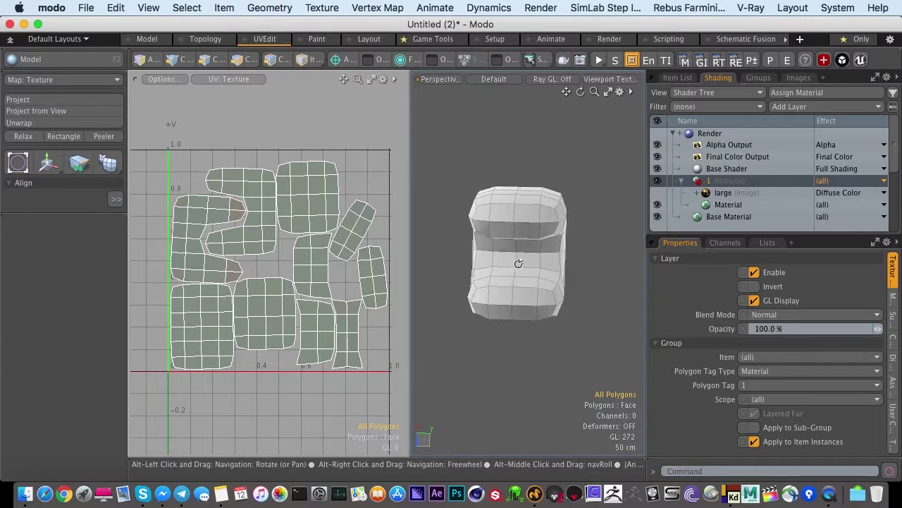
key(2)
key(l)
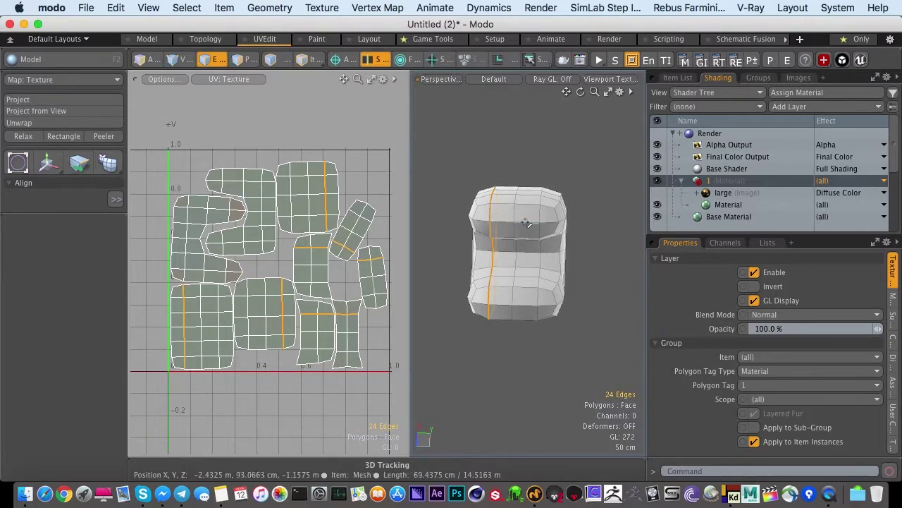
alt+drag(544, 324, 512, 215)
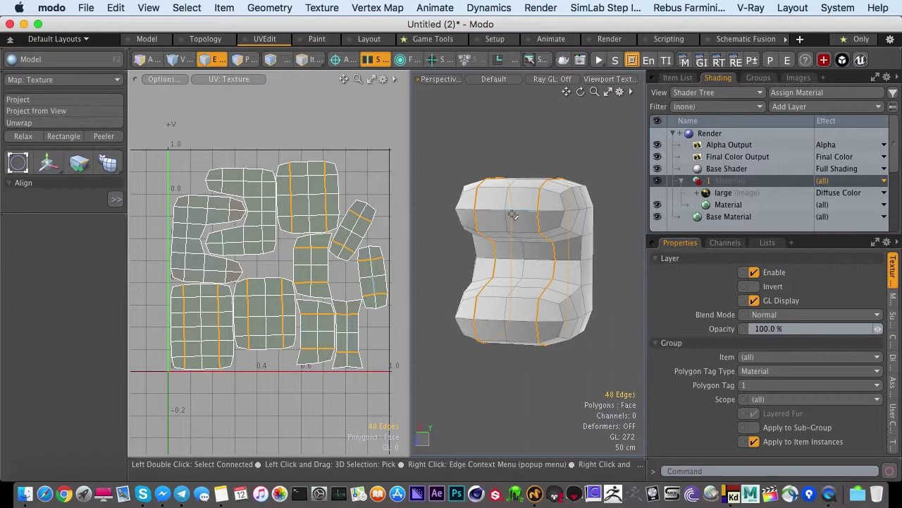
click(513, 215)
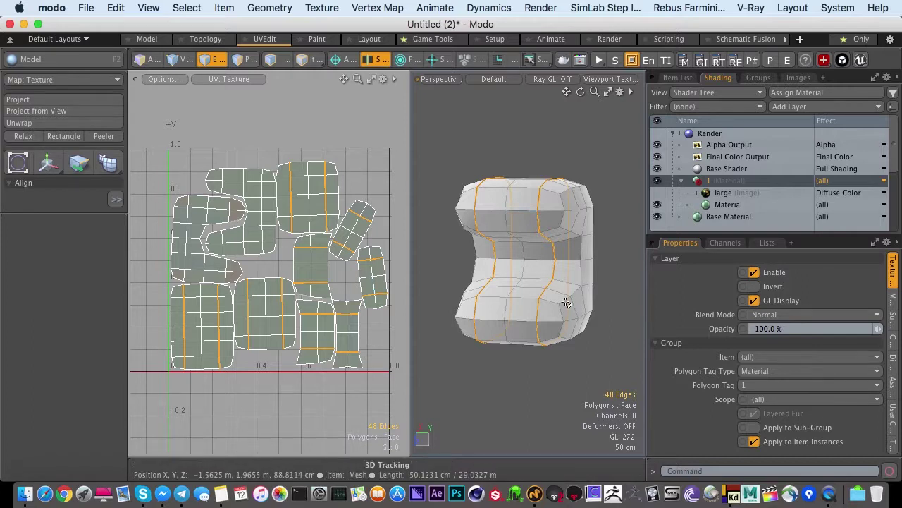
double_click(494, 255)
shift+double_click(554, 252)
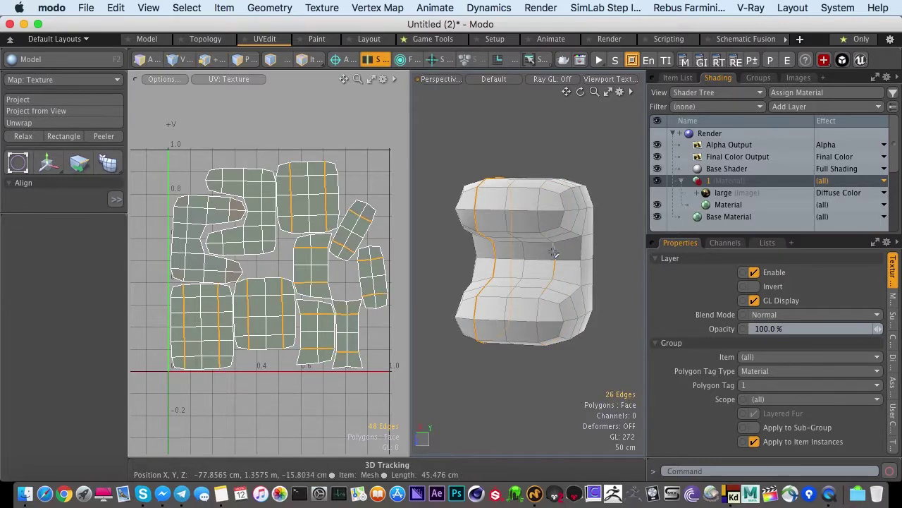
alt+drag(540, 261, 526, 296)
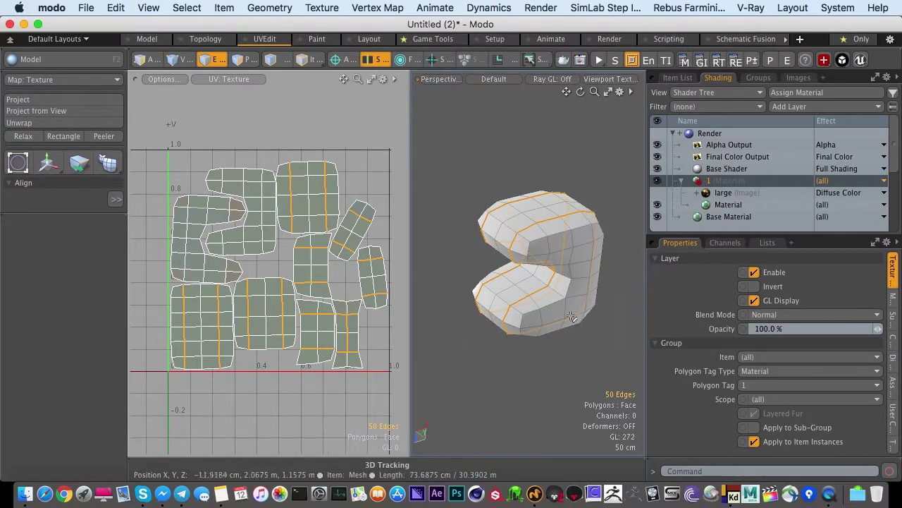
alt+drag(572, 318, 538, 270)
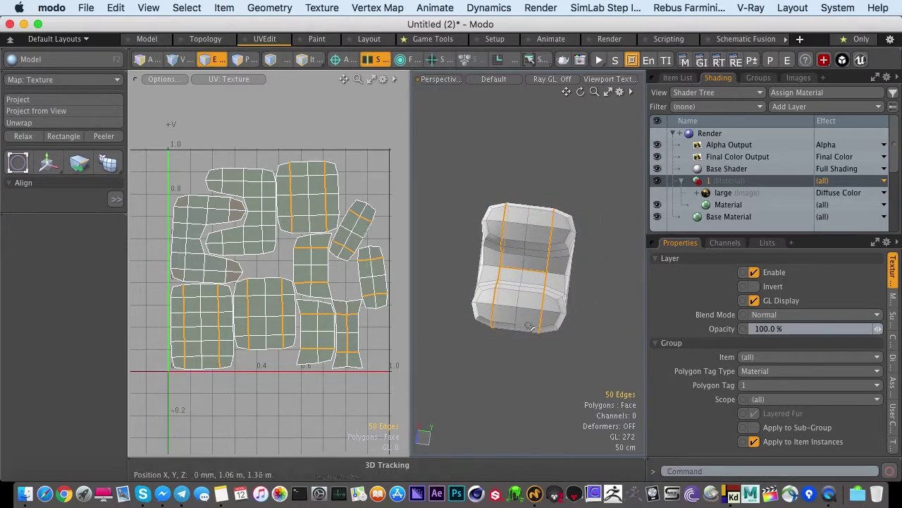
alt+drag(527, 325, 534, 222)
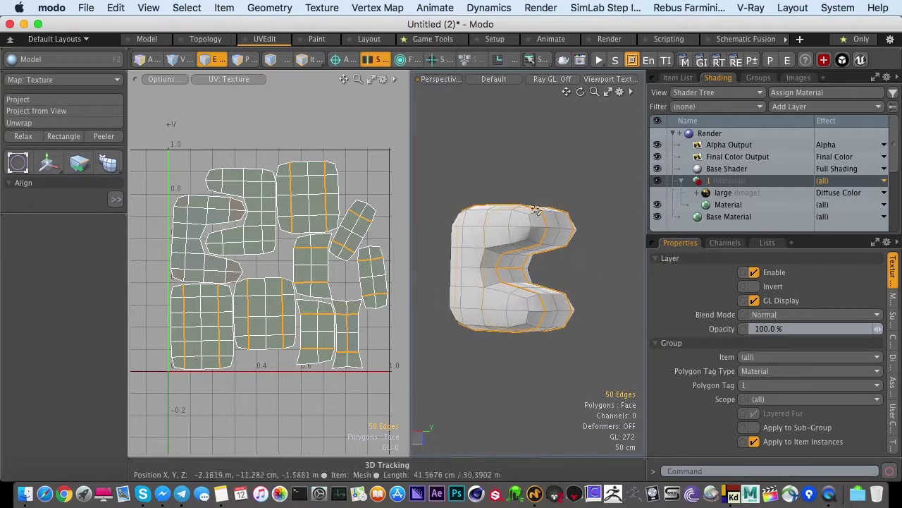
alt+drag(517, 318, 489, 319)
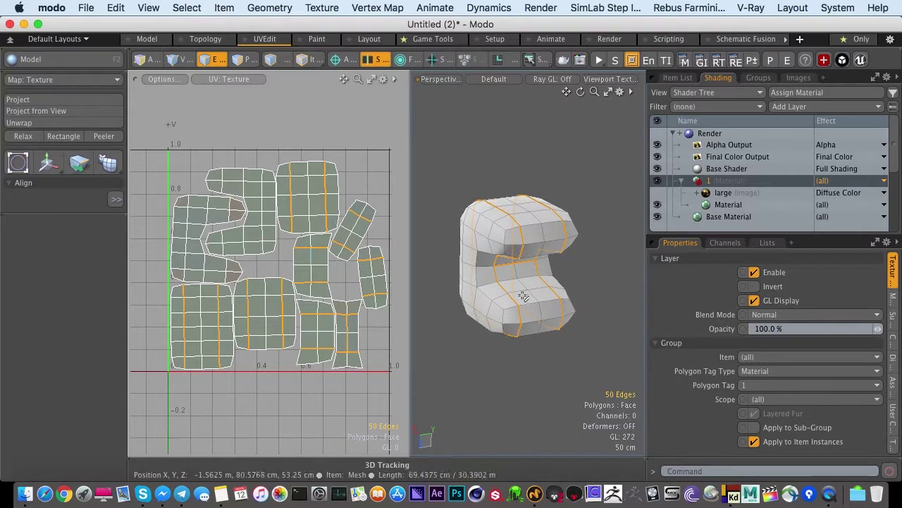
Unwrap the mesh along the selected seam edges with the Conformal method at 134 iterations, and clear the edge selection.
click(37, 124)
click(263, 154)
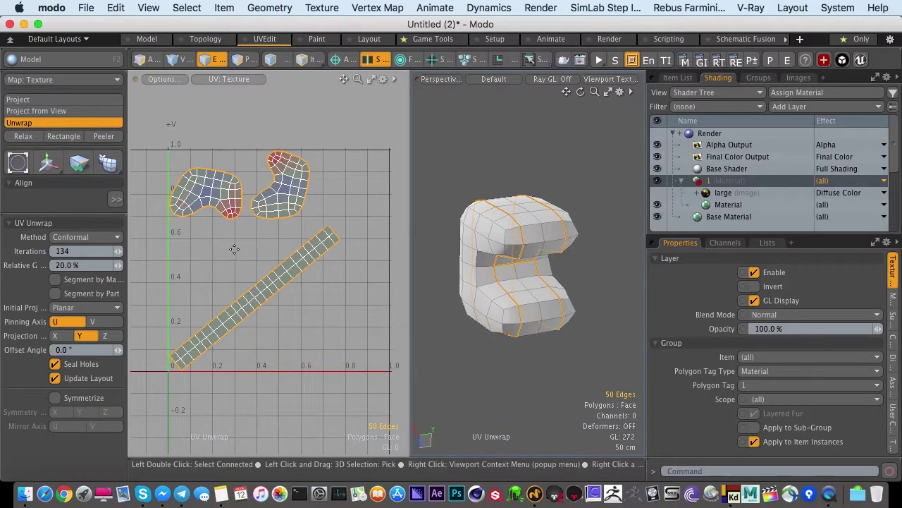
key(space)
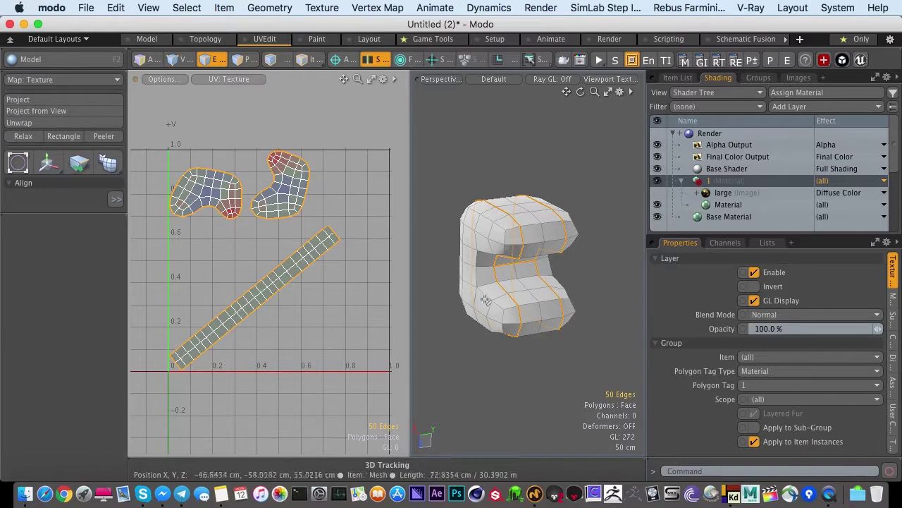
click(426, 278)
alt+drag(548, 317, 393, 296)
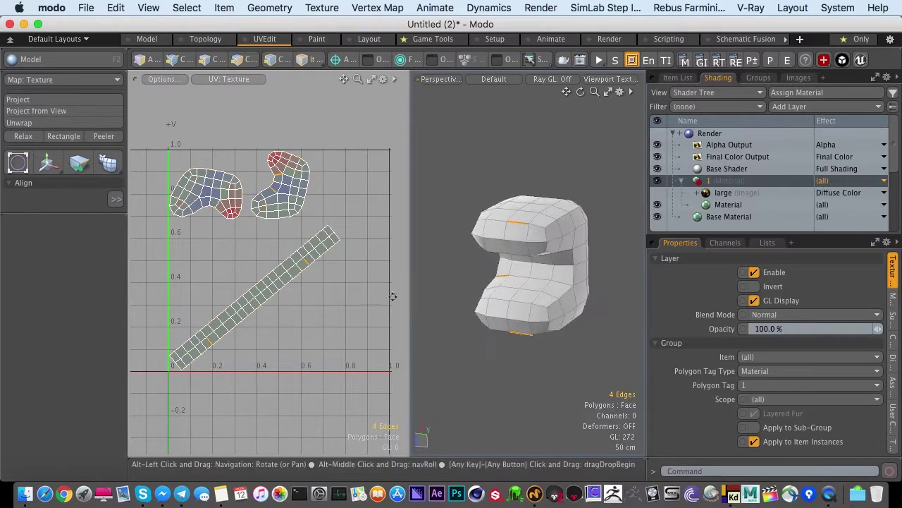
alt+drag(501, 302, 479, 274)
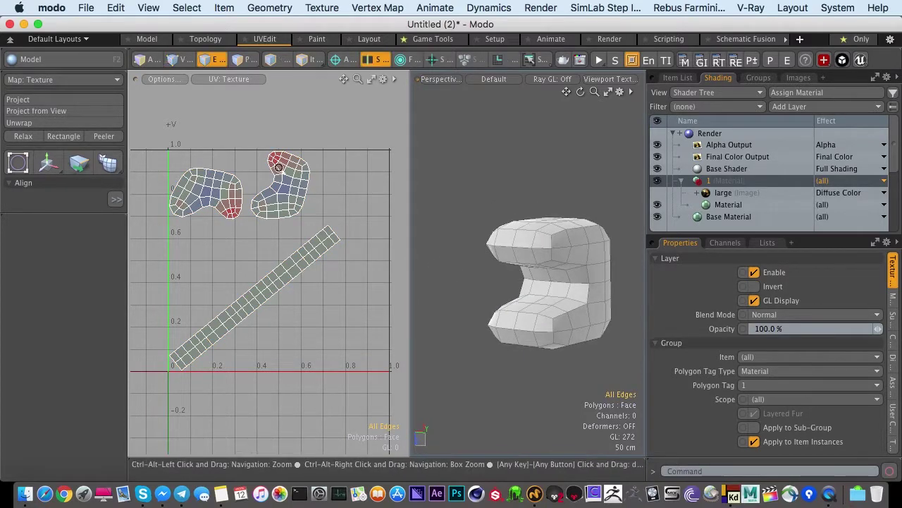
Select the whole long diagonal strip island, orient it to lie straight along U, and clear the selection.
ctrl+alt+drag(284, 170, 302, 163)
scroll(296, 211, down, 5)
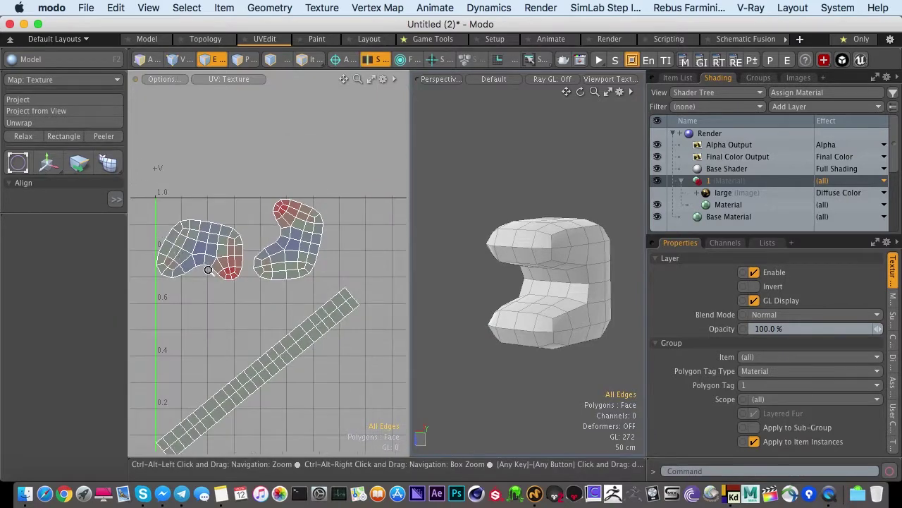
alt+drag(265, 313, 263, 227)
key(3)
double_click(299, 316)
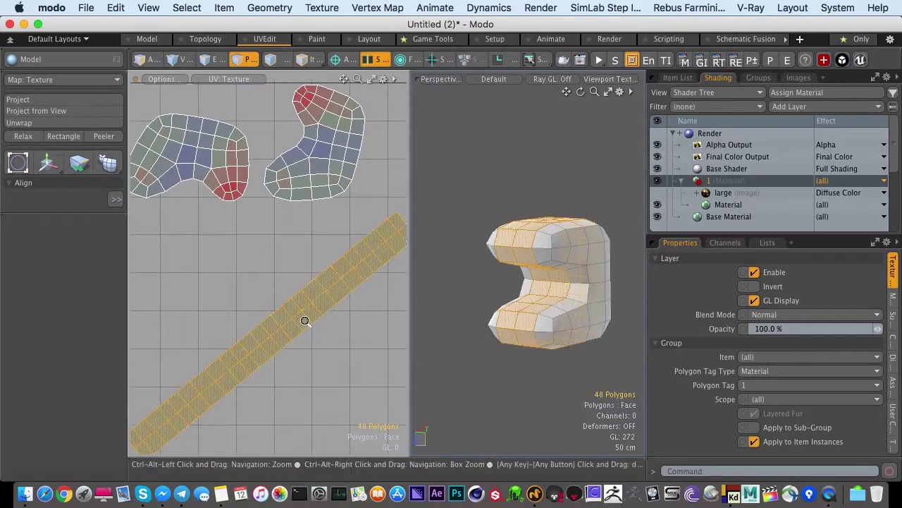
ctrl+alt+drag(304, 320, 273, 321)
key(alt+o)
click(254, 277)
Pack the straightened strip and the two rounded C-shaped islands into the unit UV square with nothing selected.
drag(244, 240, 236, 225)
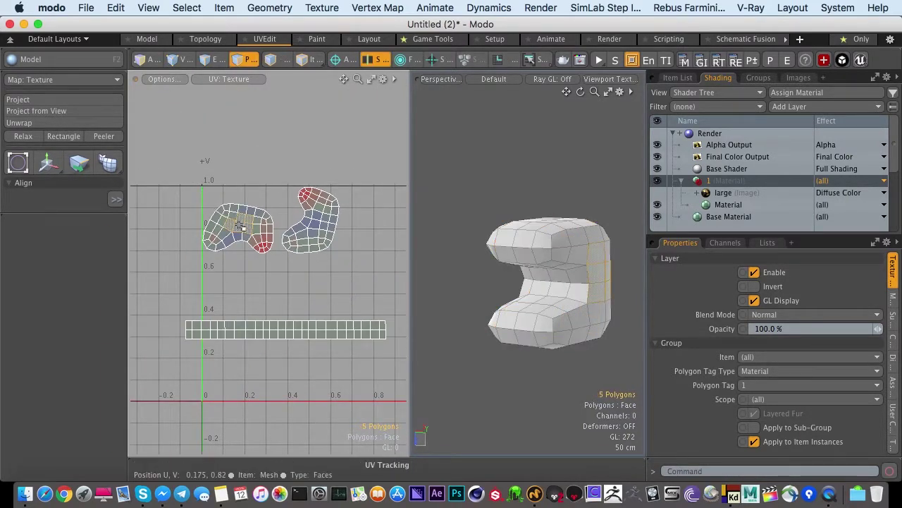
double_click(238, 229)
click(254, 277)
key(alt+p)
ctrl+alt+drag(263, 290, 295, 306)
alt+shift+drag(295, 306, 296, 265)
Show the image texture to examine the new mapping on the mesh up close, and hide it again.
click(657, 193)
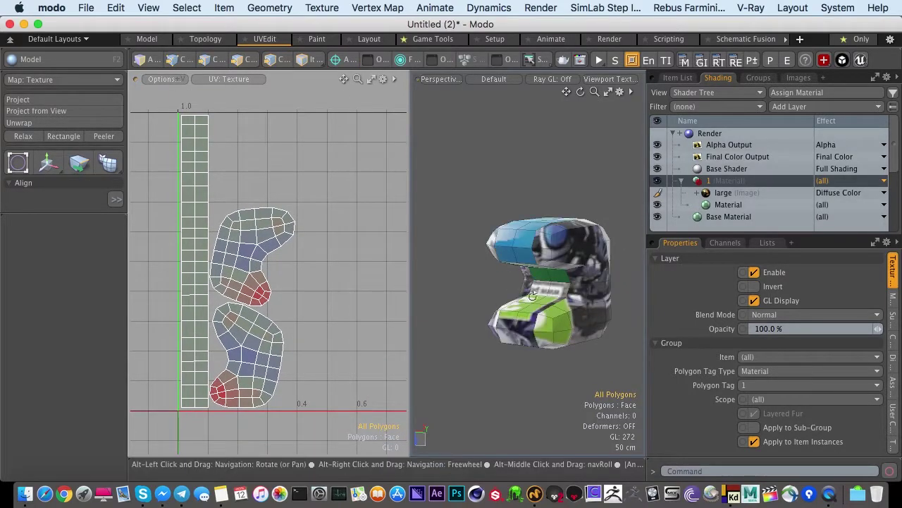
alt+drag(548, 292, 561, 296)
ctrl+alt+drag(562, 296, 631, 286)
click(659, 193)
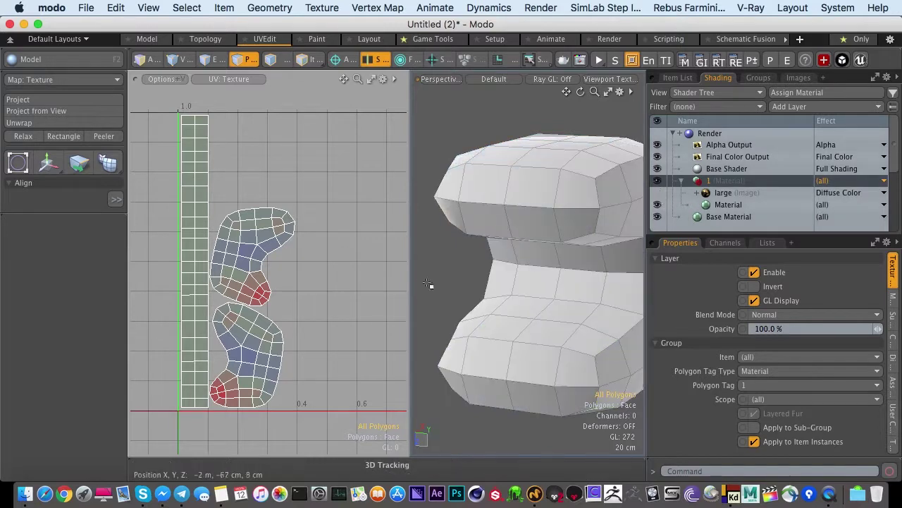
Select the whole upper rounded C-shaped island and relax it in Adaptive mode for 87 iterations.
double_click(252, 269)
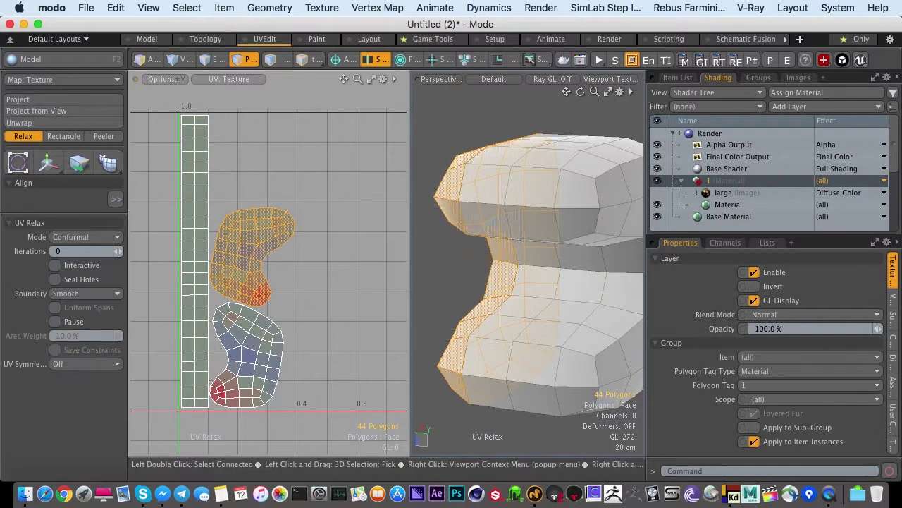
click(84, 237)
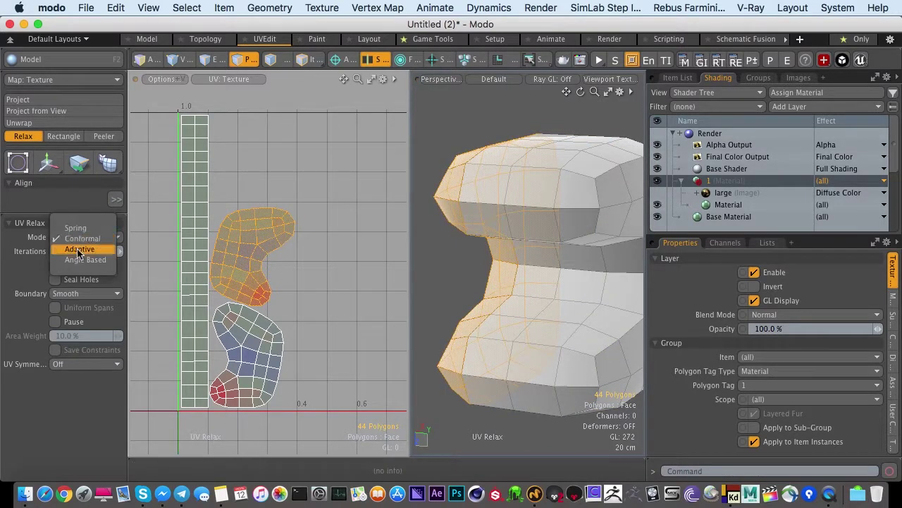
click(79, 246)
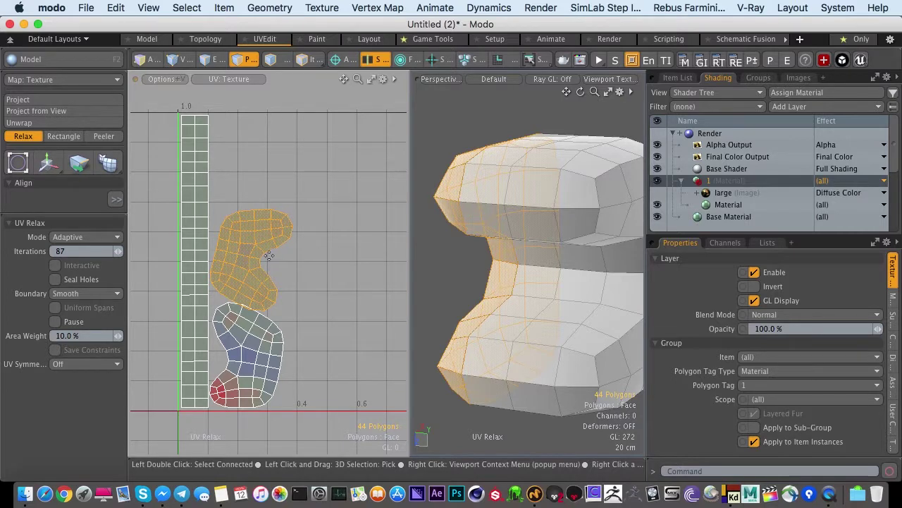
Switch the upper island's UV Relax to Conformal mode, run it for 145 iterations, and leave the tool.
click(84, 237)
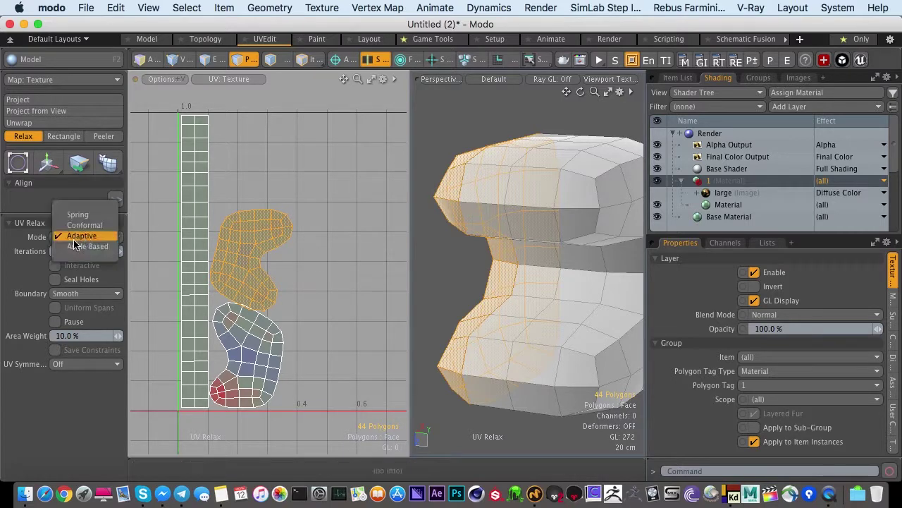
click(79, 225)
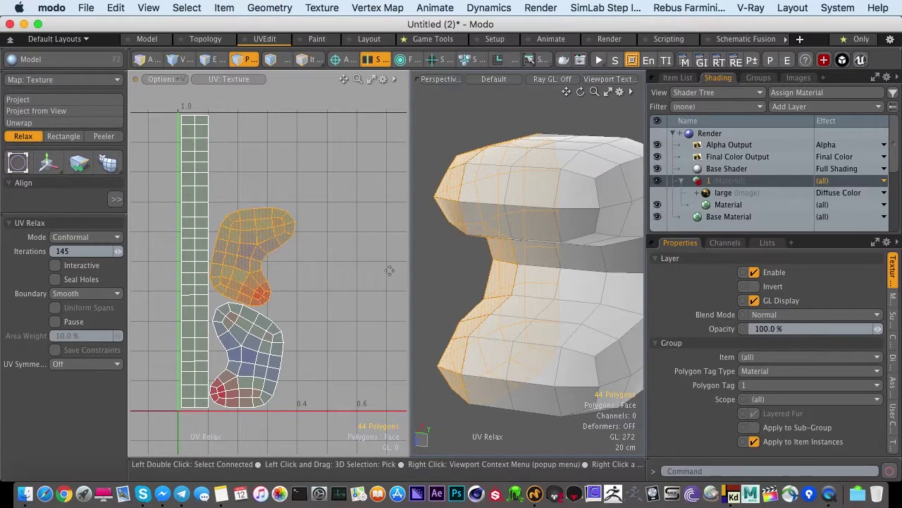
key(q)
Examine the red distorted tip of the upper island by selecting its six polygons and locating them on the mesh.
alt+drag(468, 275, 407, 310)
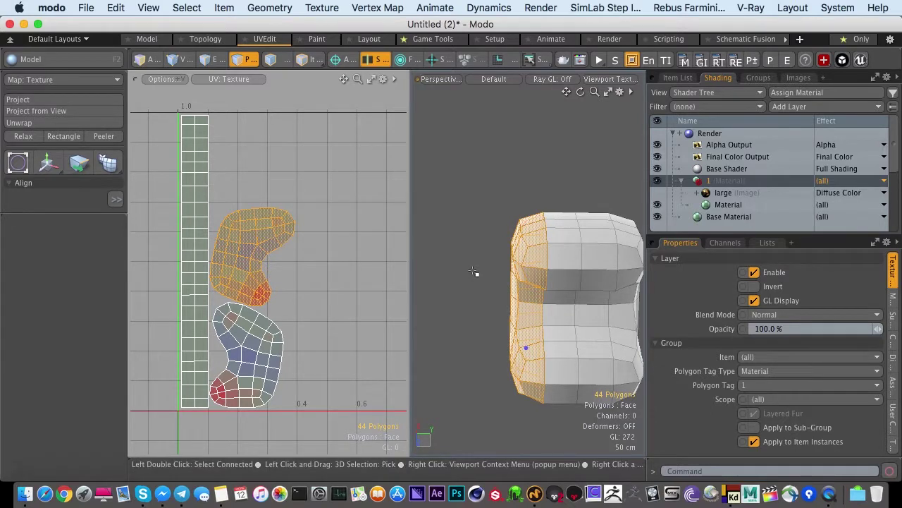
alt+drag(491, 320, 539, 356)
click(299, 286)
scroll(248, 255, up, 5)
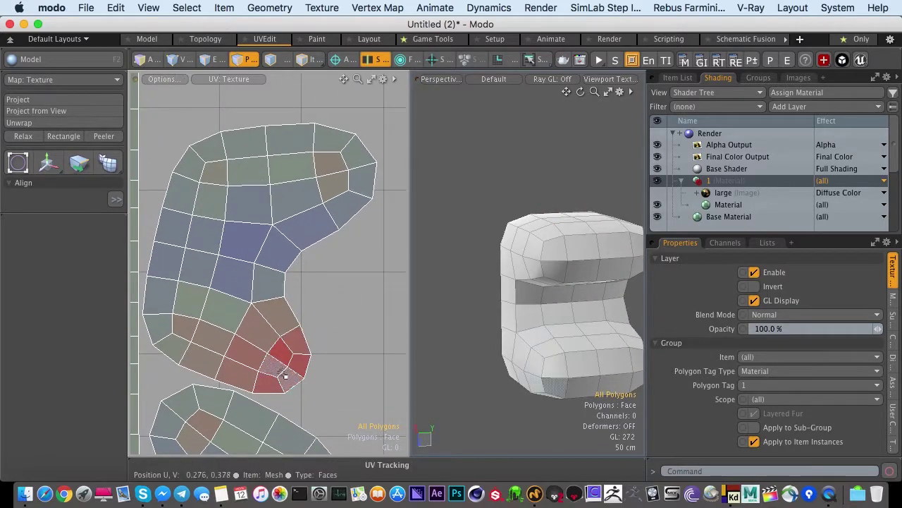
mouse_move(282, 368)
mouse_down()
mouse_move(298, 346)
mouse_move(286, 381)
mouse_up()
alt+drag(462, 286, 479, 285)
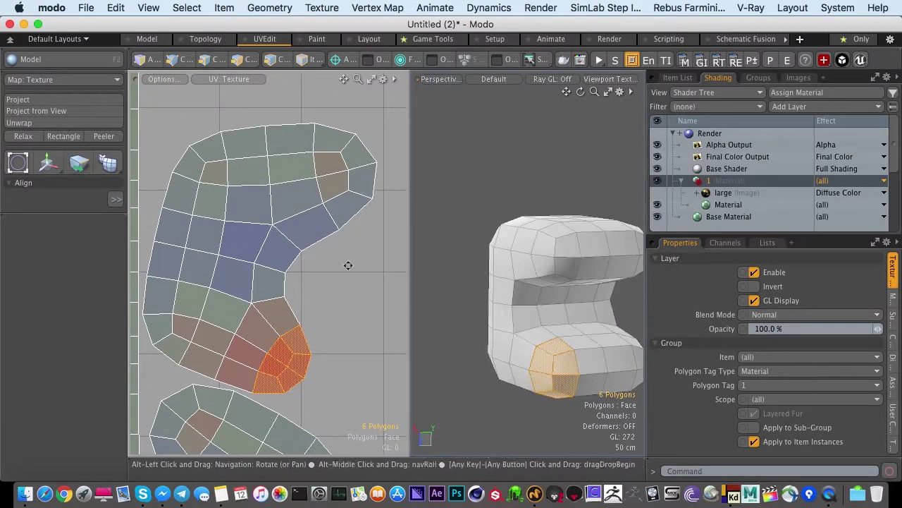
scroll(343, 268, down, 3)
click(337, 287)
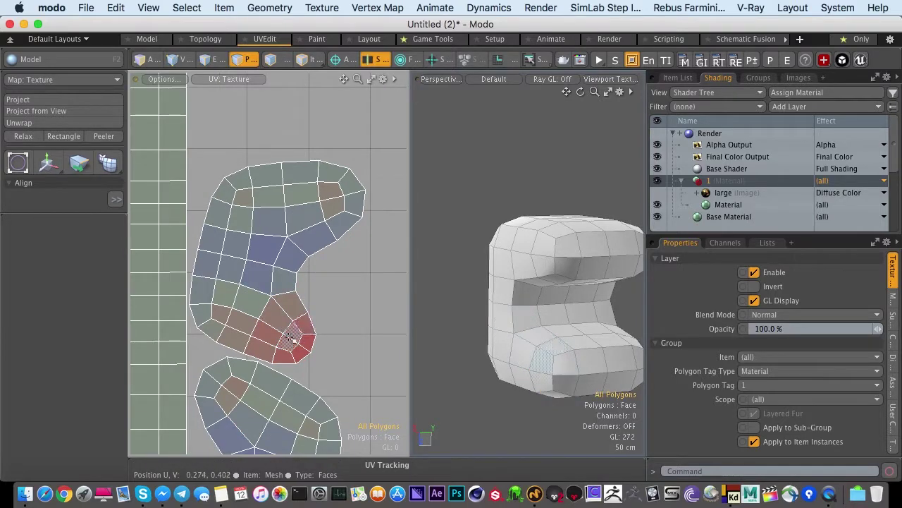
Select the upper C-shaped island, relax it with UV Relax in Adaptive mode for 165 iterations, and clear the selection.
alt+drag(263, 280, 257, 259)
double_click(253, 217)
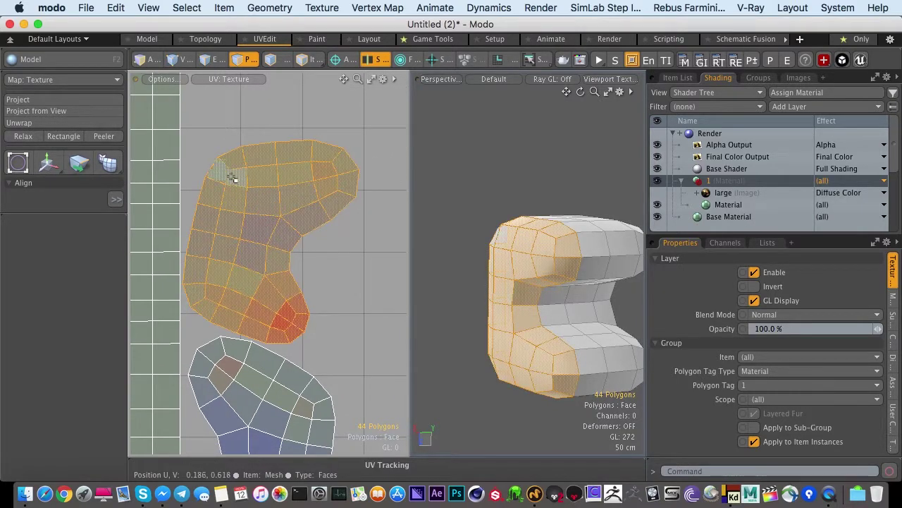
click(23, 136)
click(73, 239)
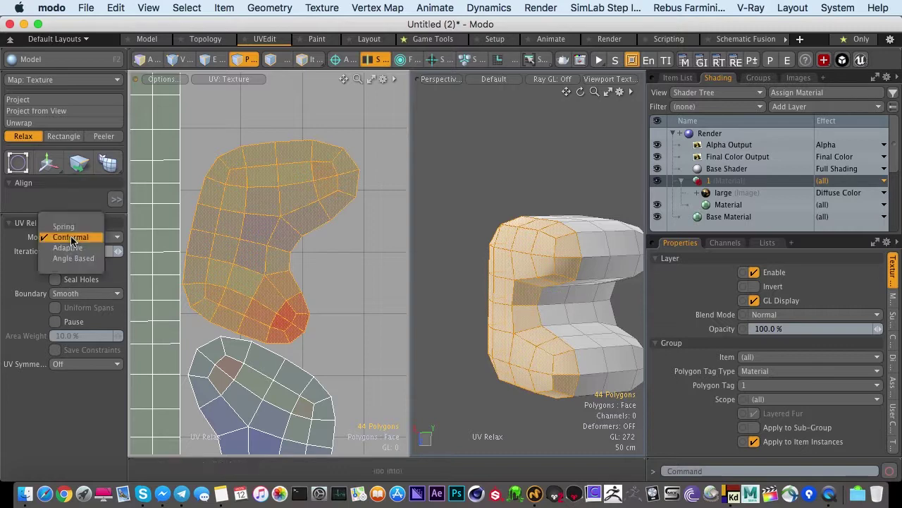
click(68, 239)
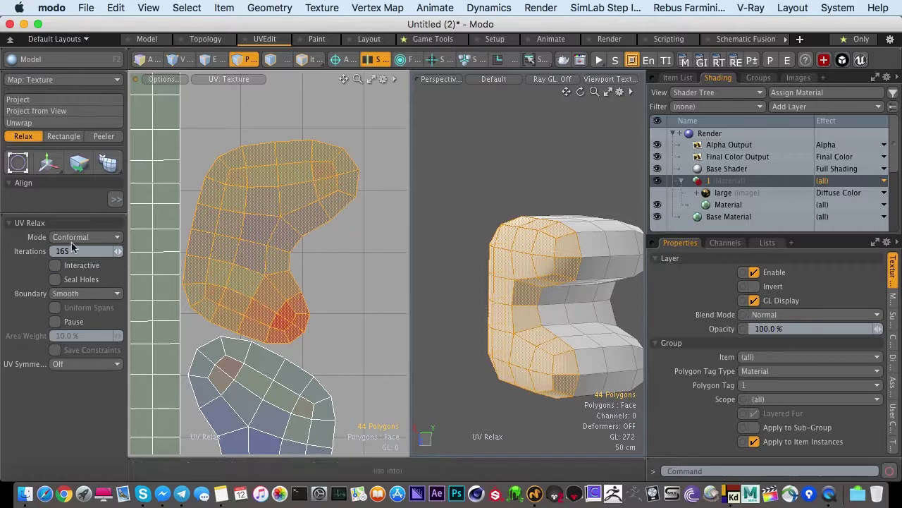
click(70, 240)
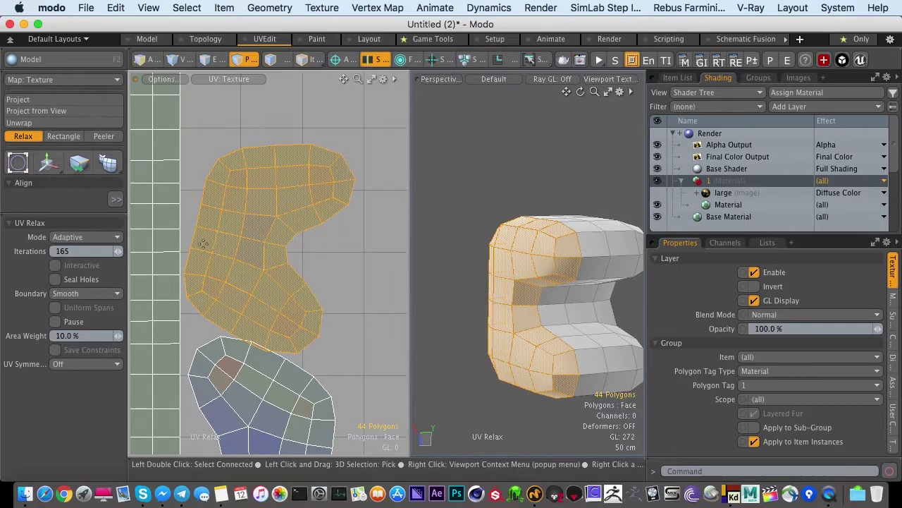
key(space)
click(331, 252)
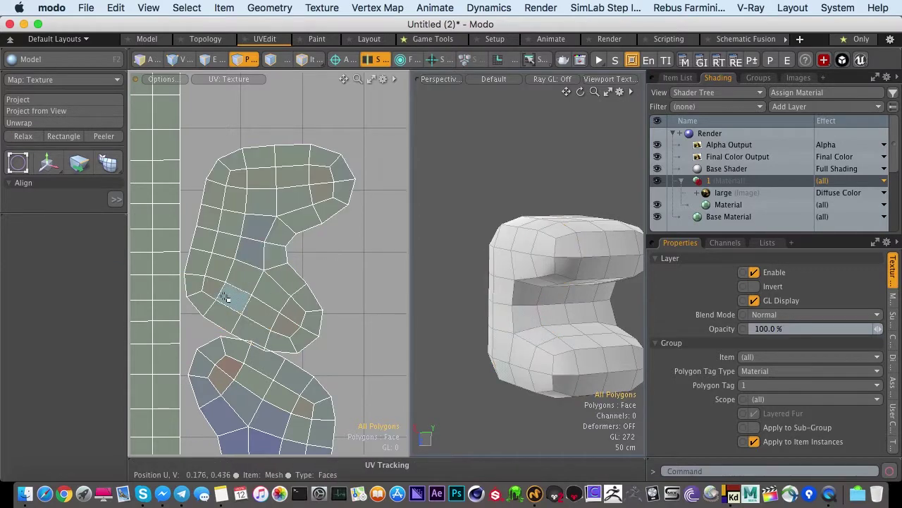
Select the lower C-shaped island, relax it in Adaptive mode for 68 iterations, and clear the selection.
alt+shift+drag(250, 305, 263, 188)
double_click(262, 308)
click(23, 136)
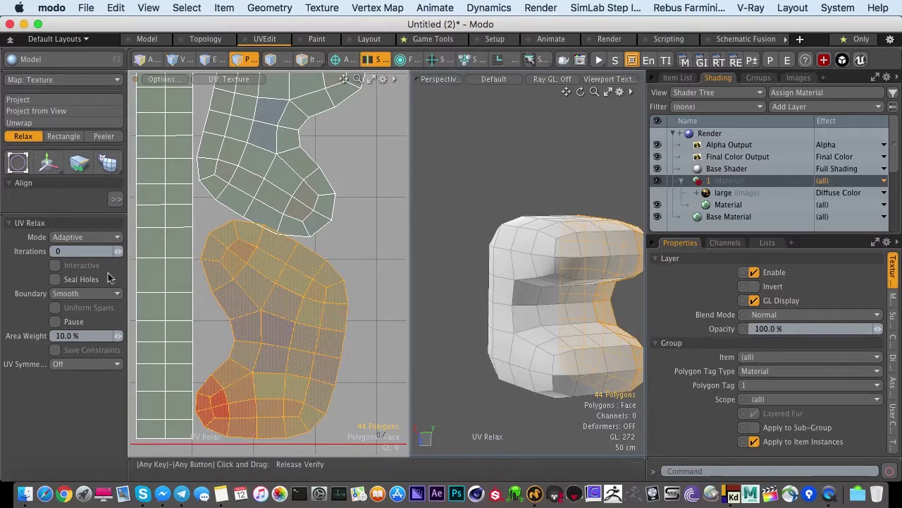
click(251, 226)
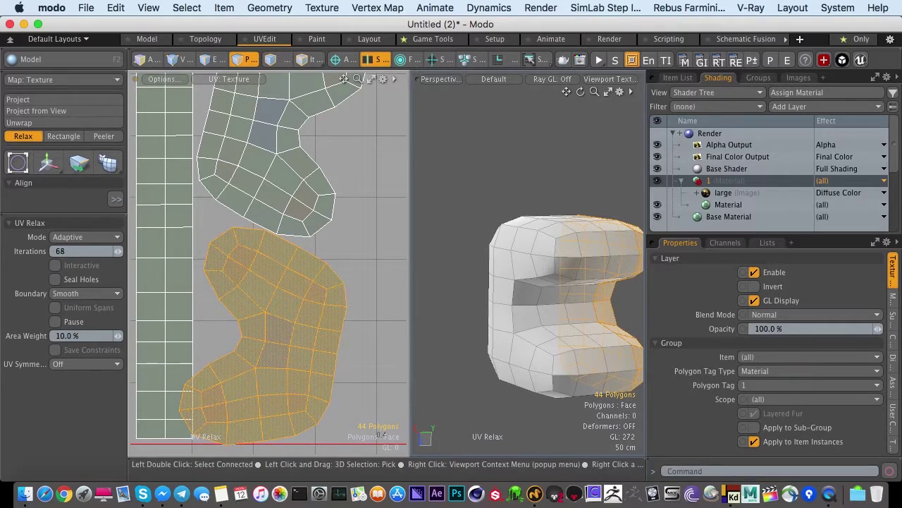
key(space)
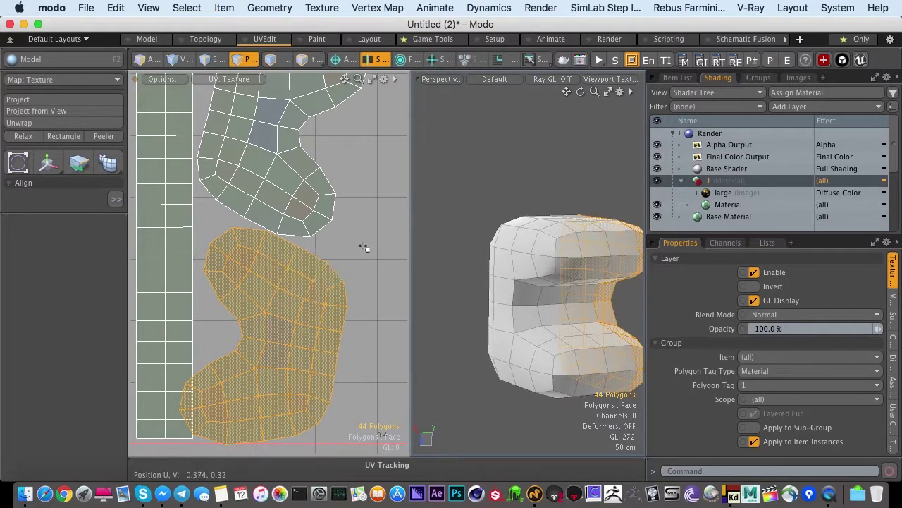
click(361, 247)
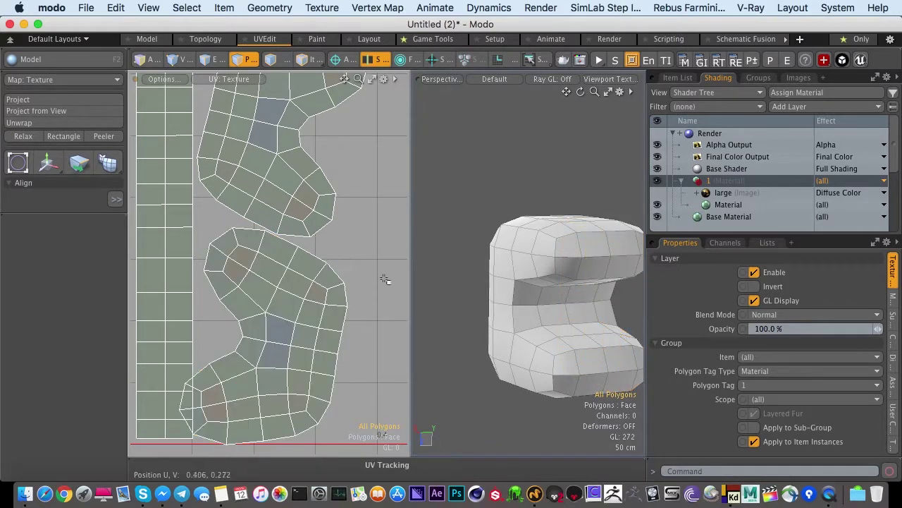
Select the 20 inner polygons of the lower island and locate them on the flat side of the mesh.
double_click(298, 305)
mouse_move(298, 305)
alt+mouse_down()
mouse_move(267, 271)
mouse_move(302, 306)
alt+mouse_up()
key(w)
key(space)
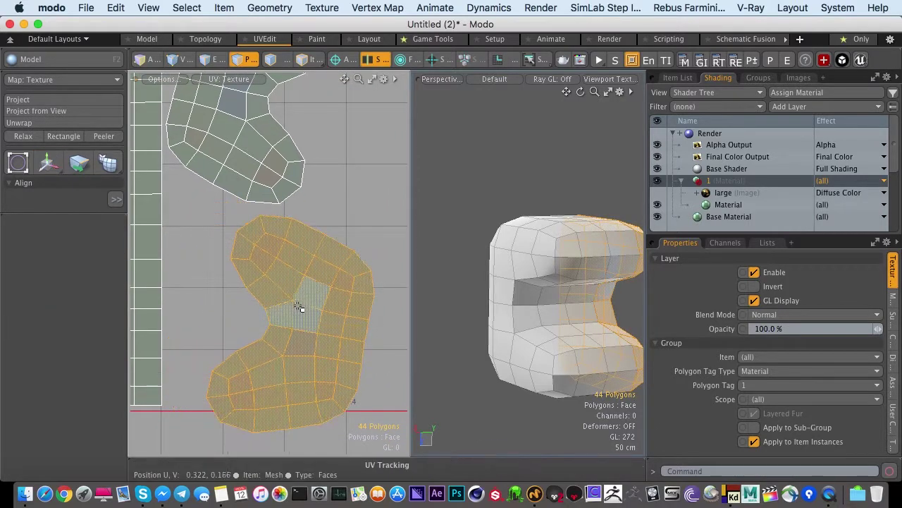
mouse_move(564, 309)
alt+mouse_down()
mouse_move(546, 317)
mouse_move(469, 277)
mouse_move(479, 249)
mouse_move(599, 278)
mouse_move(550, 353)
alt+mouse_up()
key(w)
alt+drag(292, 317, 262, 298)
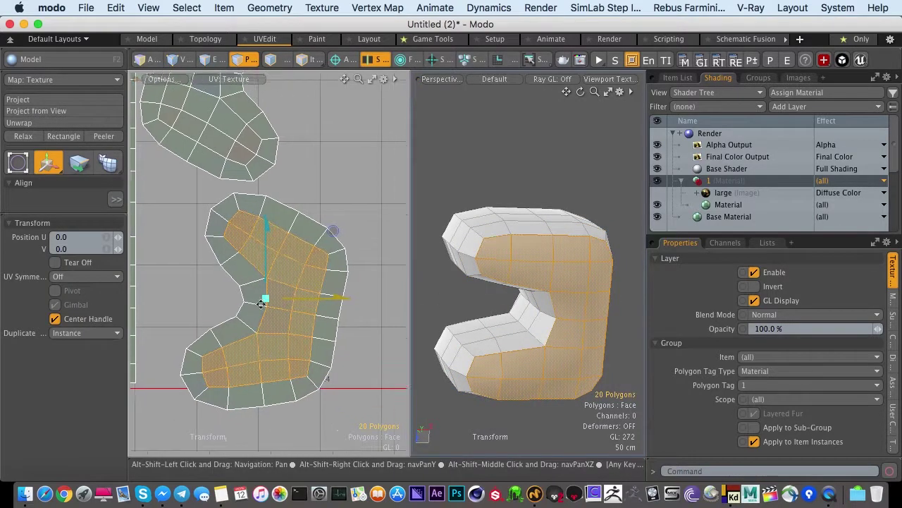
key(q)
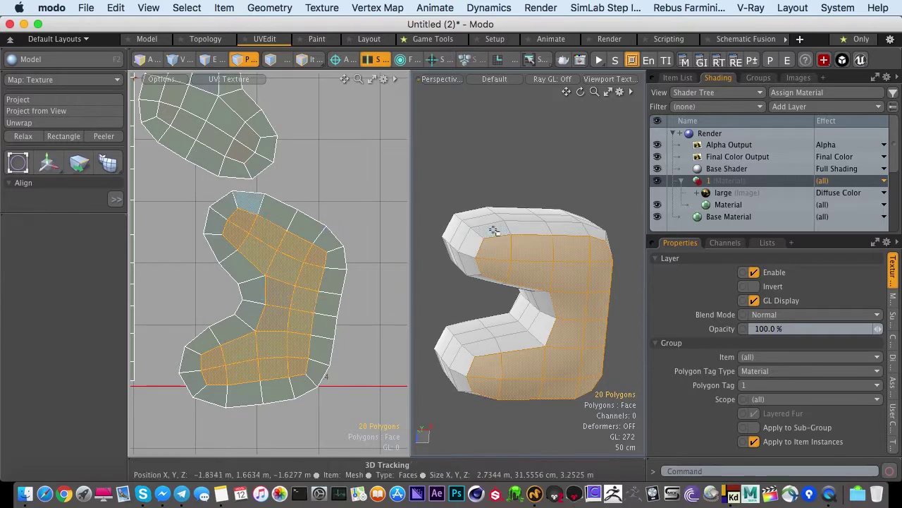
Locate the lower island's ten inner-rim polygons on the mesh, and select the four-polygon strip along the island's upper edge.
mouse_move(493, 230)
mouse_down()
mouse_move(480, 266)
mouse_move(574, 250)
mouse_move(598, 219)
mouse_move(599, 285)
mouse_up()
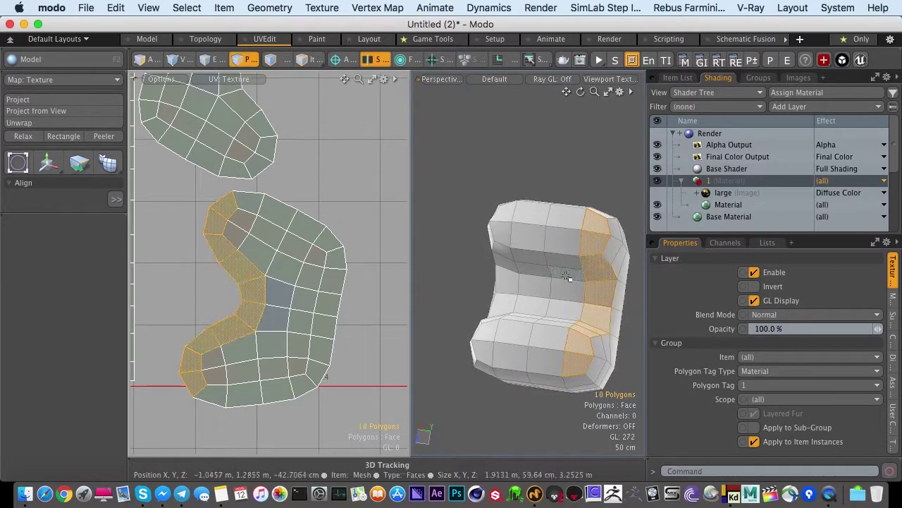
alt+drag(338, 267, 339, 291)
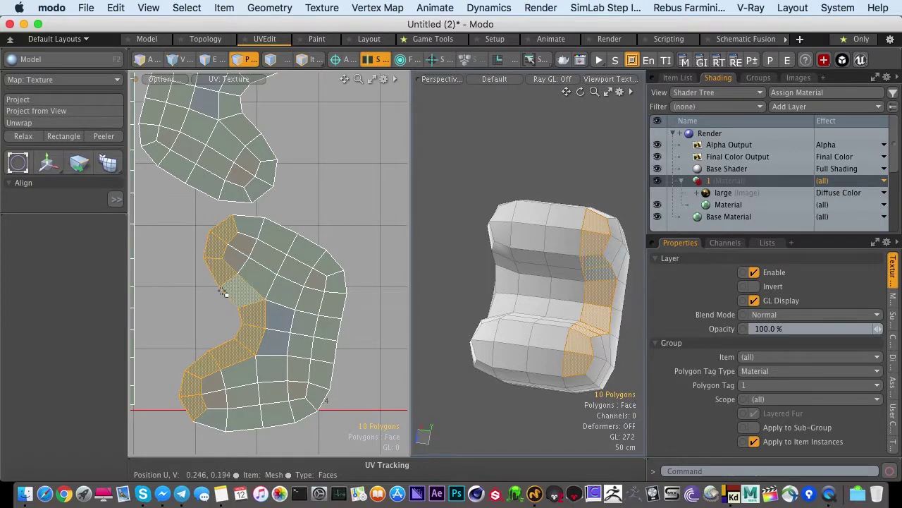
click(181, 300)
alt+drag(207, 287, 239, 289)
mouse_move(286, 228)
mouse_down()
mouse_move(321, 256)
mouse_move(320, 298)
mouse_move(259, 282)
mouse_up()
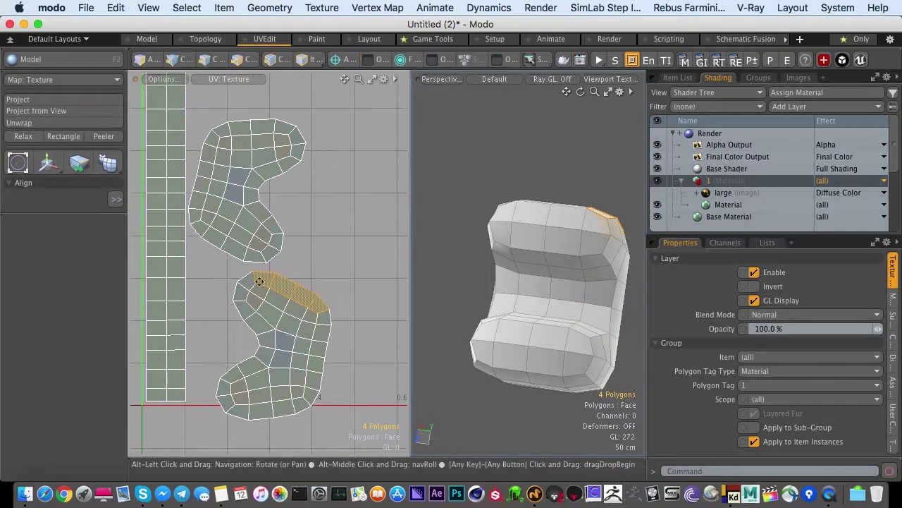
Try to move the selected four-polygon strip without Tear Off, and undo the moves.
key(w)
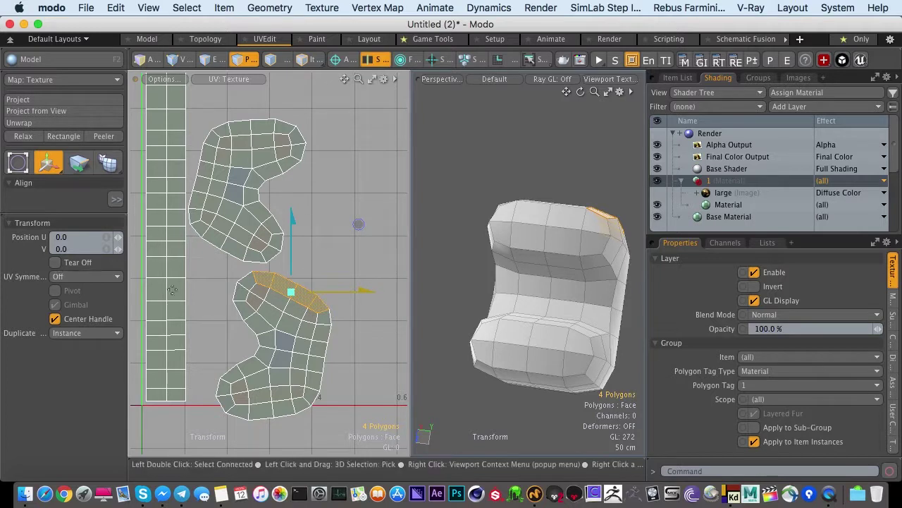
drag(211, 323, 330, 218)
key(super+z)
key(q)
key(w)
key(super+z)
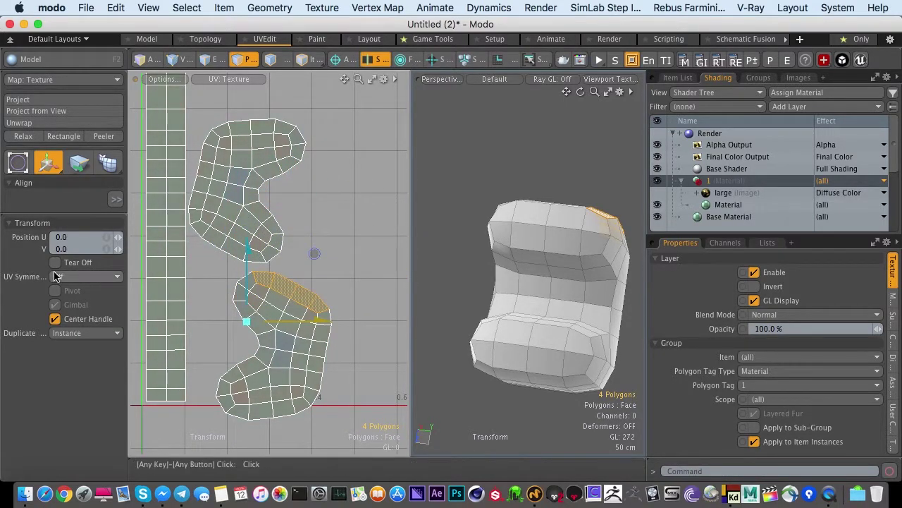
Turn on Tear Off and move the upper four-polygon strip and the six-polygon outer strip away from the lower island.
click(55, 263)
drag(264, 276, 312, 265)
drag(329, 316, 309, 399)
drag(211, 351, 223, 351)
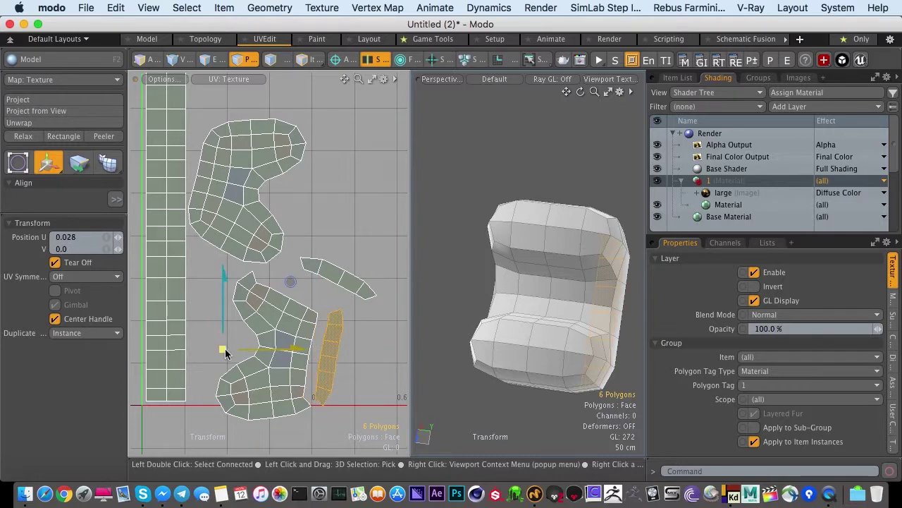
Tear off the lower island's bottom strip and the pieces along its inner rim, moving each slightly away from the centre.
key(q)
drag(306, 402, 268, 350)
key(w)
key(q)
key(w)
key(q)
key(w)
key(q)
key(w)
Tear off the two-polygon piece at the lower island's upper tip, move it slightly outward, and clear the selection.
scroll(262, 349, up, 5)
key(q)
click(213, 206)
key(w)
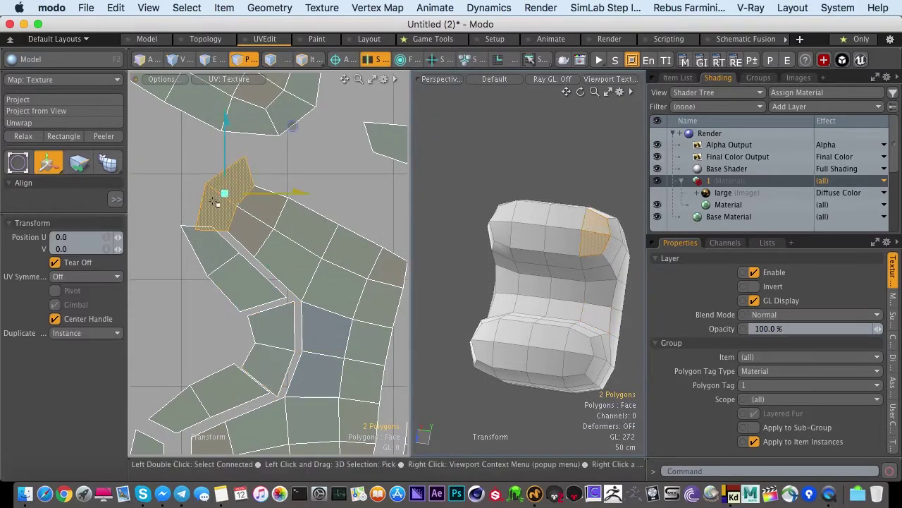
drag(207, 202, 192, 190)
key(q)
click(158, 193)
Select the remaining 20-polygon central piece and relax it in Adaptive mode for 73 iterations.
scroll(135, 241, down, 6)
alt+drag(220, 308, 286, 294)
double_click(283, 276)
key(w)
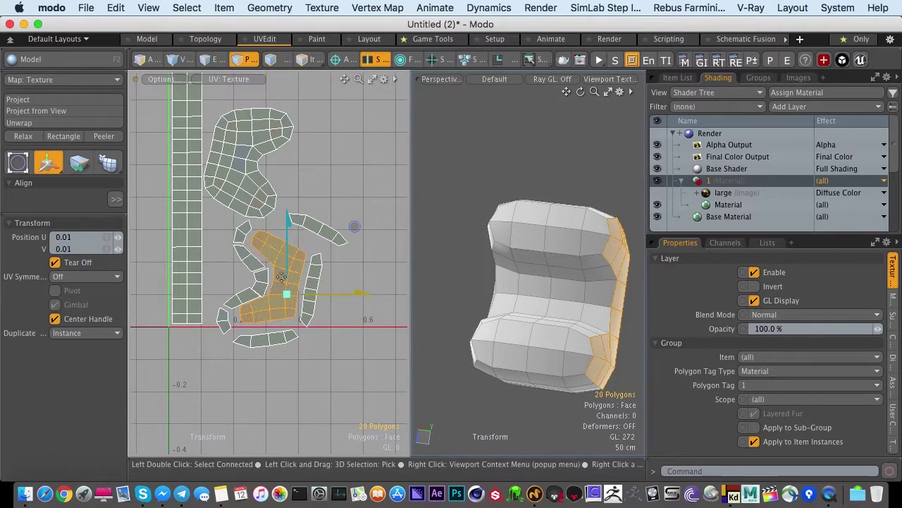
key(shift+r)
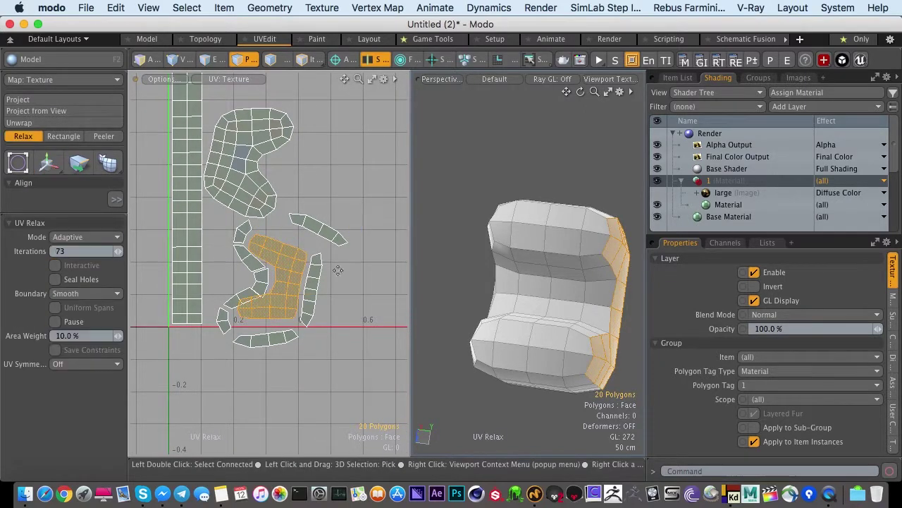
key(q)
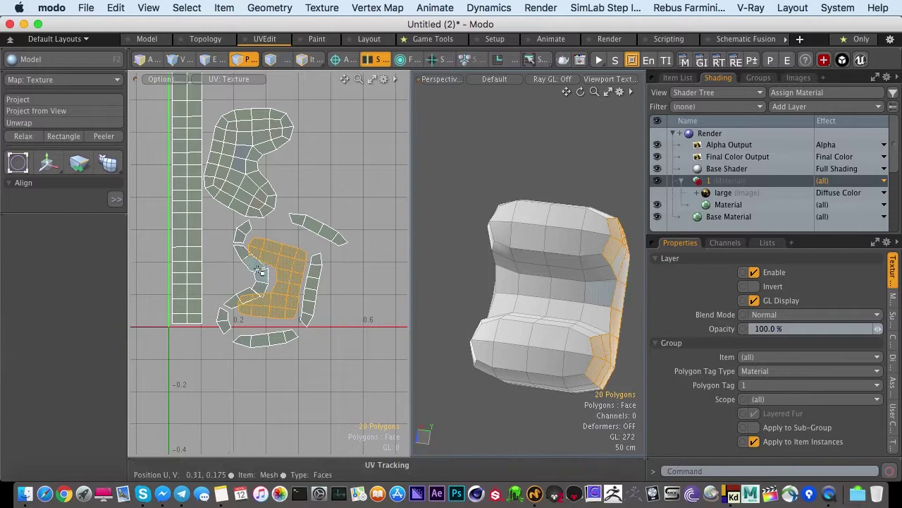
Select the torn-off inner-rim pieces to locate them on the mesh, and clear the selection.
drag(251, 263, 244, 285)
alt+drag(550, 323, 599, 334)
click(218, 268)
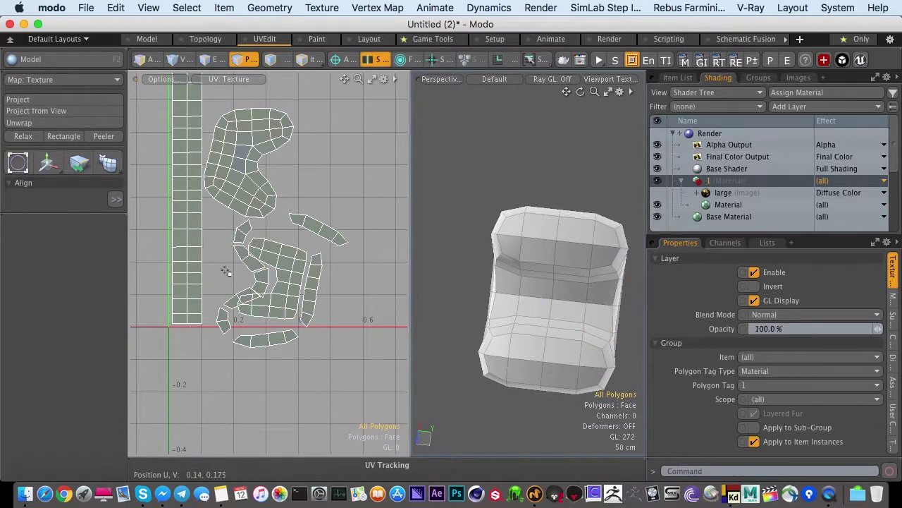
Check in edge mode which edges the central piece and the six-polygon strip share, and reveal the Split and Sew commands.
scroll(292, 250, up, 5)
key(2)
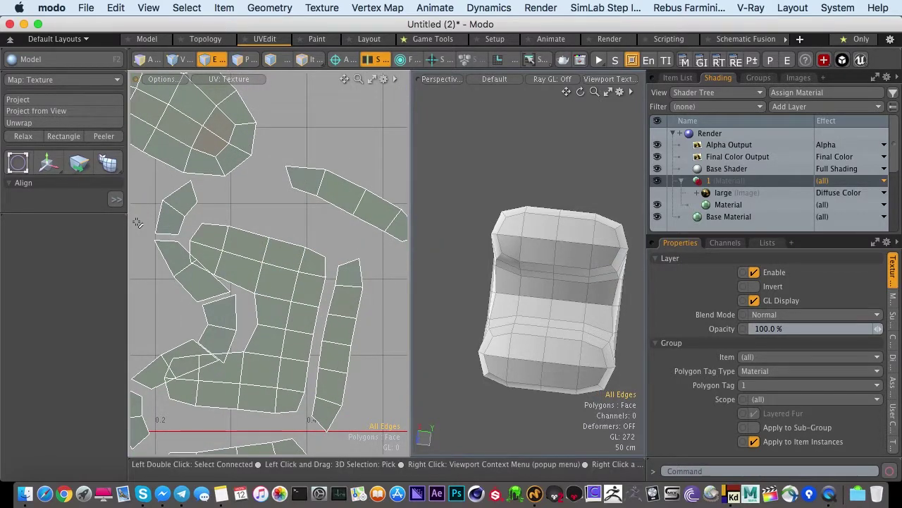
alt+shift+drag(235, 249, 266, 260)
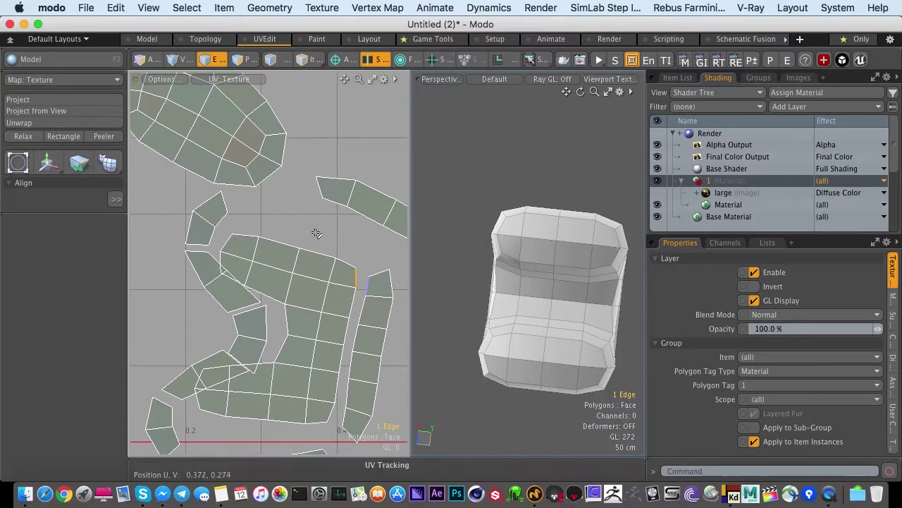
click(317, 232)
alt+shift+drag(327, 272, 390, 270)
alt+shift+drag(326, 304, 313, 207)
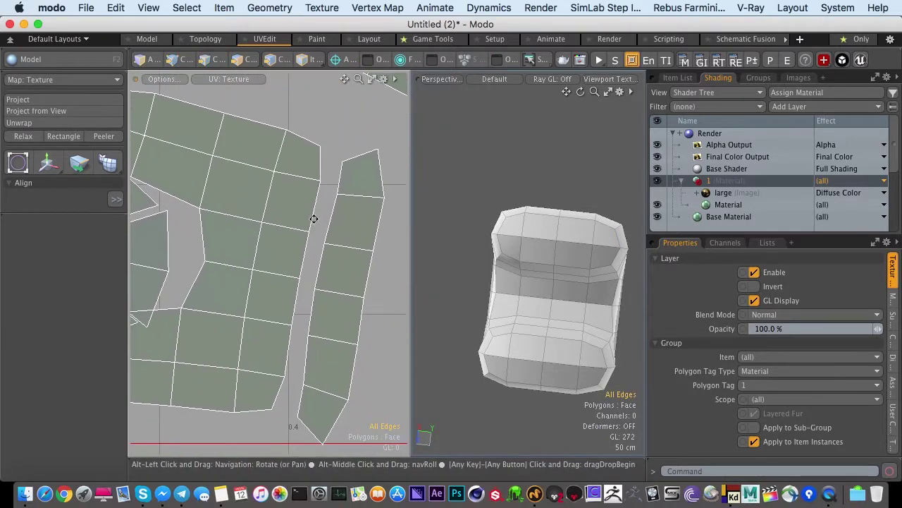
drag(54, 214, 54, 444)
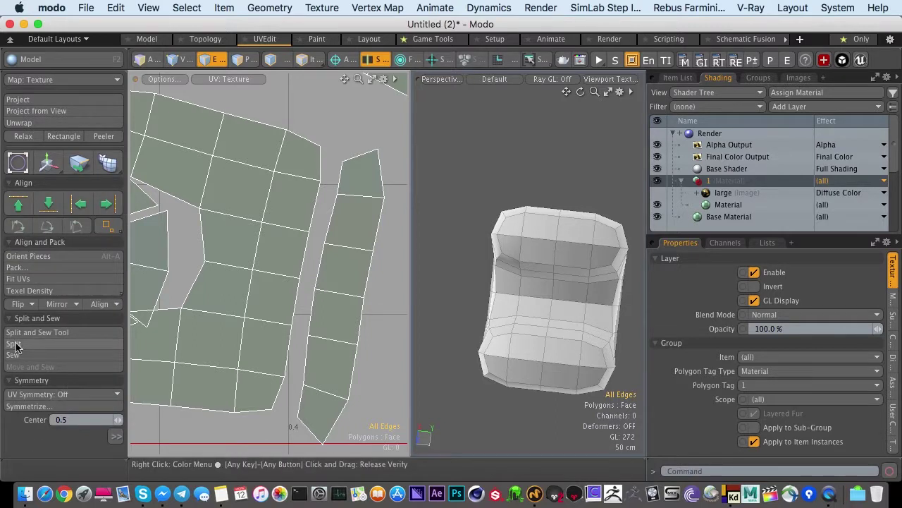
Try to split the central piece along its six-edge interior line and separate the outer six polygons, and undo it.
scroll(299, 172, up, 2)
click(333, 122)
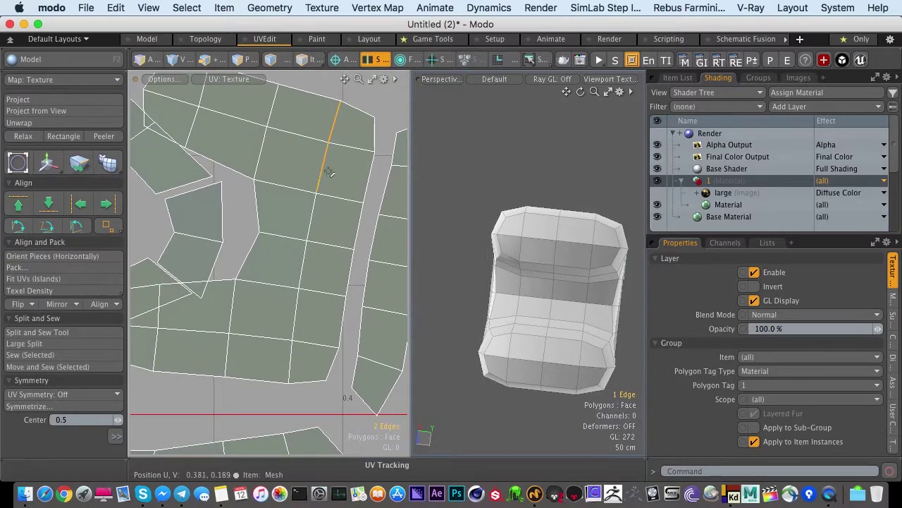
shift+click(290, 359)
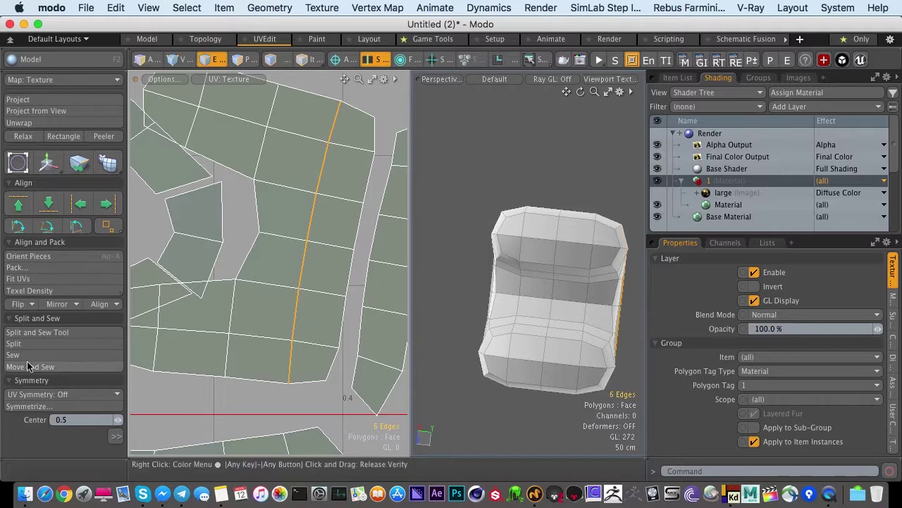
key(3)
mouse_move(355, 121)
mouse_down()
mouse_move(313, 361)
mouse_move(323, 329)
mouse_up()
key(w)
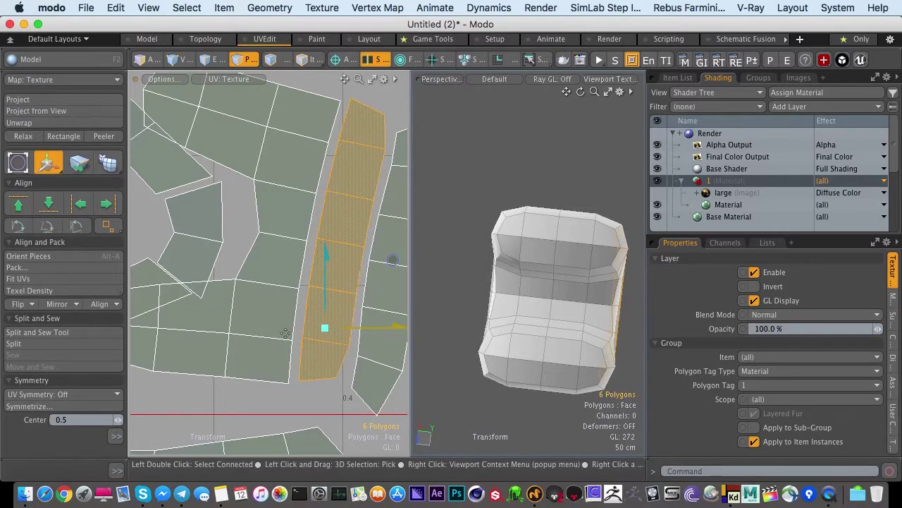
key(super+z)
key(q)
key(2)
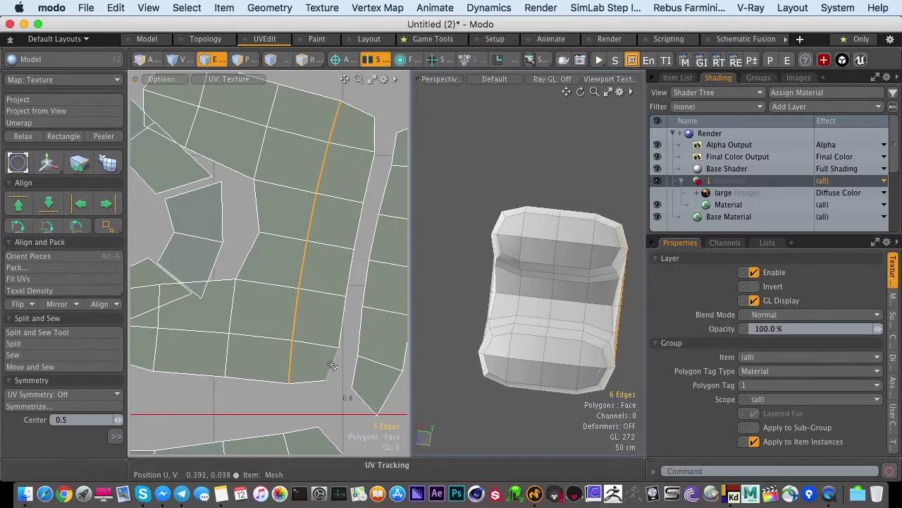
Select the six border edges that the central piece shares with the six-polygon outer strip.
click(332, 366)
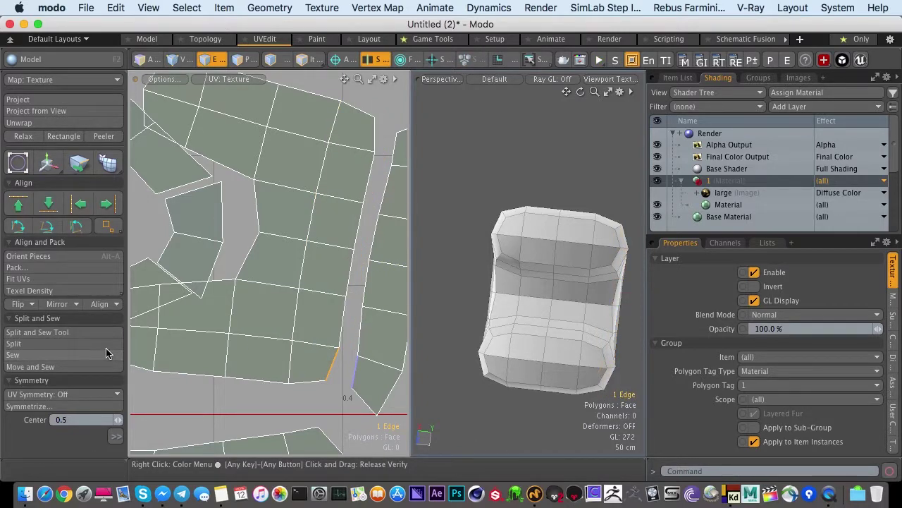
alt+shift+drag(298, 349, 259, 251)
ctrl+alt+drag(261, 261, 338, 303)
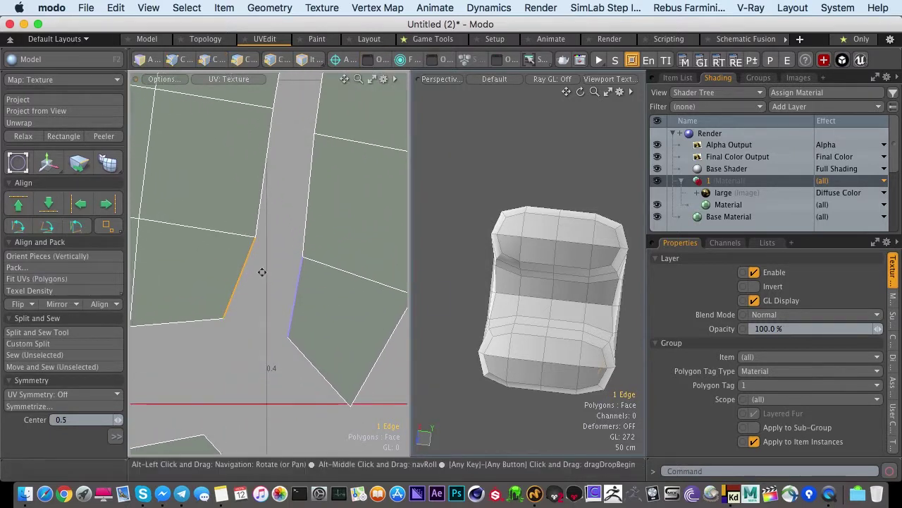
alt+drag(262, 272, 227, 303)
click(225, 234)
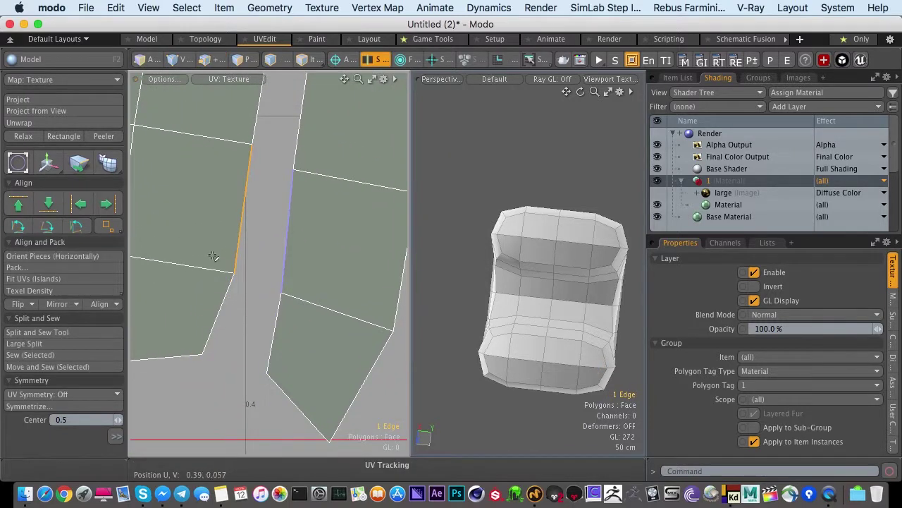
shift+click(254, 130)
alt+drag(254, 132, 251, 268)
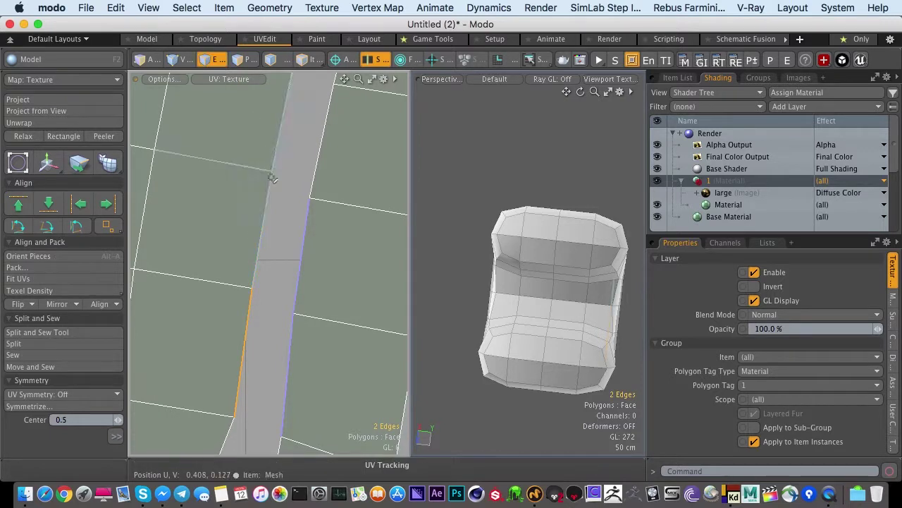
ctrl+alt+drag(273, 178, 192, 193)
alt+drag(255, 192, 262, 246)
ctrl+alt+drag(270, 284, 338, 306)
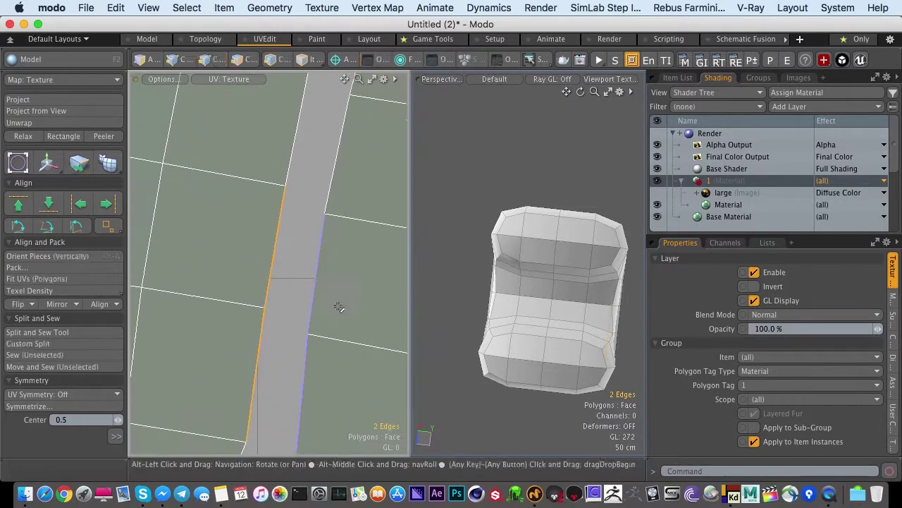
shift+click(285, 188)
alt+drag(270, 153, 297, 248)
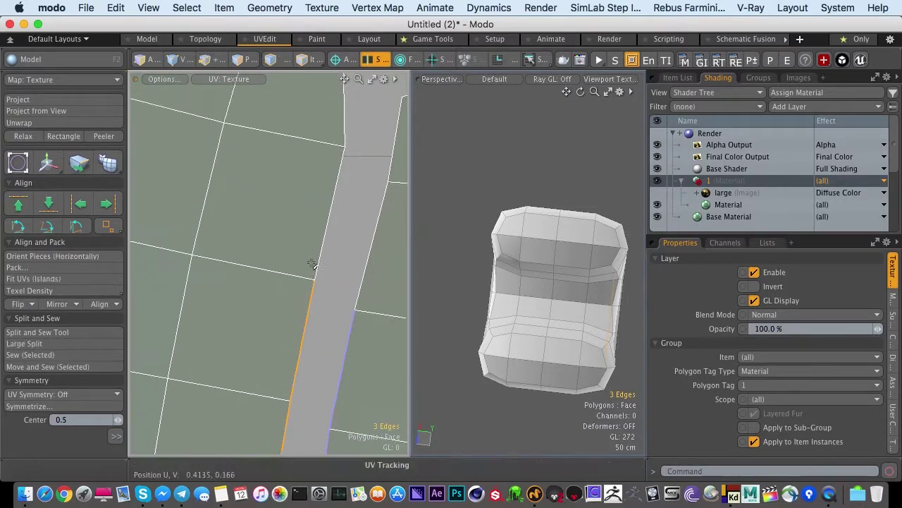
shift+click(314, 261)
alt+drag(306, 211, 190, 328)
shift+click(303, 215)
alt+drag(247, 359, 282, 174)
shift+click(276, 344)
ctrl+alt+drag(277, 345, 238, 282)
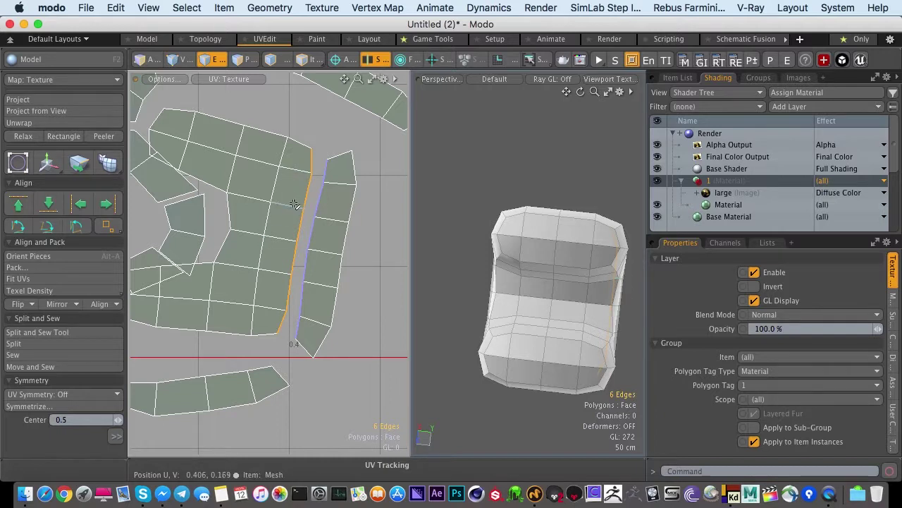
Sew the six-polygon strip to the central piece along the selected edges, undoing and repeating the Sew for comparison.
key(s)
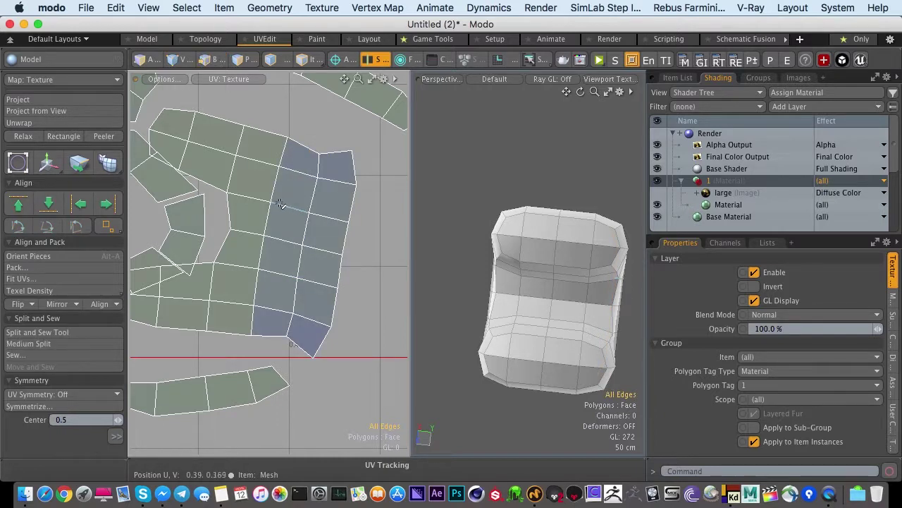
key(ctrl+z)
scroll(307, 280, up, 3)
key(ctrl+w)
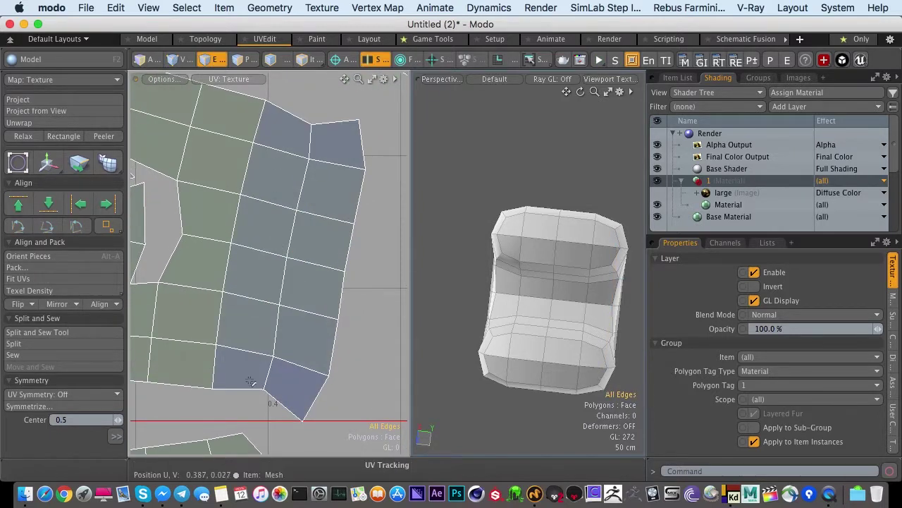
key(ctrl+z)
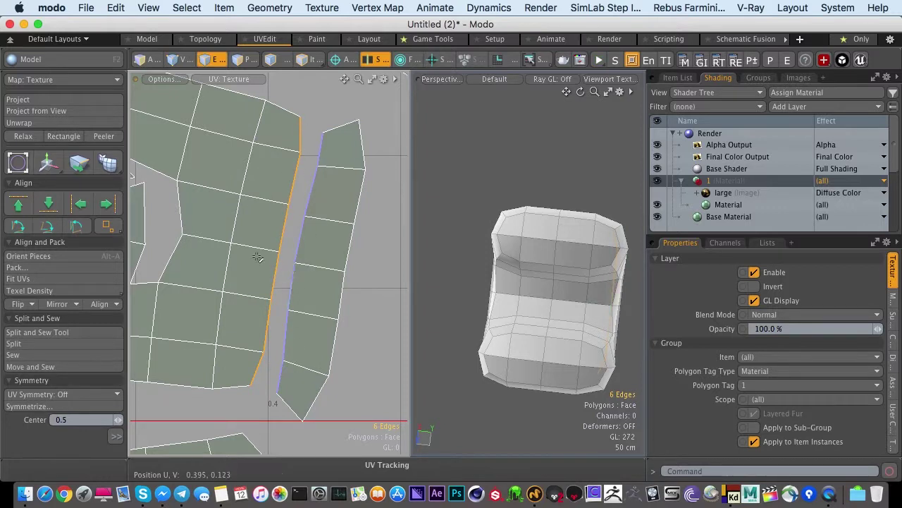
key(ctrl+w)
key(ctrl+z)
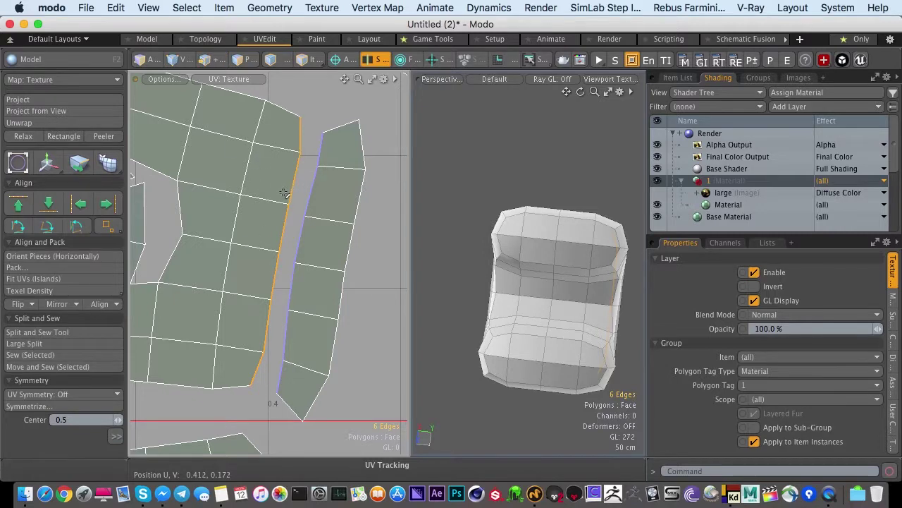
key(ctrl+w)
scroll(294, 275, down, 5)
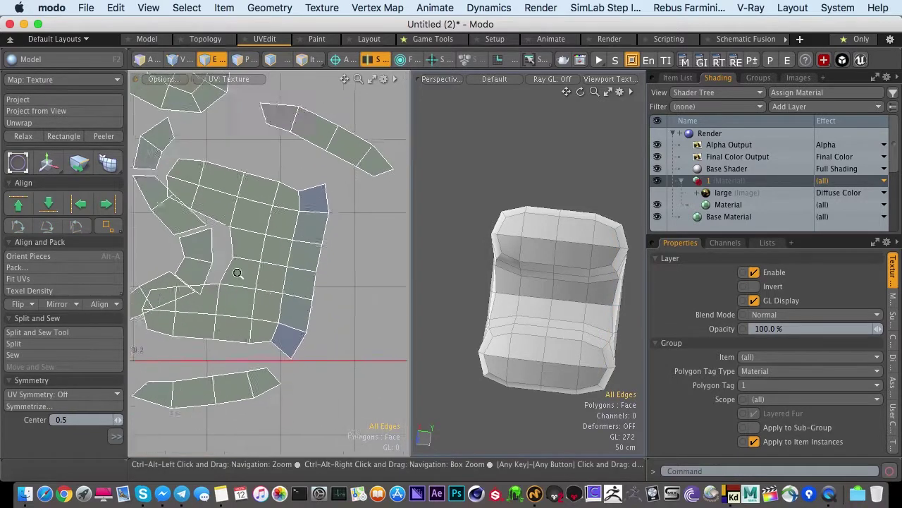
Select the connected 12-polygon outer piece and move it away from the 14-polygon C-shaped piece in the UV layout.
key(3)
double_click(267, 273)
key(w)
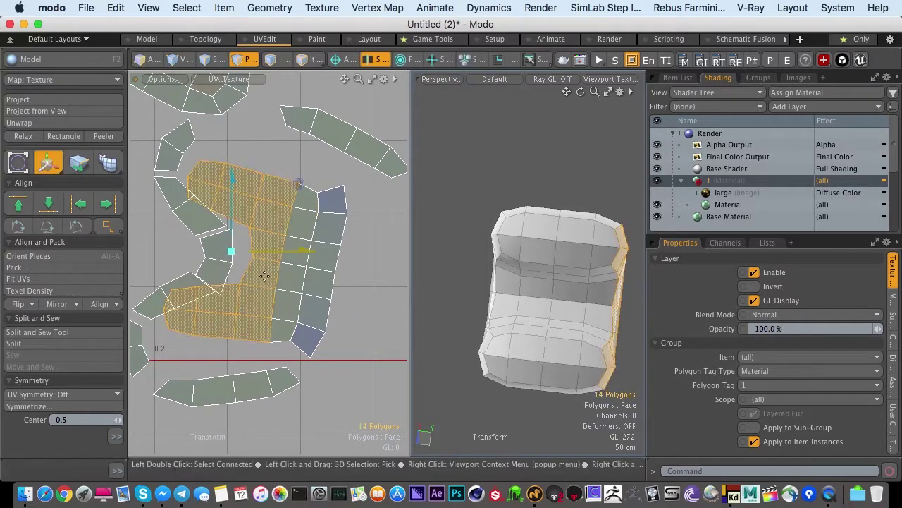
key(q)
double_click(293, 268)
key(w)
drag(292, 277, 330, 279)
key(q)
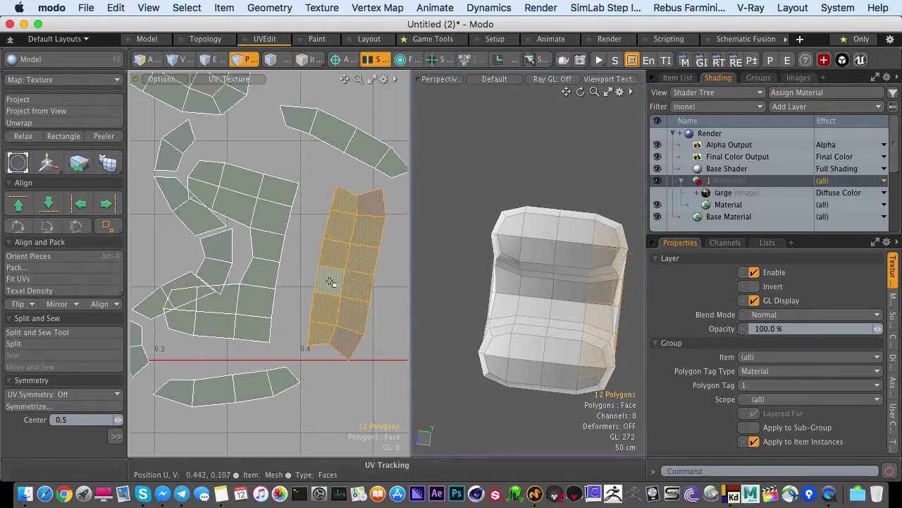
Relax the separated 12-polygon piece and clear the selection.
key(ctrl+r)
click(313, 275)
key(q)
click(300, 235)
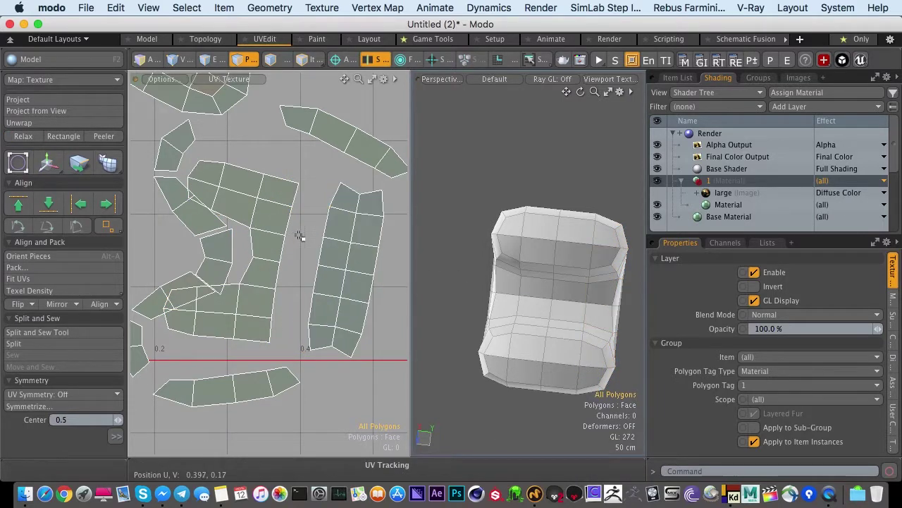
Select the inner border edges of the 12-polygon piece and move and sew the 14-polygon C-shaped piece onto them.
key(2)
click(324, 195)
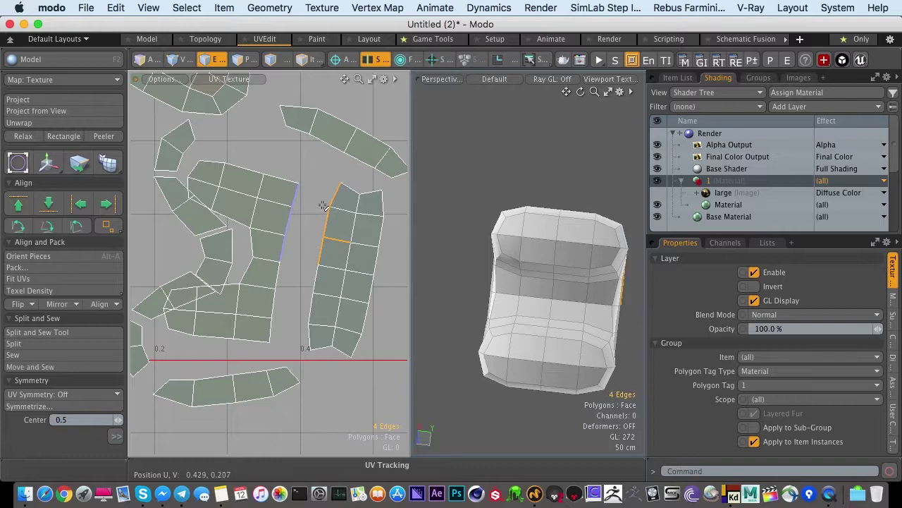
drag(323, 201, 312, 229)
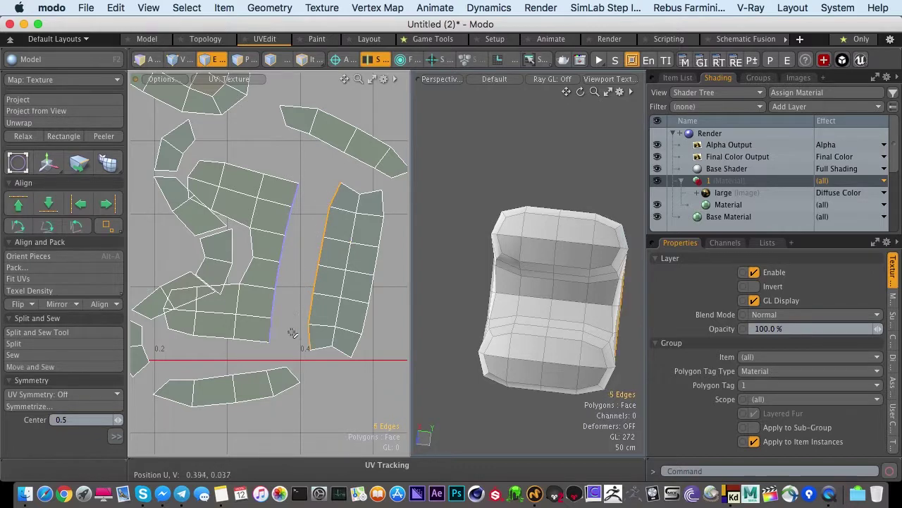
key(shift+s)
Select the rejoined 26-polygon piece, relax it, and clear the selection.
key(4)
key(3)
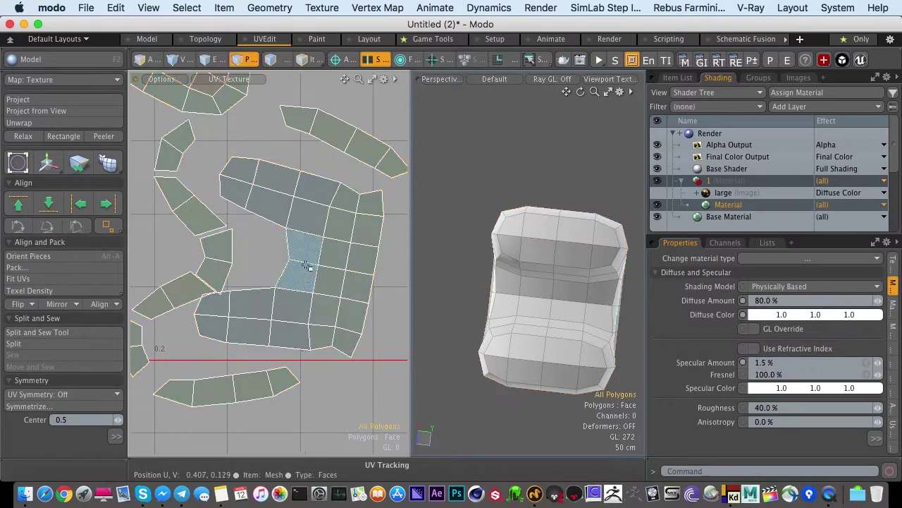
double_click(302, 266)
key(shift+r)
key(q)
click(257, 257)
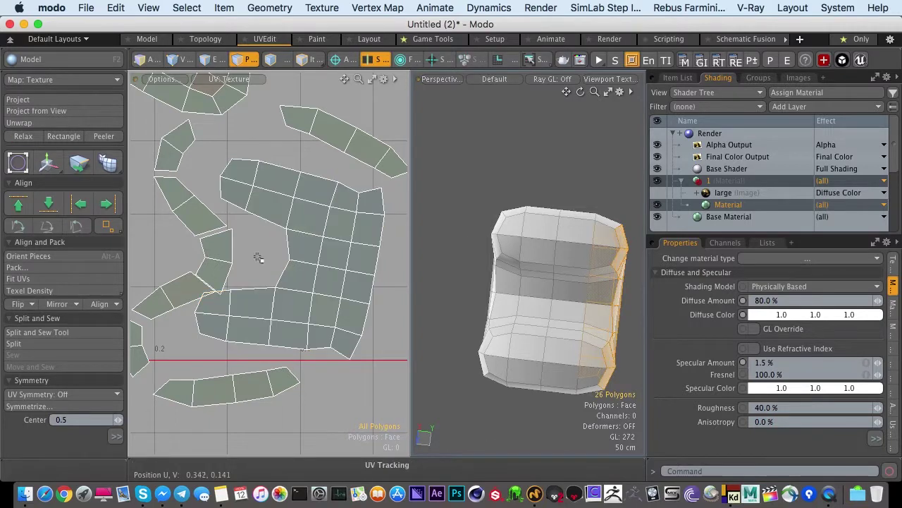
Select the single end edge of the C-shaped piece's upper border that it shares with the four-polygon strip above.
scroll(275, 242, down, 3)
key(2)
click(350, 205)
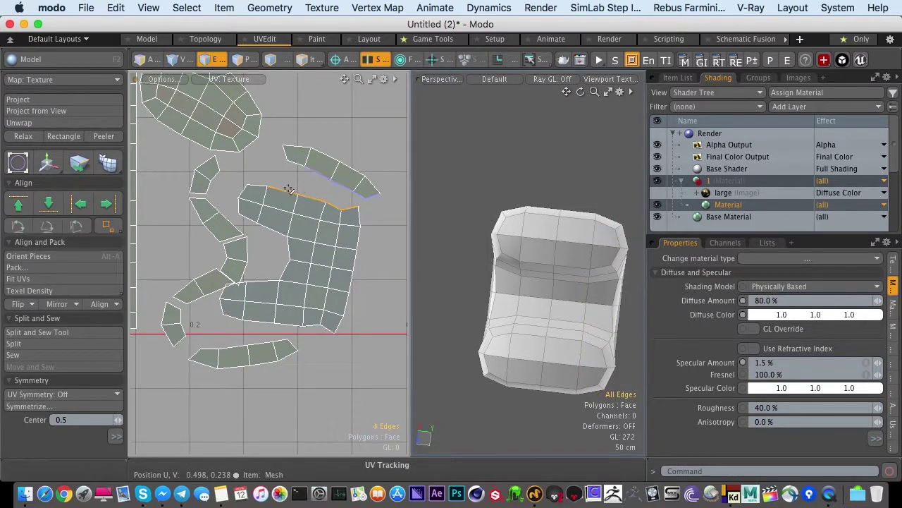
click(257, 185)
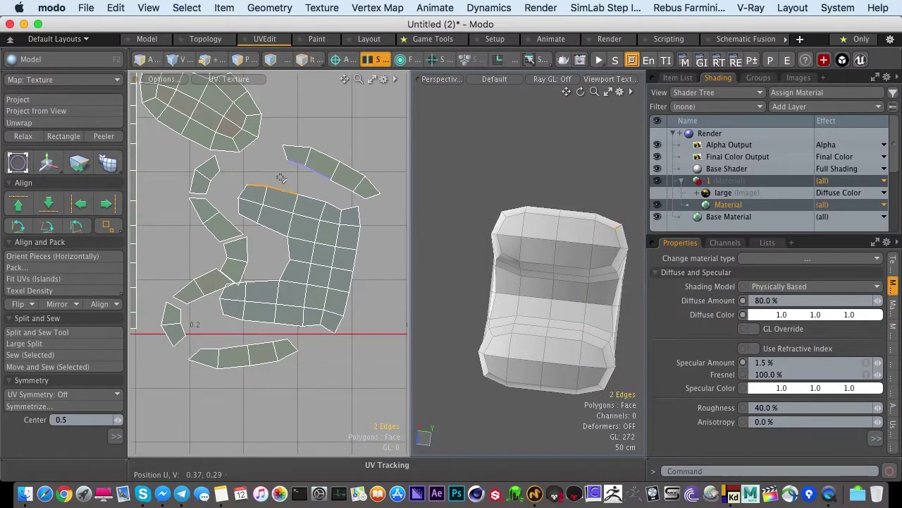
click(256, 182)
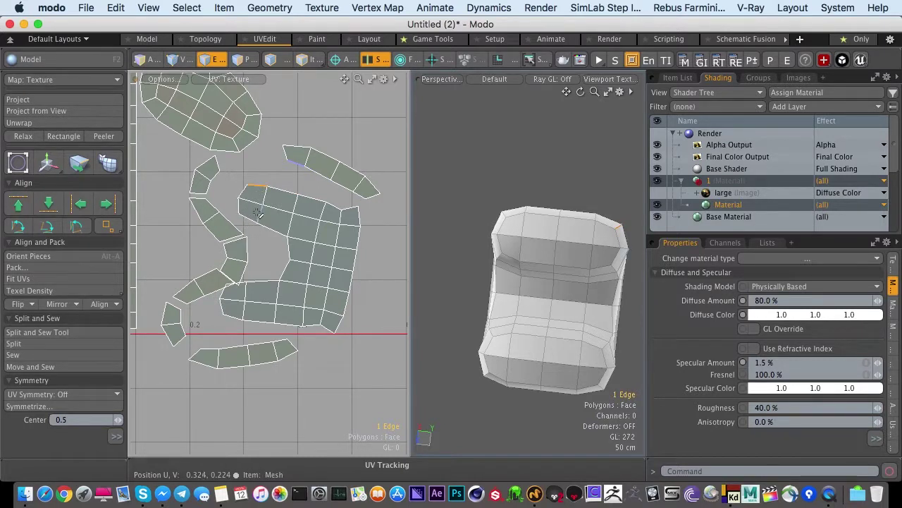
Try joining the four-polygon strip along the selected edge with Sew and with Move and Sew, undoing each attempt.
key(shift+s)
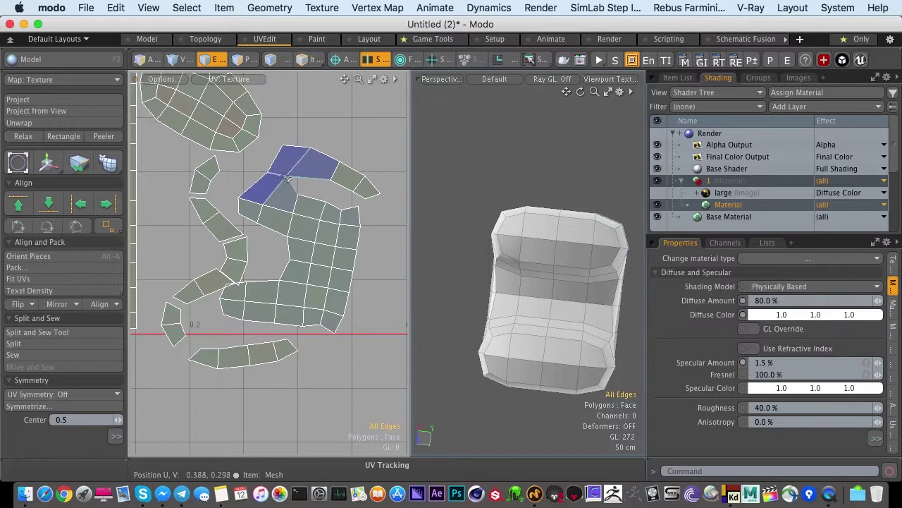
key(super+z)
key(shift+s)
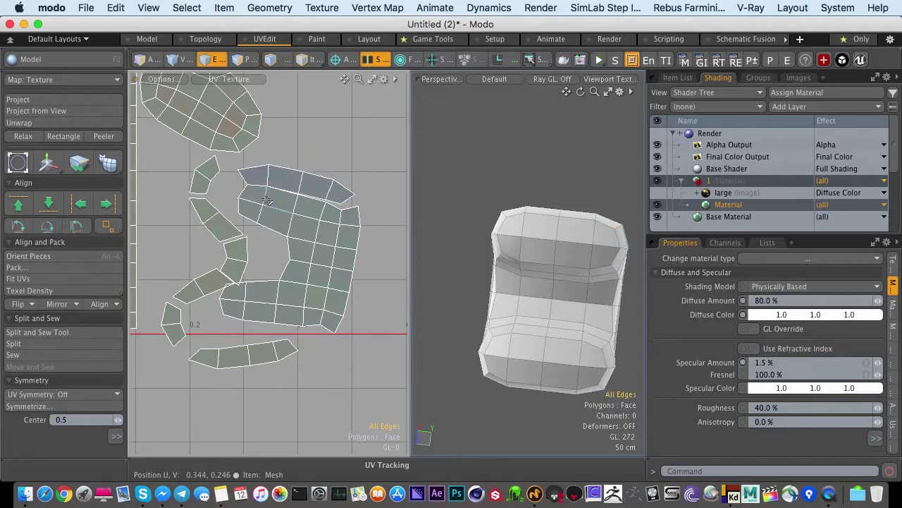
key(super+z)
key(shift+s)
key(super+z)
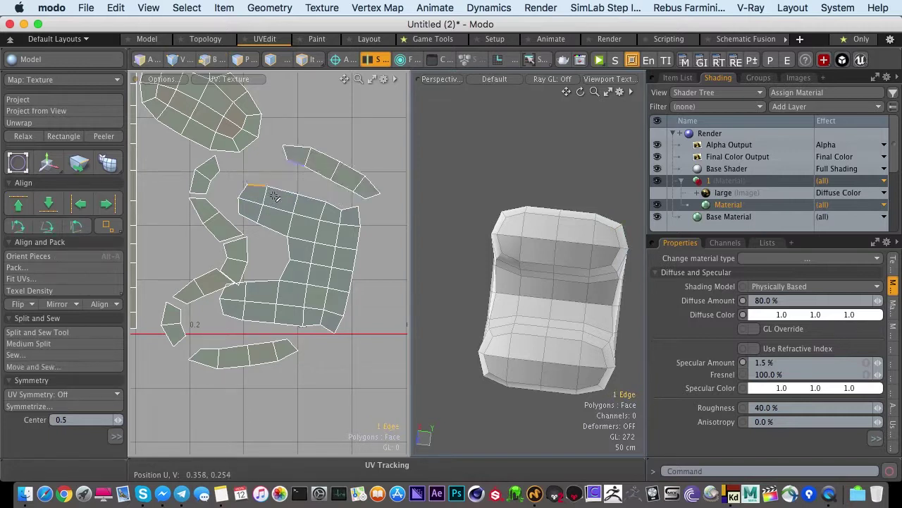
Move and sew the four-polygon strip onto the upper border, and sew the remaining open edges along the seam.
key(shift+s)
ctrl+alt+drag(302, 190, 424, 243)
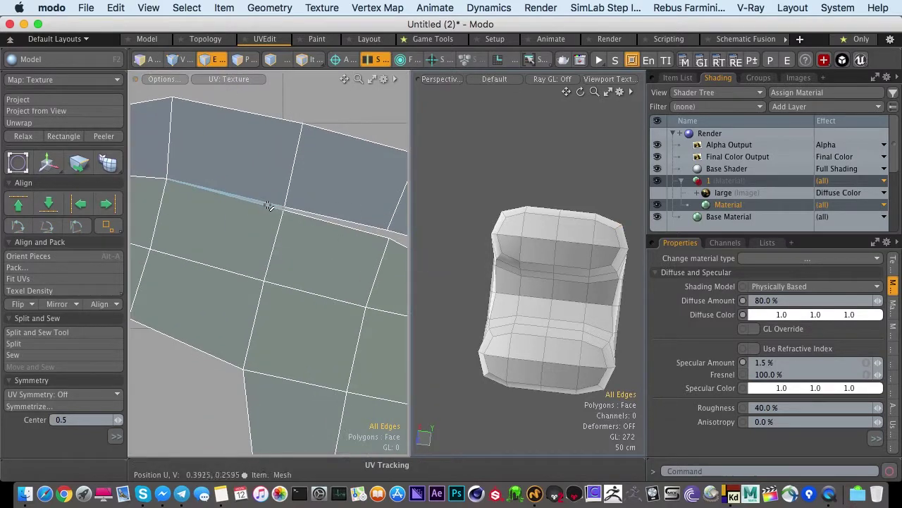
key(shift+s)
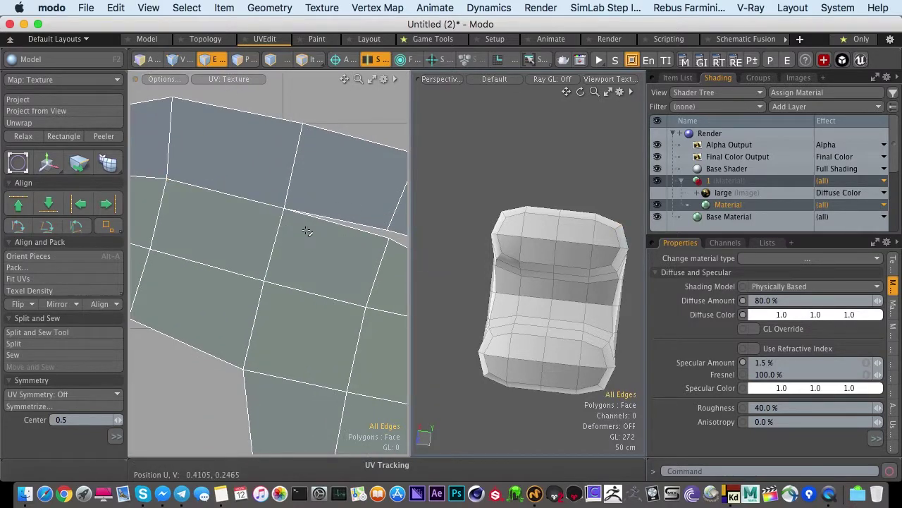
click(403, 245)
alt+shift+drag(401, 246, 230, 236)
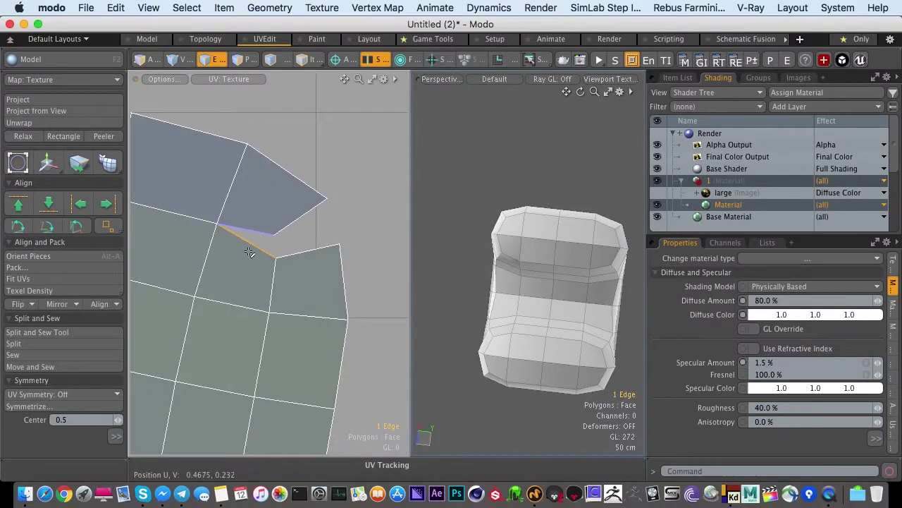
key(shift+s)
click(298, 248)
key(shift+s)
Select the sewn 30-polygon piece, relax it, and clear the selection.
ctrl+alt+drag(304, 280, 184, 285)
alt+shift+drag(197, 296, 308, 248)
key(3)
double_click(305, 233)
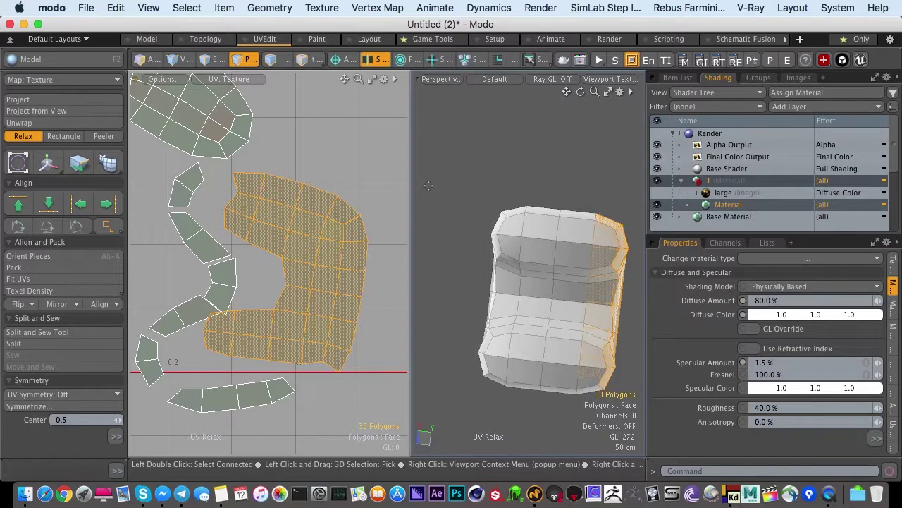
key(q)
click(315, 159)
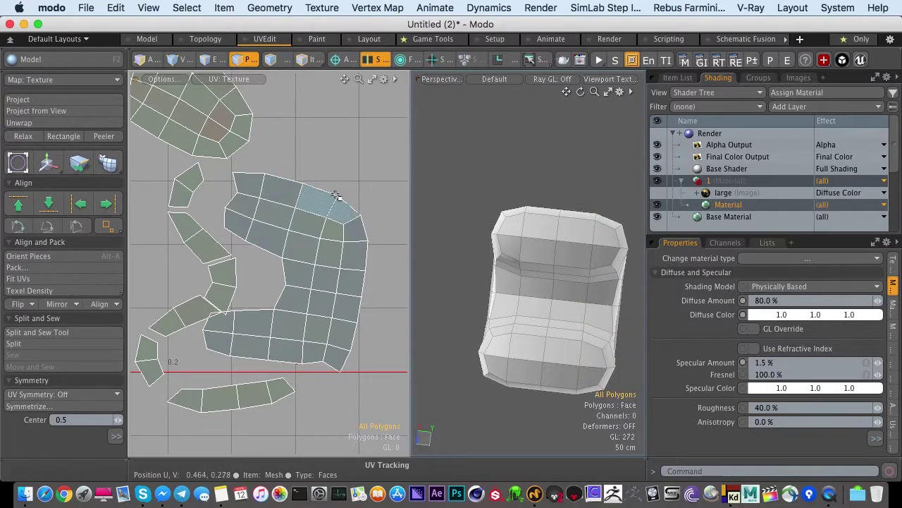
Mark polygon bands through the middle of the relaxed piece to examine them, and briefly activate the Split and Sew Tool.
mouse_move(337, 196)
mouse_down()
mouse_move(307, 285)
mouse_move(312, 348)
mouse_up()
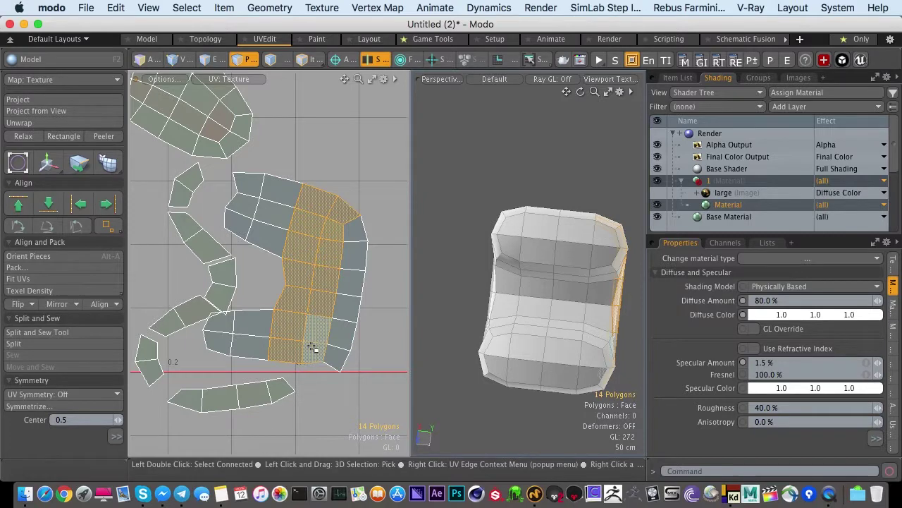
click(332, 166)
alt+shift+drag(294, 250, 306, 216)
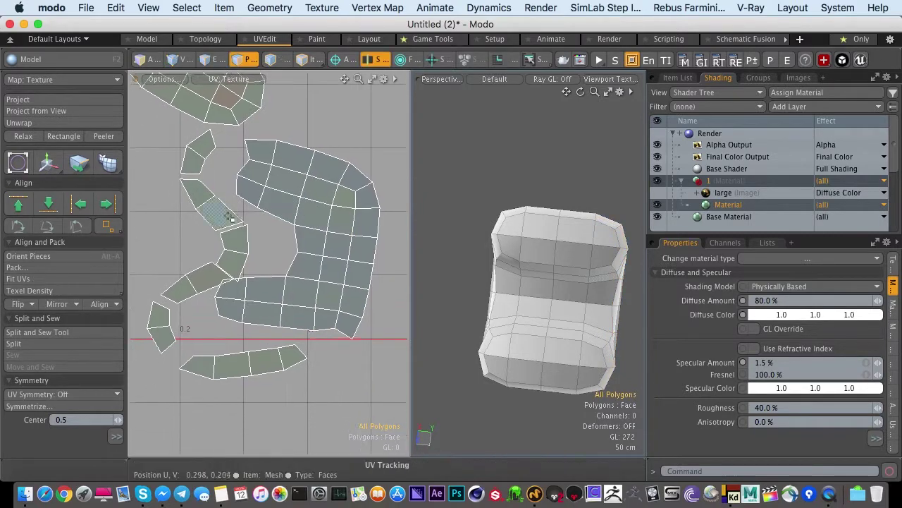
click(10, 333)
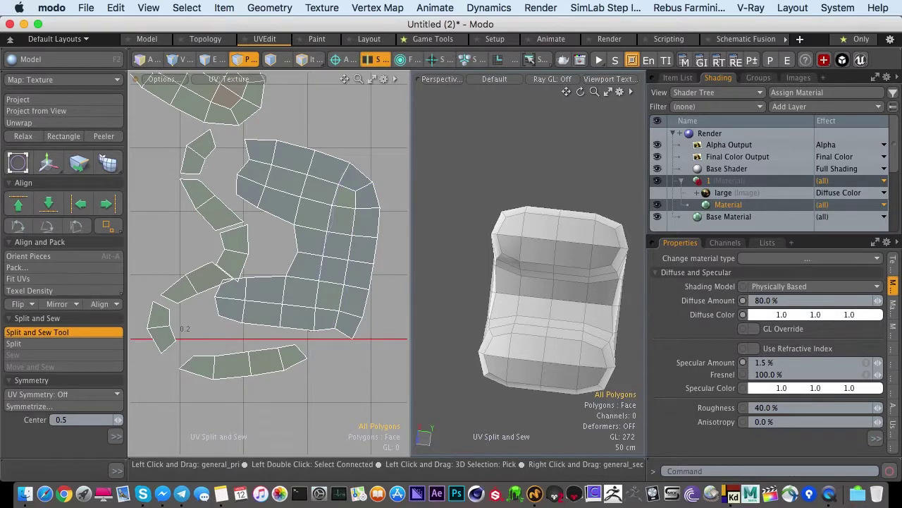
key(space)
ctrl+alt+drag(356, 232, 361, 233)
drag(319, 181, 322, 244)
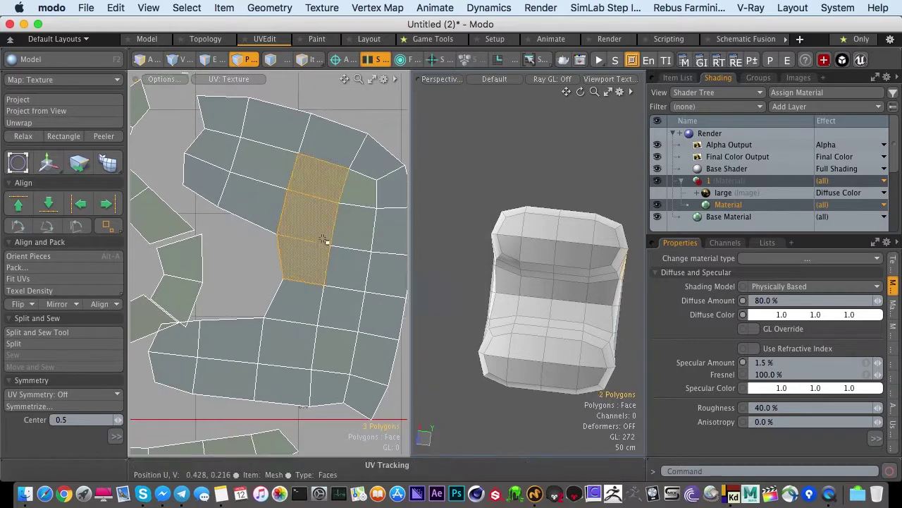
click(357, 116)
Try the Split and Sew Tool with an edge near the large piece's upper corner, and clear the edge selection.
key(2)
click(361, 148)
click(361, 148)
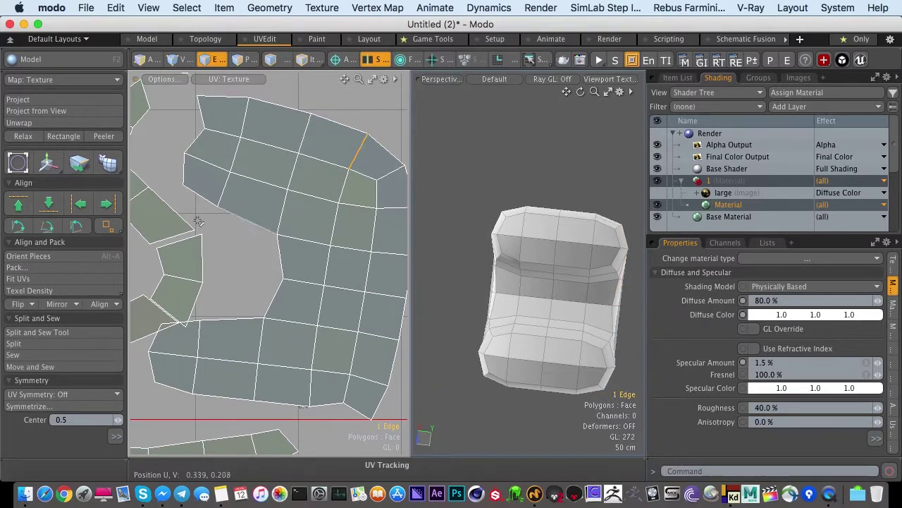
click(36, 332)
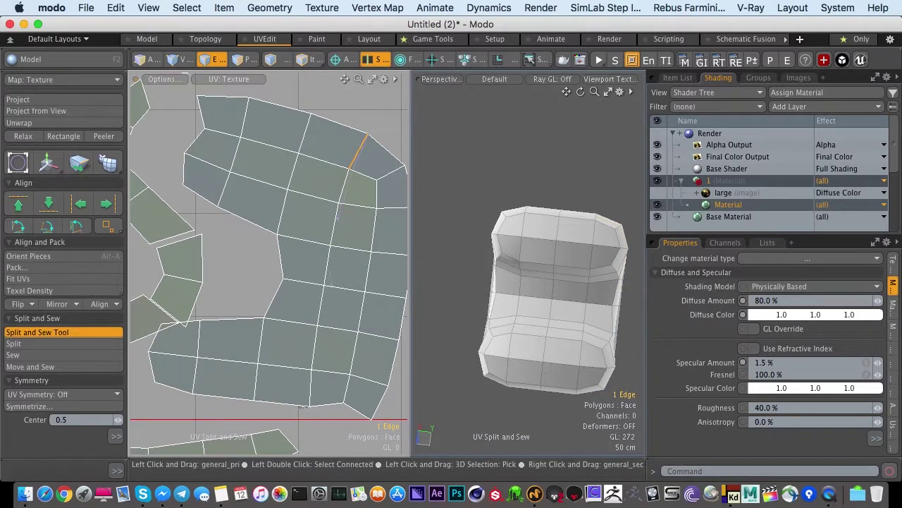
key(space)
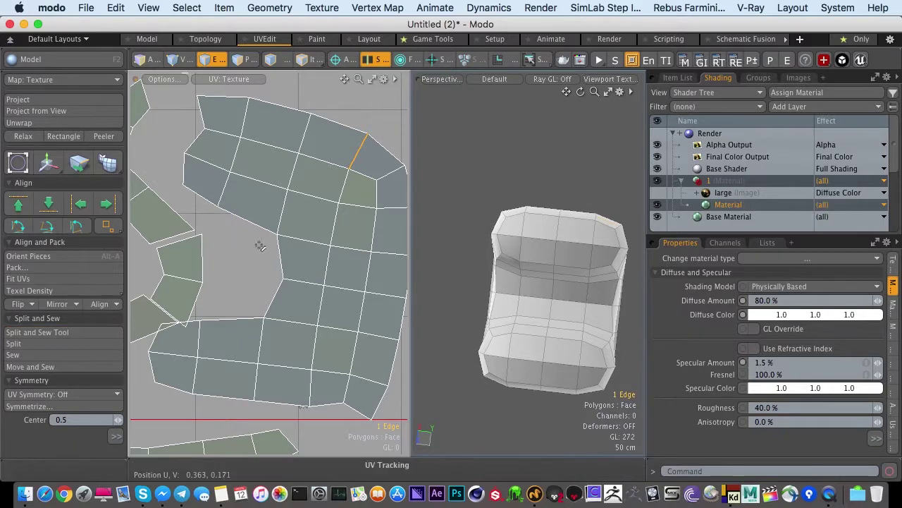
click(258, 246)
Try joining the small two-polygon piece to the large piece's upper end edge with Sew and with Move and Sew variants, undoing each attempt.
ctrl+alt+drag(298, 274, 241, 248)
ctrl+alt+drag(312, 288, 266, 263)
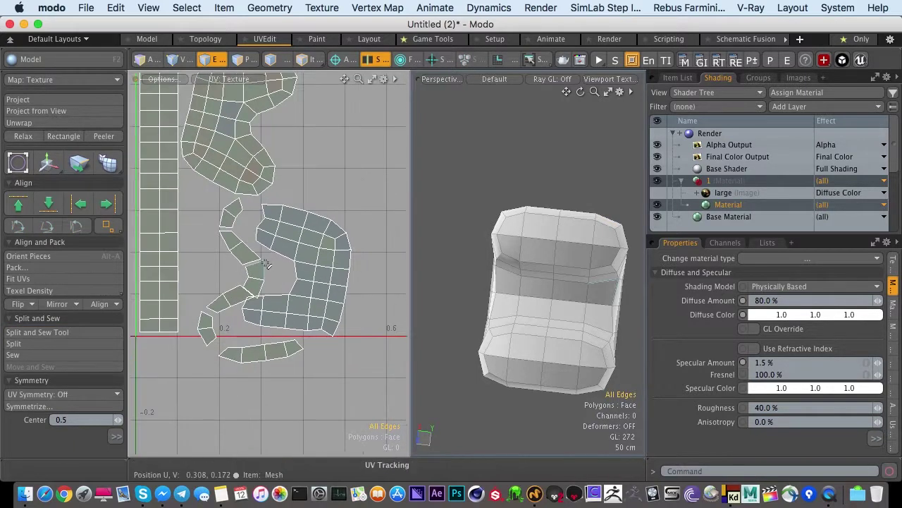
click(263, 213)
scroll(244, 220, up, 4)
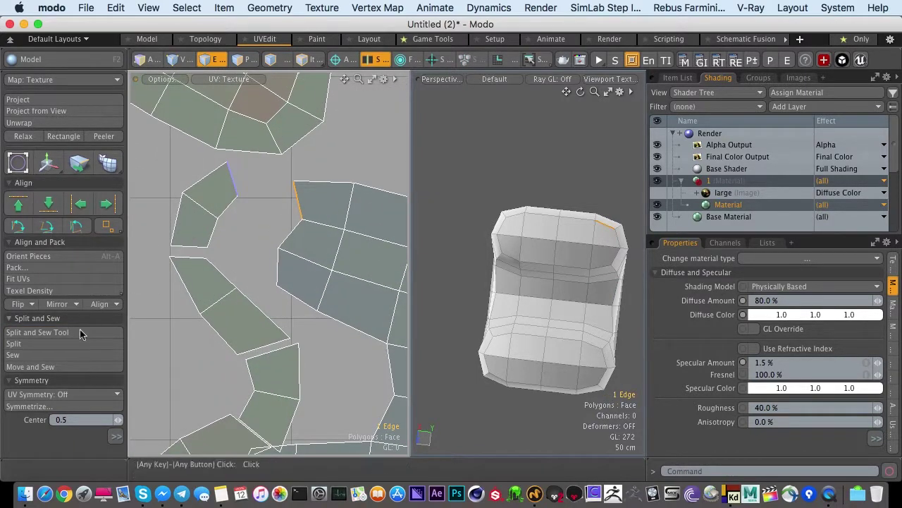
click(39, 356)
key(super+z)
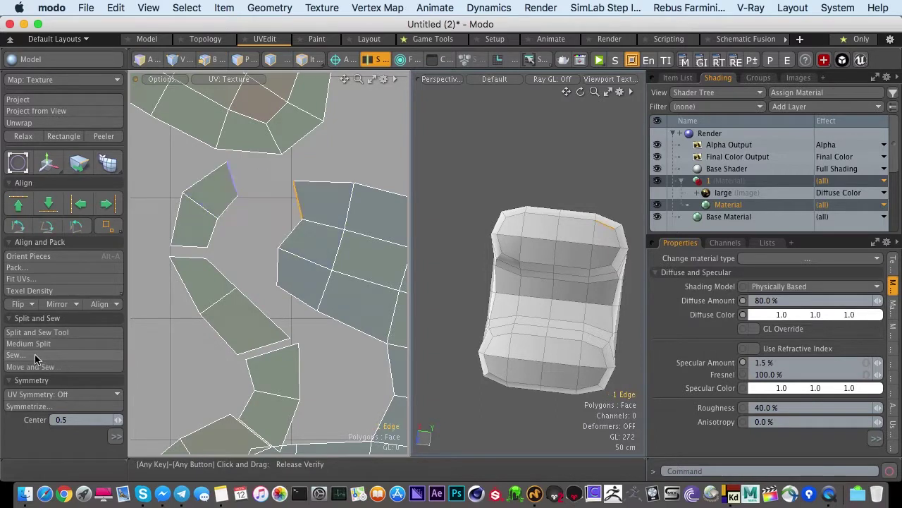
click(33, 368)
key(super+z)
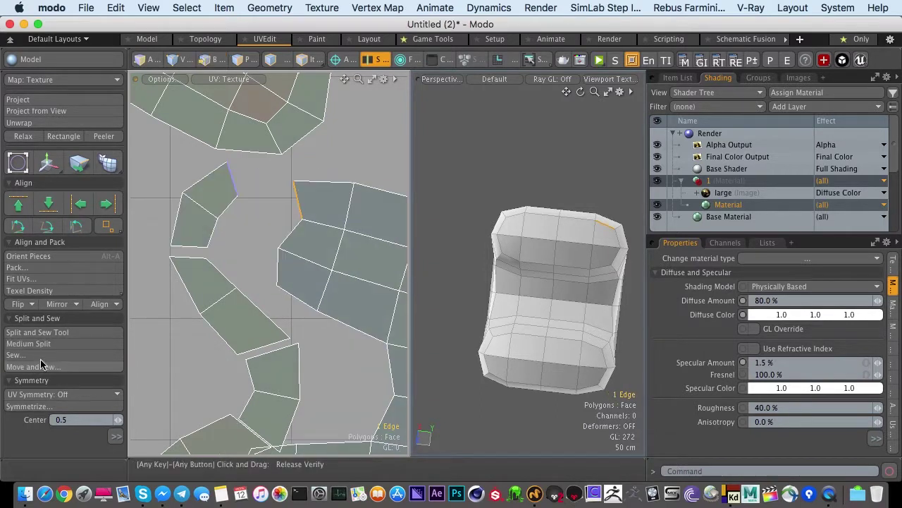
click(33, 367)
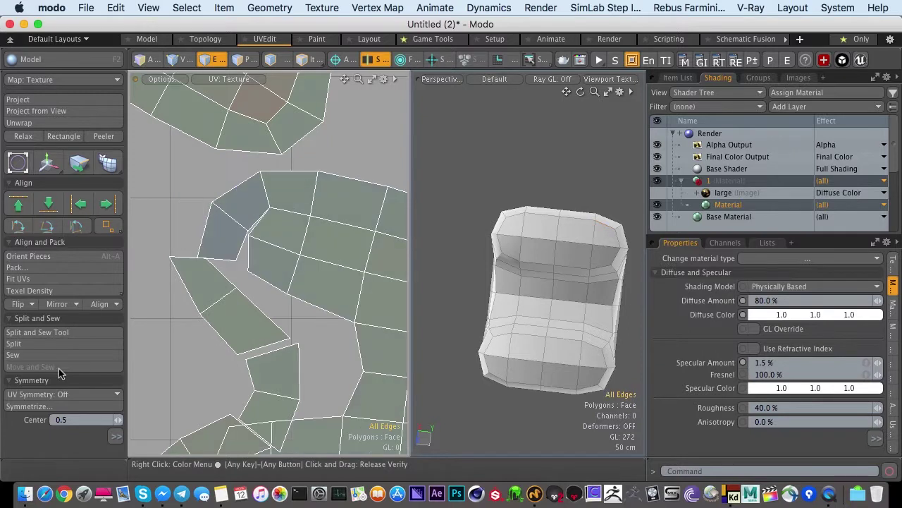
key(super+z)
key(super+shift+z)
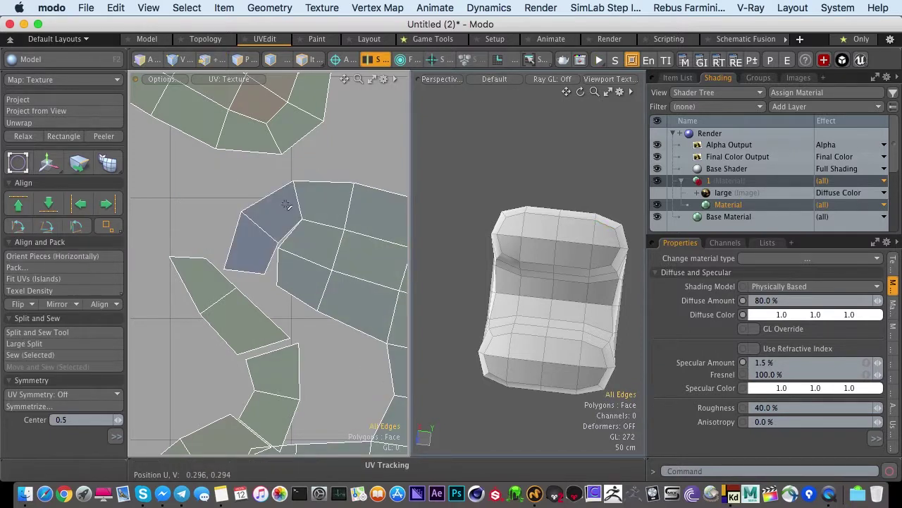
key(super+z)
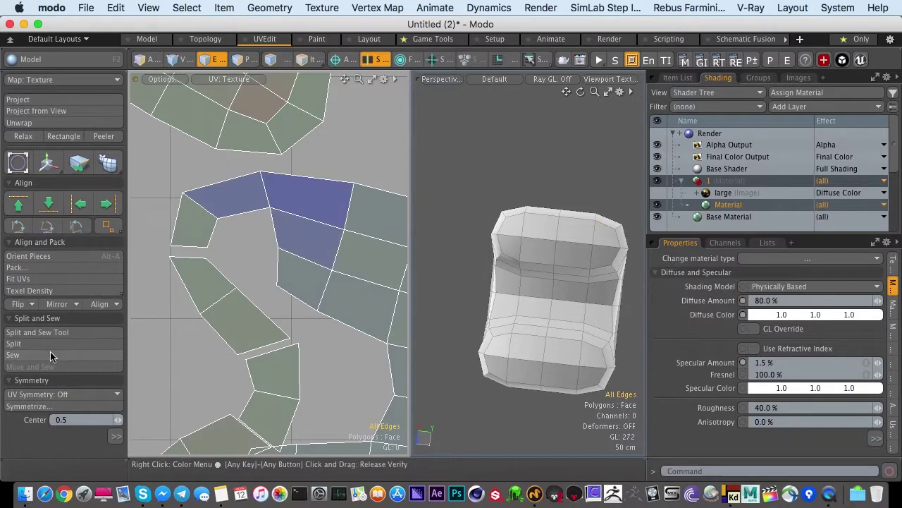
Move and sew the two-polygon piece onto the slanted edge just below the large piece's upper end, and check the command in Command History.
click(280, 222)
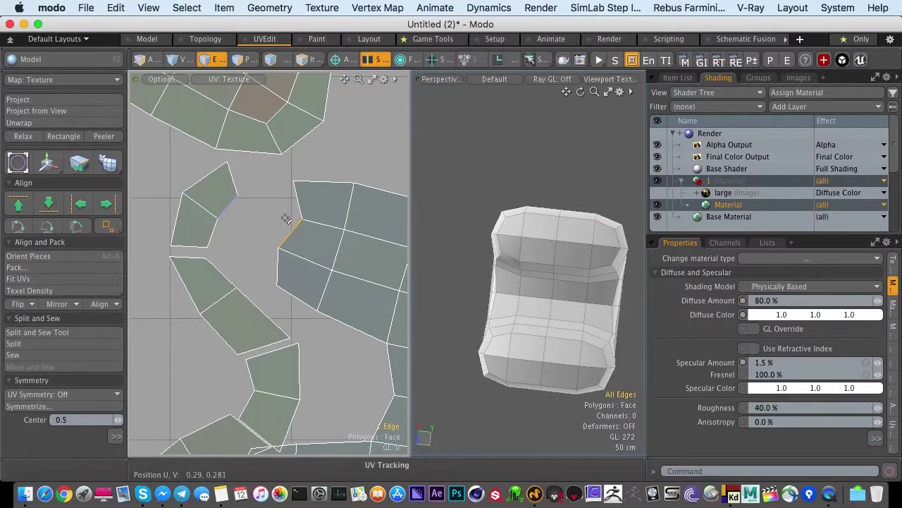
key(shift+s)
click(250, 272)
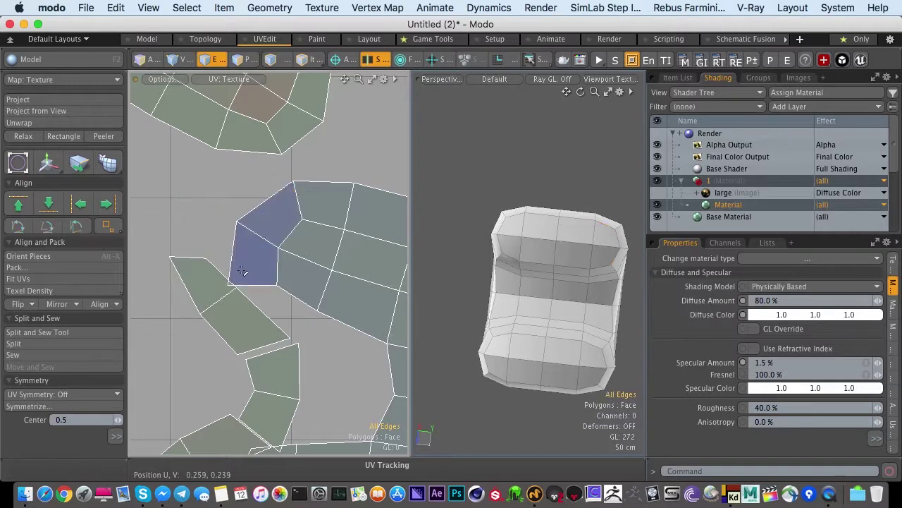
key(F5)
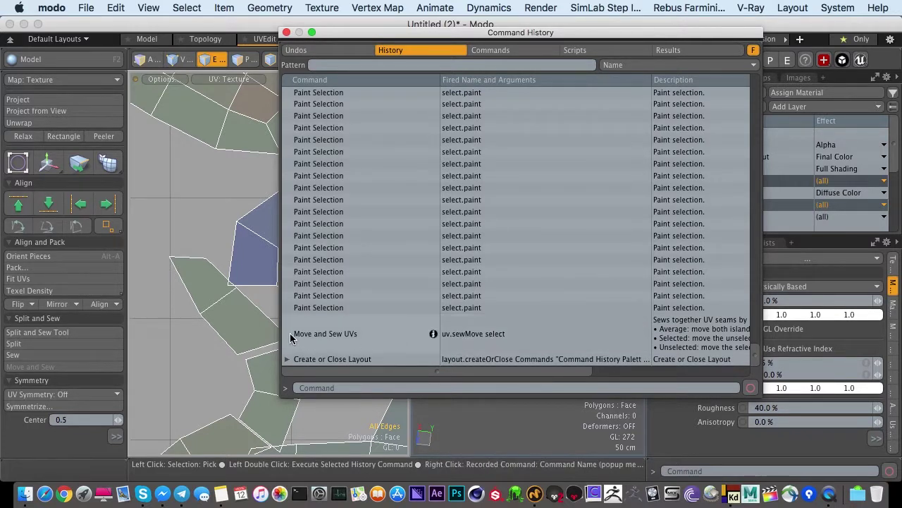
click(287, 33)
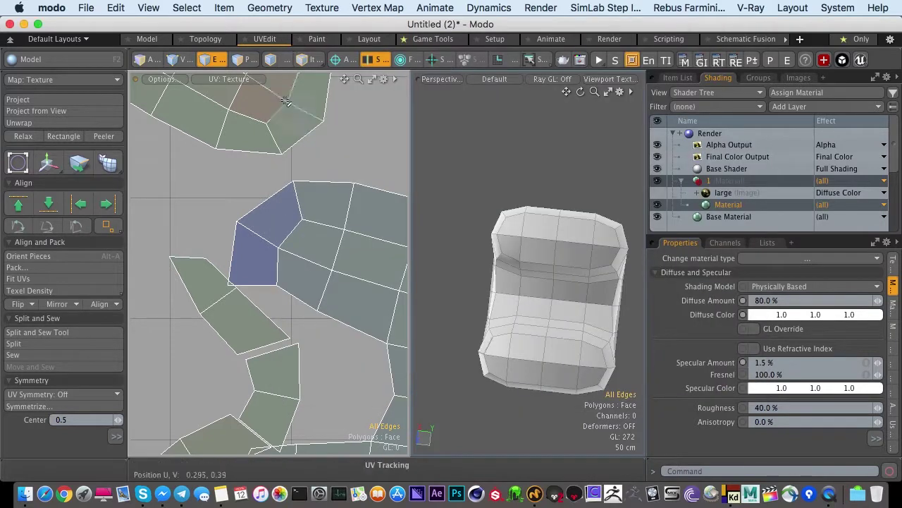
Sew the small inner strip onto the inner edge of the large C-shaped UV island, keeping the island in place.
alt+shift+drag(286, 322, 264, 260)
scroll(263, 259, down, 2)
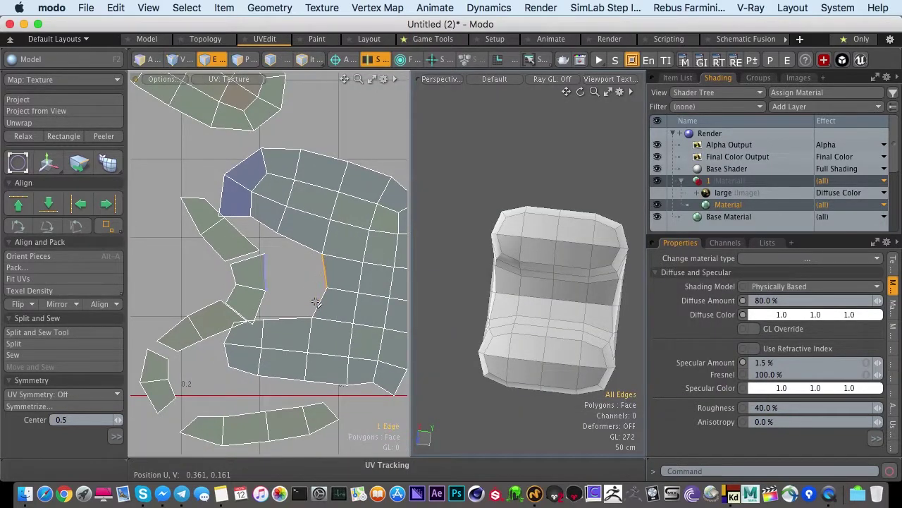
click(44, 368)
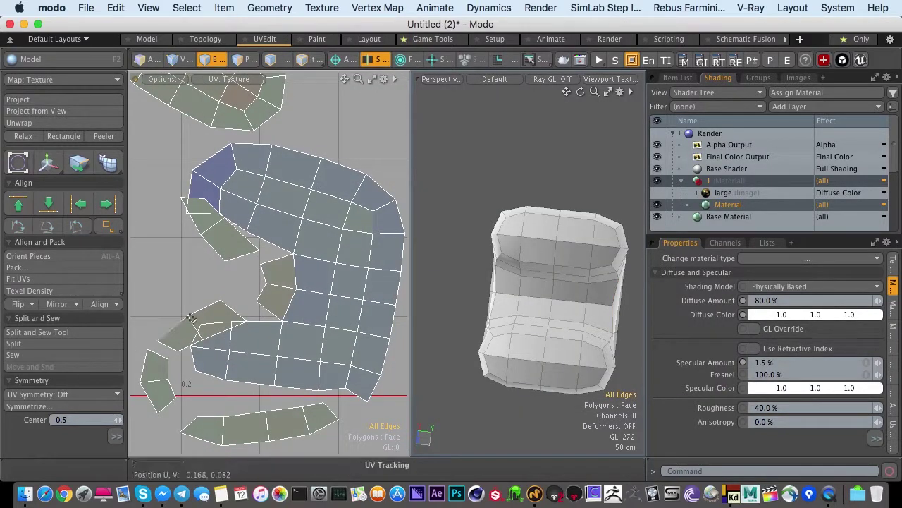
key(ctrl+z)
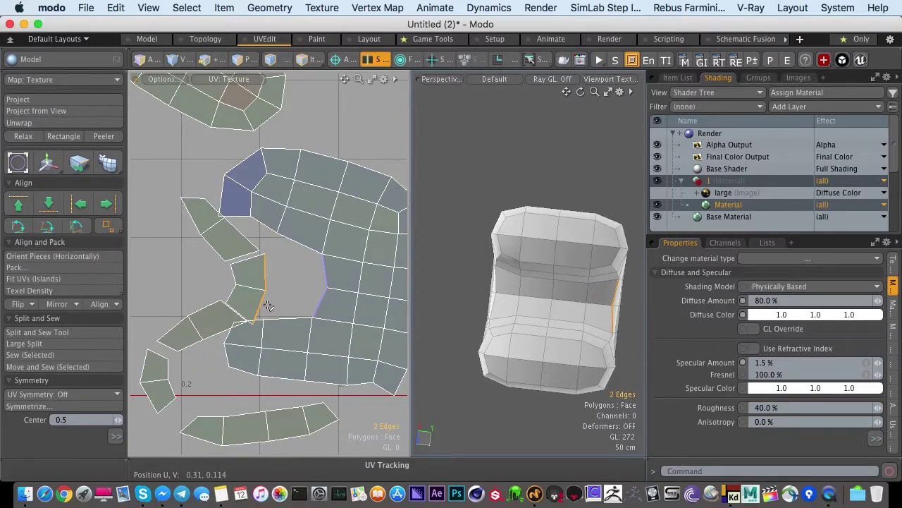
key(super+shift+z)
Move the C-shaped island clear of the loose strips and relax its UVs.
ctrl+alt+drag(269, 306, 218, 302)
key(3)
double_click(275, 300)
key(w)
drag(275, 300, 287, 284)
key(q)
key(alt+r)
click(336, 275)
key(q)
click(249, 295)
scroll(287, 284, down, 2)
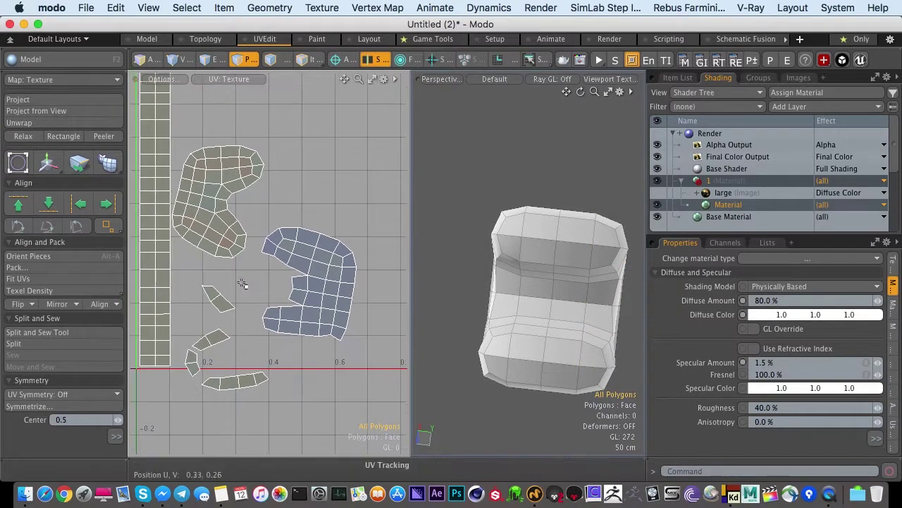
Sew the loose strip along the inner edge of the island's upper arm and join it to the inner strip.
key(2)
scroll(267, 268, up, 2)
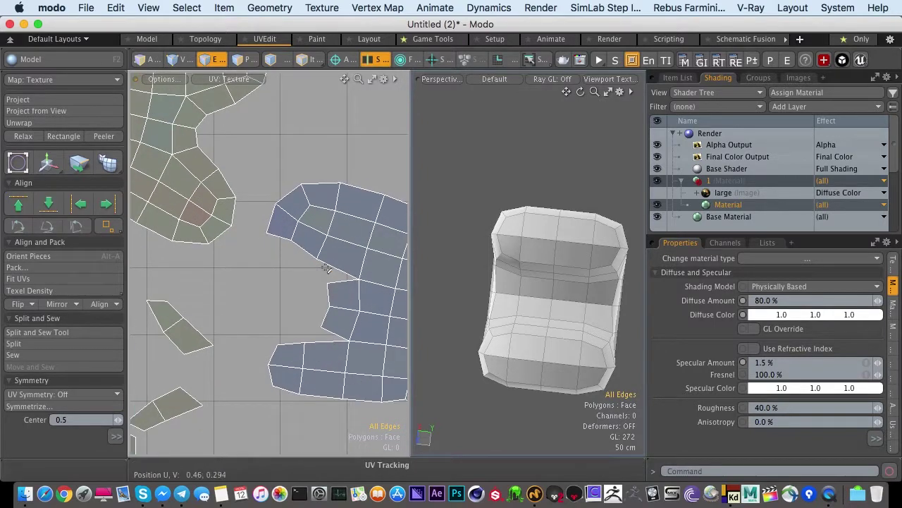
key(shift+s)
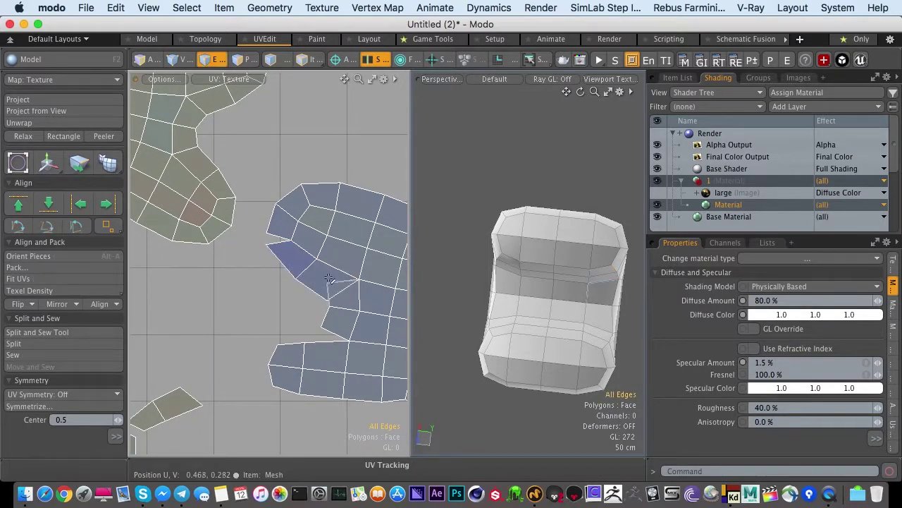
key(ctrl+w)
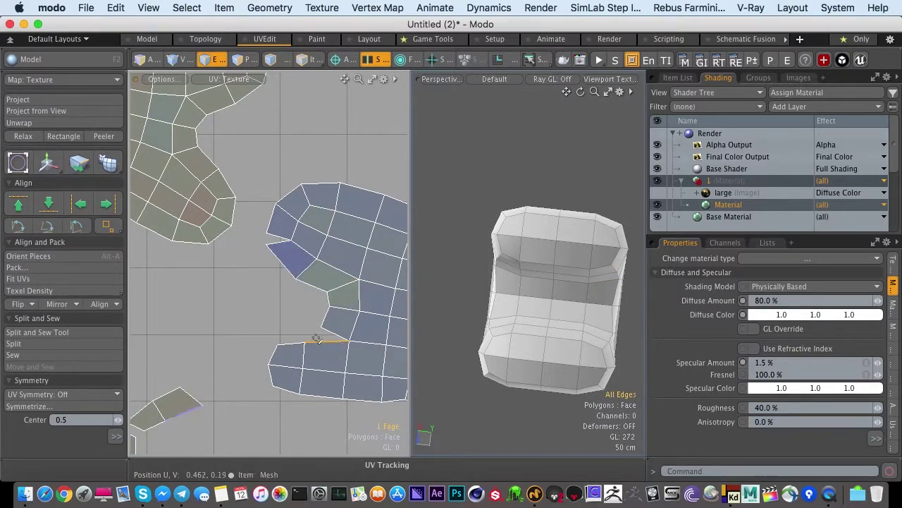
Sew the other loose strip onto the inner edge of the lower arm and close the remaining open seams beside the strips.
drag(317, 339, 289, 339)
key(shift+s)
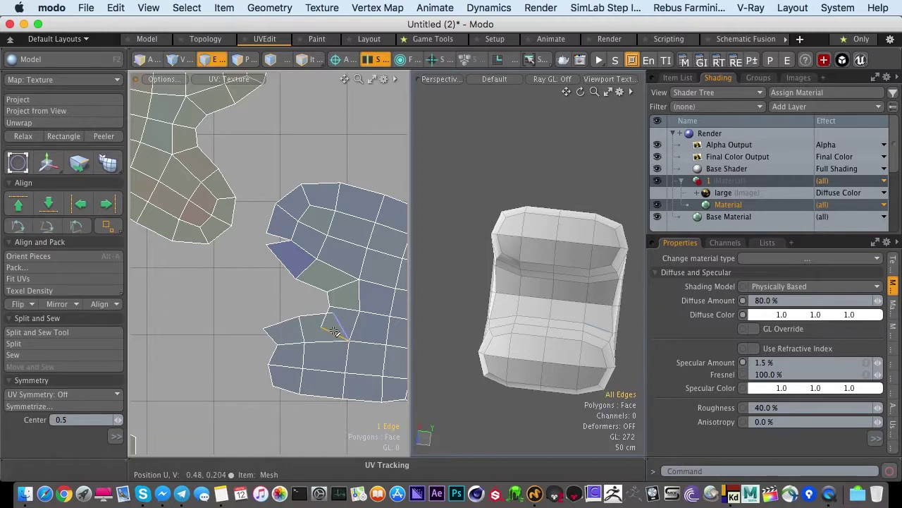
key(shift+s)
ctrl+alt+drag(308, 329, 287, 294)
click(259, 283)
key(shift+s)
Select the whole connected C-shaped island and relax its UVs with its newly sewn inner strips.
key(3)
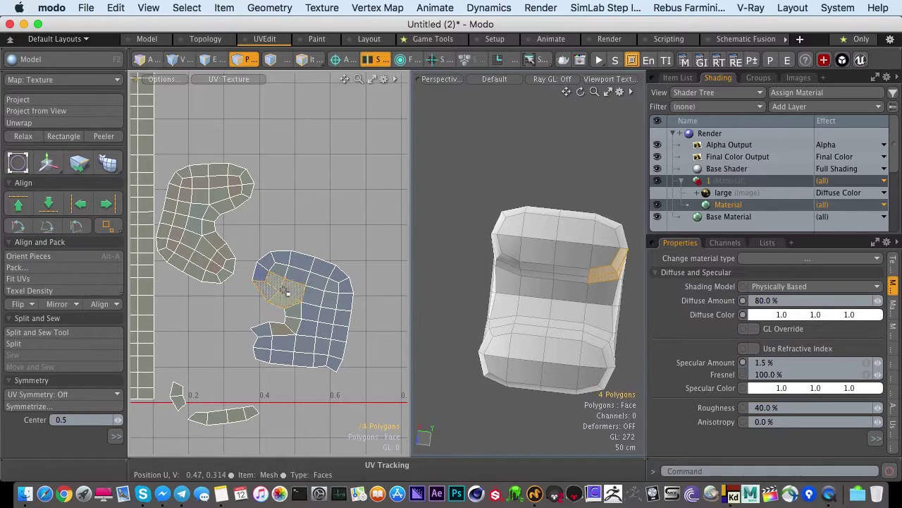
key(bracketright)
key(shift+r)
click(282, 291)
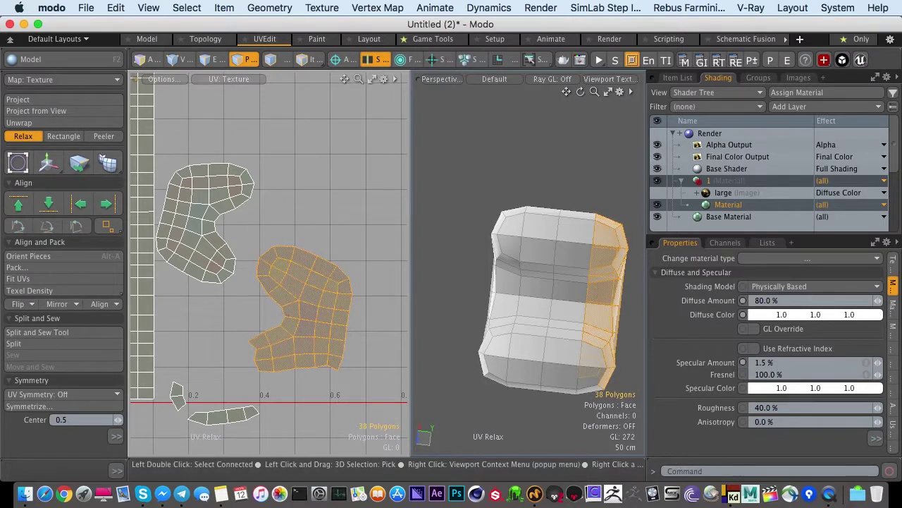
key(q)
Move the outer column of six polygons away from the C-shaped island and sew it back on along its long edge.
drag(350, 285, 336, 362)
key(w)
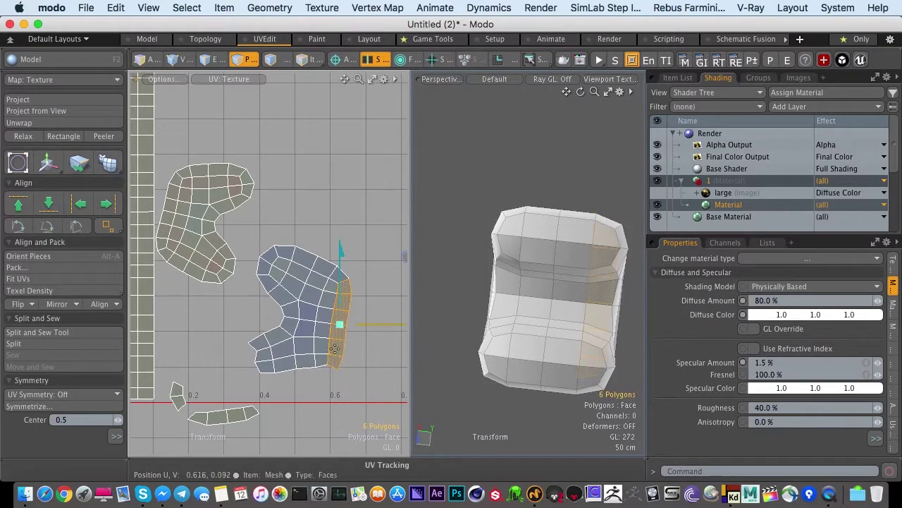
drag(339, 324, 358, 326)
key(q)
key(2)
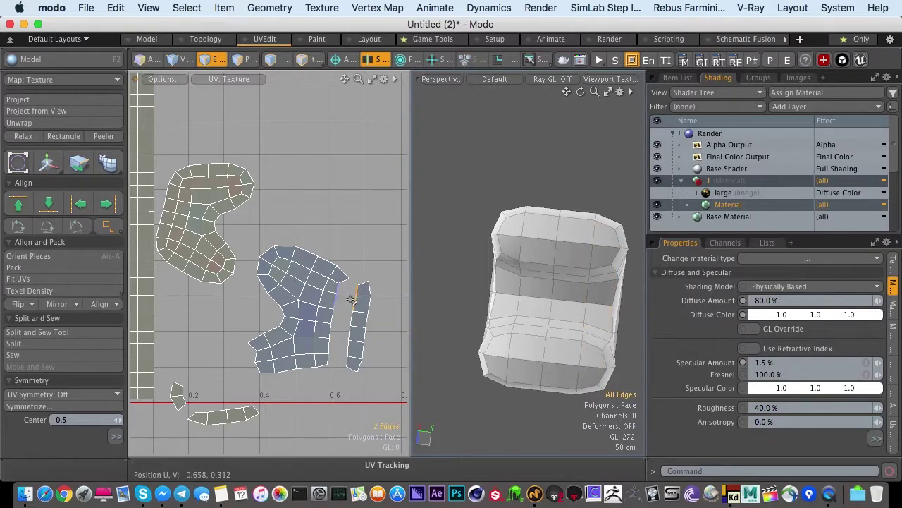
key(shift+s)
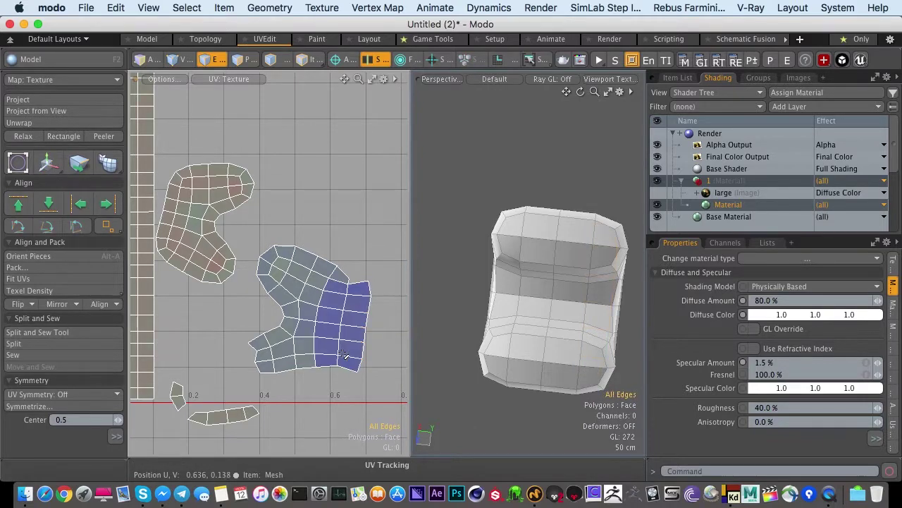
Relax the entire C-shaped island with its widened outer column.
key(3)
double_click(311, 294)
key(shift+r)
click(335, 306)
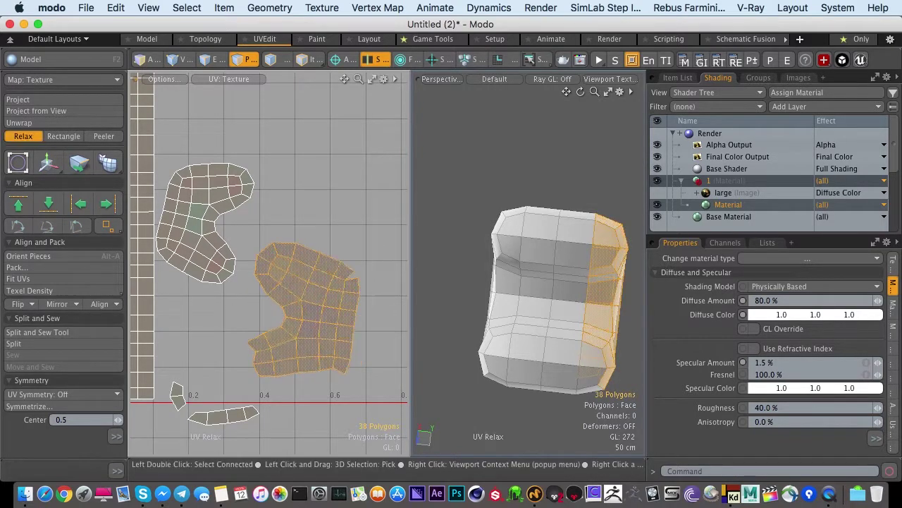
Select the C-shaped island together with the two remaining loose strips and unwrap them as one shell.
key(2)
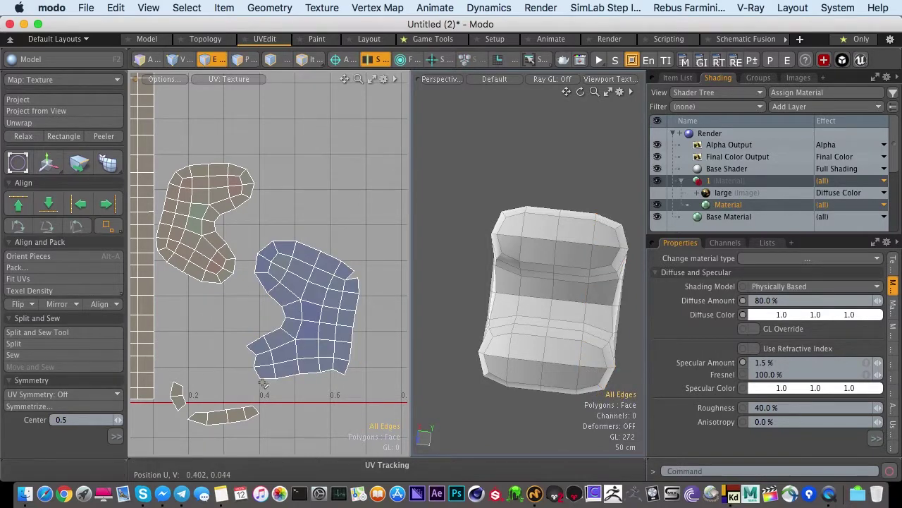
key(3)
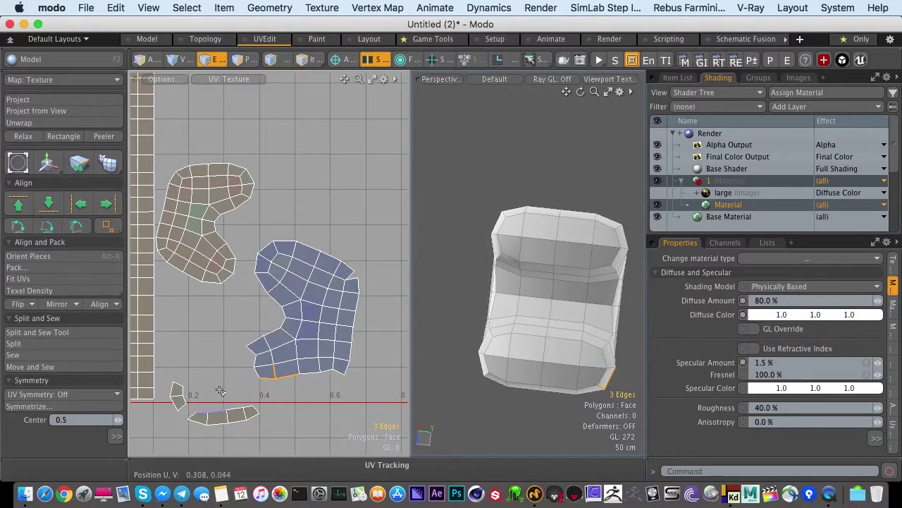
double_click(177, 389)
mouse_move(247, 401)
shift+mouse_down()
mouse_move(303, 338)
mouse_move(358, 330)
shift+mouse_up()
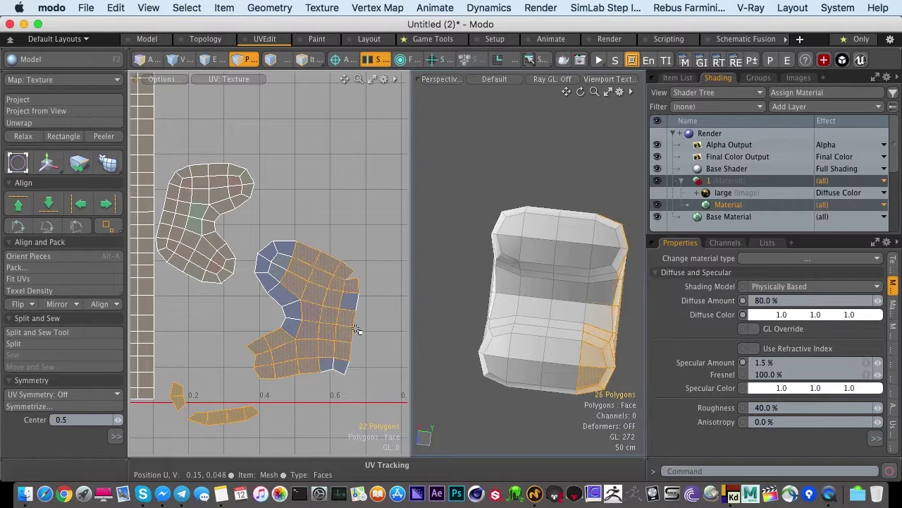
shift+drag(301, 260, 284, 316)
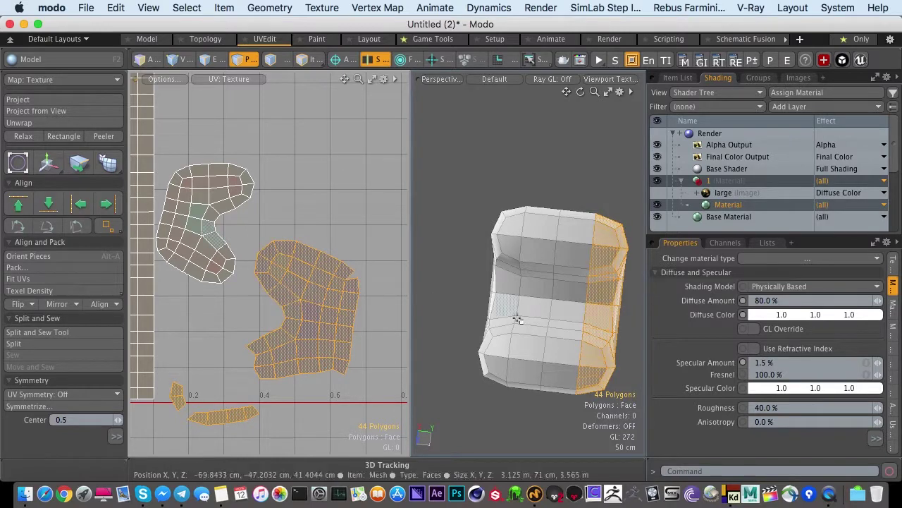
alt+drag(565, 316, 416, 301)
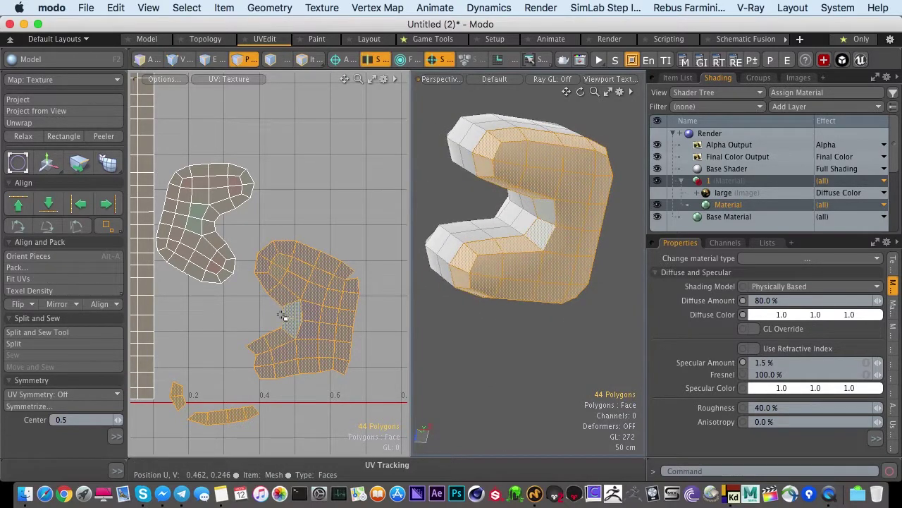
key(ctrl+alt+u)
ctrl+alt+drag(296, 318, 263, 312)
click(282, 232)
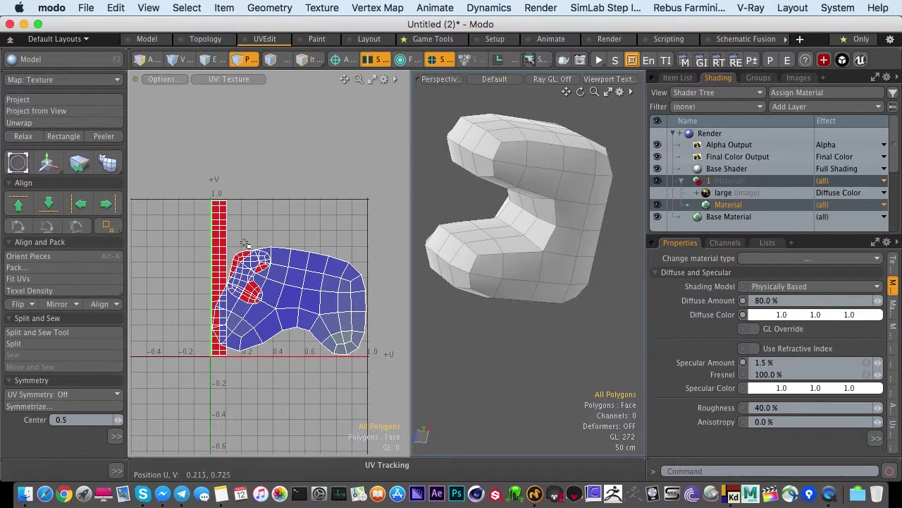
alt+shift+drag(261, 279, 238, 271)
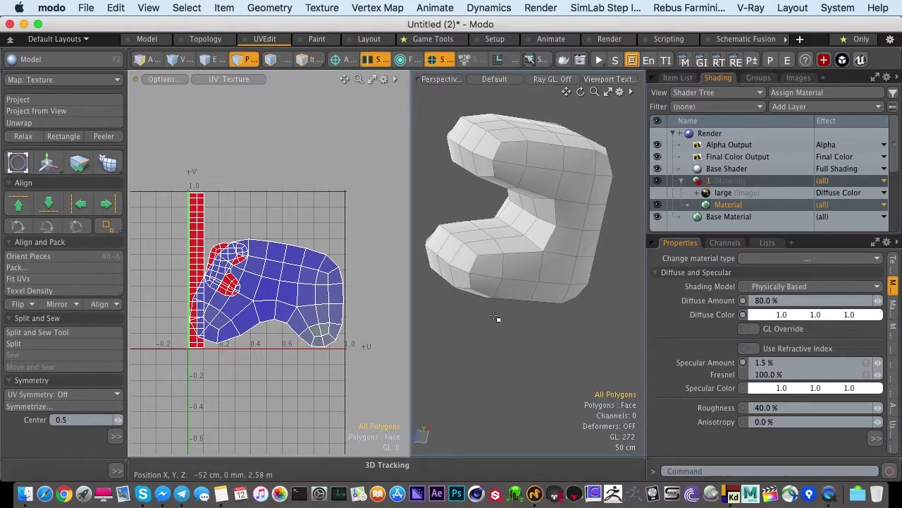
alt+drag(497, 318, 569, 345)
alt+drag(570, 346, 528, 296)
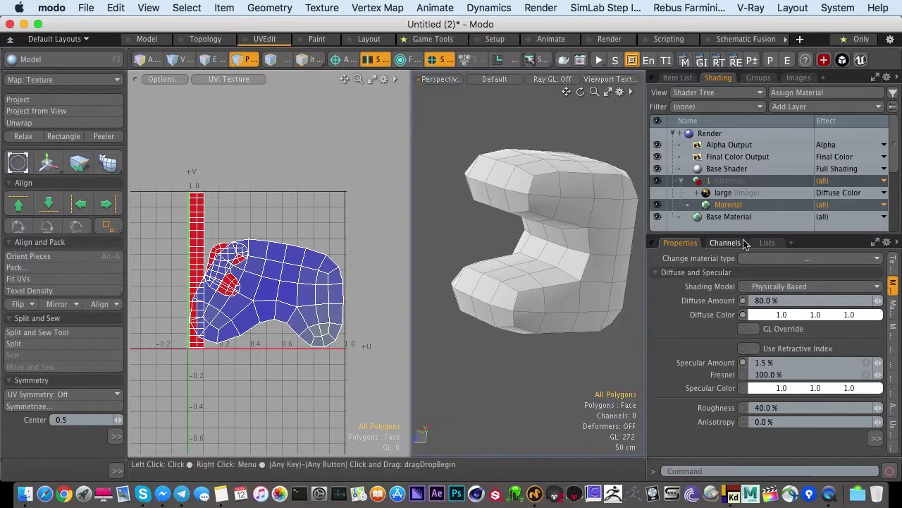
View the mesh's UV map list and toggle the Texture map off and on.
drag(665, 234, 665, 229)
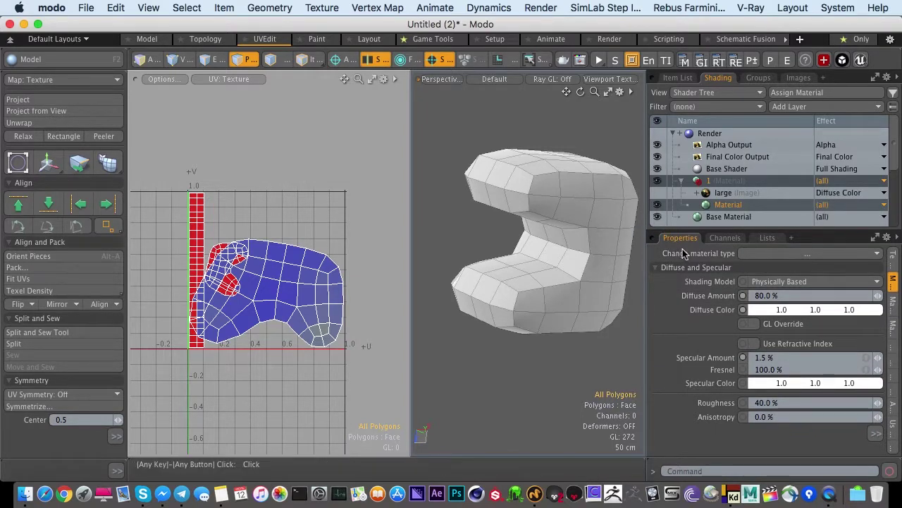
click(89, 80)
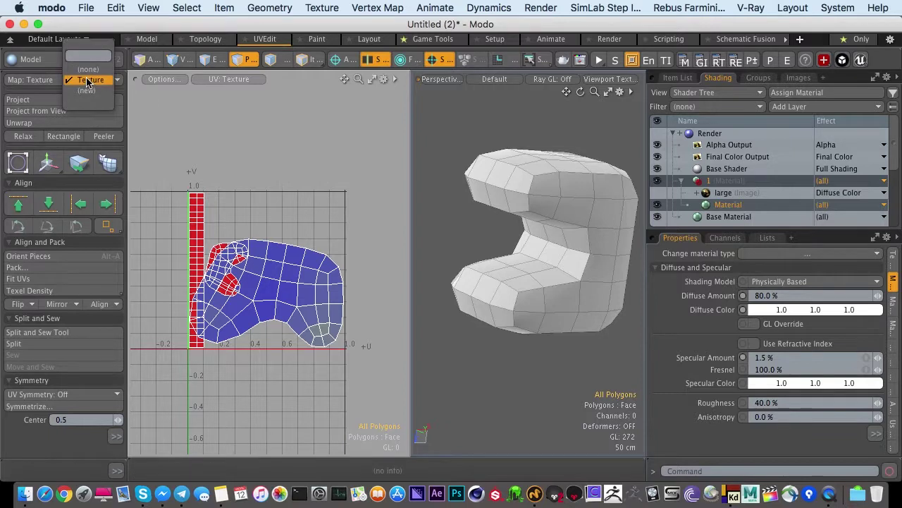
click(129, 89)
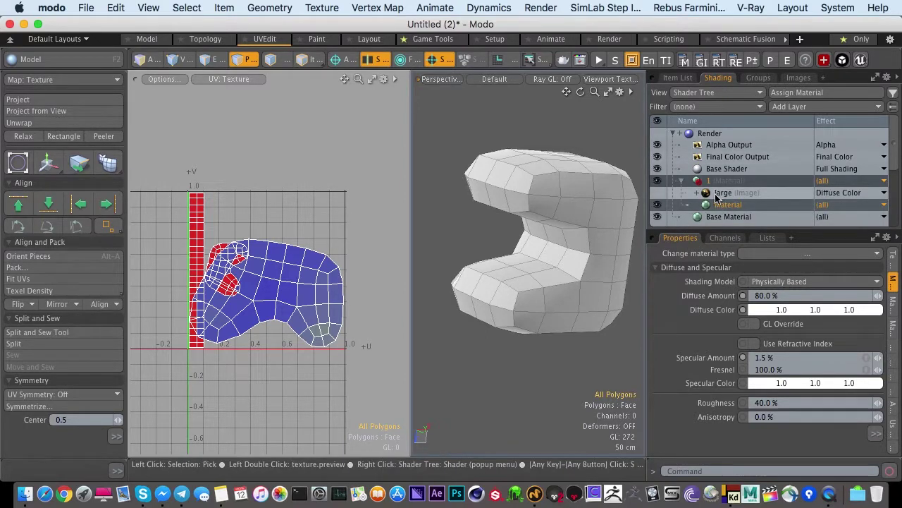
click(723, 238)
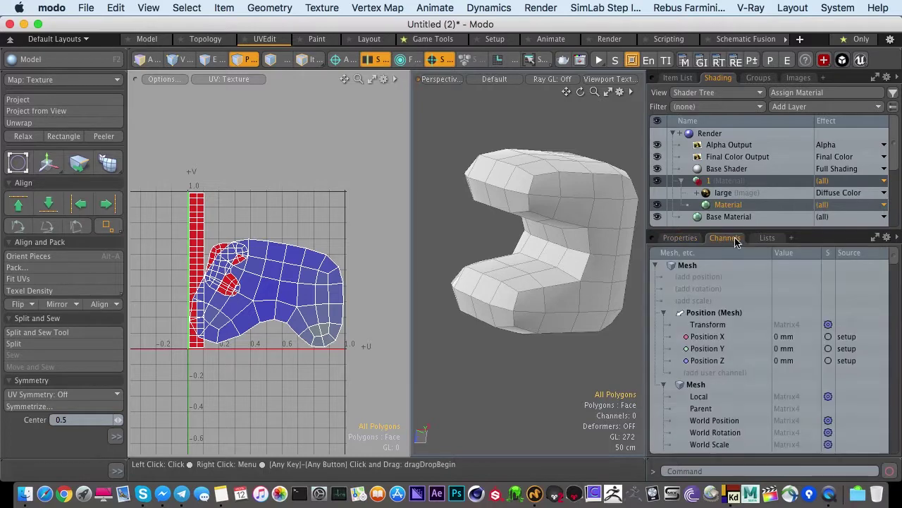
click(767, 239)
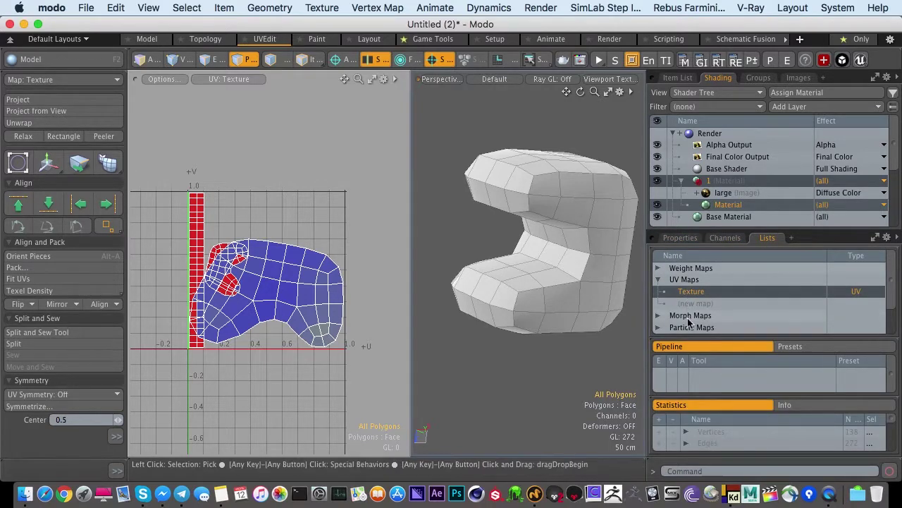
click(681, 296)
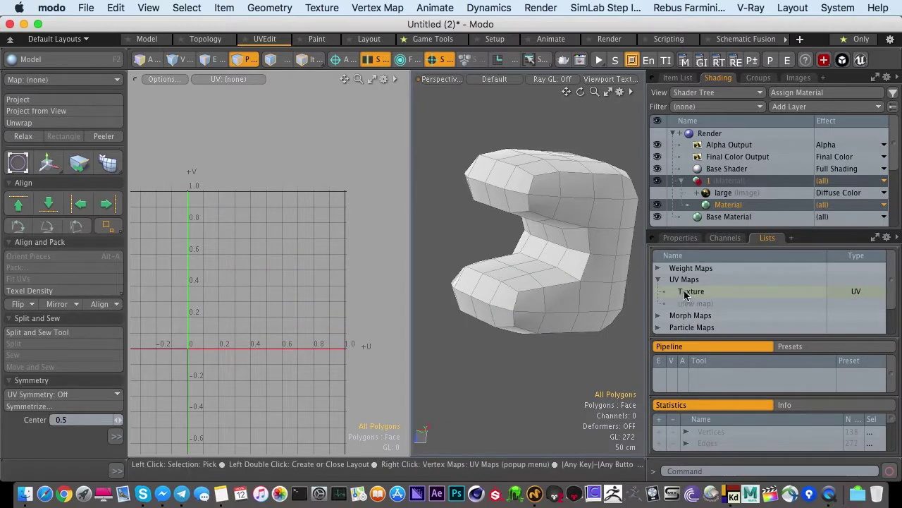
click(684, 293)
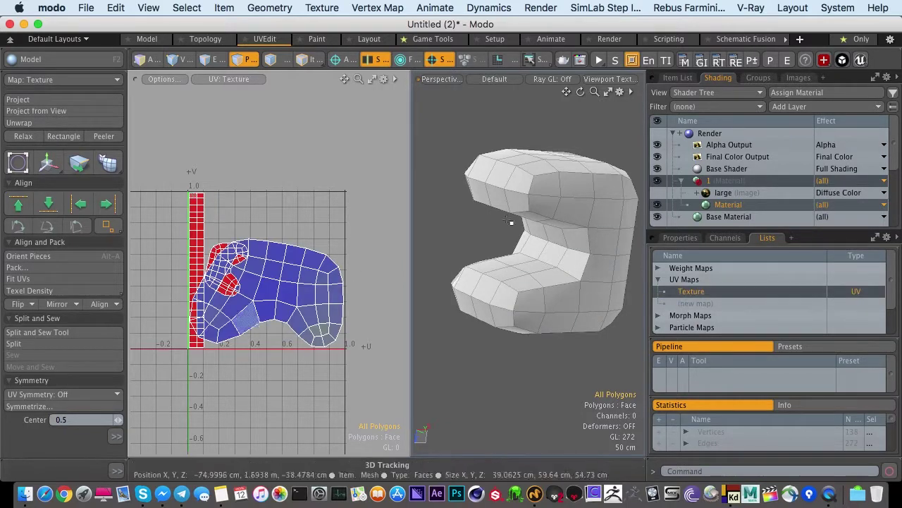
Set the active UV map to none and switch it back to Texture.
click(29, 81)
click(32, 73)
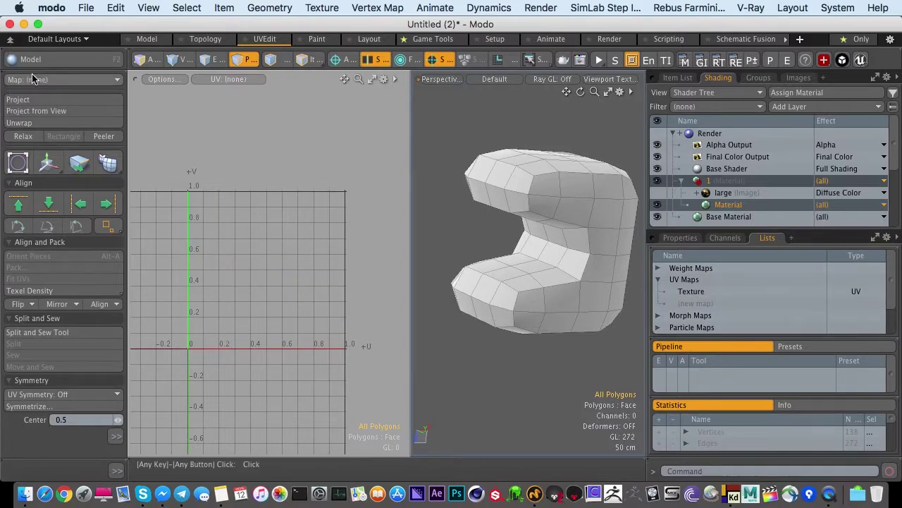
click(31, 79)
click(34, 82)
click(32, 80)
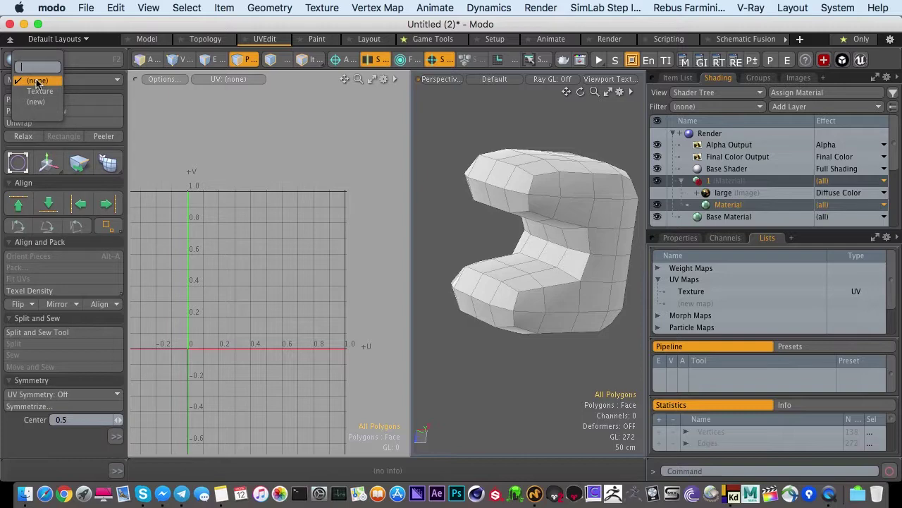
click(37, 92)
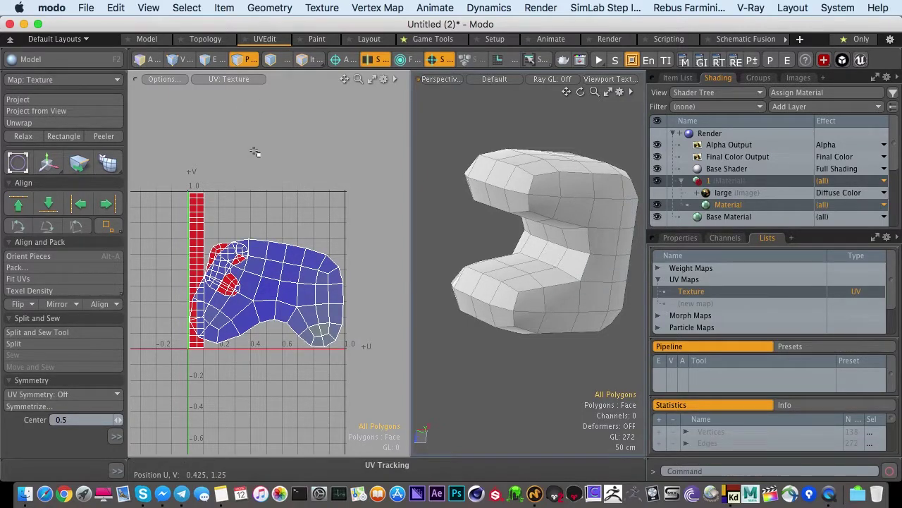
Pack the UV shells into the 0 to 1 space and relax the lower C-shaped shell.
key(super+z)
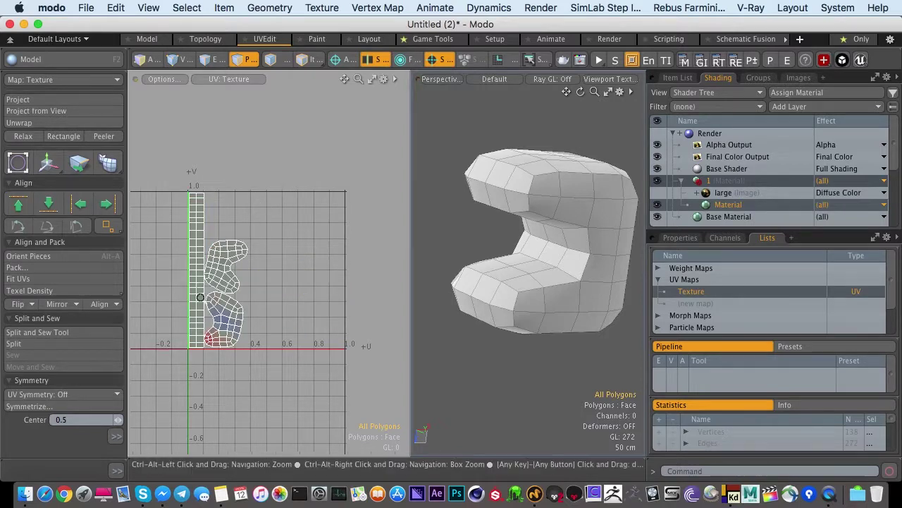
ctrl+alt+drag(204, 302, 241, 314)
double_click(233, 339)
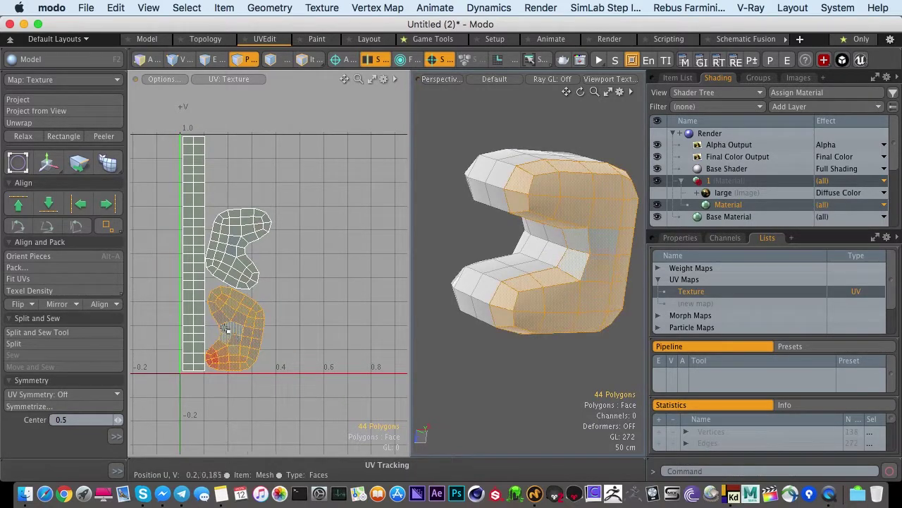
key(shift+r)
key(q)
click(297, 272)
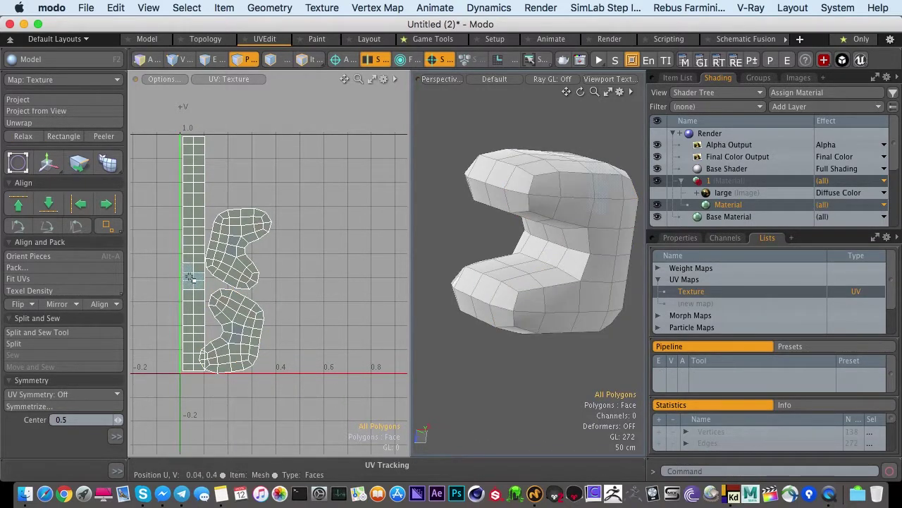
Select the straight strip shell and move it to the negative U side of the 0 to 1 space.
double_click(192, 275)
alt+shift+drag(176, 281, 222, 283)
key(w)
key(space)
click(176, 275)
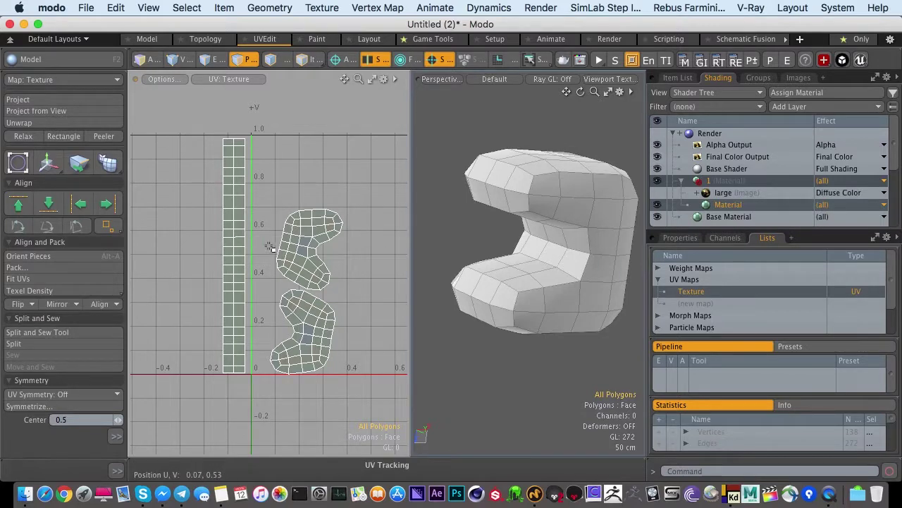
Turn the UV view's Show Distortion display off and on again.
right_click(157, 134)
click(150, 292)
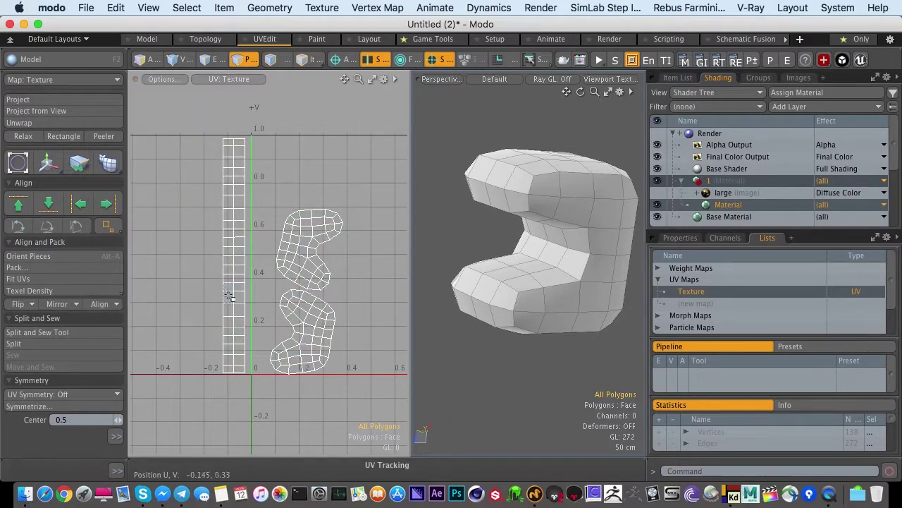
alt+drag(254, 296, 209, 295)
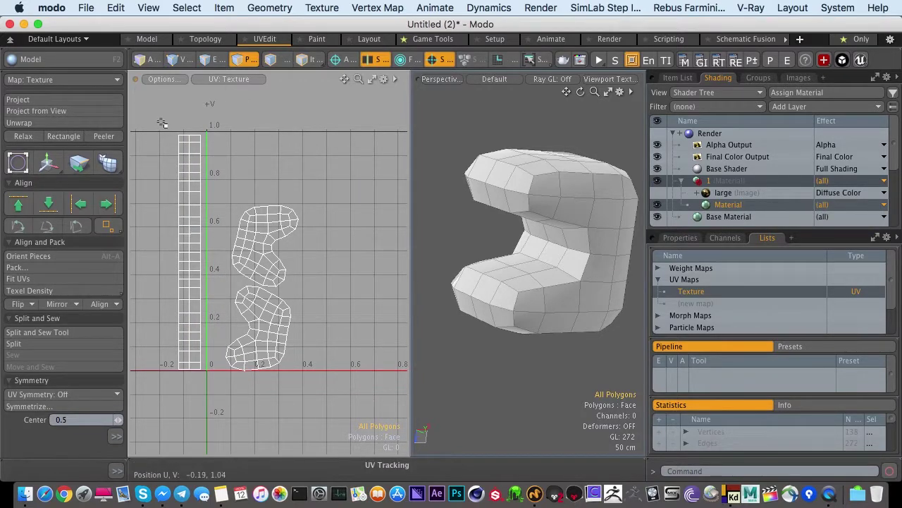
click(162, 80)
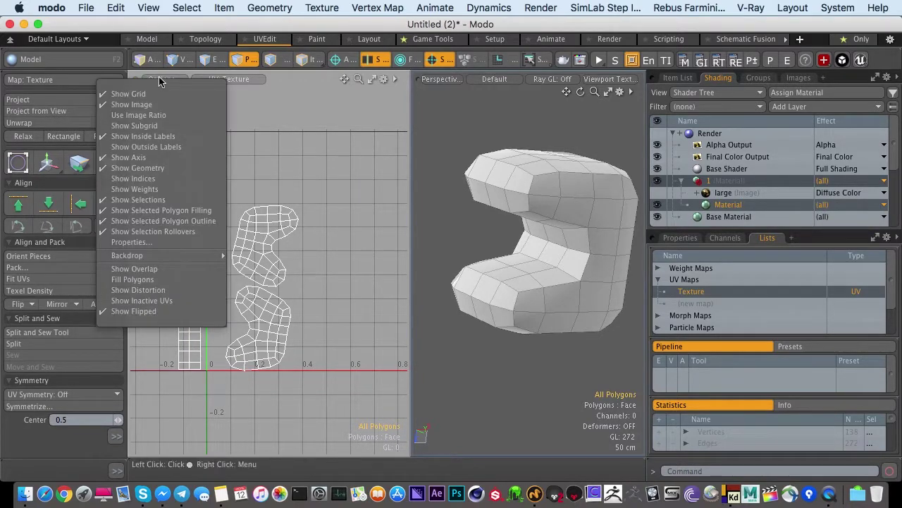
click(136, 290)
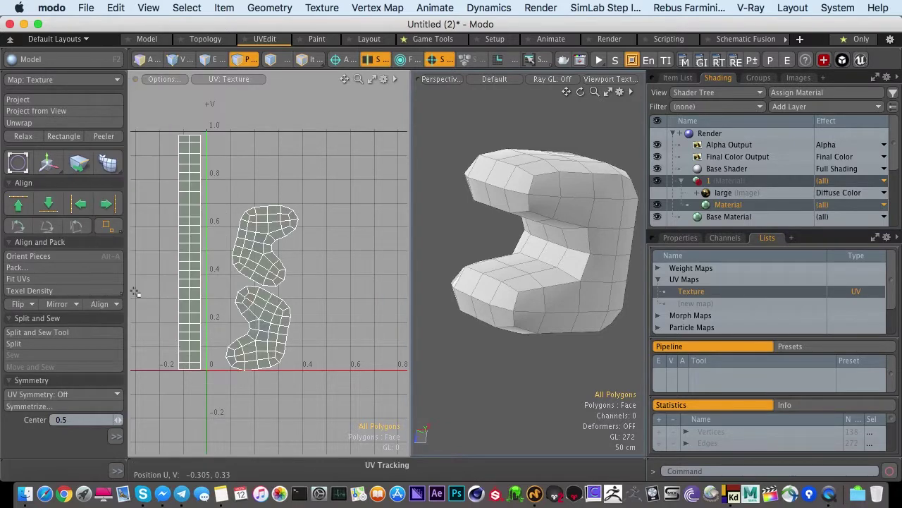
Move the strip shell across the two C-shaped shells to about U 0.4 to 0.5 and deselect it.
click(181, 268)
drag(186, 268, 320, 268)
click(216, 222)
Enable Show Overlap, move the strip shell over the edges of both C-shaped shells, and inspect the overlapping polygons up close.
click(162, 80)
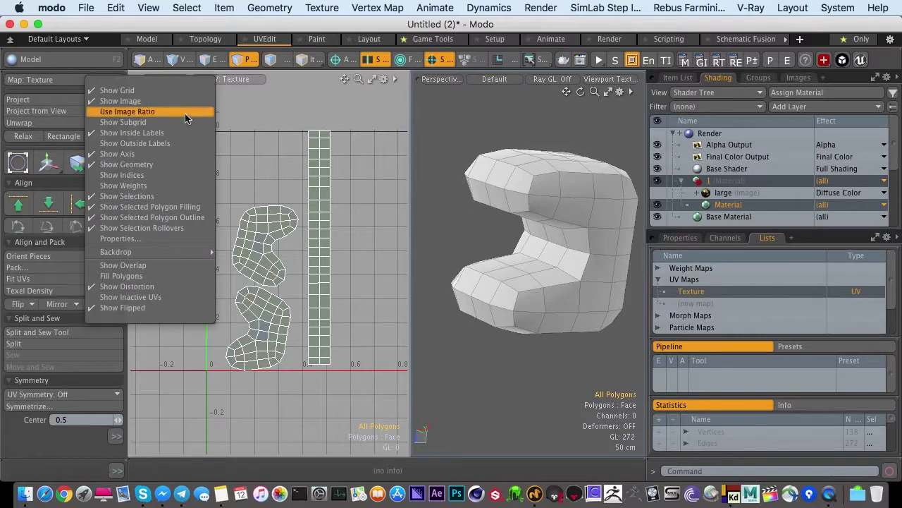
click(152, 265)
click(317, 268)
drag(316, 268, 289, 268)
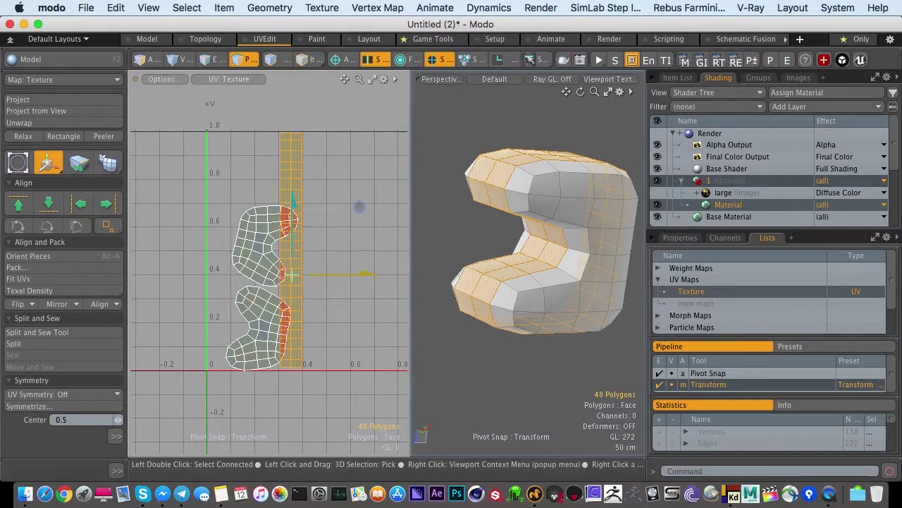
click(205, 257)
ctrl+alt+drag(282, 224, 415, 270)
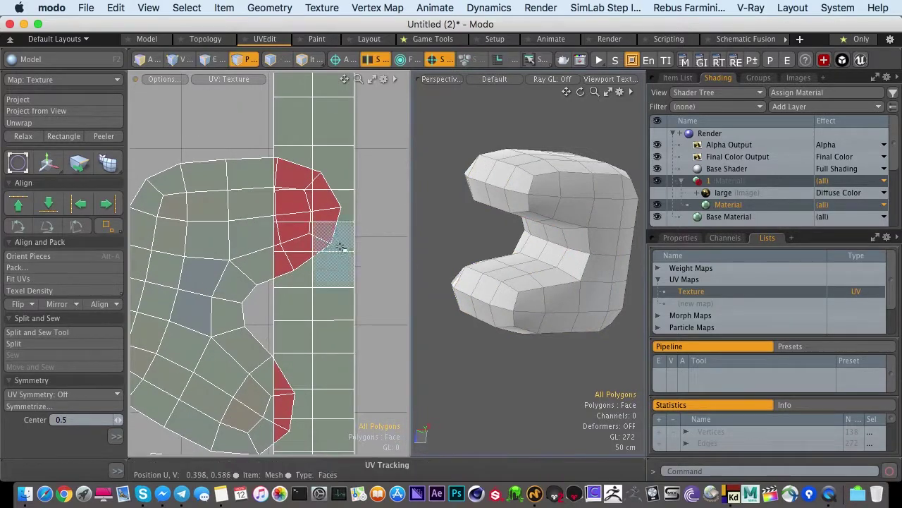
ctrl+alt+drag(308, 244, 190, 204)
Disable Show Overlap and Show Distortion in the UV view.
click(163, 79)
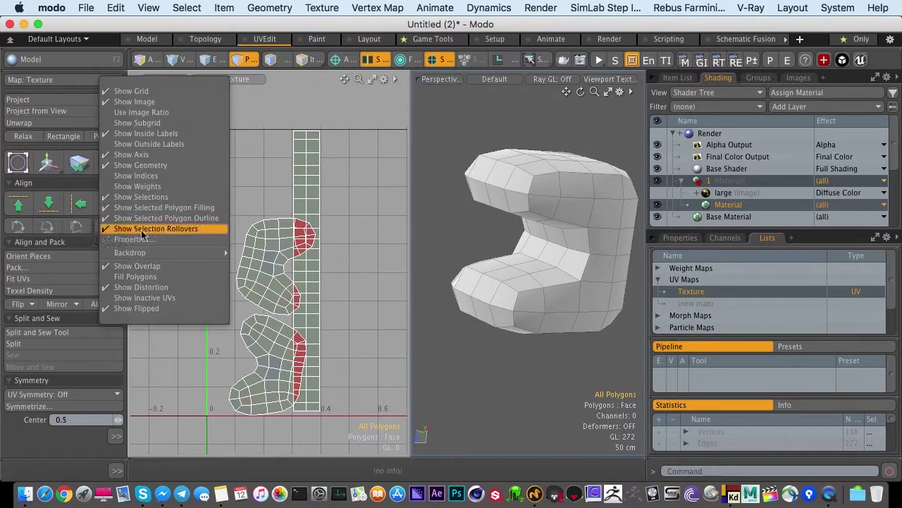
click(141, 266)
click(163, 79)
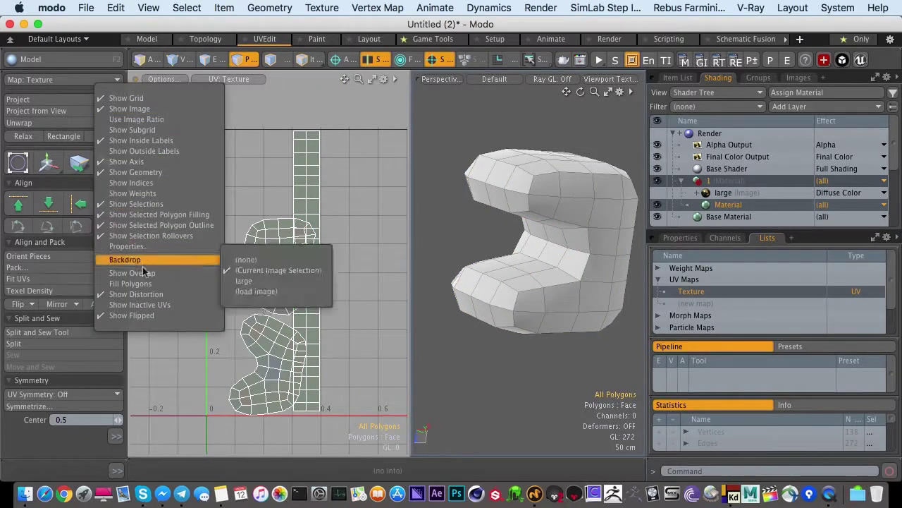
click(135, 294)
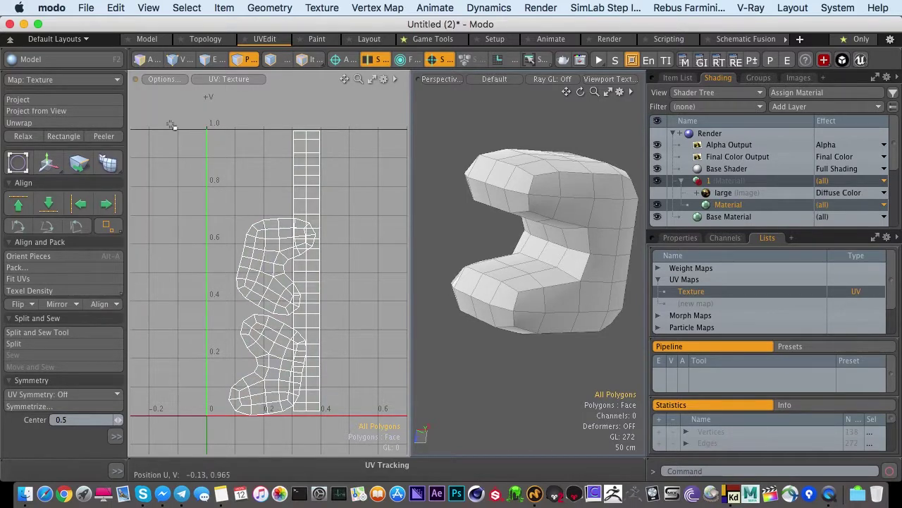
Turn Fill Polygons on for the UV shells and off again.
click(163, 80)
click(122, 286)
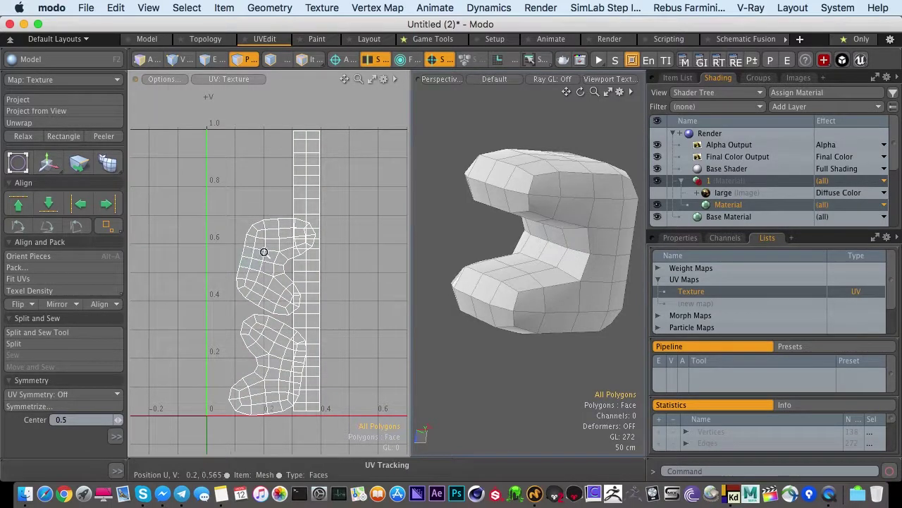
mouse_move(264, 252)
ctrl+alt+mouse_down()
mouse_move(395, 300)
mouse_move(257, 256)
ctrl+alt+mouse_up()
click(160, 82)
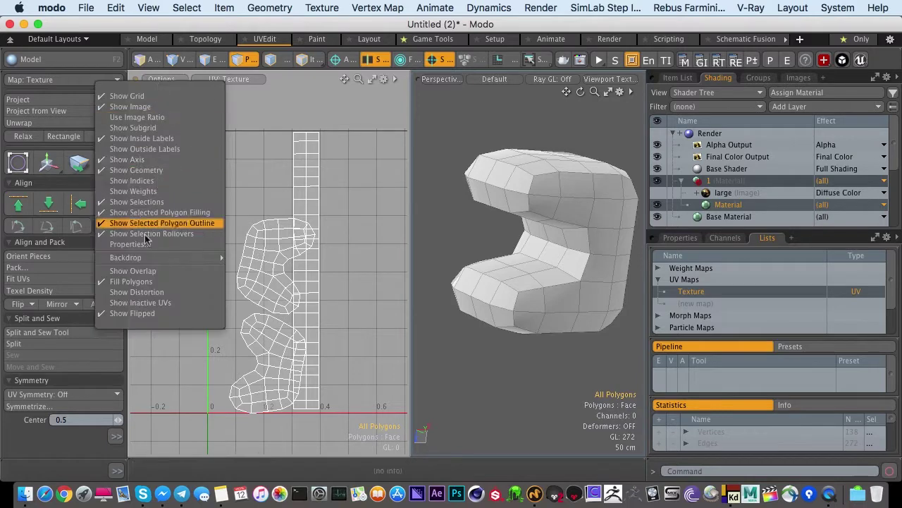
click(142, 281)
Enable Show Distortion again and move the upper C-shaped shell away from the strip, towards the U = 0 axis.
click(162, 81)
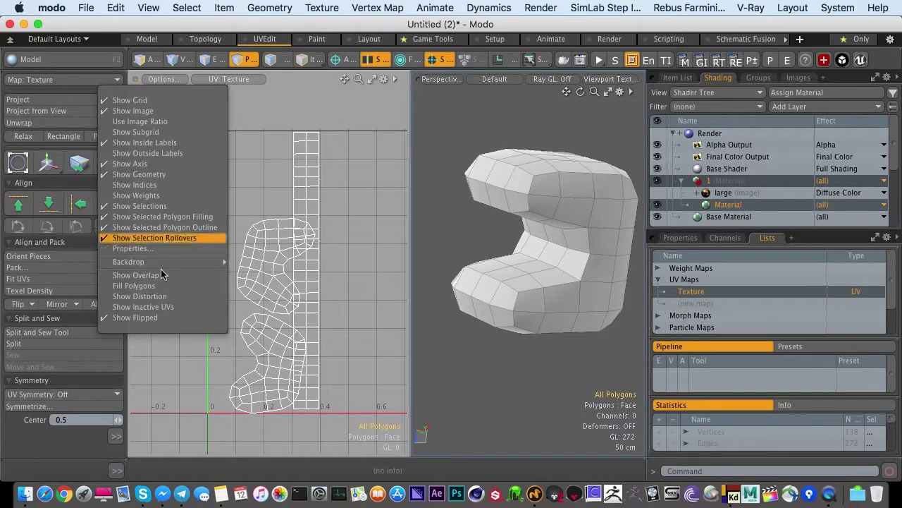
mouse_move(125, 264)
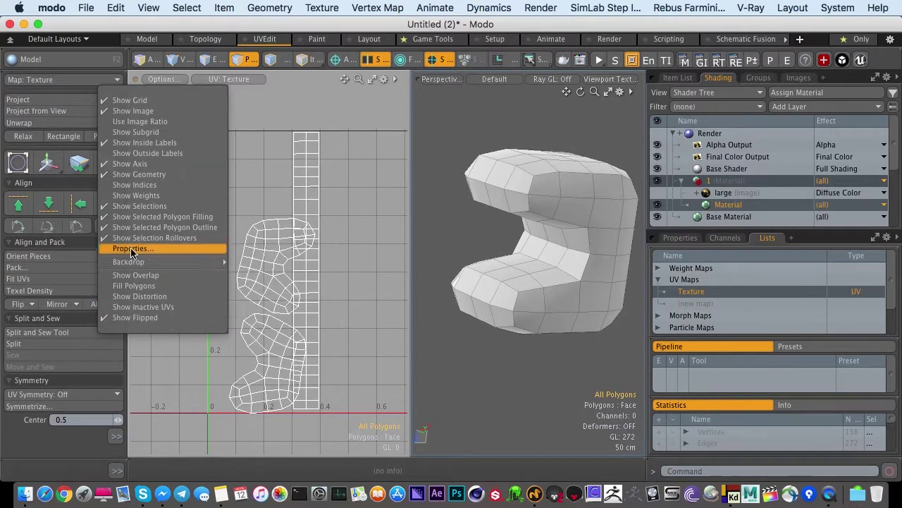
click(248, 178)
click(157, 79)
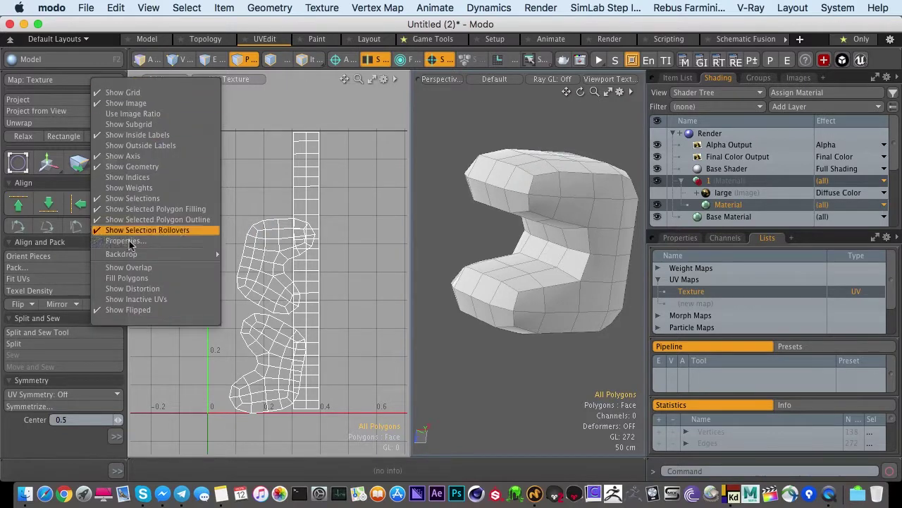
click(132, 289)
key(w)
drag(254, 279, 212, 264)
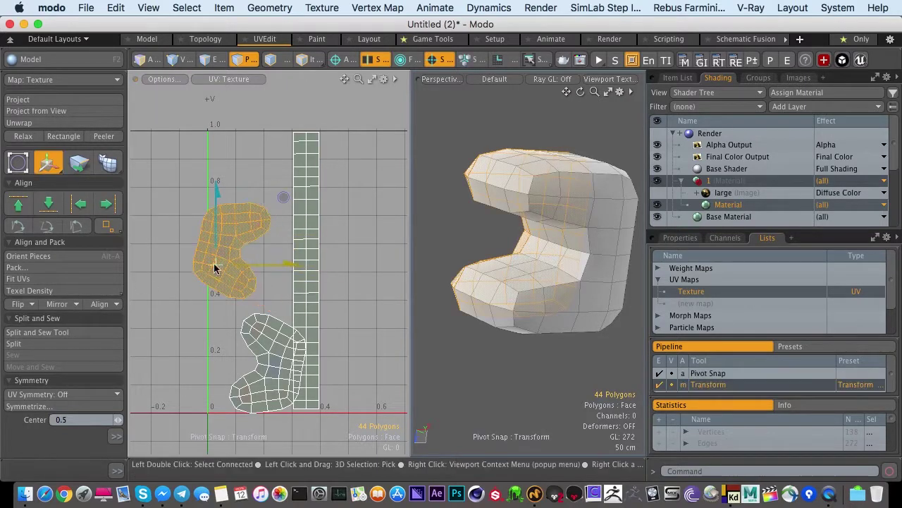
Try to move the six polygons along the outer back edge of the upper C-shaped shell.
key(space)
mouse_move(212, 215)
mouse_down()
mouse_move(198, 268)
mouse_move(177, 231)
mouse_up()
key(w)
key(ctrl+z)
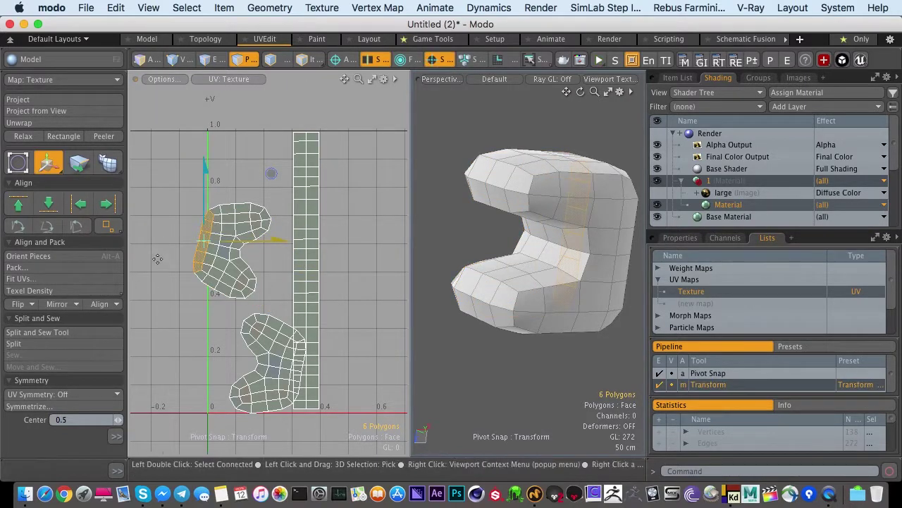
Enlarge the tool properties area to expose the Transform settings and try moving the selected edge polygons again.
click(117, 471)
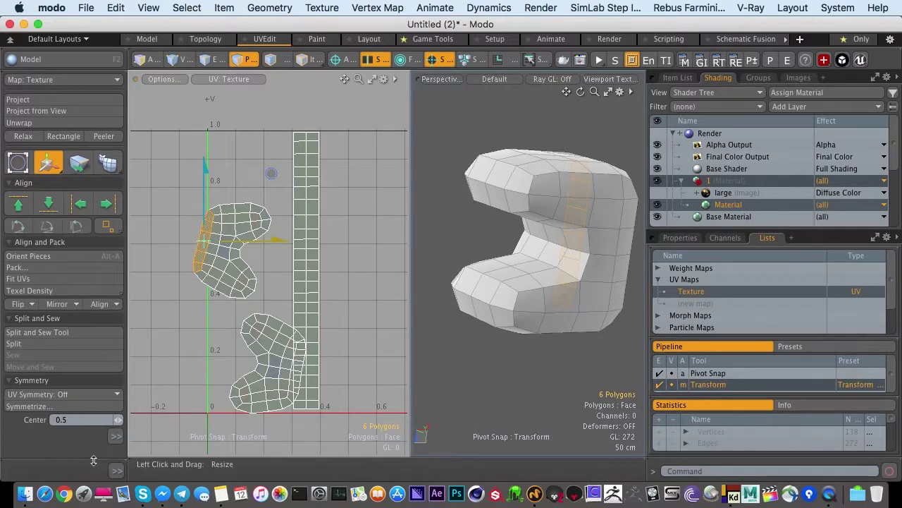
drag(91, 459, 78, 266)
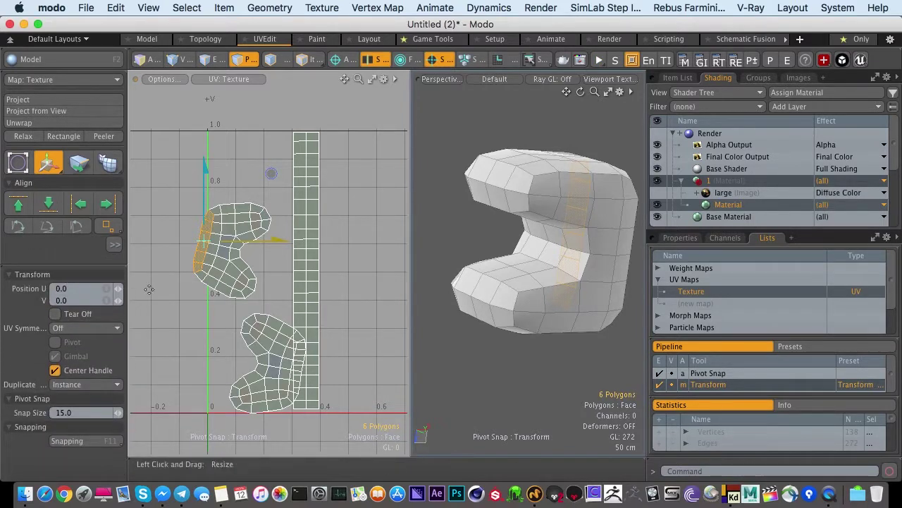
drag(204, 241, 161, 229)
key(space)
click(179, 296)
Select the whole upper C-shaped shell, scale it up to compare its distortion colouring, and deselect it.
alt+drag(173, 280, 364, 278)
double_click(215, 235)
key(shift+r)
key(space)
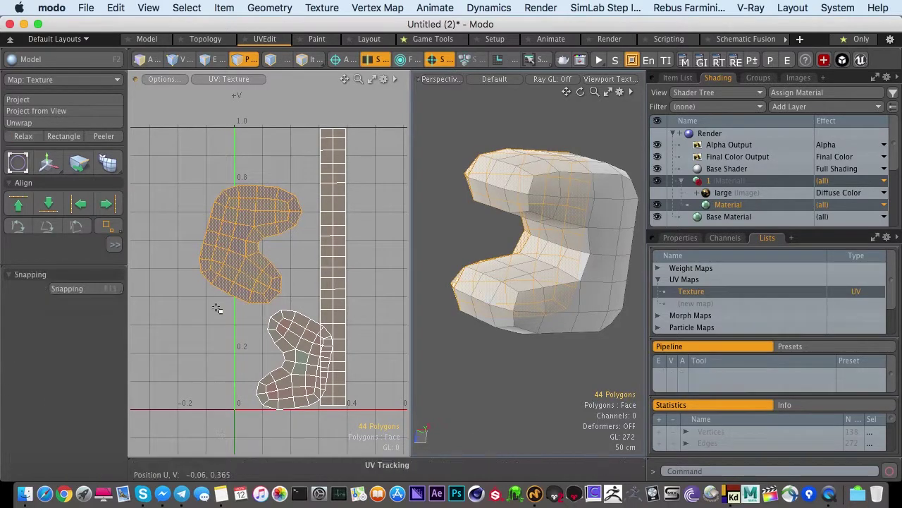
click(216, 310)
Select the strip shell and move it clear of the C-shaped shells to about U 0.47 to 0.56.
double_click(328, 272)
key(w)
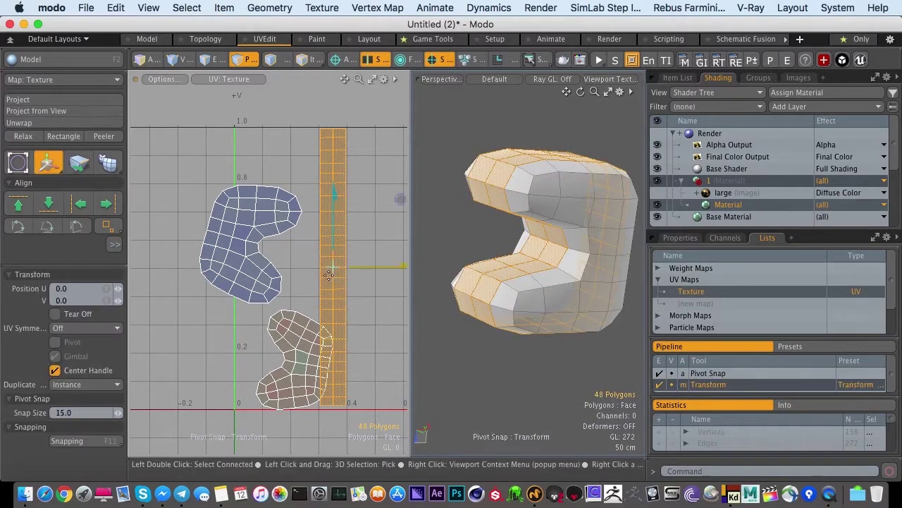
drag(341, 268, 249, 274)
key(space)
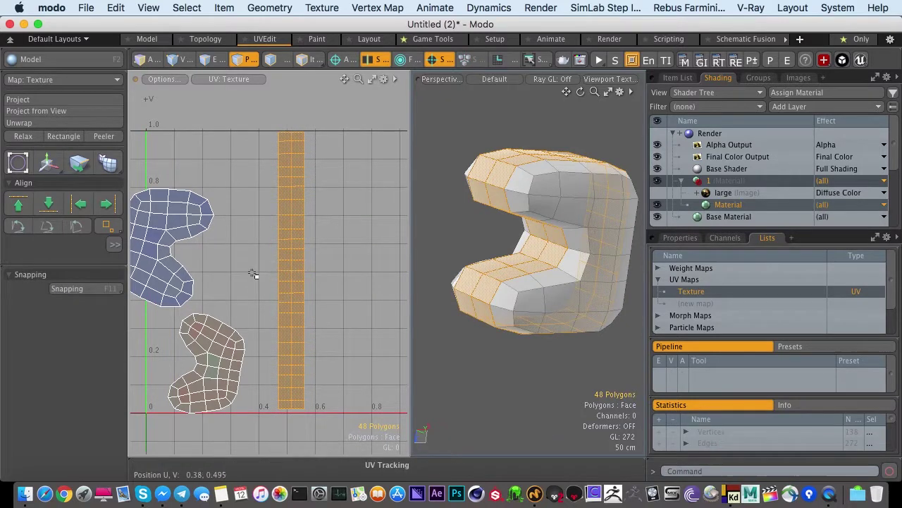
Examine where the strip's polygons lie on the 3D mesh by selecting part of the strip, and clear the selection.
alt+drag(477, 282, 624, 215)
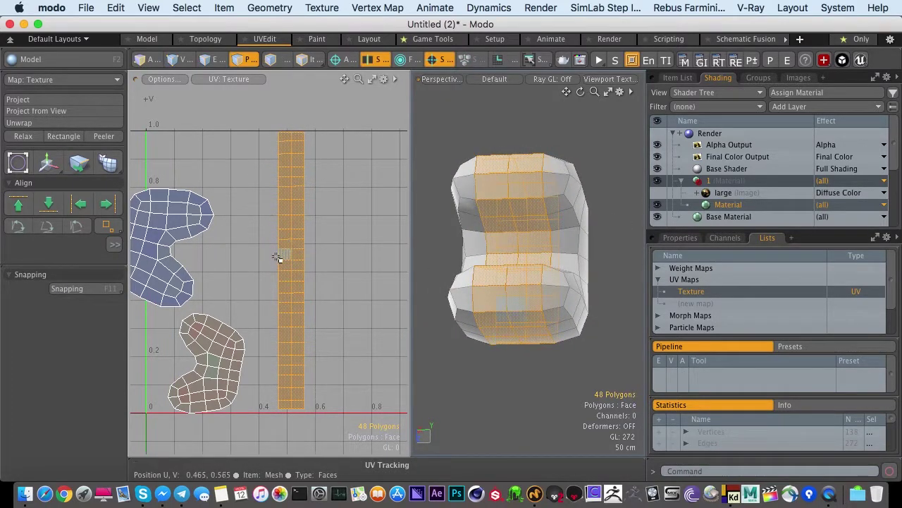
alt+drag(494, 317, 461, 185)
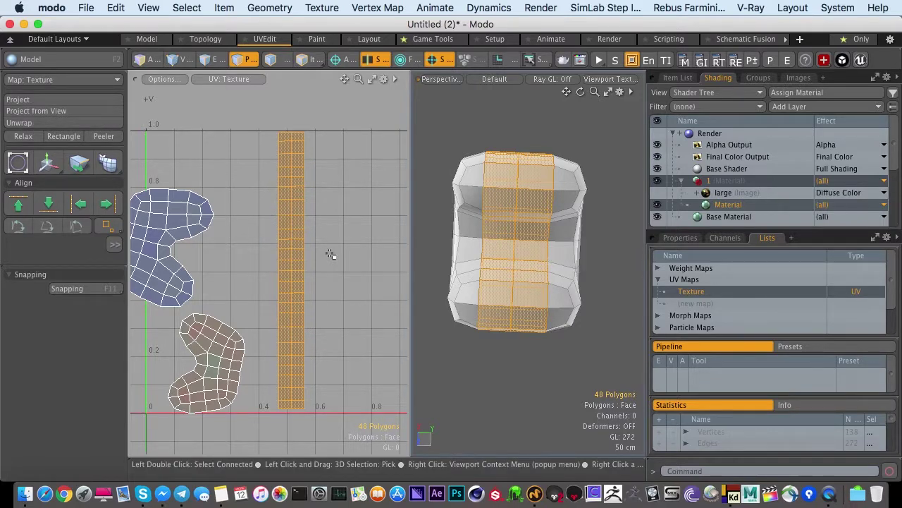
drag(280, 258, 282, 182)
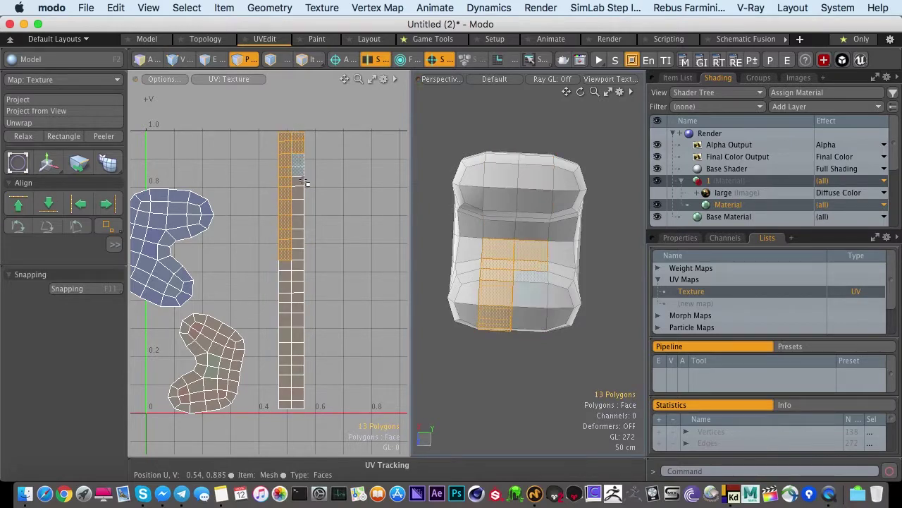
click(332, 186)
Make the empty Mesh (2) item the active layer in the item list.
scroll(515, 274, down, 5)
alt+drag(513, 279, 505, 369)
ctrl+alt+drag(505, 369, 537, 334)
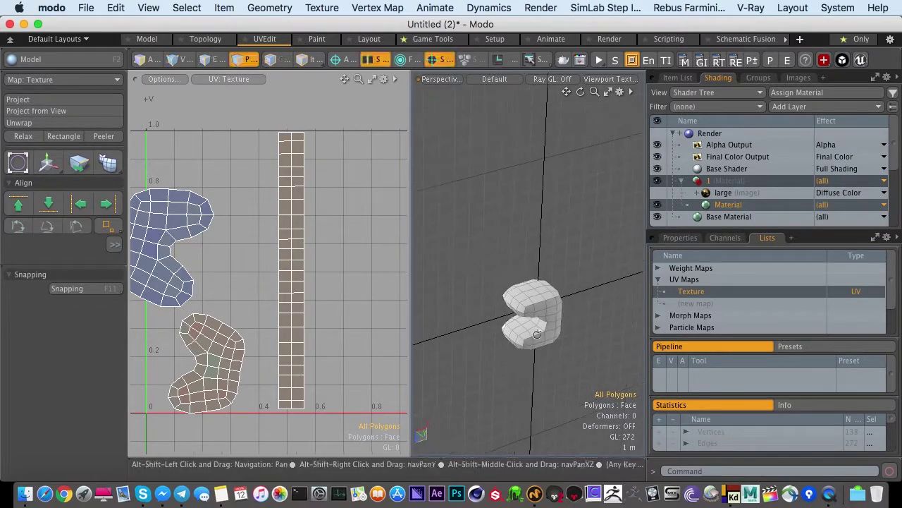
click(677, 78)
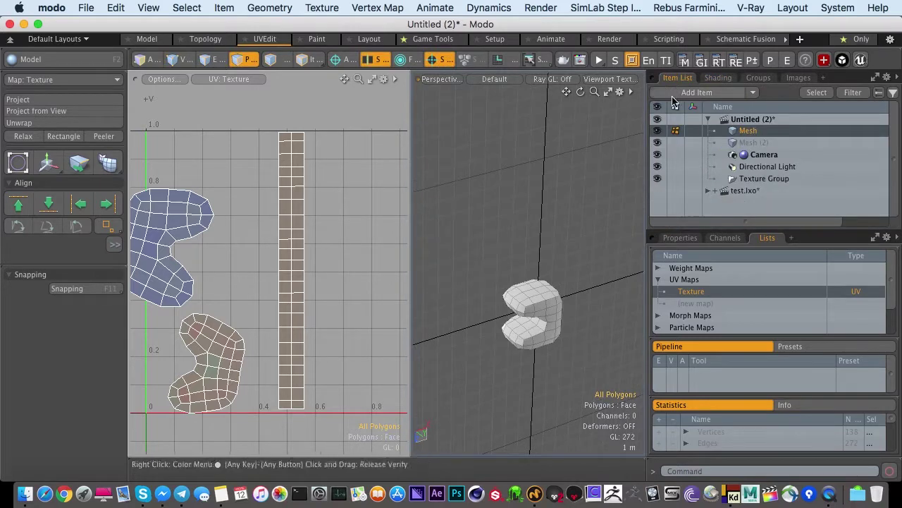
click(752, 144)
Start a Tube primitive and place its first three path points, the third at about X 6.15 m, Z -1 m.
click(35, 61)
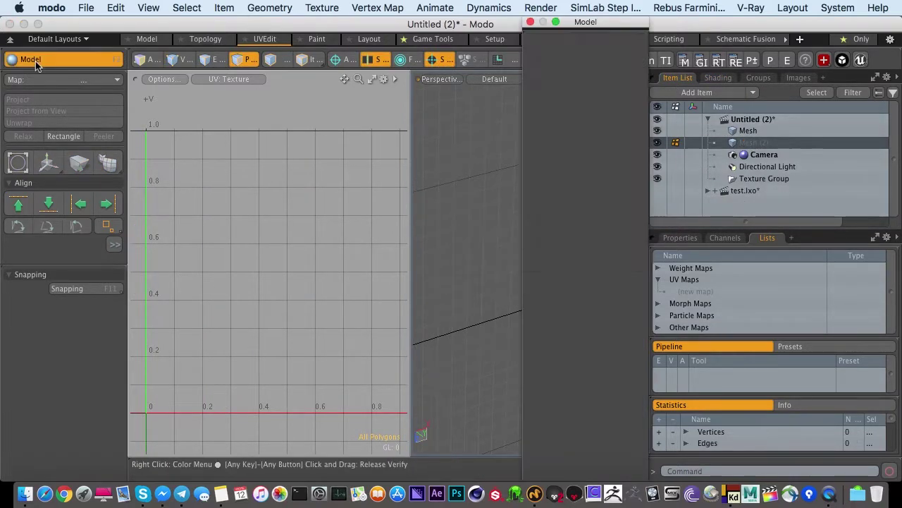
click(564, 74)
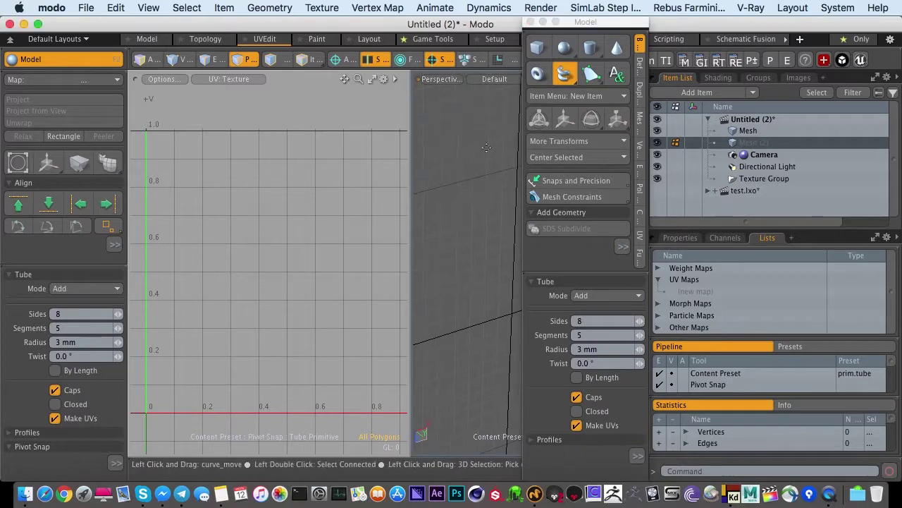
drag(570, 23, 251, 87)
click(469, 150)
click(545, 185)
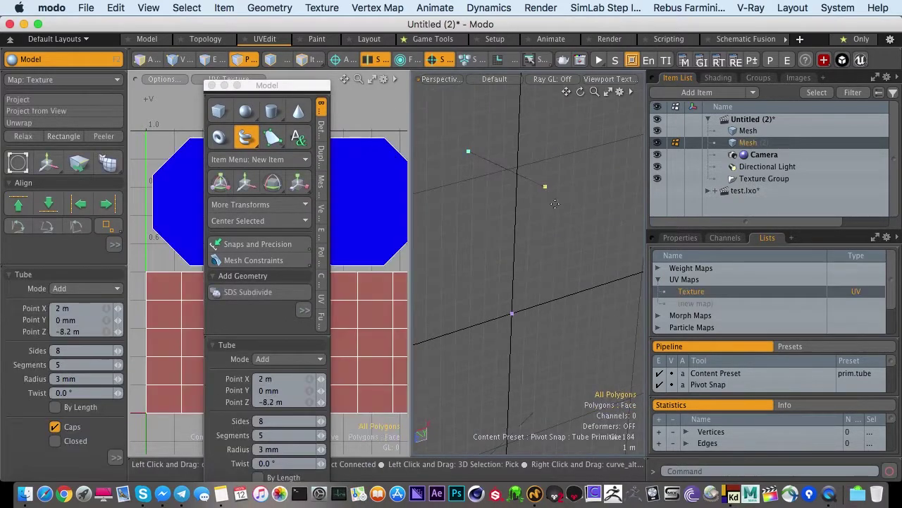
click(594, 272)
alt+drag(538, 294, 422, 199)
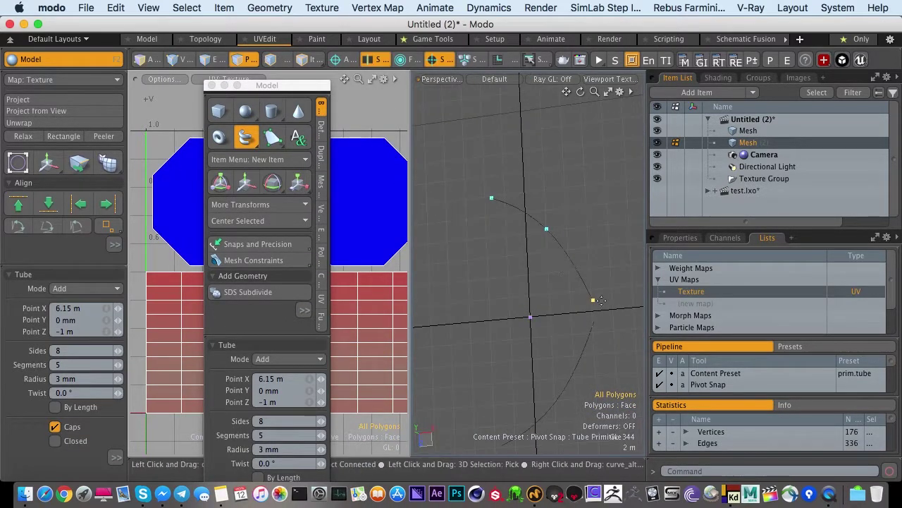
Add a fourth tube point at about X 11.6 m, Z -9.7 m and shift the third to X 6.85 m, Z -3.6 m.
drag(598, 303, 643, 203)
alt+shift+drag(607, 227, 536, 196)
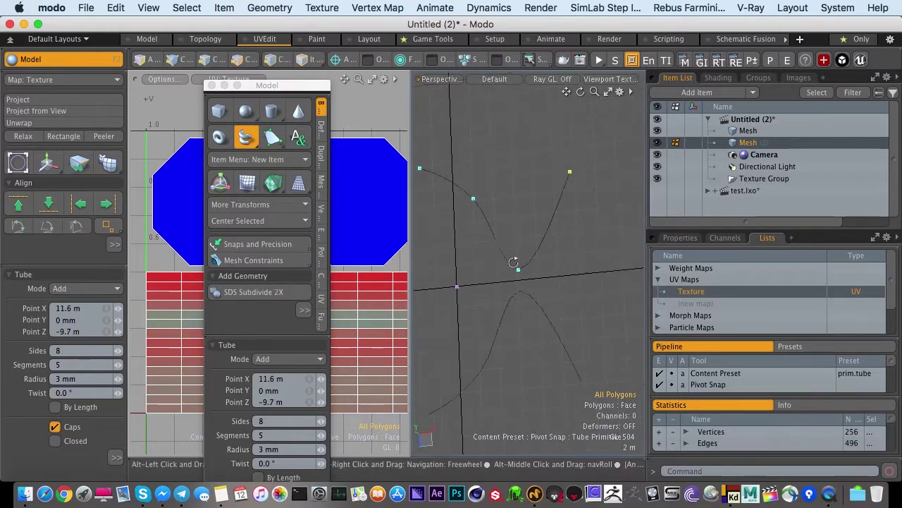
drag(526, 270, 532, 244)
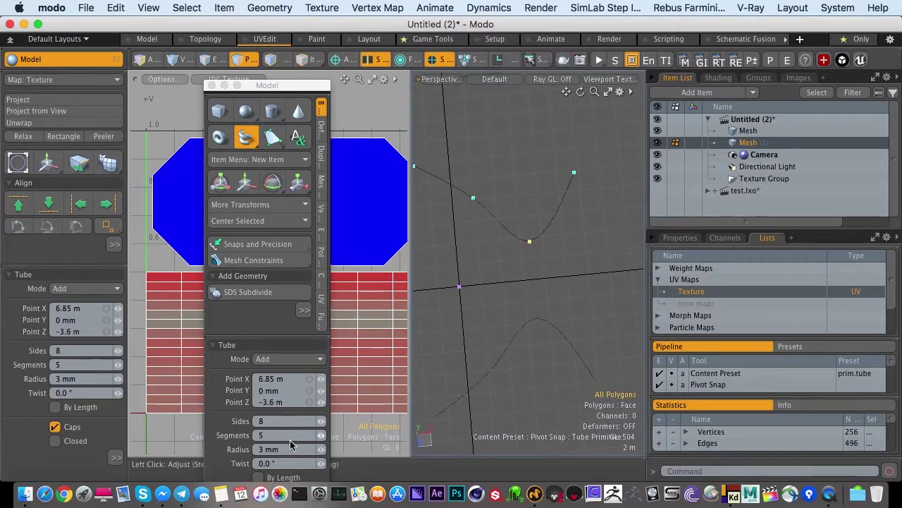
Increase the tube's radius to 62.4 cm.
mouse_move(318, 457)
mouse_down()
mouse_move(326, 451)
mouse_move(300, 449)
mouse_move(336, 426)
mouse_move(329, 445)
mouse_up()
alt+drag(465, 279, 496, 285)
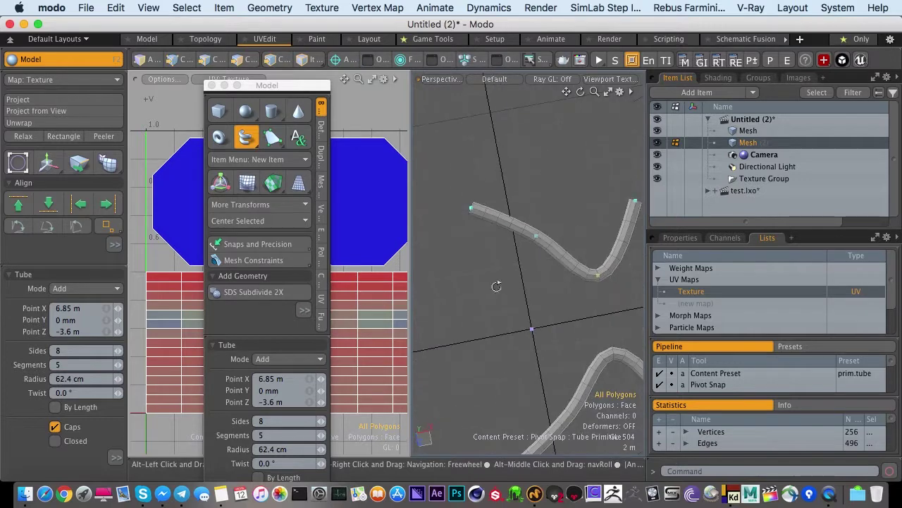
Move the tube's fourth point to about X 15.4 m, Z -21 m and add five more points, the last at about X 35.6 m, Z -23.3 m.
scroll(571, 217, down, 4)
alt+shift+drag(570, 218, 498, 260)
drag(556, 250, 585, 177)
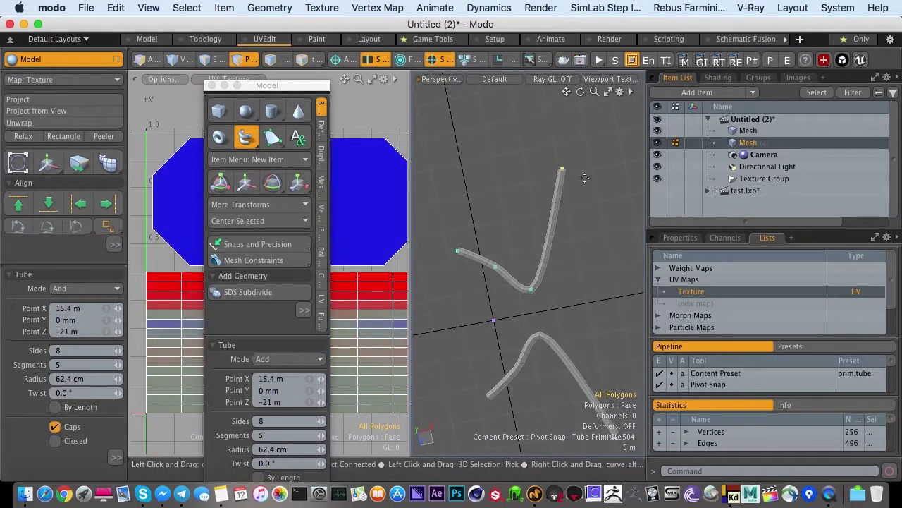
click(609, 165)
click(612, 215)
alt+shift+drag(578, 256, 498, 284)
click(566, 283)
click(615, 228)
click(607, 155)
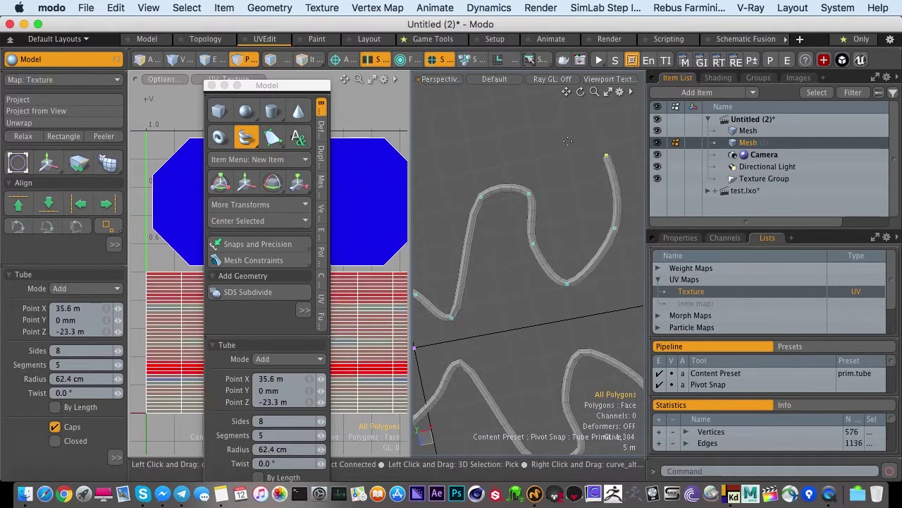
Add seven more points curving the tube back, the last at about X 5 m, Z -34.2 m, and finish the tube.
click(551, 136)
click(468, 149)
click(447, 177)
alt+shift+drag(447, 185, 568, 180)
click(512, 219)
click(469, 177)
click(500, 117)
click(521, 122)
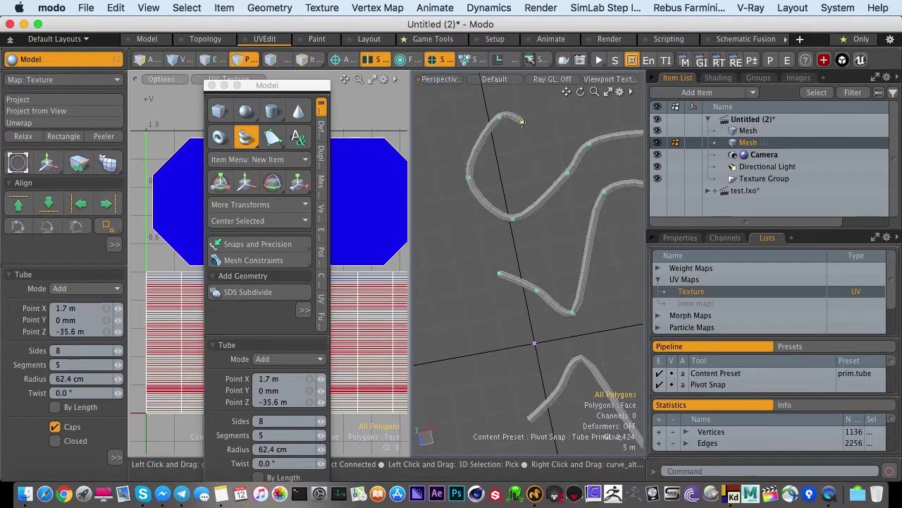
click(211, 85)
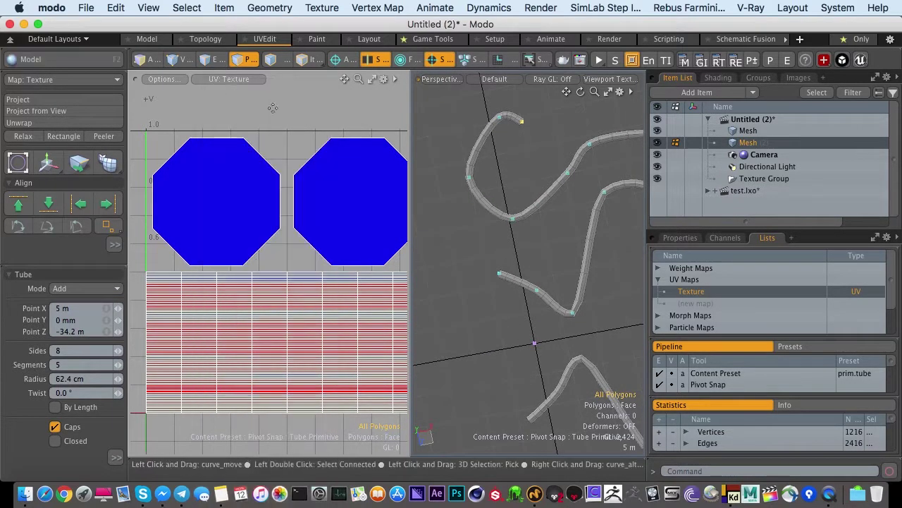
alt+shift+drag(538, 234, 547, 225)
alt+shift+drag(584, 250, 406, 261)
click(532, 322)
key(q)
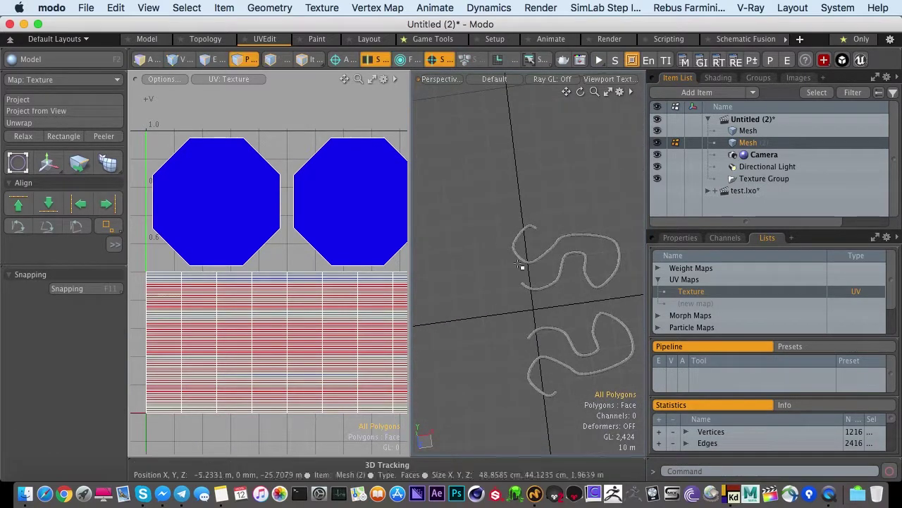
Delete the mirrored copy of the tube so only a single curved tube is kept.
double_click(557, 329)
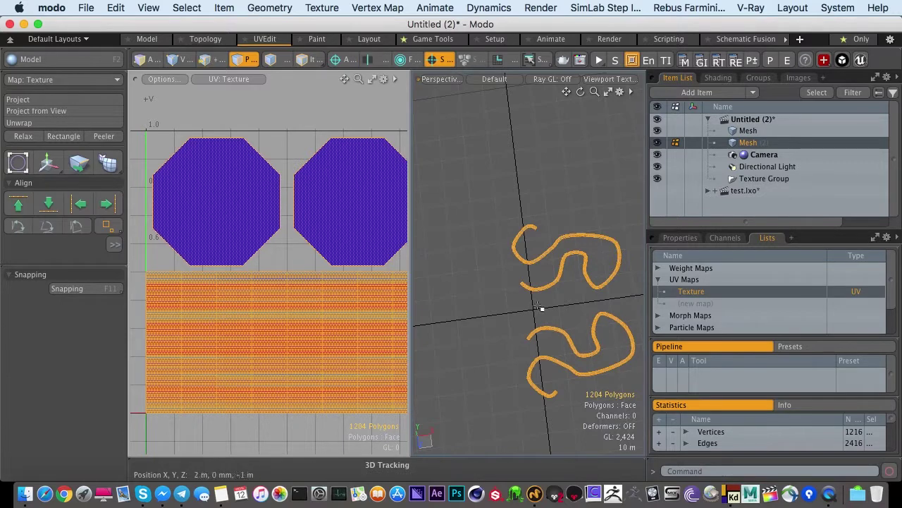
double_click(557, 331)
key(Delete)
click(540, 291)
key(shift+a)
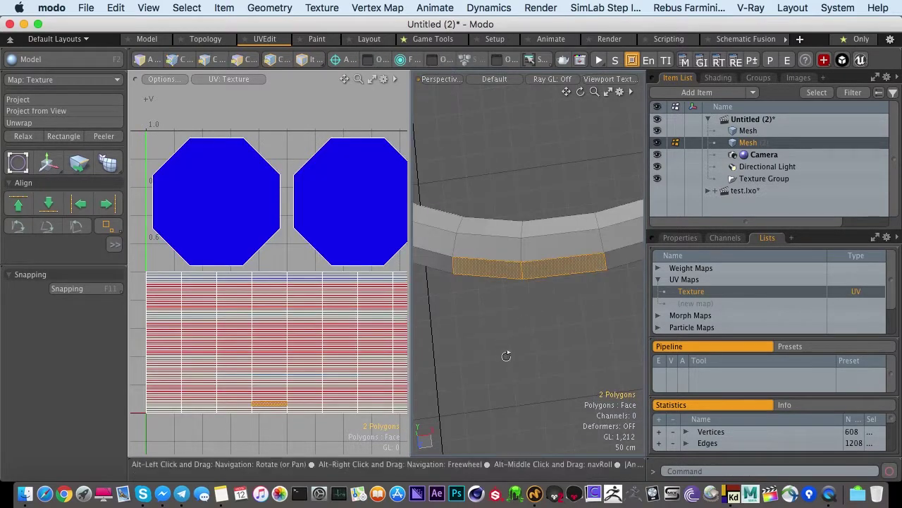
Delete the octagonal cap polygons at both ends of the tube.
alt+drag(505, 355, 498, 271)
ctrl+alt+drag(498, 272, 422, 267)
alt+drag(465, 281, 508, 325)
ctrl+alt+drag(278, 267, 272, 272)
alt+drag(272, 273, 246, 251)
click(243, 389)
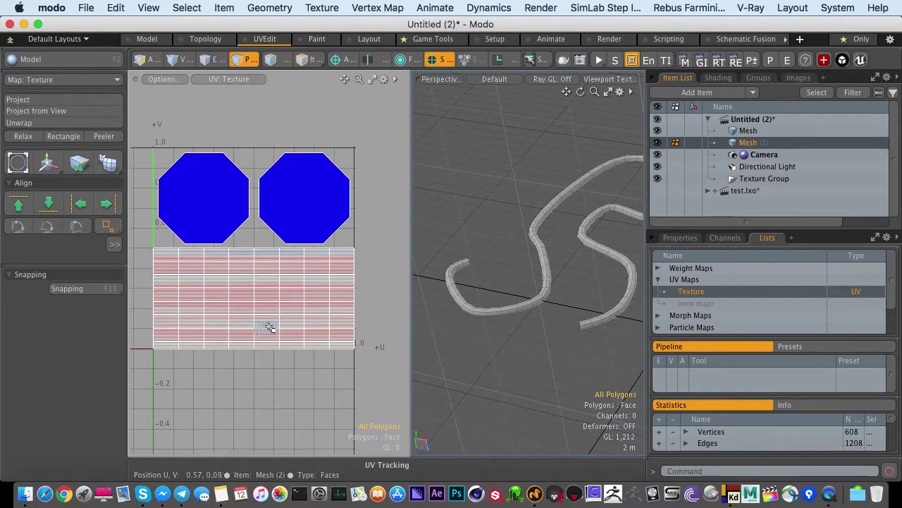
alt+drag(624, 325, 695, 351)
click(614, 326)
key(Delete)
click(564, 265)
key(Delete)
alt+drag(573, 289, 560, 337)
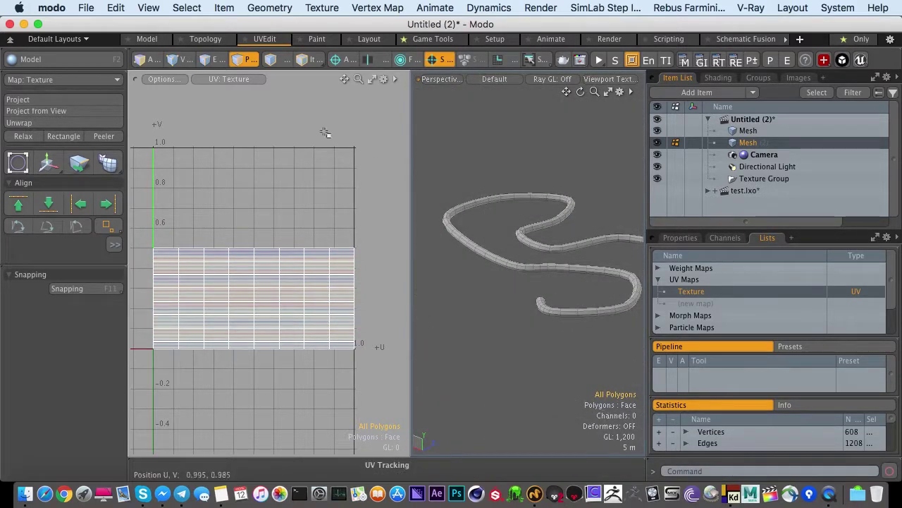
click(147, 38)
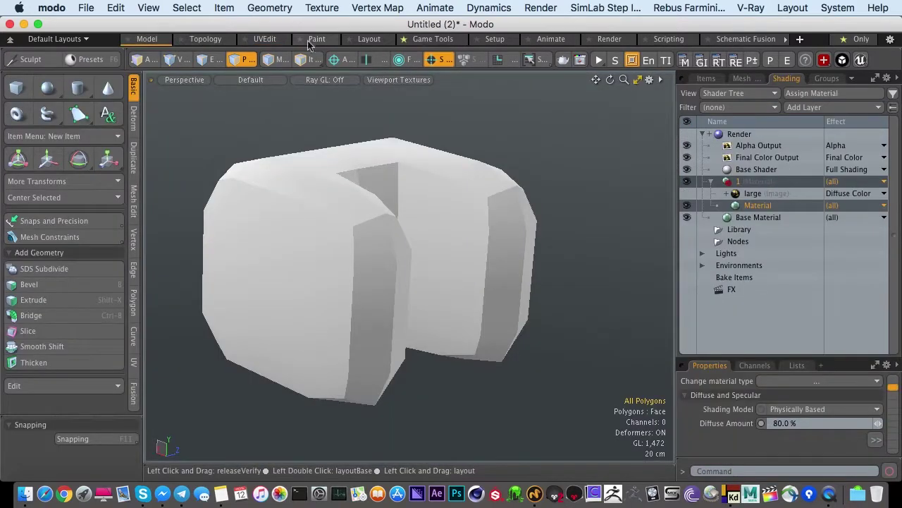
click(262, 40)
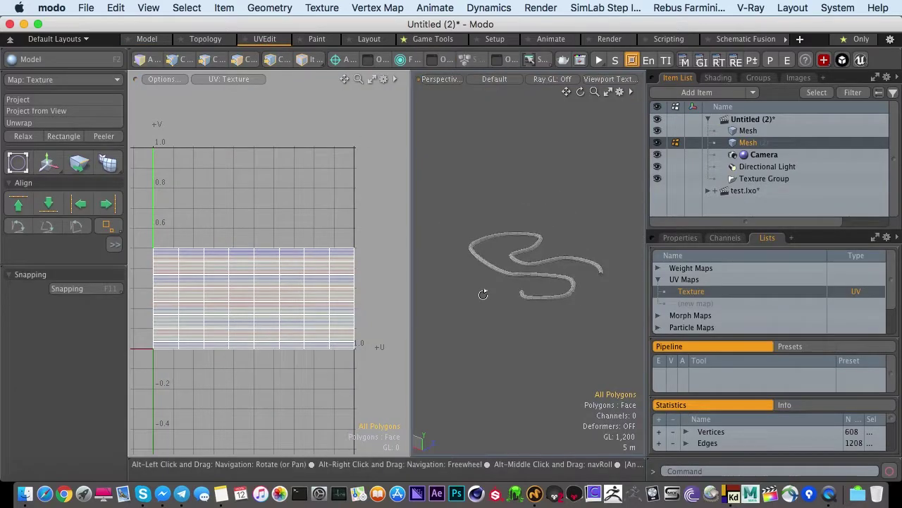
Select one lengthwise edge loop running along the entire tube as the UV seam.
key(ctrl+space)
scroll(438, 279, up, 4)
alt+drag(438, 281, 444, 332)
scroll(564, 317, up, 7)
alt+drag(568, 318, 322, 270)
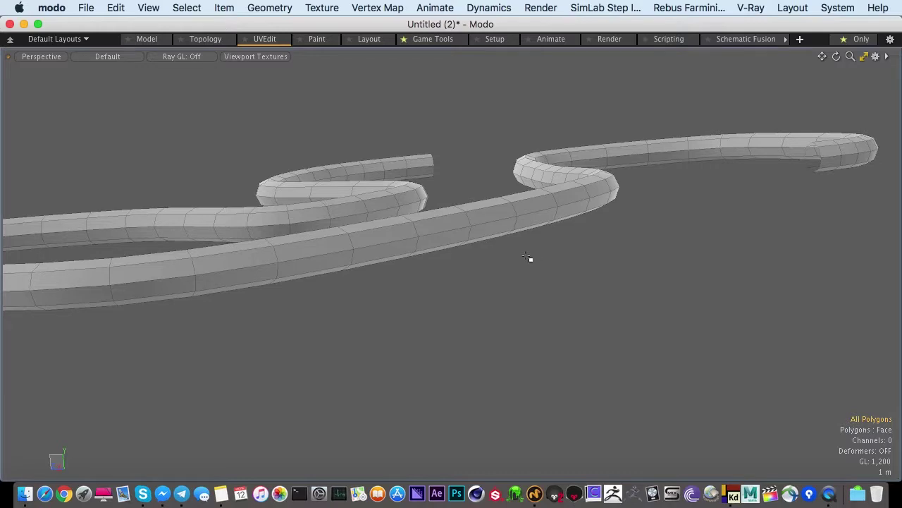
alt+drag(533, 247, 542, 278)
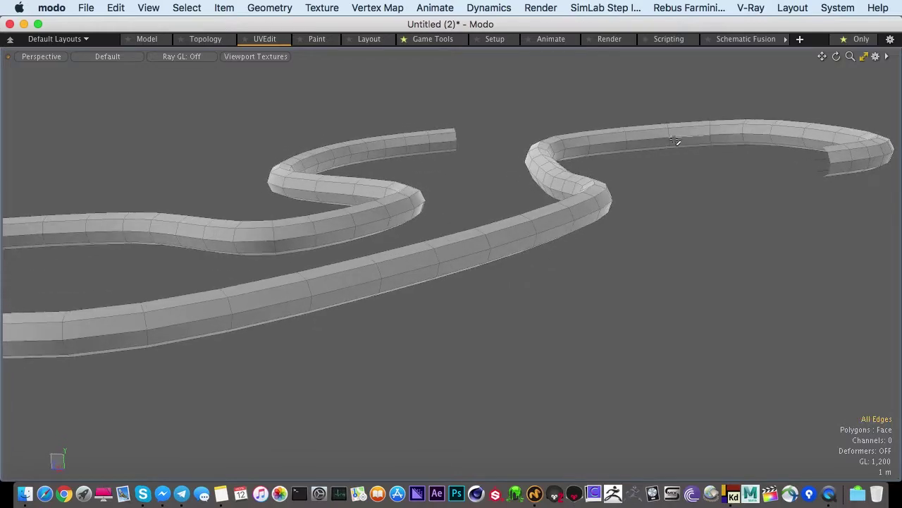
double_click(680, 139)
alt+drag(413, 249, 653, 254)
key(0)
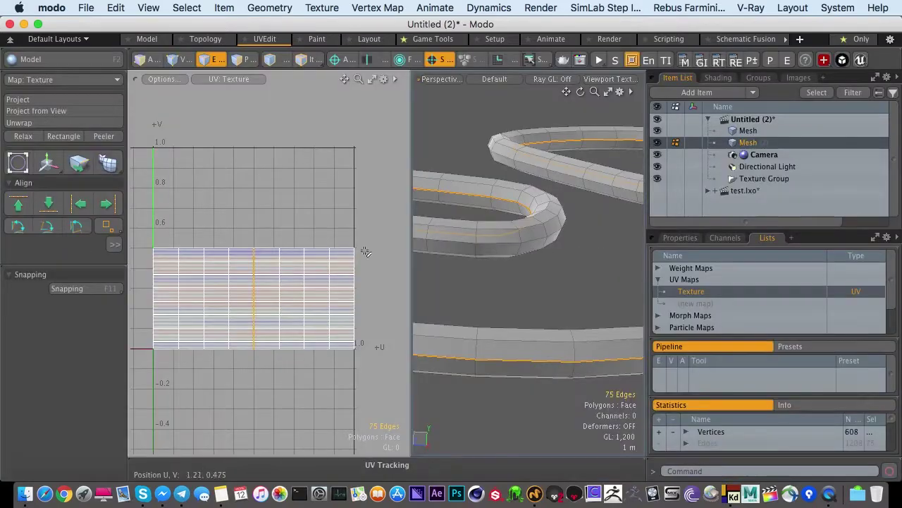
Unwrap the tube's UVs along the selected edge loop with the Conformal method at about 134 iterations.
click(19, 123)
click(247, 207)
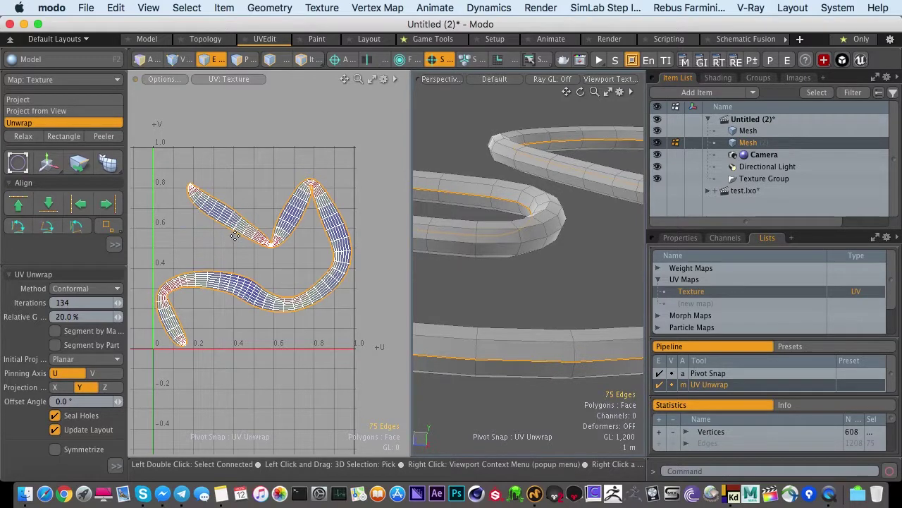
key(q)
click(220, 255)
Select all of the tube's polygons and relax their UV shell in Adaptive mode for about 52 iterations.
alt+drag(233, 259, 257, 253)
key(3)
double_click(256, 242)
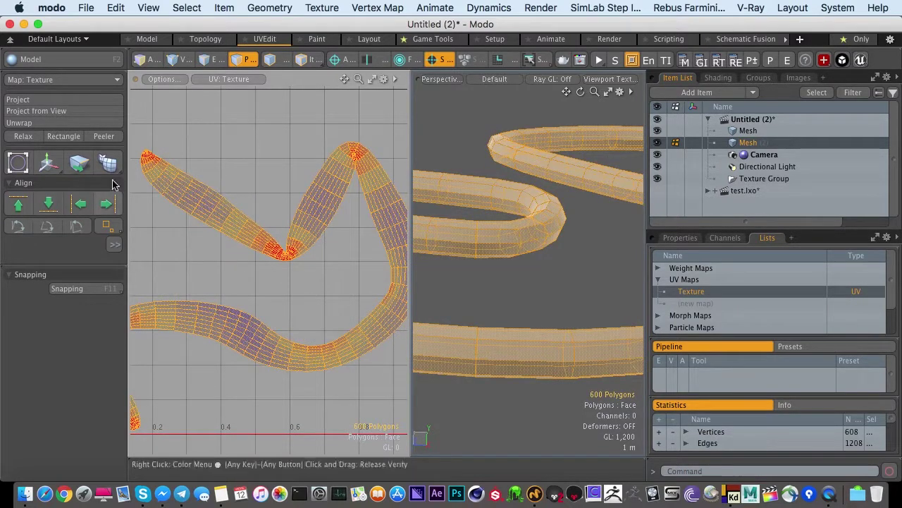
click(23, 136)
click(224, 262)
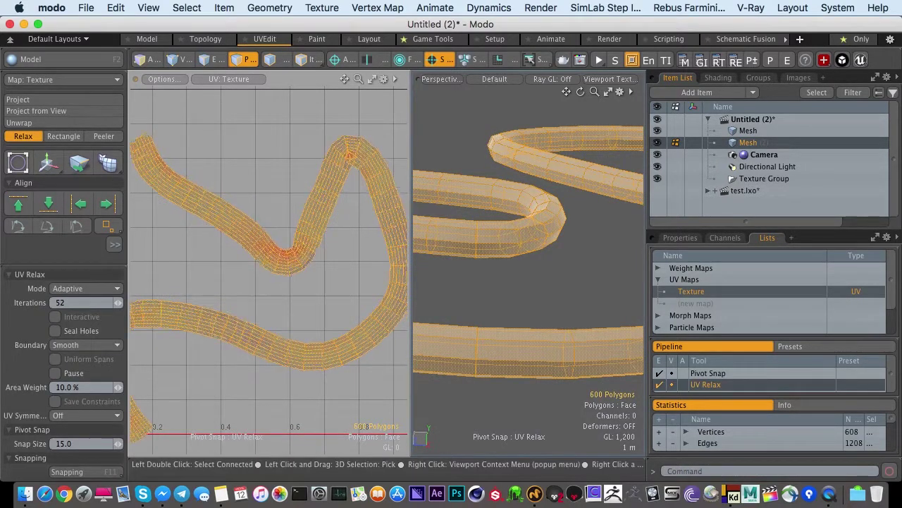
Switch the UV relaxation to Conformal mode, run it to about 977 iterations, and clear the polygon selection.
click(85, 288)
click(78, 277)
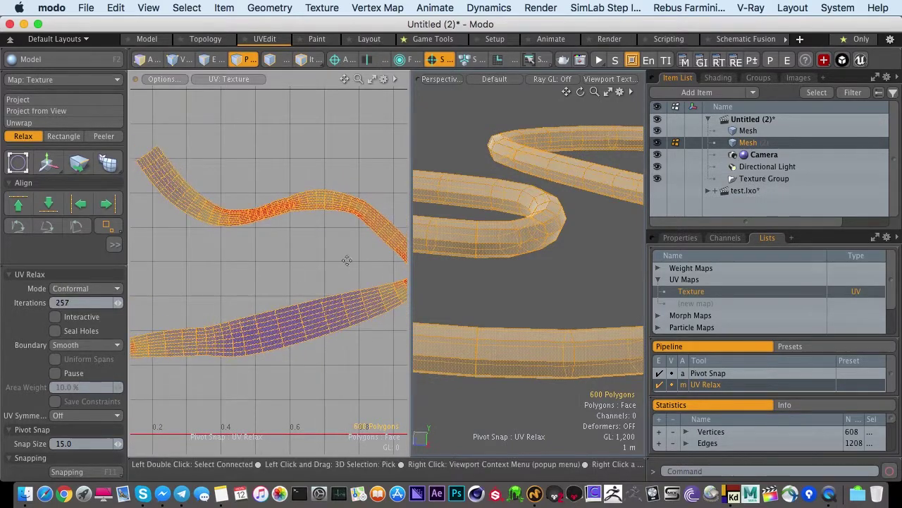
ctrl+alt+drag(346, 261, 207, 256)
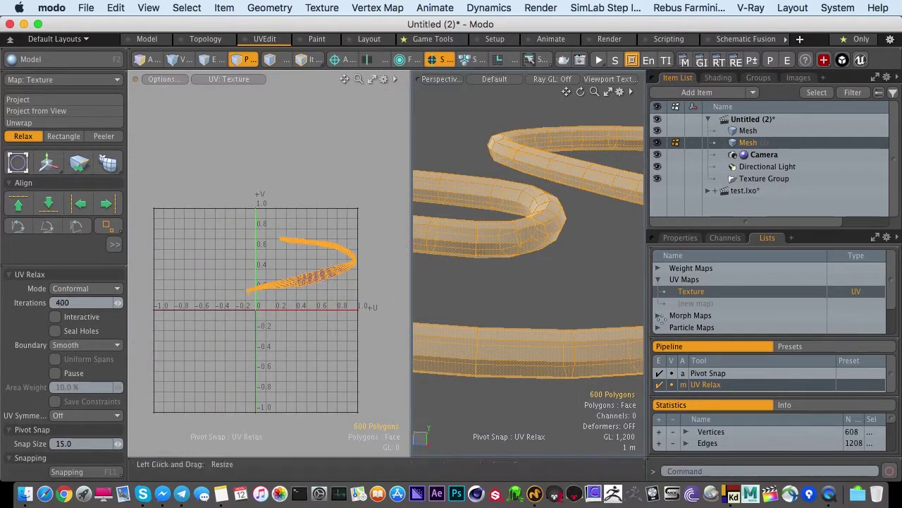
drag(308, 256, 404, 285)
drag(270, 294, 315, 295)
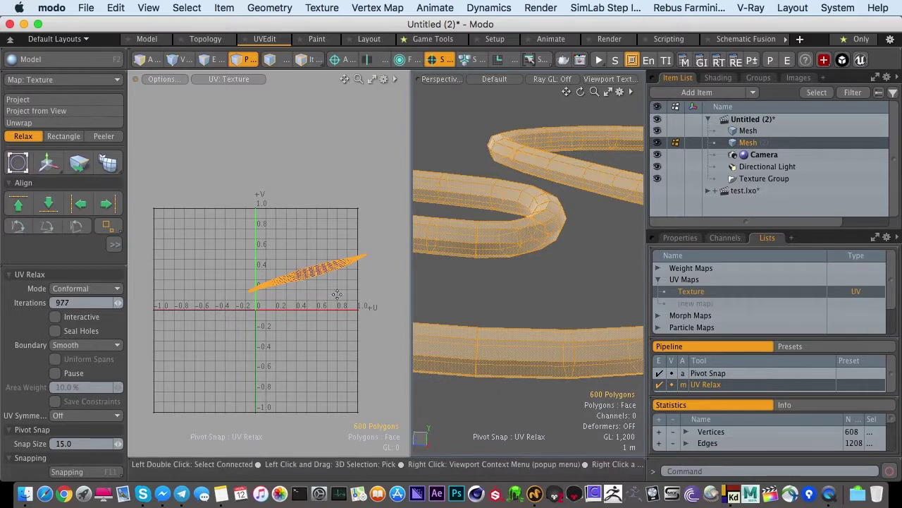
key(space)
ctrl+alt+drag(366, 269, 458, 272)
click(358, 282)
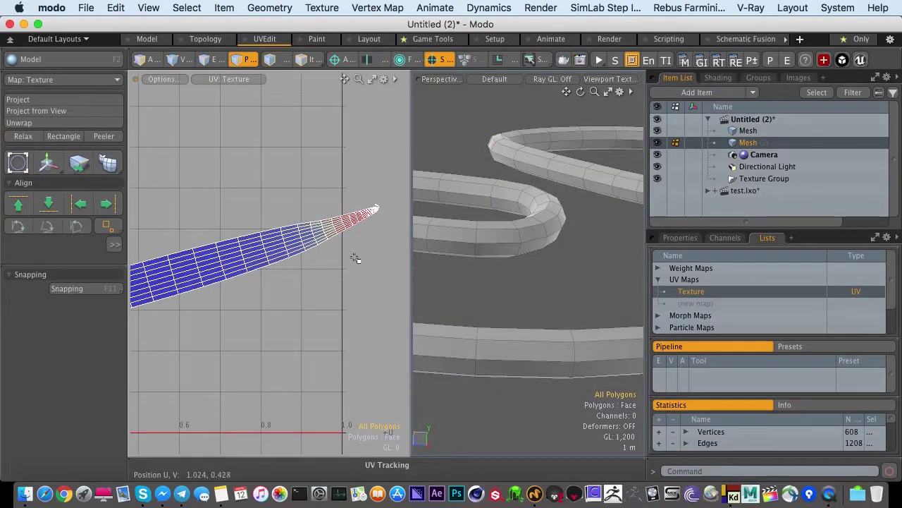
Reselect the whole tube shell and relax its UVs again in Adaptive mode for about 137 iterations.
ctrl+alt+drag(357, 258, 259, 254)
key(3)
double_click(302, 264)
key(shift+r)
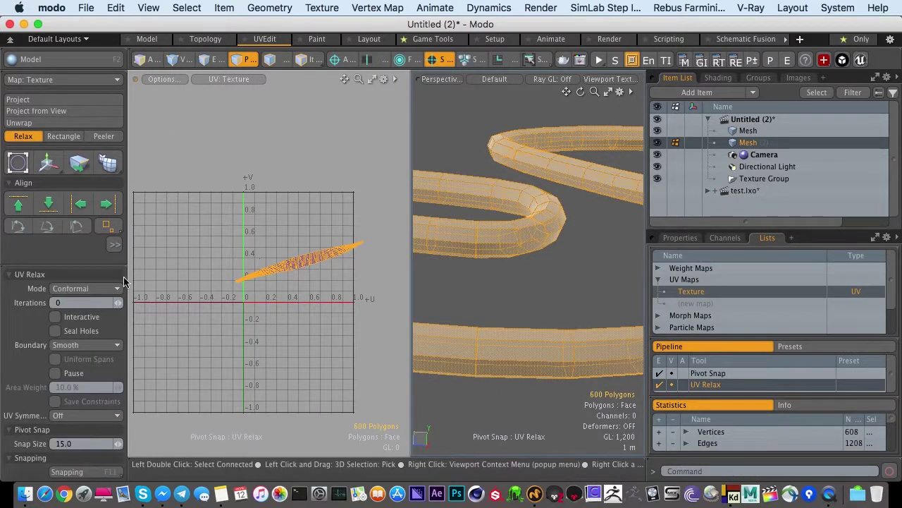
click(67, 289)
click(66, 300)
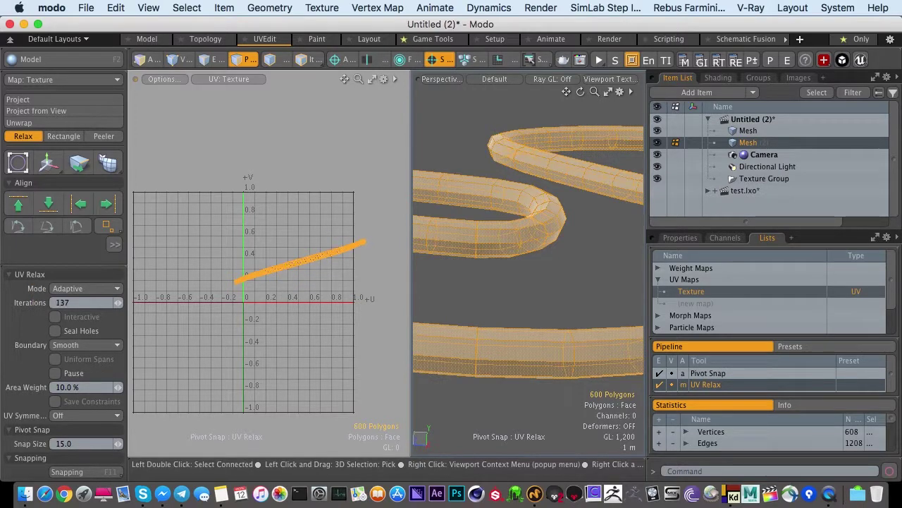
key(space)
click(358, 242)
Straighten the tube's entire UV shell into a rectangular strip with UV Rectangle, without packing or uniform spans.
scroll(363, 211, up, 6)
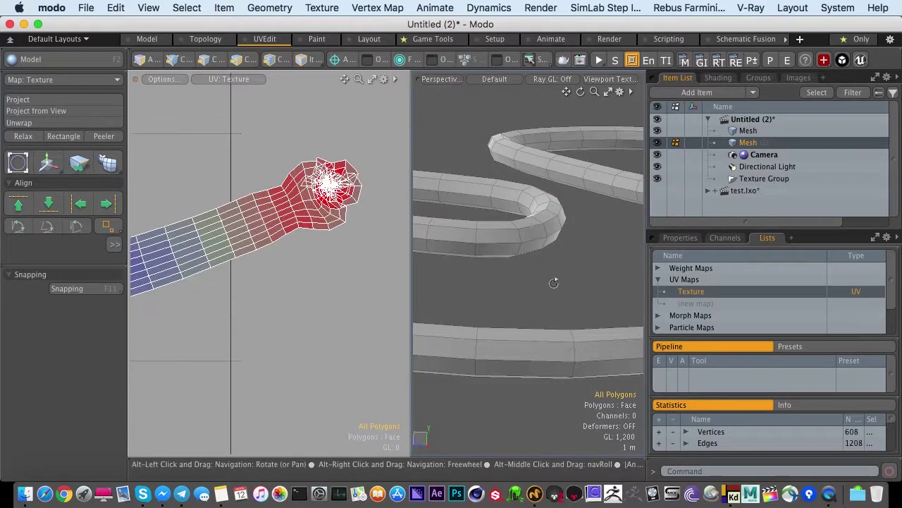
ctrl+alt+drag(363, 211, 236, 224)
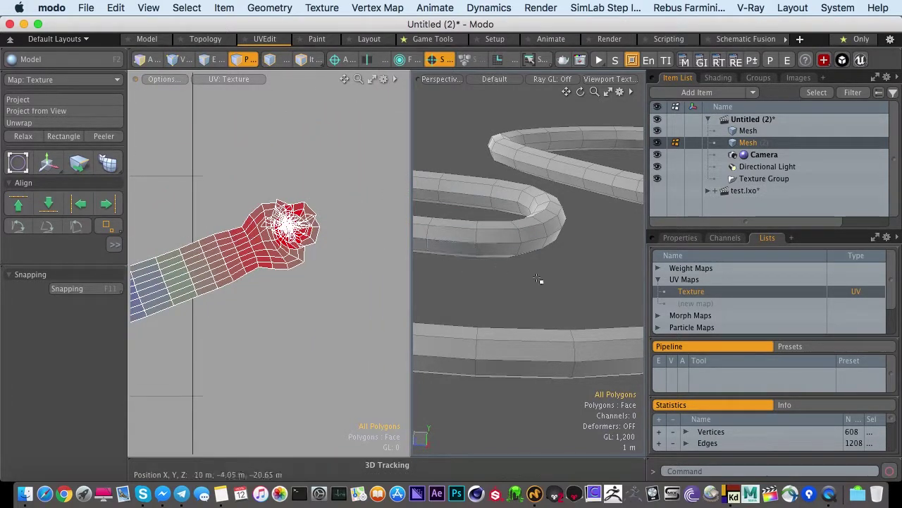
ctrl+alt+drag(538, 278, 506, 323)
alt+drag(505, 323, 517, 277)
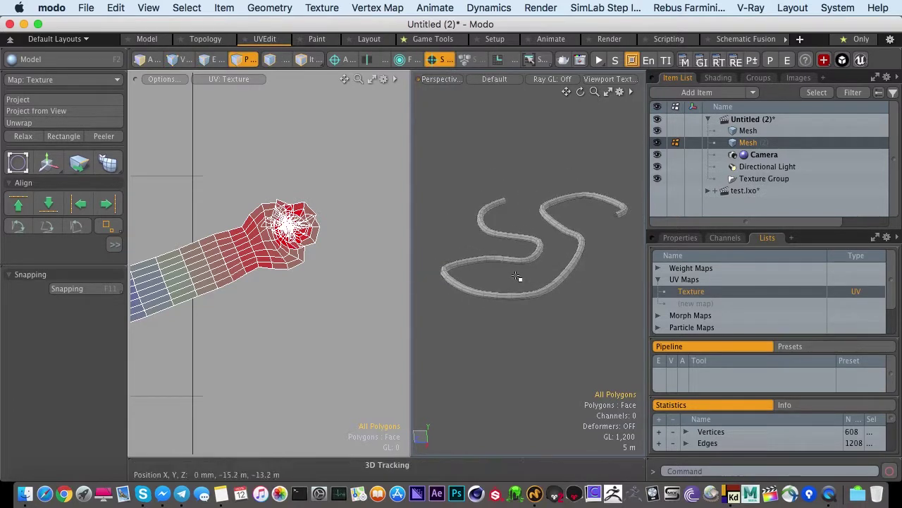
double_click(193, 240)
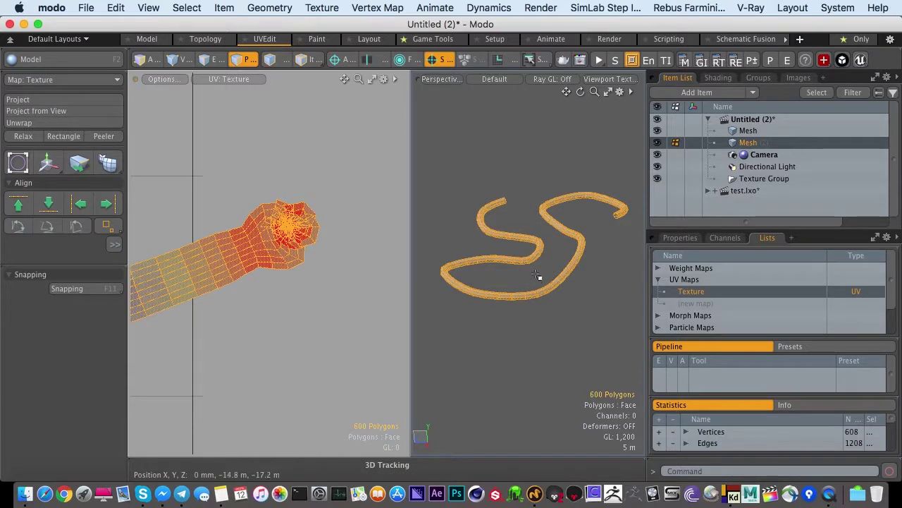
click(64, 136)
drag(384, 175, 412, 210)
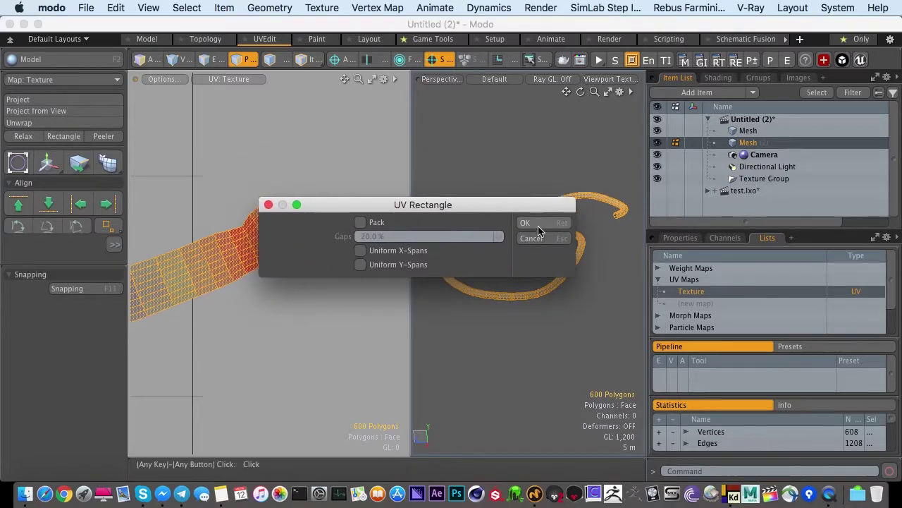
click(538, 223)
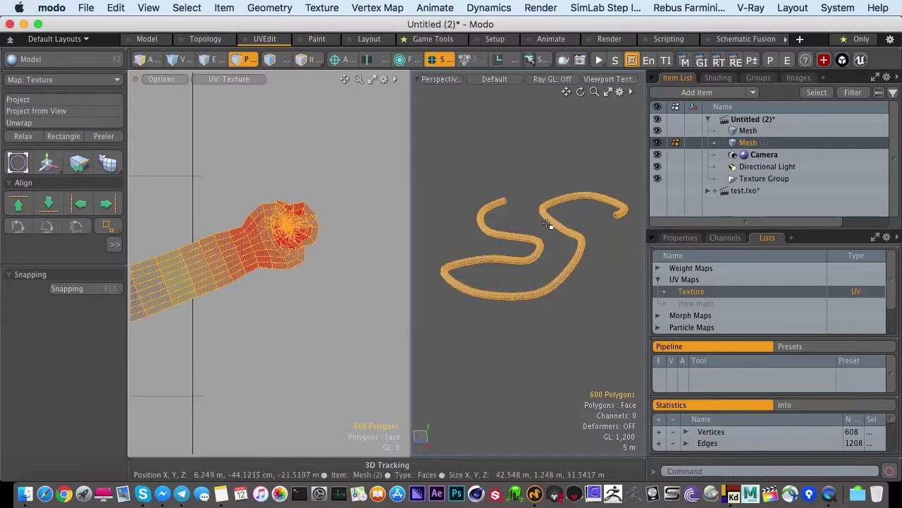
key(a)
click(275, 303)
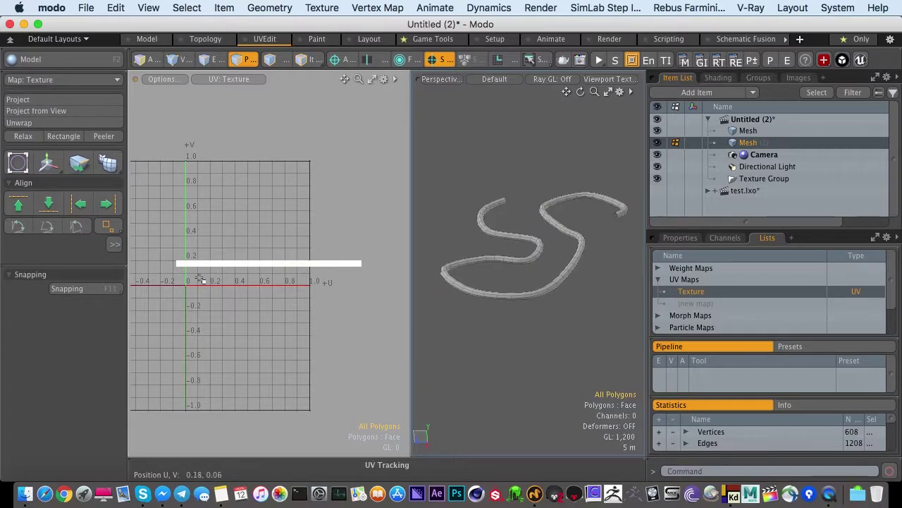
Examine the distortion colours along the straightened UV strip in an enlarged UV view.
key(0)
mouse_move(360, 270)
ctrl+alt+mouse_down()
mouse_move(601, 293)
mouse_move(369, 277)
ctrl+alt+mouse_up()
alt+drag(689, 263, 60, 260)
mouse_move(769, 280)
alt+mouse_down()
mouse_move(501, 264)
mouse_move(215, 265)
alt+mouse_up()
alt+drag(615, 279, 667, 283)
alt+drag(323, 264, 389, 267)
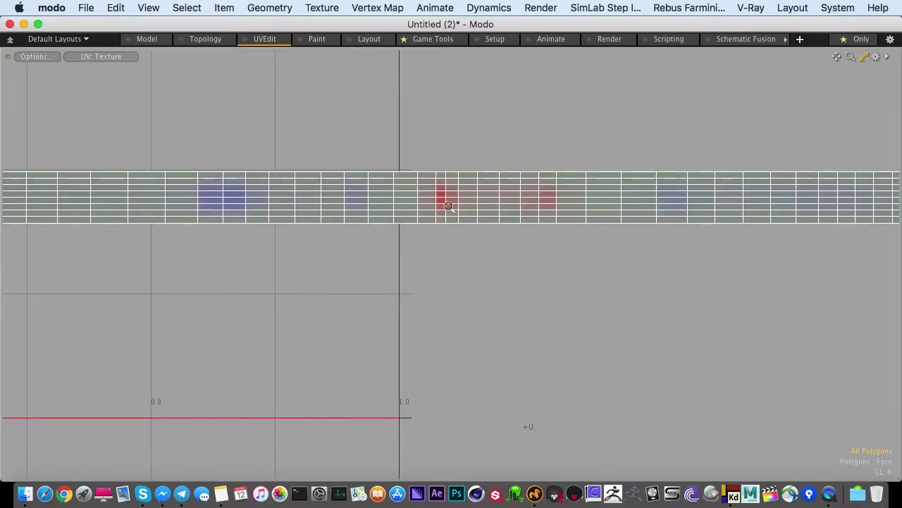
ctrl+alt+drag(447, 207, 638, 256)
scroll(534, 212, down, 4)
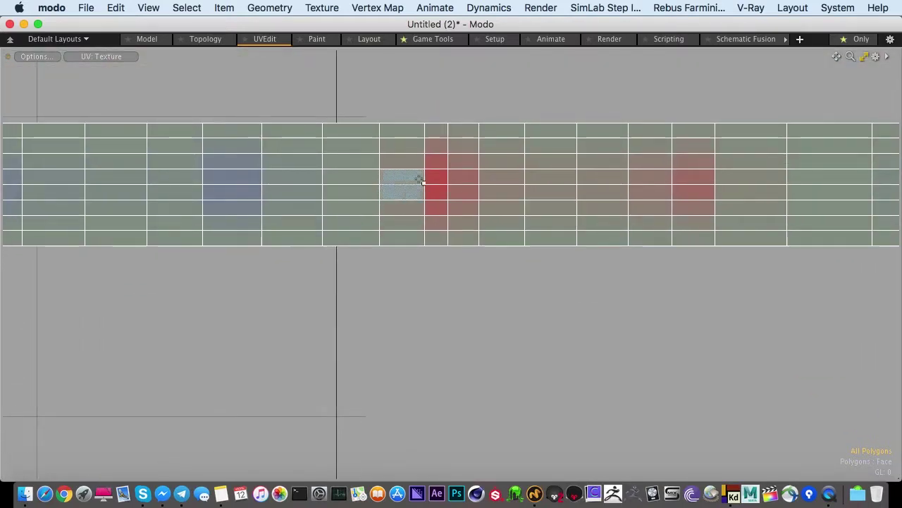
Pick out the red and blue distorted polygons on the UV strip, clear the selection, and review the strip alongside the tube.
drag(436, 162, 405, 221)
drag(235, 161, 243, 205)
drag(413, 161, 427, 237)
drag(668, 161, 675, 210)
ctrl+alt+drag(682, 302, 530, 289)
scroll(530, 287, down, 5)
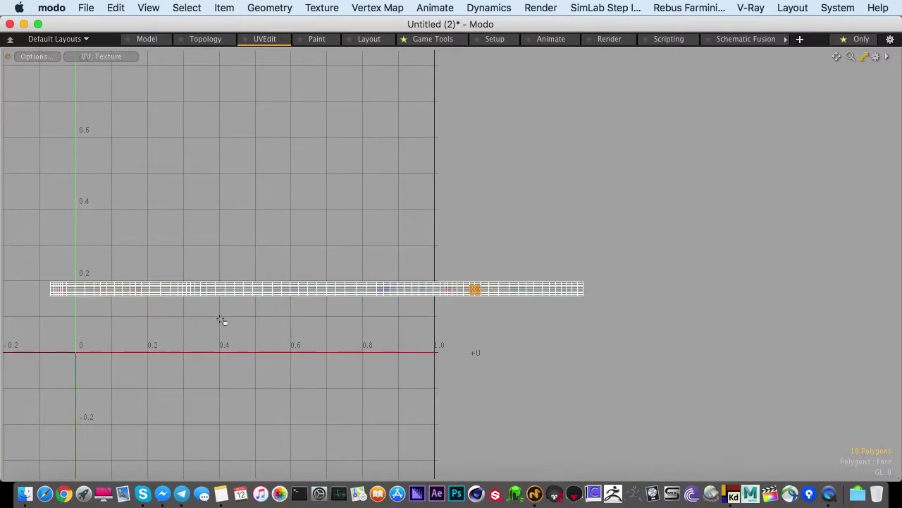
scroll(221, 322, up, 5)
click(171, 280)
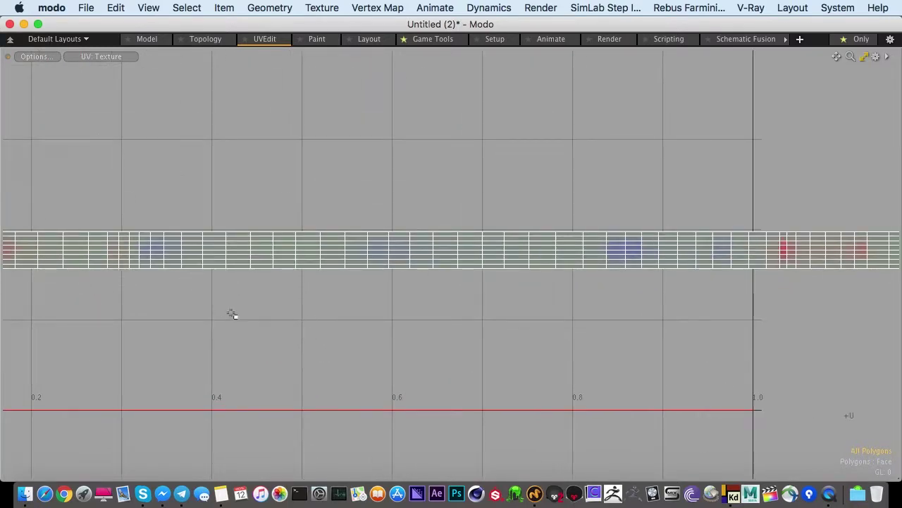
key(0)
scroll(516, 294, down, 3)
alt+drag(516, 294, 261, 272)
scroll(326, 282, down, 3)
scroll(276, 279, down, 5)
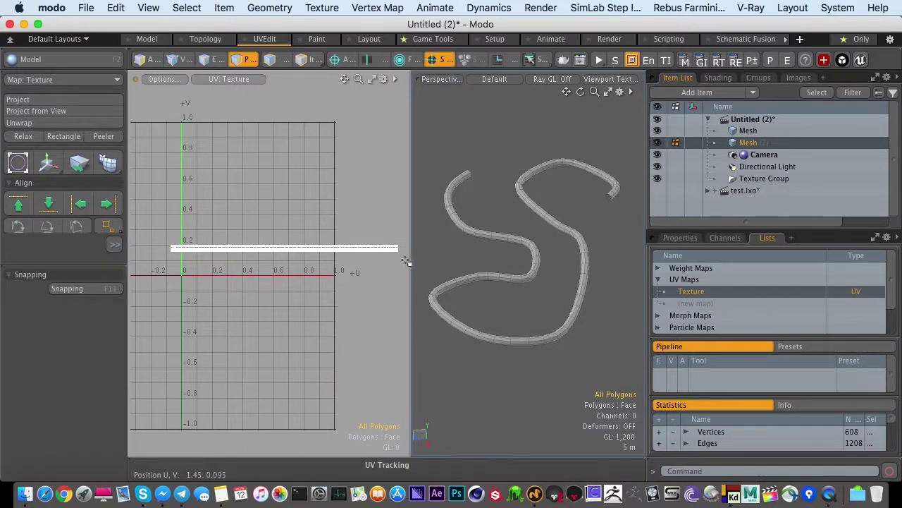
Select the whole tube, replace its straightened UVs, and try relaxing them with UV Relax in Adaptive mode.
double_click(527, 270)
key(Delete)
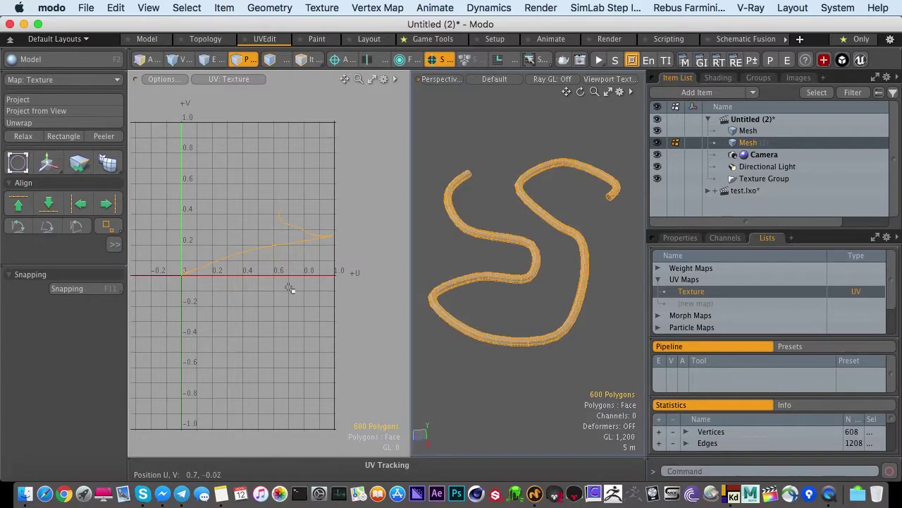
key(shift+r)
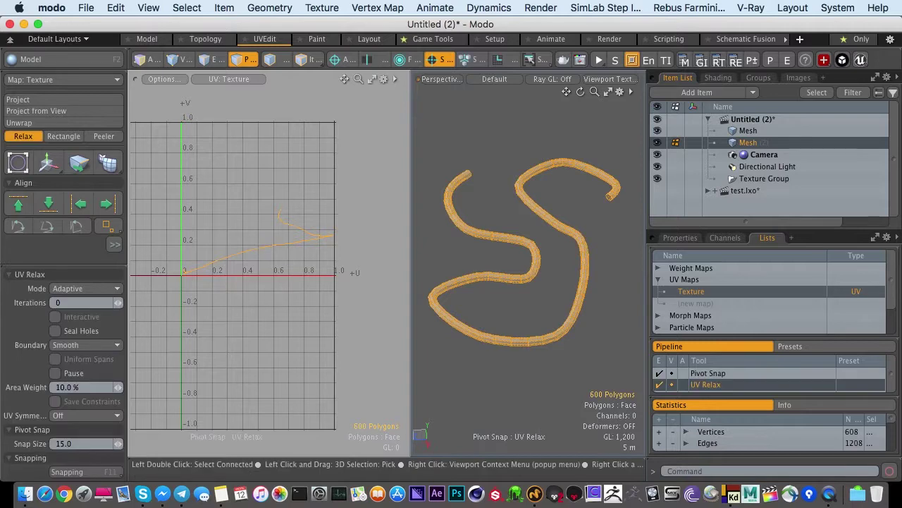
key(space)
ctrl+alt+drag(329, 239, 404, 247)
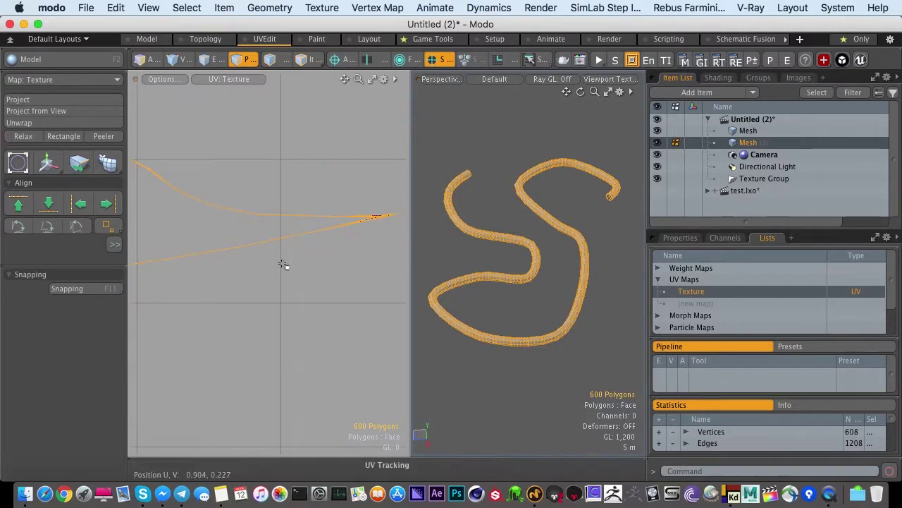
Select a lengthwise edge loop along the tube and unwrap the tube's UVs along it as the seam.
key(2)
alt+drag(487, 264, 593, 246)
alt+drag(592, 247, 601, 266)
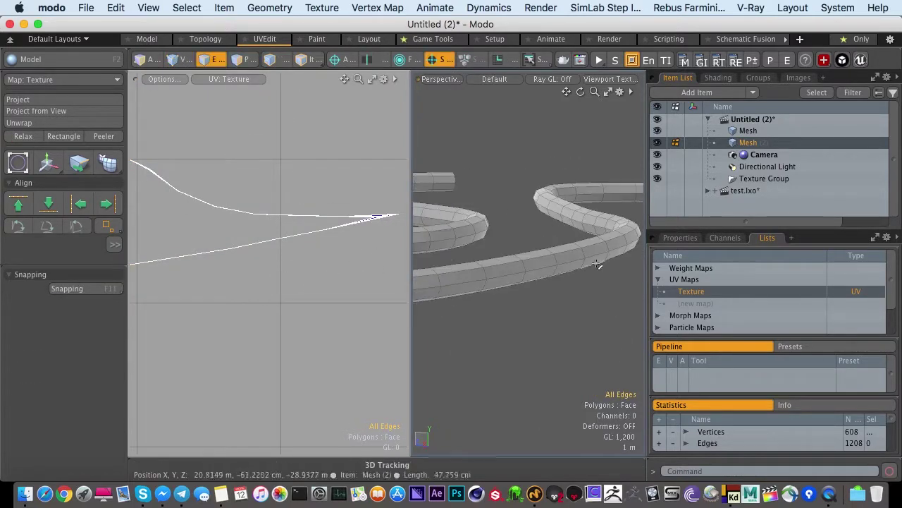
double_click(596, 257)
ctrl+alt+drag(575, 301, 508, 286)
click(63, 136)
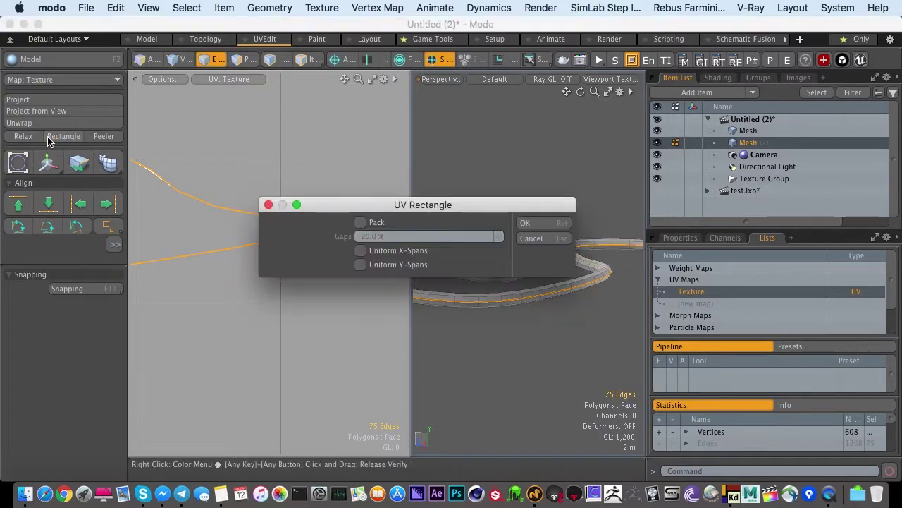
click(525, 223)
key(a)
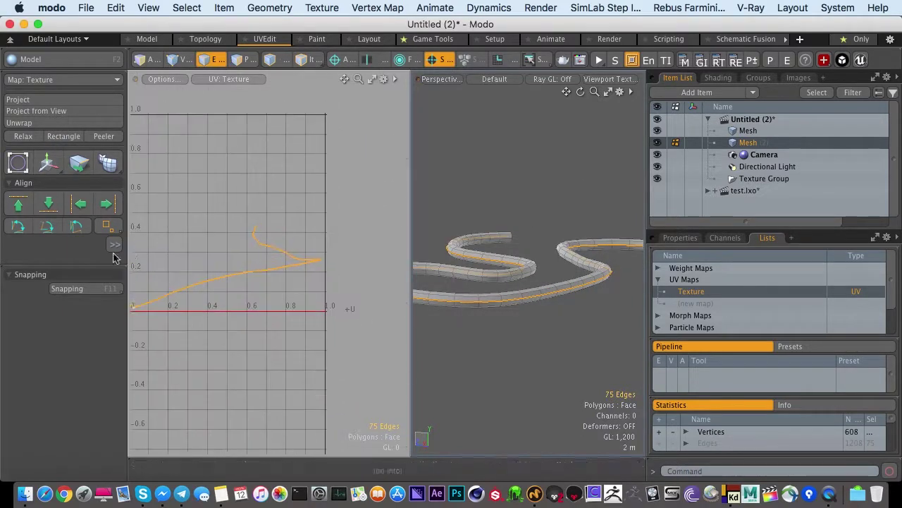
key(super+z)
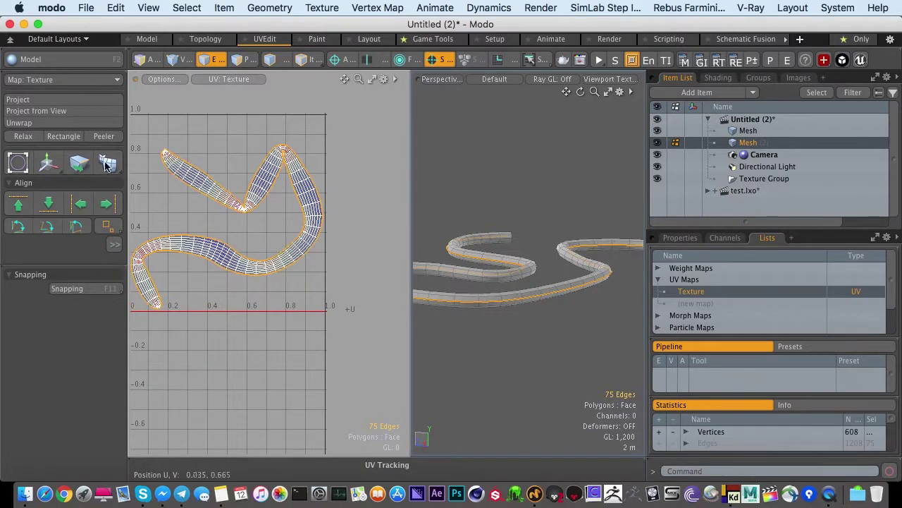
Select the whole unwrapped shell and straighten it with UV Rectangle, without packing or uniform spans.
key(3)
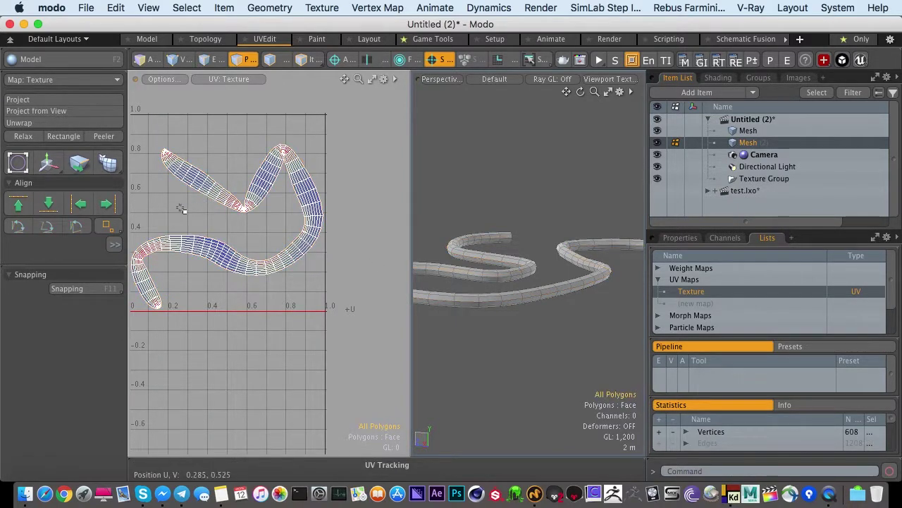
alt+drag(183, 209, 242, 218)
double_click(275, 189)
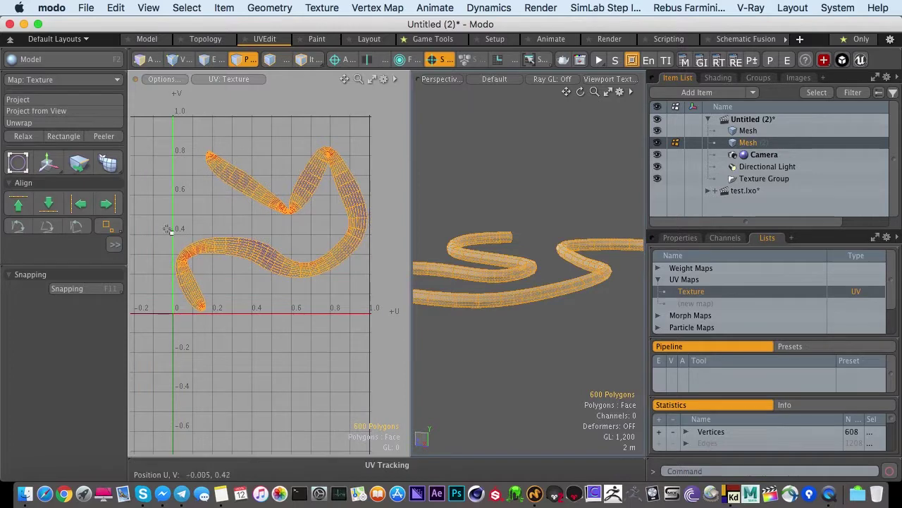
click(64, 137)
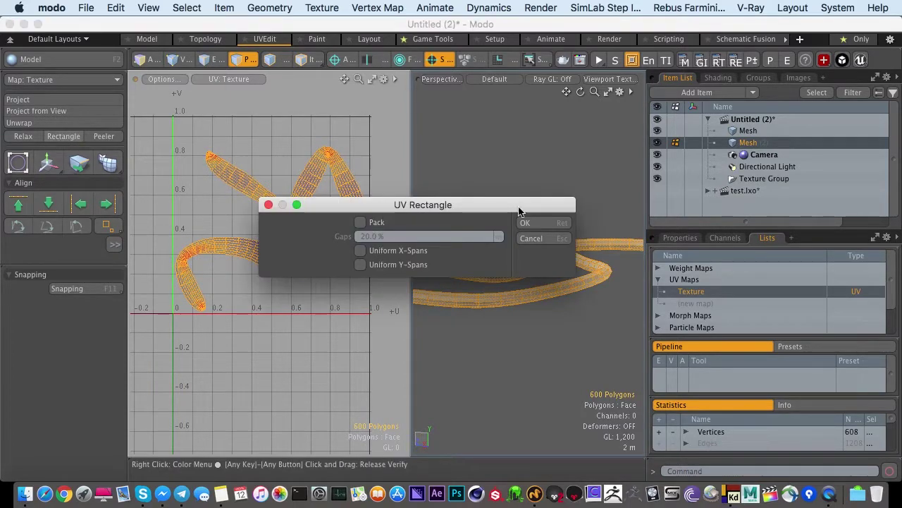
click(526, 222)
Clear the selection, inspect the distortion along the vertical strip, and fit the strip within the 0 to 1 UV space.
click(284, 232)
alt+drag(209, 191, 258, 403)
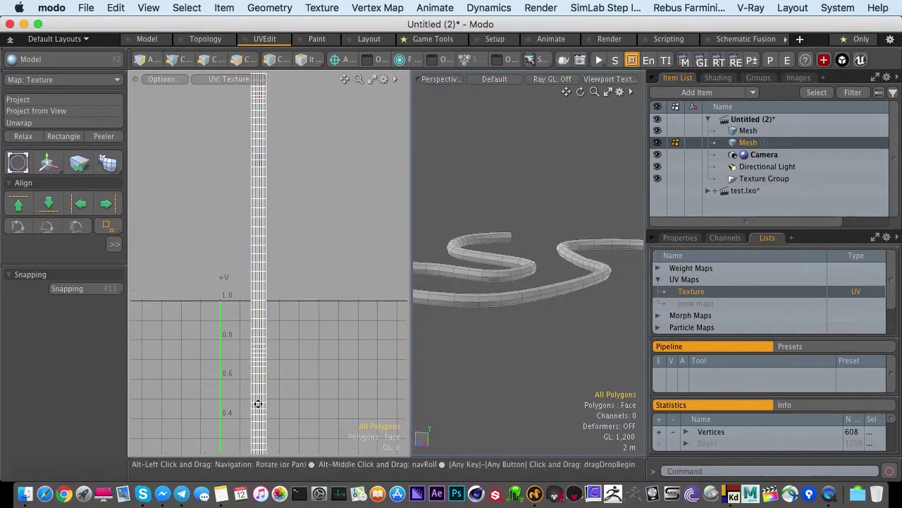
ctrl+alt+drag(253, 201, 218, 260)
alt+drag(276, 177, 266, 397)
ctrl+alt+drag(251, 267, 226, 286)
key(super+z)
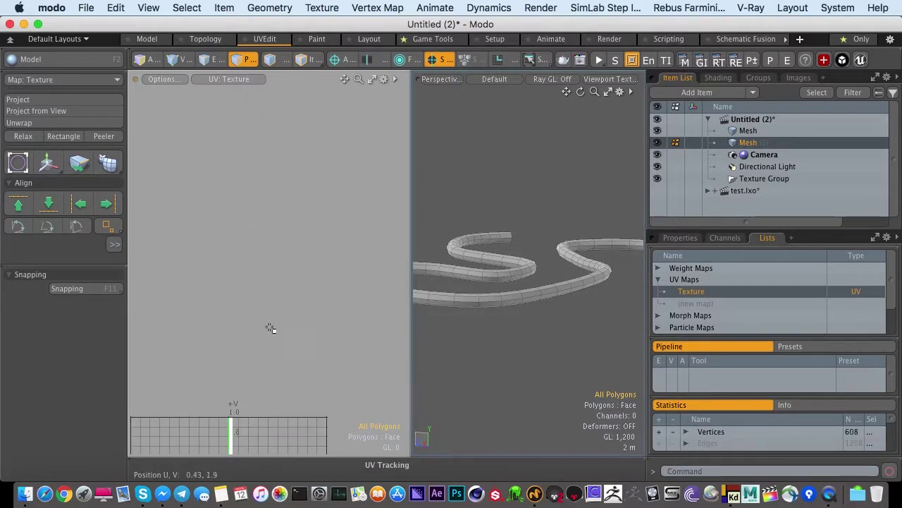
key(a)
alt+drag(270, 327, 254, 312)
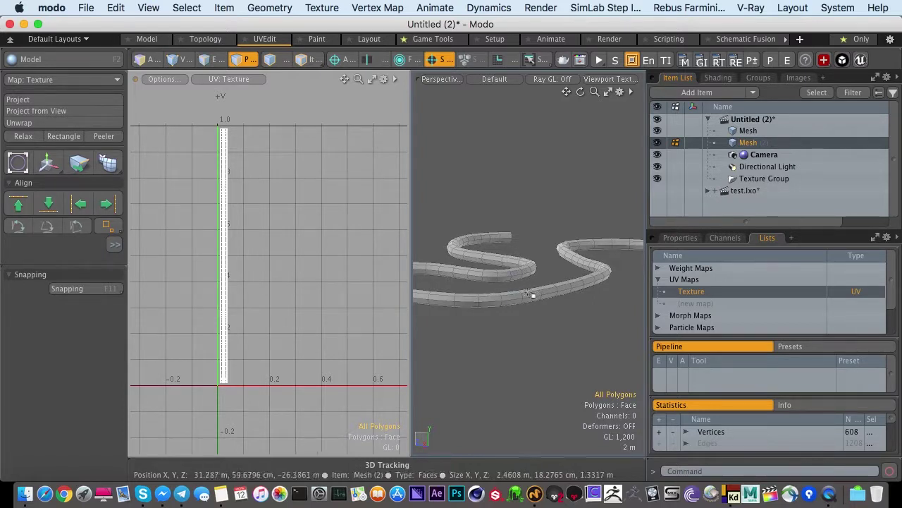
Collapse one crosswise edge on the side of the tube into a single vertex.
ctrl+alt+drag(538, 302, 639, 331)
alt+drag(564, 307, 550, 280)
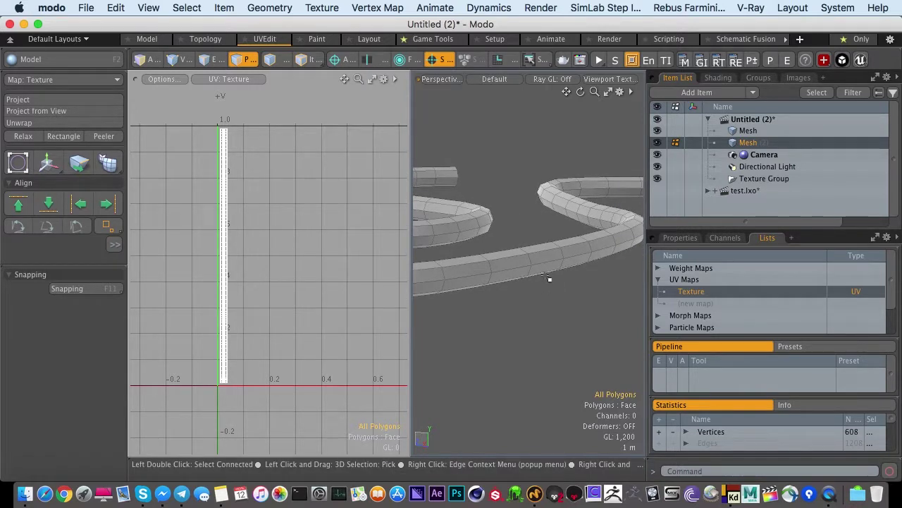
key(2)
click(529, 258)
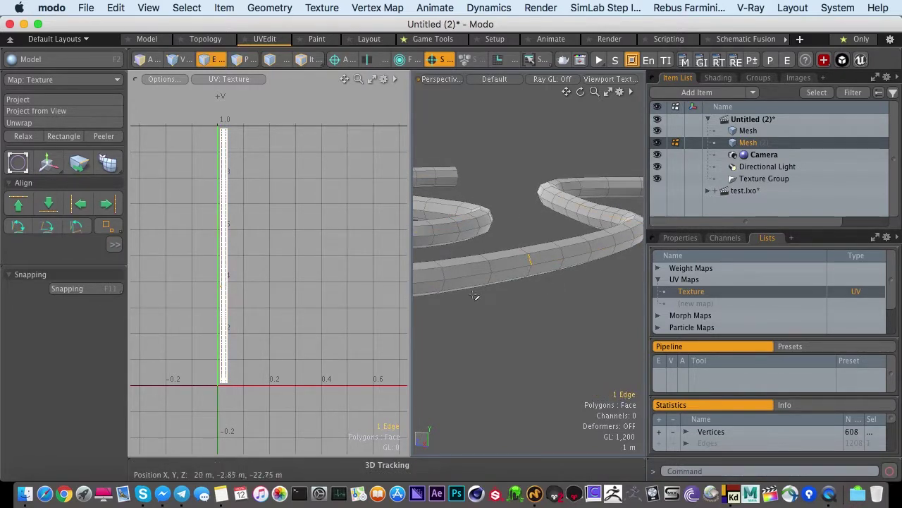
key(alt+BackSpace)
alt+drag(503, 336, 512, 331)
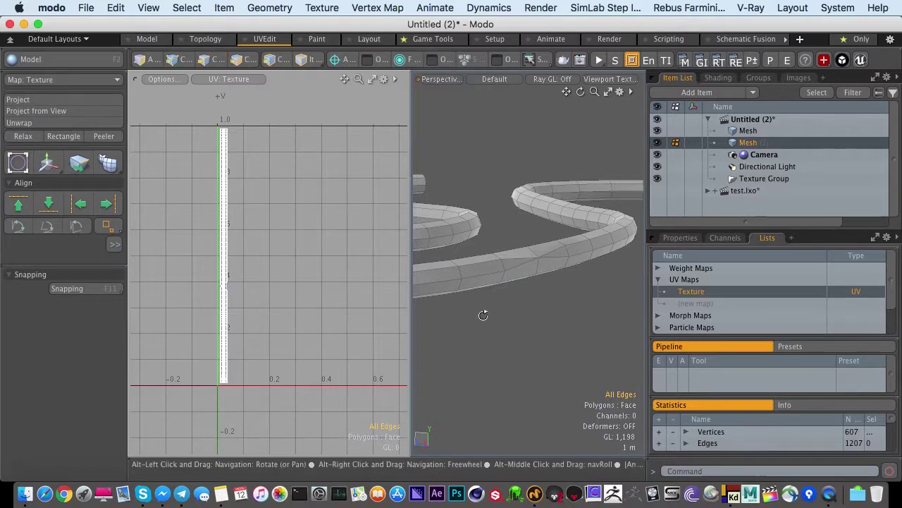
Select a lengthwise edge loop on the inner side of the tube's bend and unwrap the UVs along it.
alt+drag(483, 314, 577, 266)
double_click(582, 257)
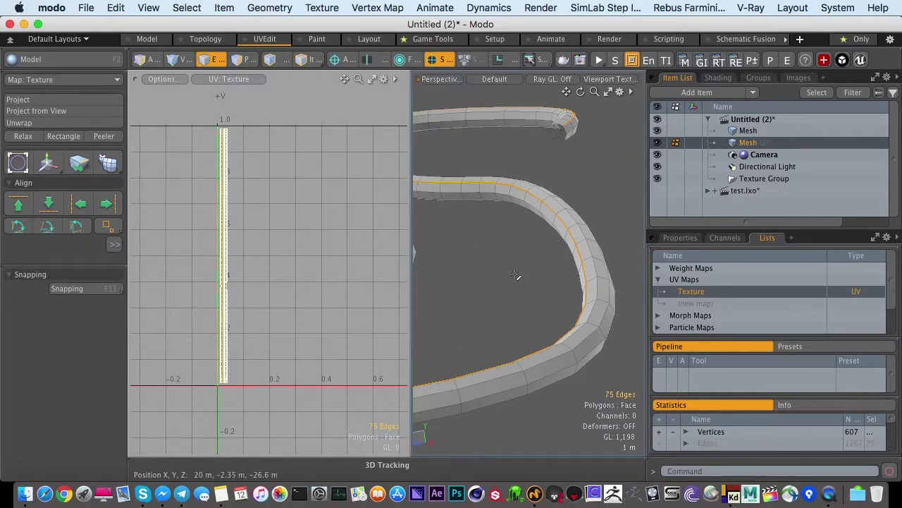
key(u)
alt+shift+drag(297, 262, 229, 261)
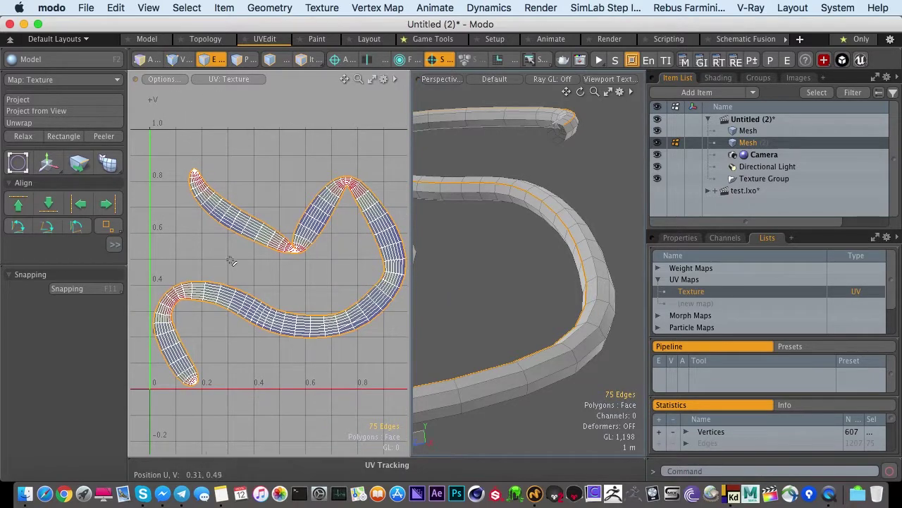
Straighten the edited tube's entire UV shell with UV Rectangle using the default options, and clear the selection.
key(3)
double_click(303, 226)
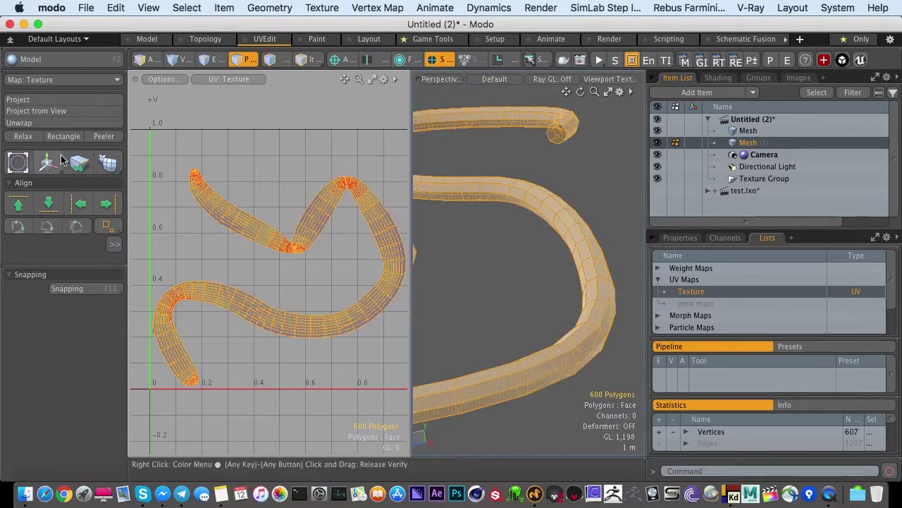
click(62, 136)
click(545, 223)
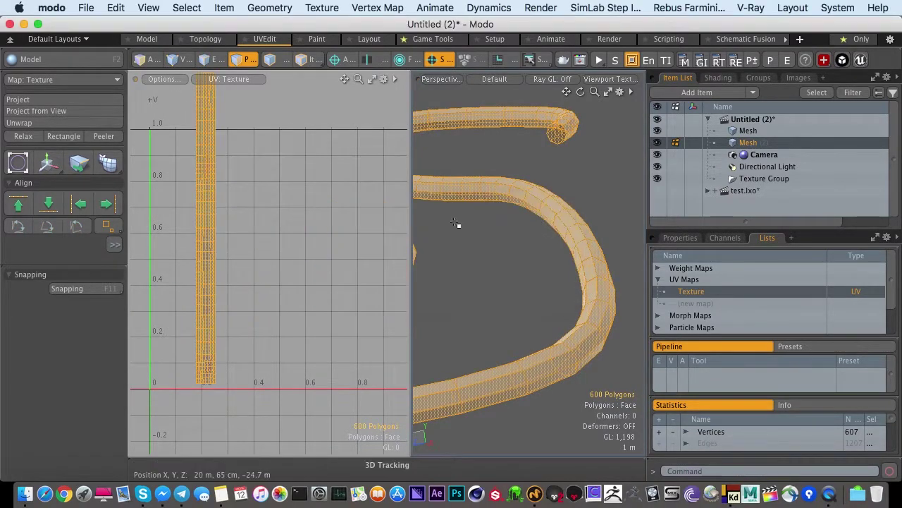
click(225, 244)
Examine the distortion colours and the collapsed-vertex area on the enlarged UV strip, and compare them with the tube.
ctrl+alt+drag(201, 262, 348, 346)
alt+shift+drag(296, 282, 318, 423)
alt+shift+drag(276, 215, 302, 415)
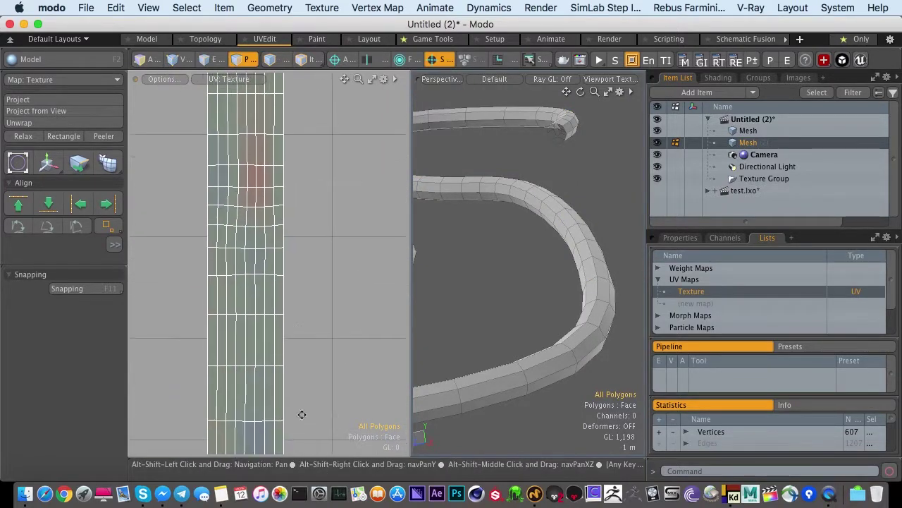
alt+shift+drag(286, 176, 294, 346)
mouse_move(272, 133)
alt+shift+mouse_down()
mouse_move(281, 326)
mouse_move(350, 314)
alt+shift+mouse_up()
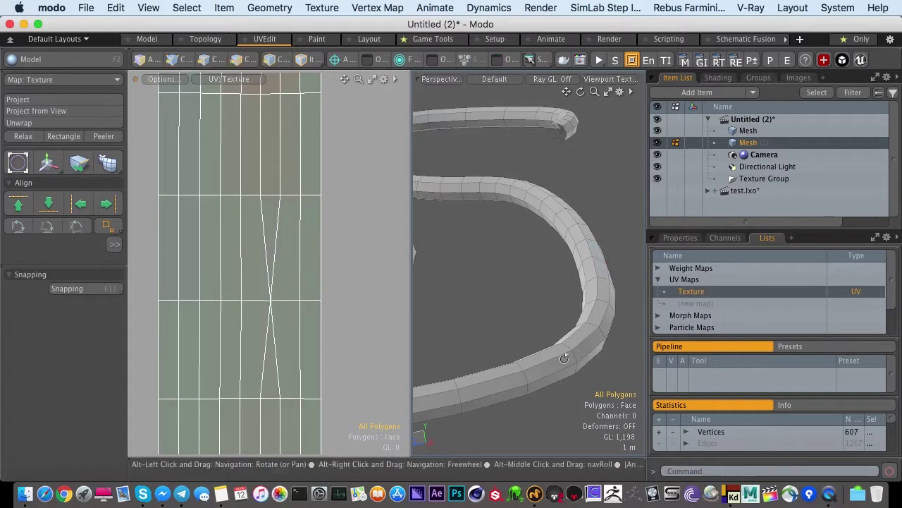
alt+drag(458, 282, 521, 314)
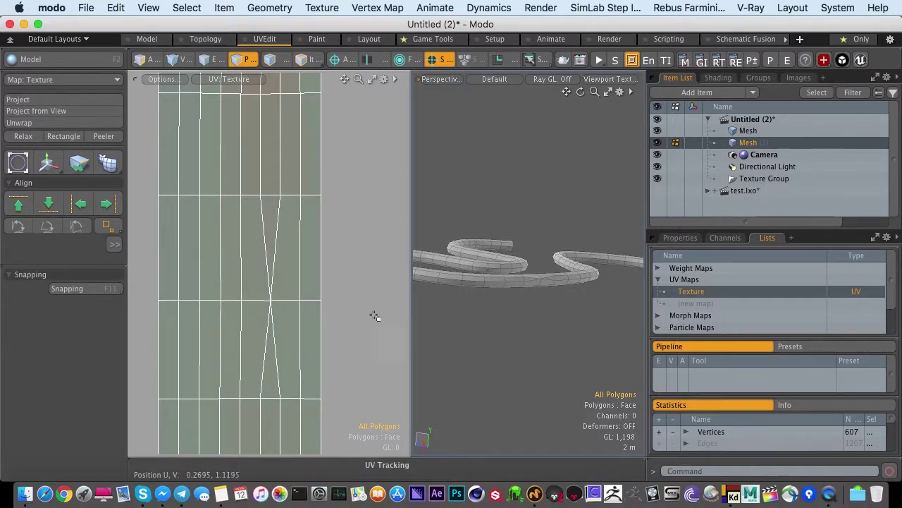
alt+drag(472, 303, 469, 344)
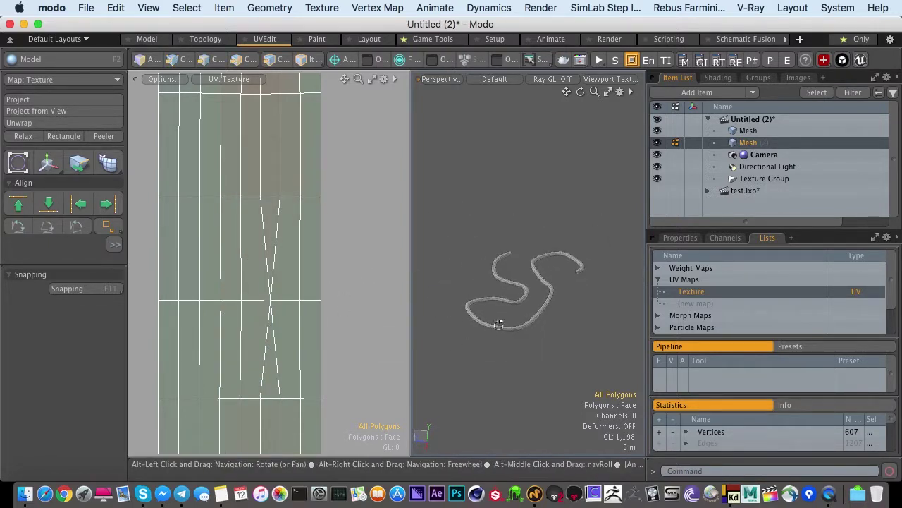
Undo the UV Rectangle straightening of the edited tube's shell.
double_click(476, 319)
key(Delete)
click(487, 374)
alt+drag(486, 374, 474, 354)
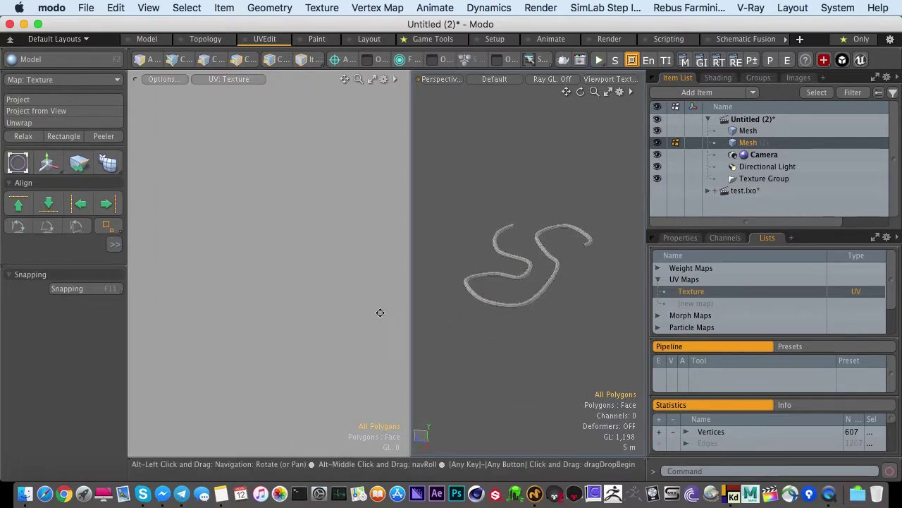
key(a)
alt+drag(328, 301, 298, 288)
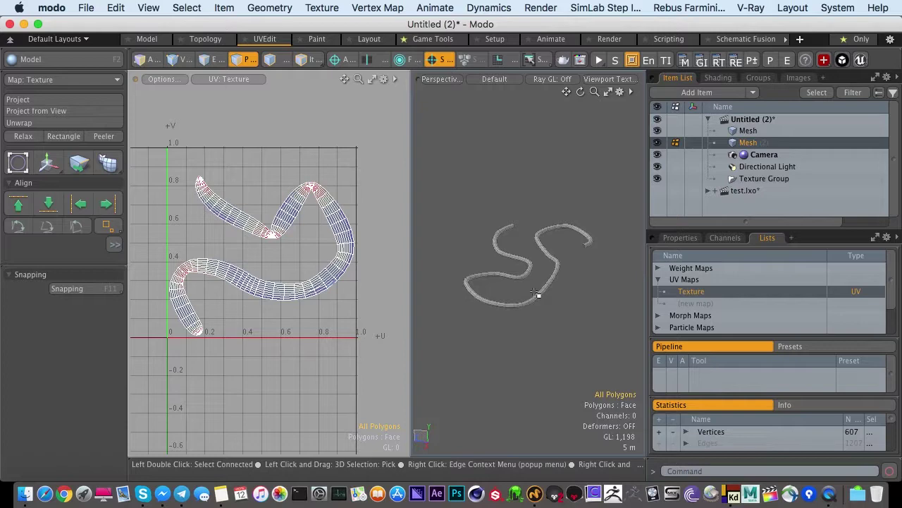
Start opening another file and browse to the squid folder inside the 3D folder.
click(86, 8)
click(99, 74)
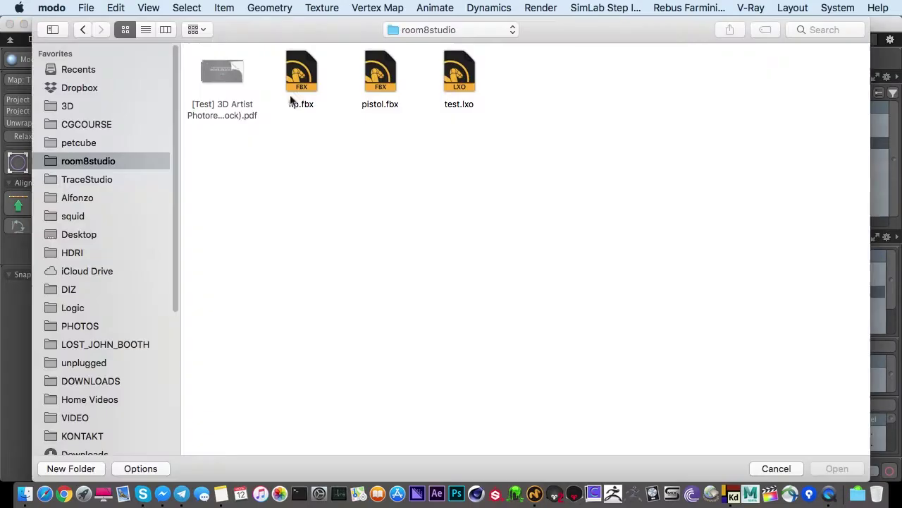
click(67, 106)
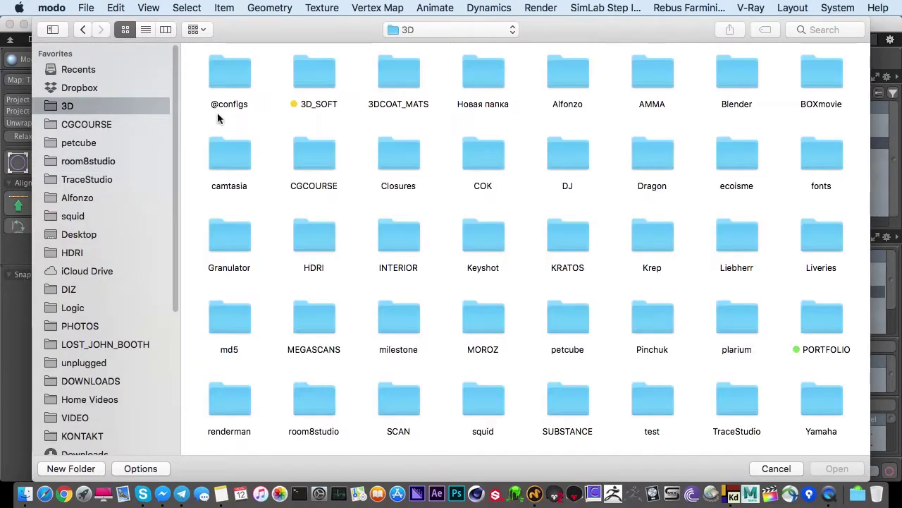
drag(360, 32, 350, 33)
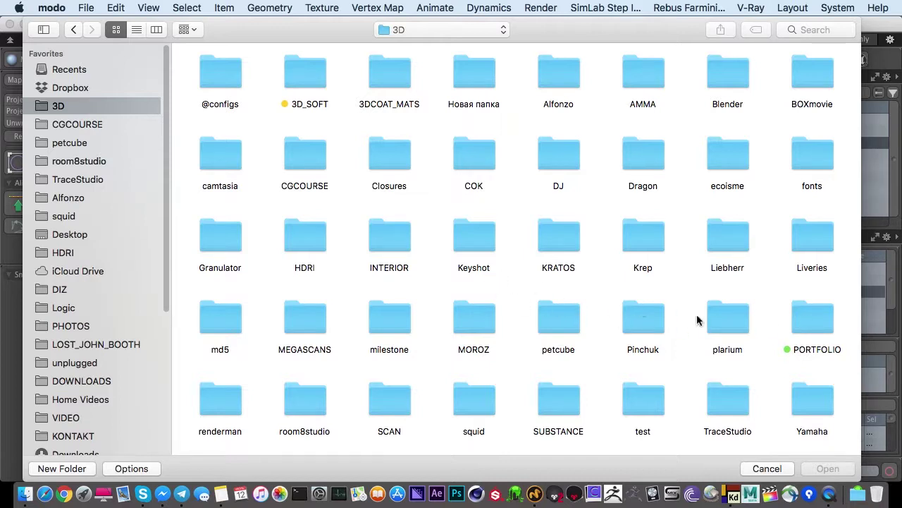
double_click(467, 408)
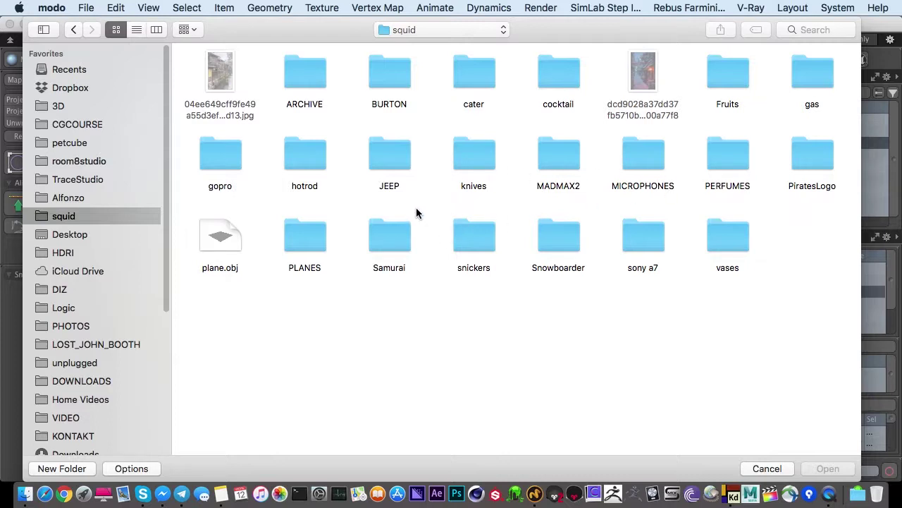
Look through the 3D folder and its squid subfolder for a suitable scene file.
click(394, 29)
click(395, 45)
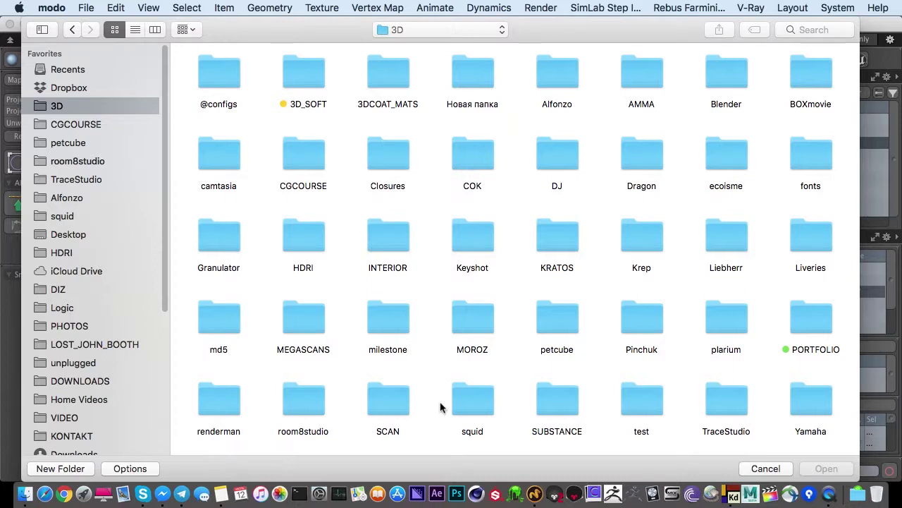
click(391, 401)
double_click(464, 400)
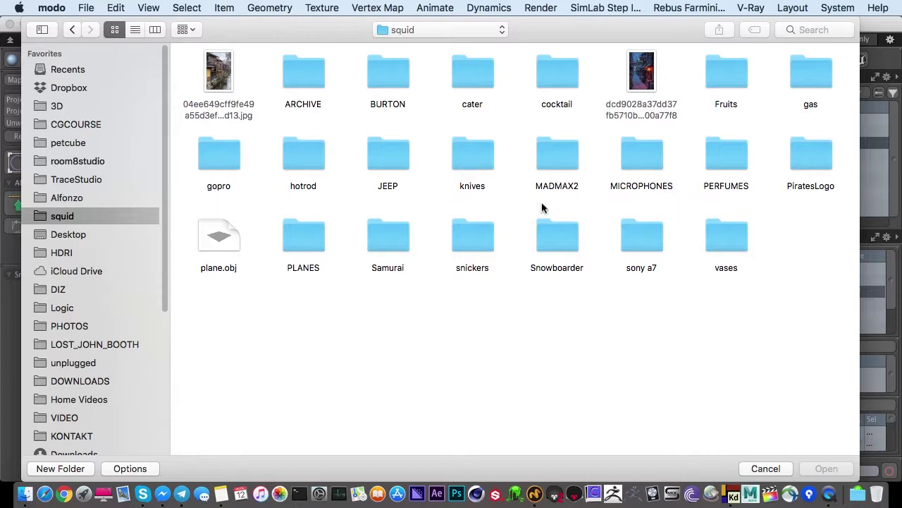
click(74, 30)
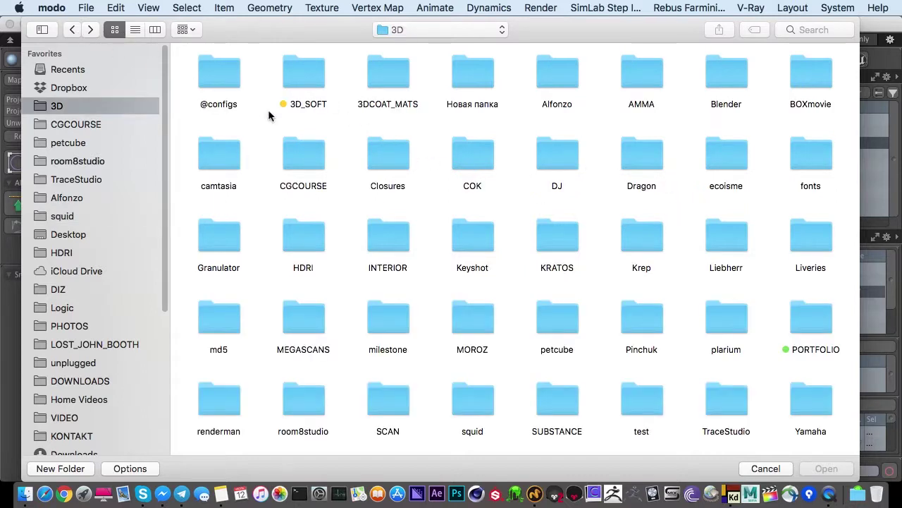
scroll(508, 165, down, 1)
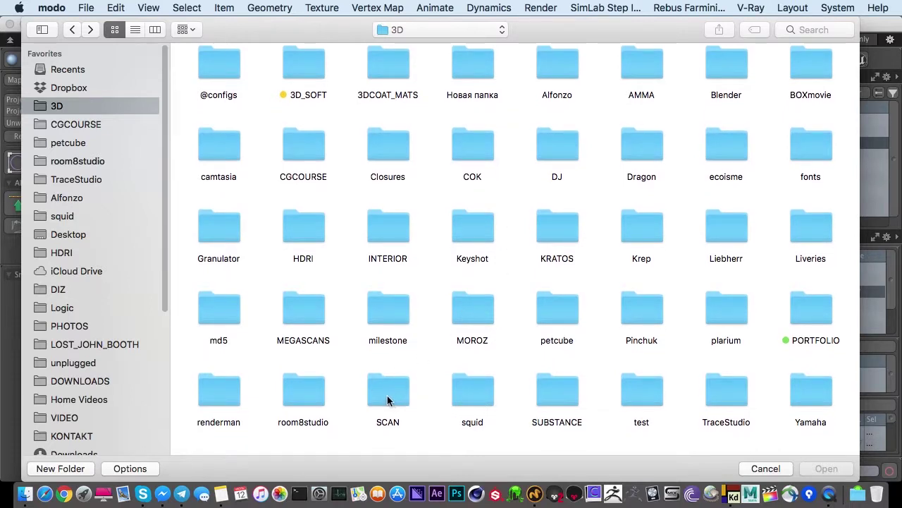
scroll(607, 325, up, 1)
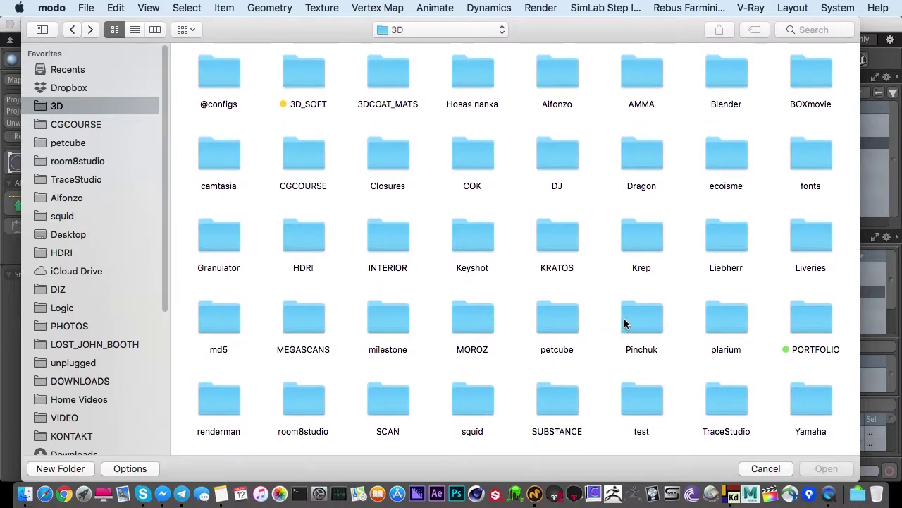
scroll(234, 204, down, 1)
double_click(471, 399)
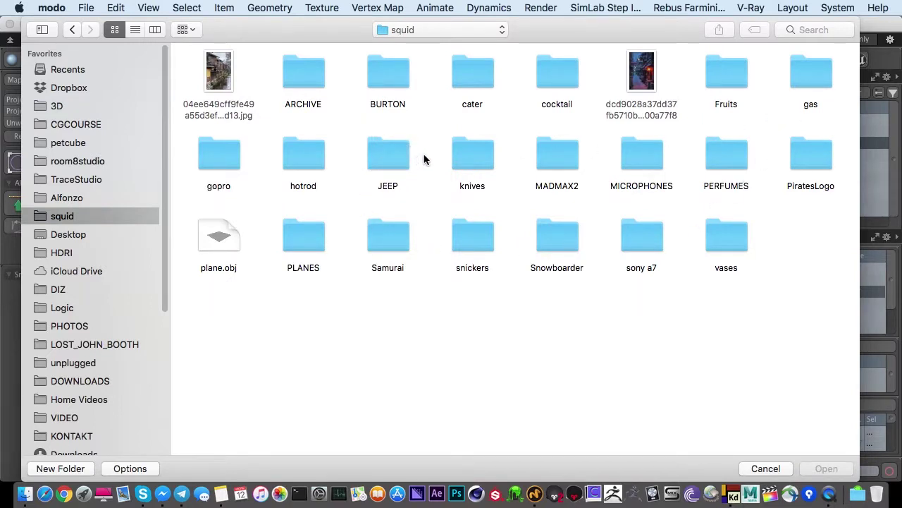
Open kiev4.lxo from the Kiev-4 folder inside squid's ARCHIVE folder, declining to replace the missing image files.
double_click(303, 68)
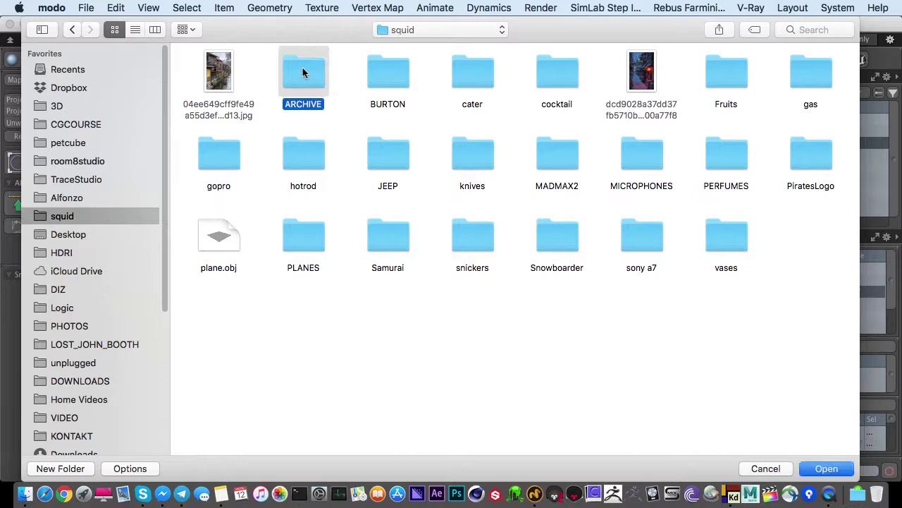
double_click(224, 70)
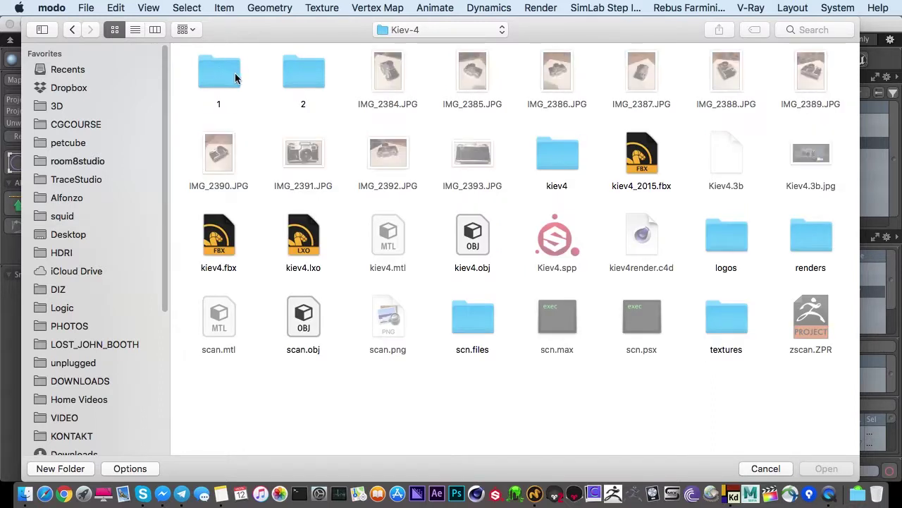
click(302, 243)
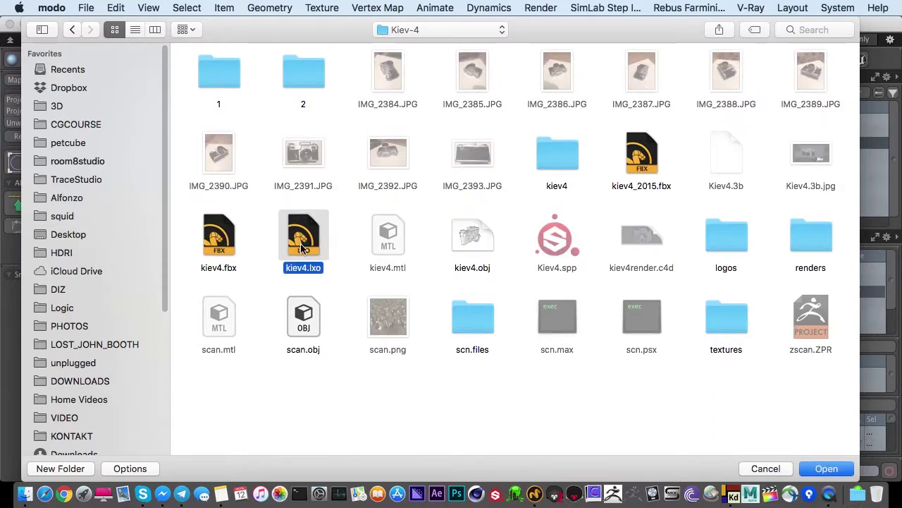
double_click(306, 243)
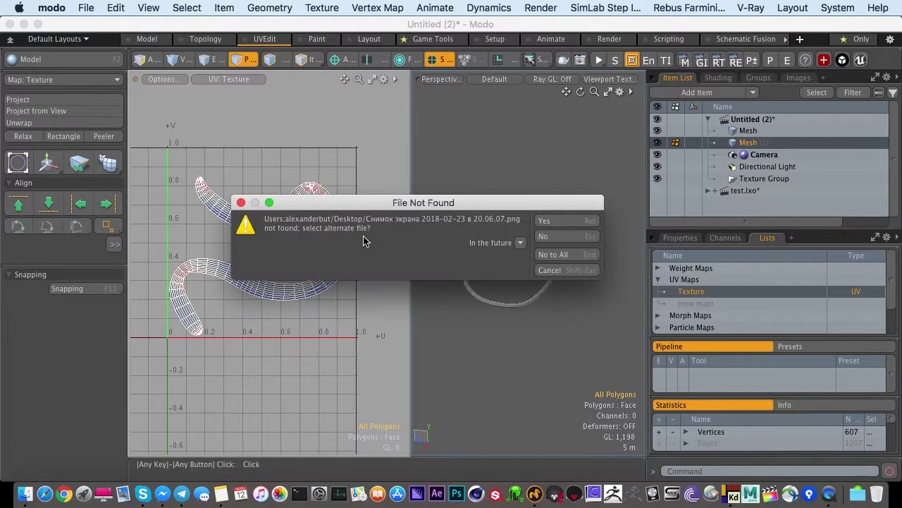
click(541, 260)
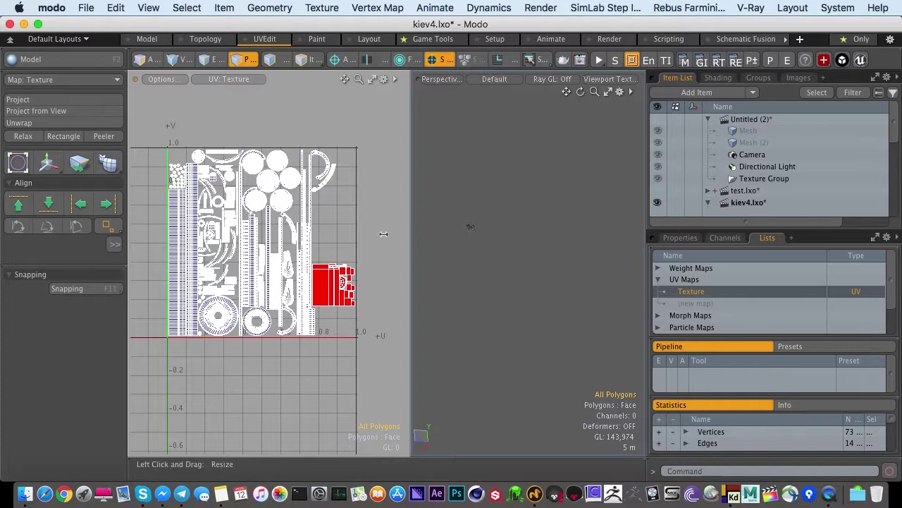
Enlarge the item list and examine the camera model and its lens details in a full-size 3D view.
drag(686, 229, 686, 306)
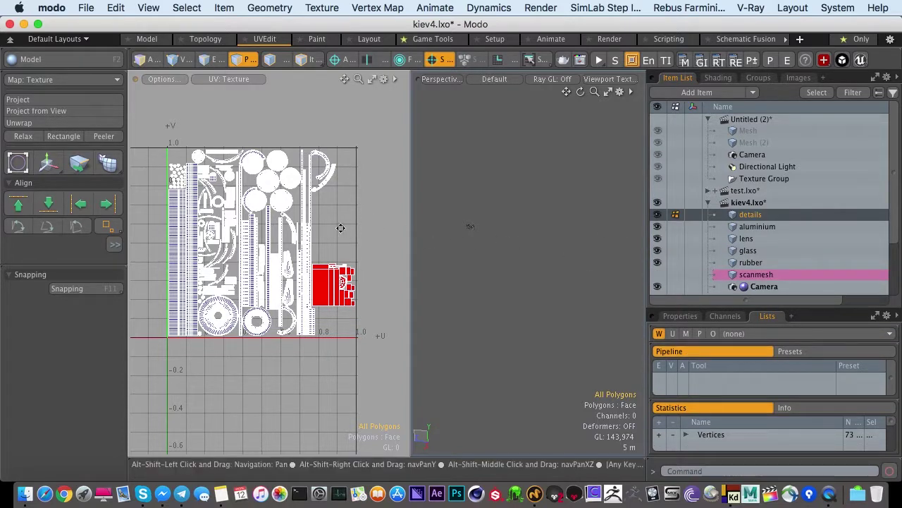
alt+shift+drag(341, 228, 344, 220)
key(a)
alt+drag(489, 268, 409, 344)
key(0)
key(ctrl+3)
click(457, 290)
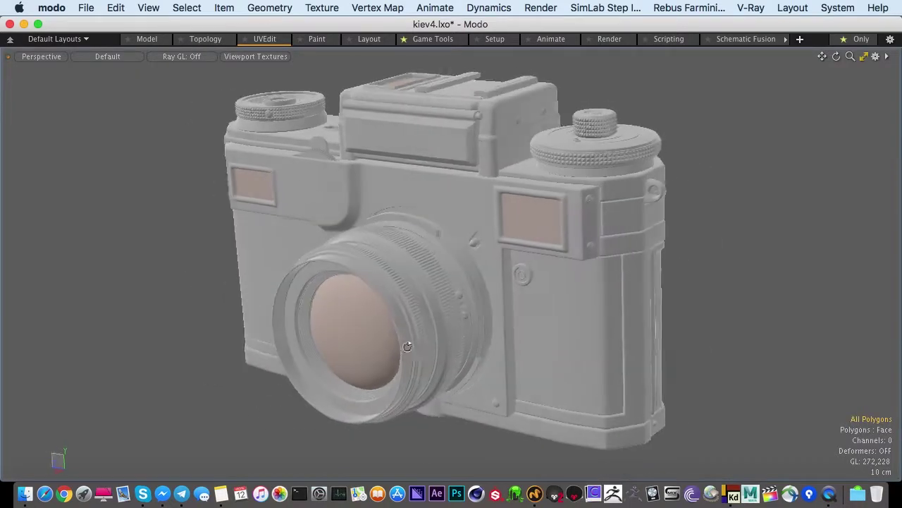
alt+drag(523, 326, 416, 315)
ctrl+alt+drag(416, 314, 599, 332)
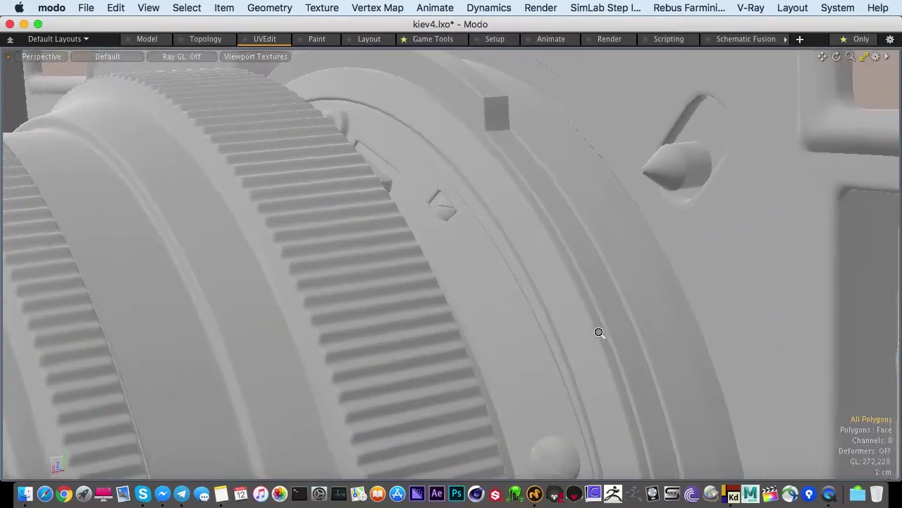
key(a)
key(0)
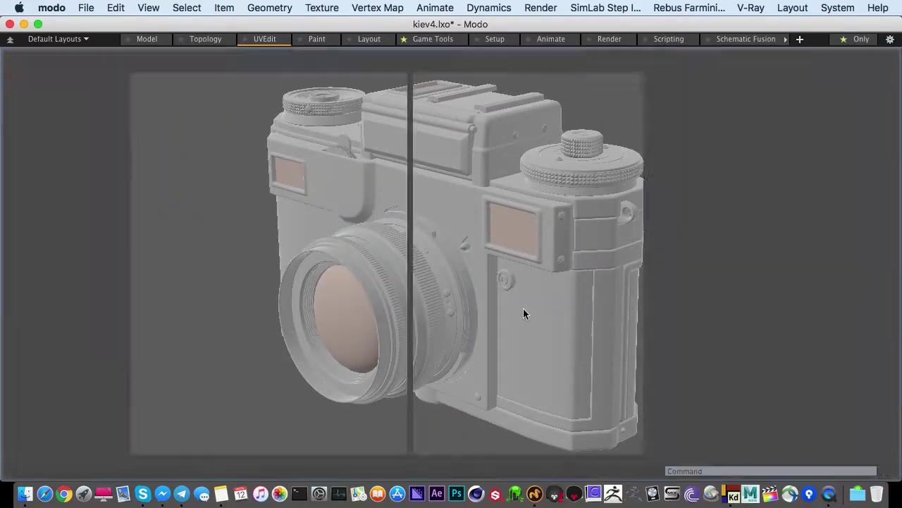
alt+drag(605, 306, 561, 227)
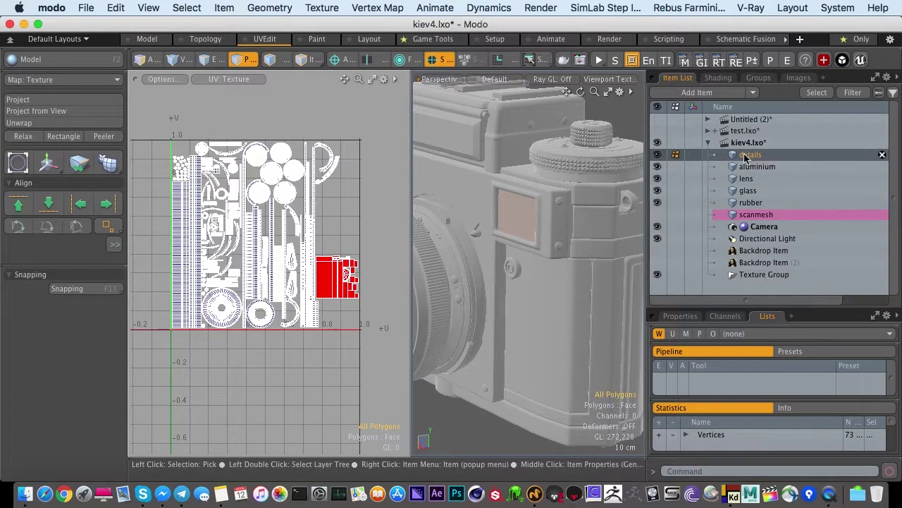
Isolate the selected mesh in the 3D view and compare the geometry and UV layouts of aluminium, lens, glass and rubber.
key(backslash)
ctrl+alt+drag(552, 258, 471, 272)
click(760, 168)
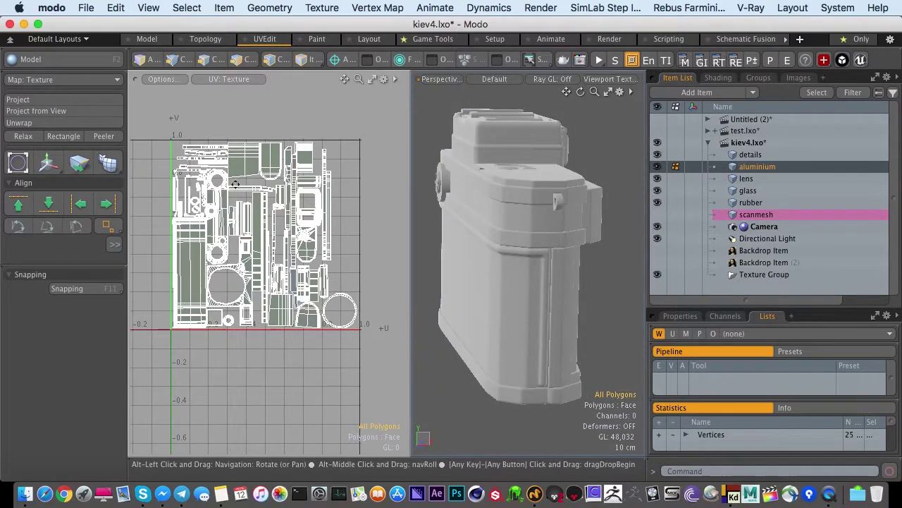
click(875, 178)
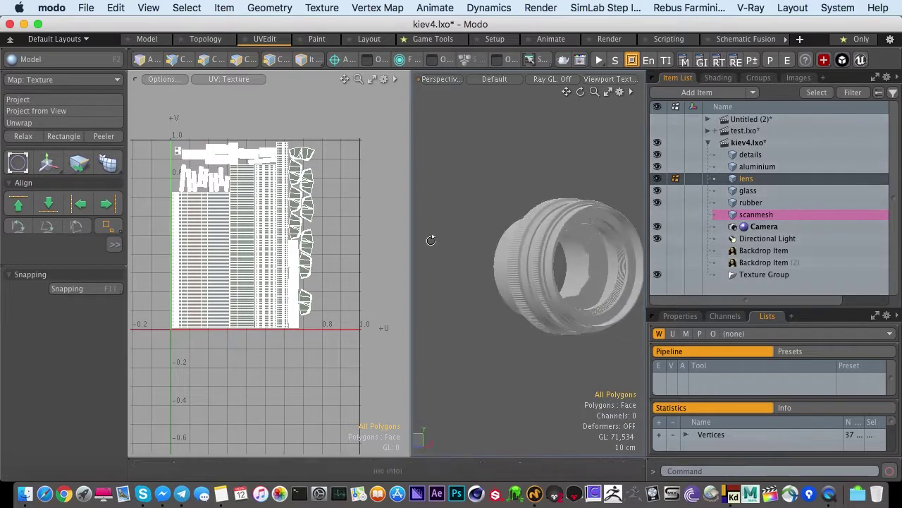
alt+drag(431, 240, 489, 318)
click(748, 191)
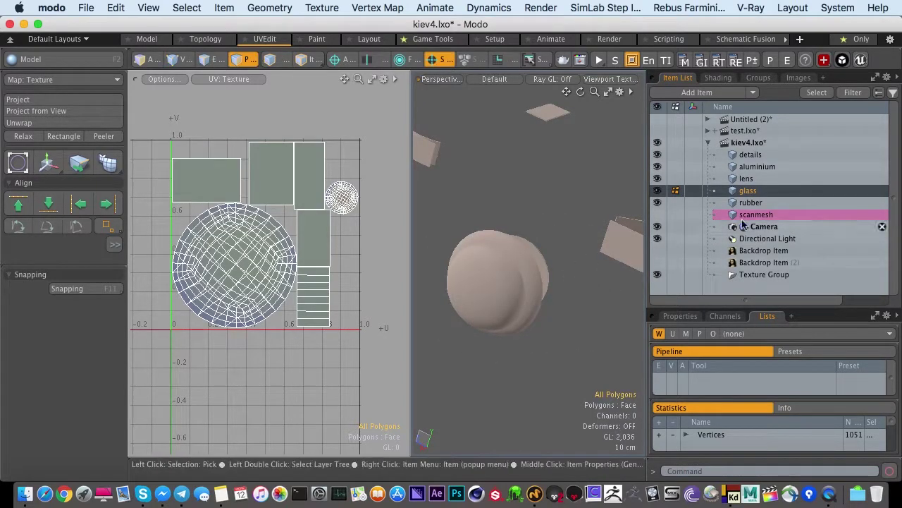
click(744, 203)
alt+drag(563, 272, 487, 246)
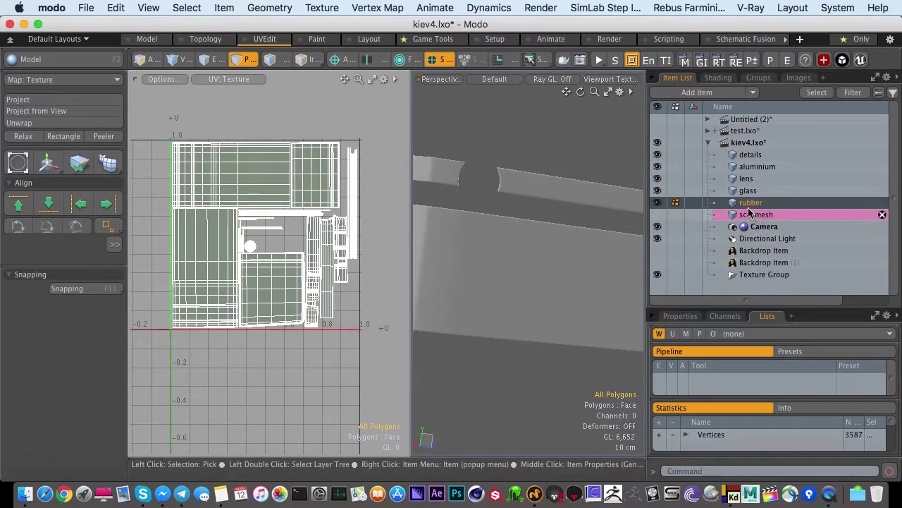
alt+drag(471, 211, 462, 236)
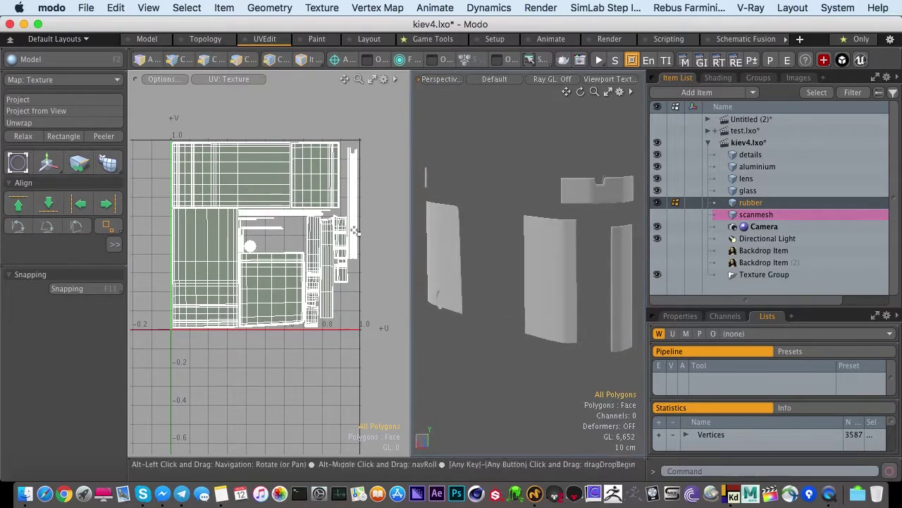
ctrl+alt+drag(238, 213, 259, 218)
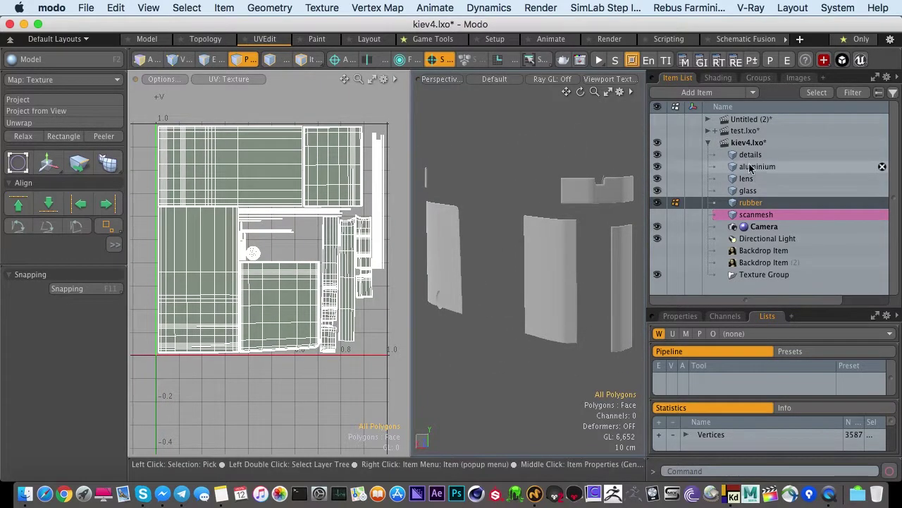
Examine the full-size UV layout of the details mesh, including its screw heads, curved strips and red distorted shells.
click(867, 154)
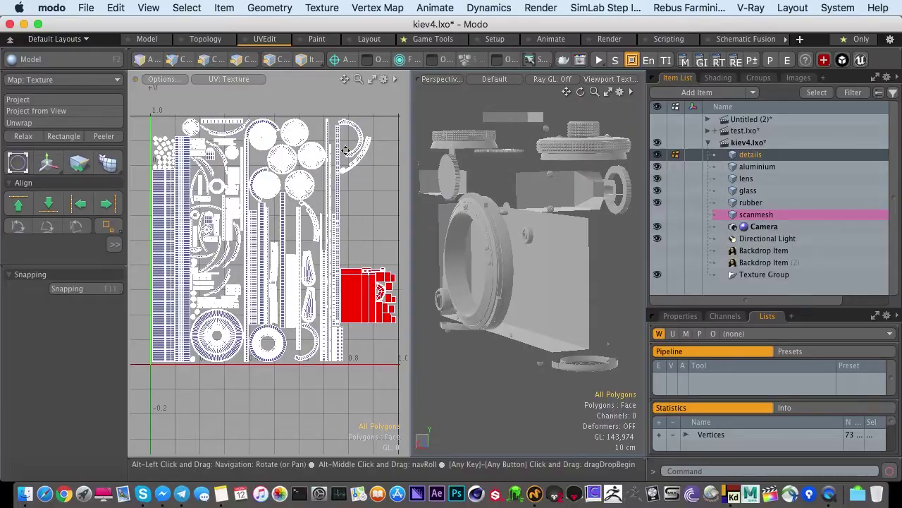
key(ctrl+space)
scroll(430, 275, up, 6)
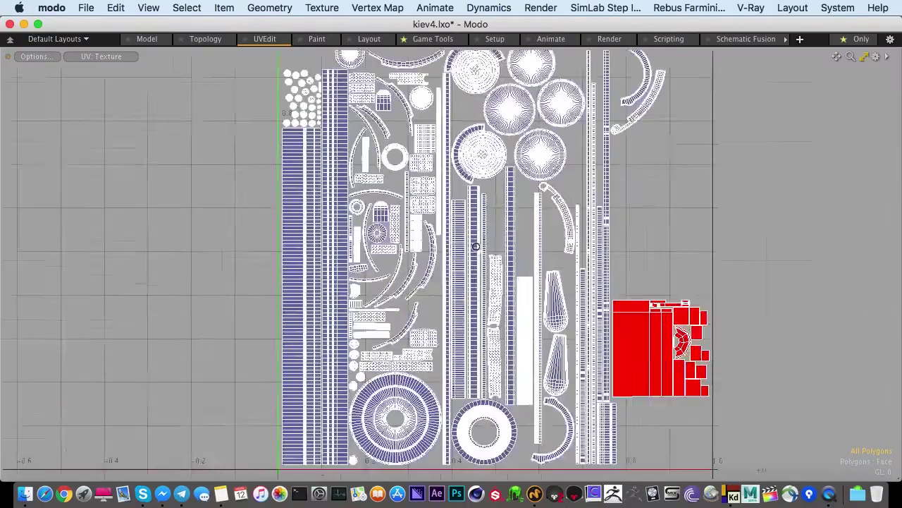
scroll(438, 279, down, 5)
scroll(444, 277, up, 8)
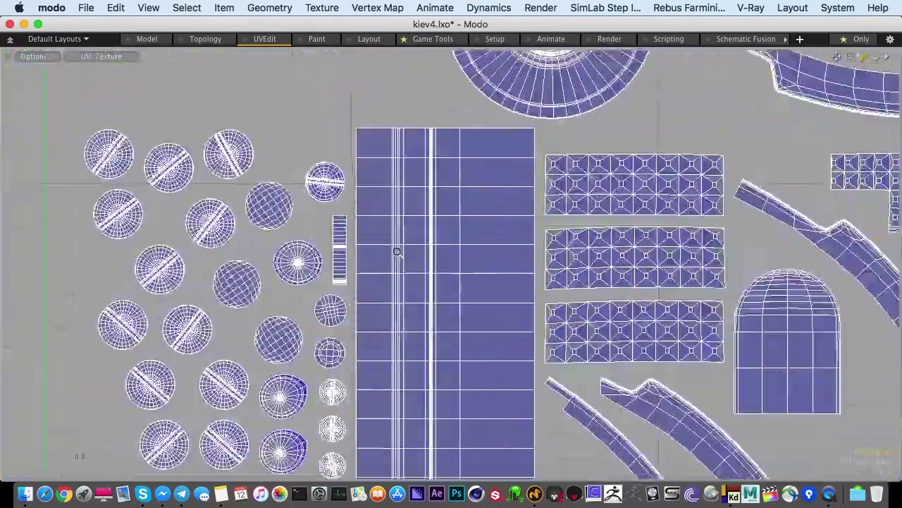
scroll(459, 283, up, 10)
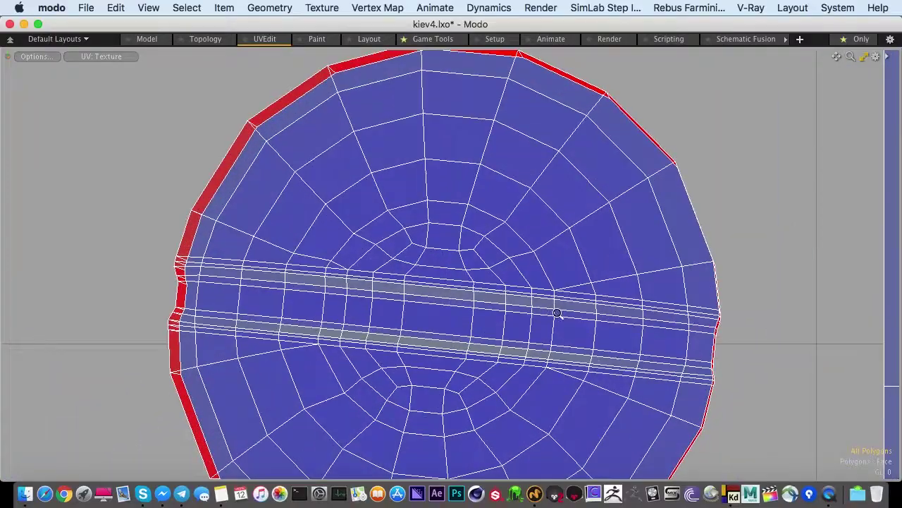
scroll(486, 282, down, 7)
alt+shift+drag(474, 275, 249, 269)
ctrl+alt+drag(489, 256, 366, 256)
alt+shift+drag(635, 261, 435, 223)
alt+shift+drag(620, 183, 434, 204)
ctrl+alt+drag(434, 205, 471, 189)
scroll(471, 189, up, 5)
scroll(586, 217, down, 8)
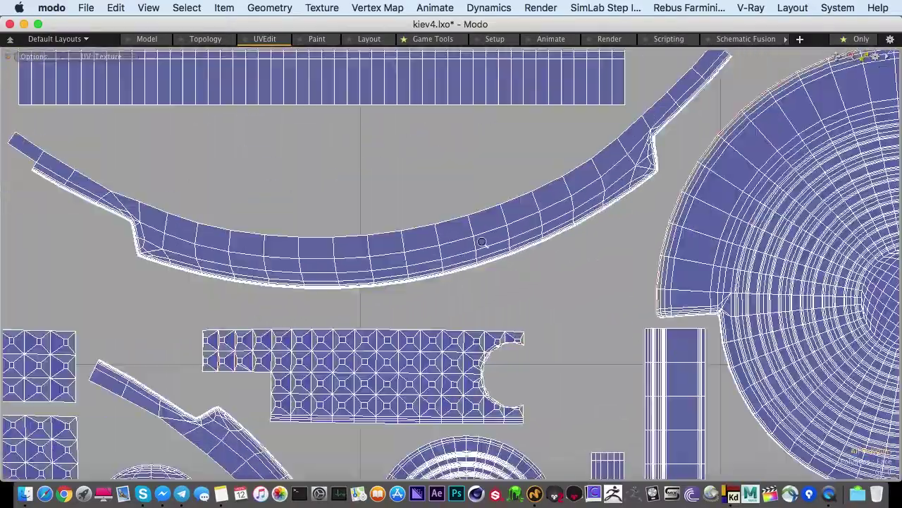
scroll(615, 146, up, 6)
scroll(614, 147, down, 10)
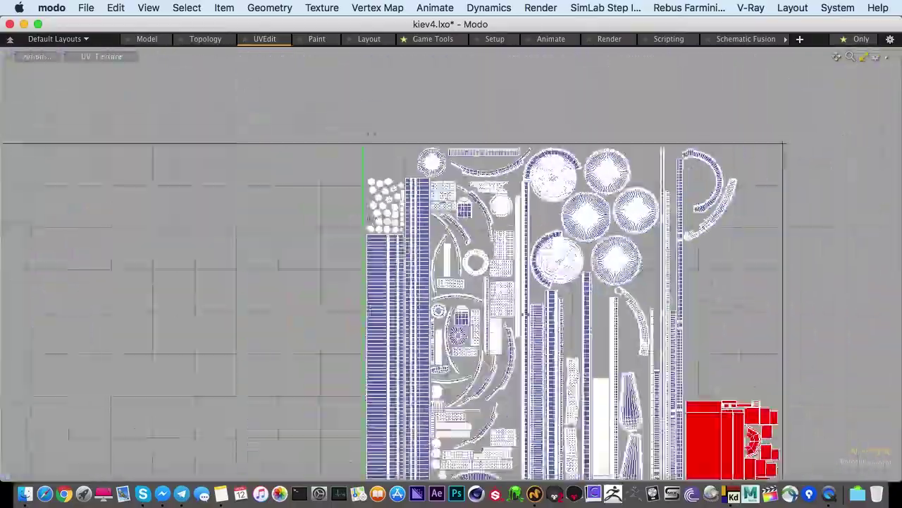
alt+shift+drag(596, 426, 460, 260)
scroll(509, 226, down, 8)
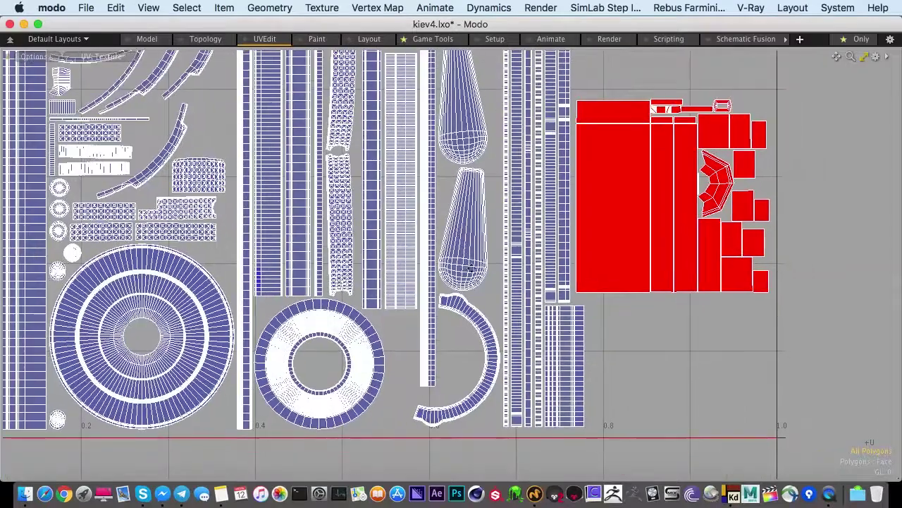
scroll(509, 227, down, 2)
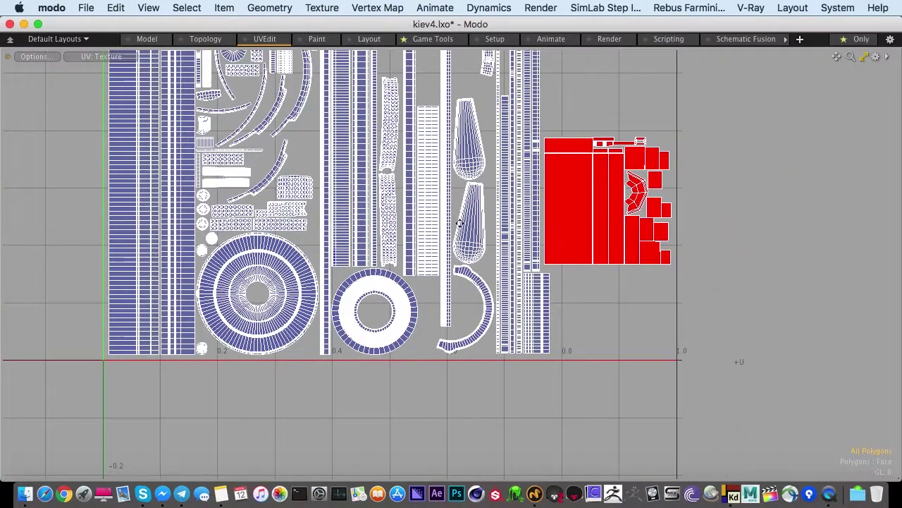
Select all the red UV shells beside the main layout of the details mesh.
alt+shift+drag(460, 223, 446, 235)
scroll(559, 212, up, 4)
mouse_move(518, 151)
mouse_down()
mouse_move(658, 125)
mouse_move(679, 282)
mouse_move(624, 275)
mouse_up()
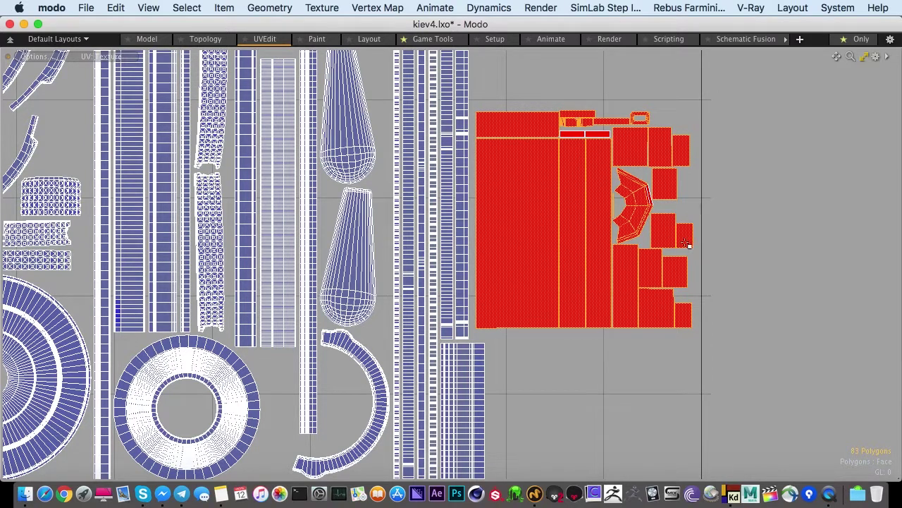
mouse_move(687, 243)
mouse_down()
mouse_move(582, 151)
mouse_move(618, 164)
mouse_move(314, 154)
mouse_up()
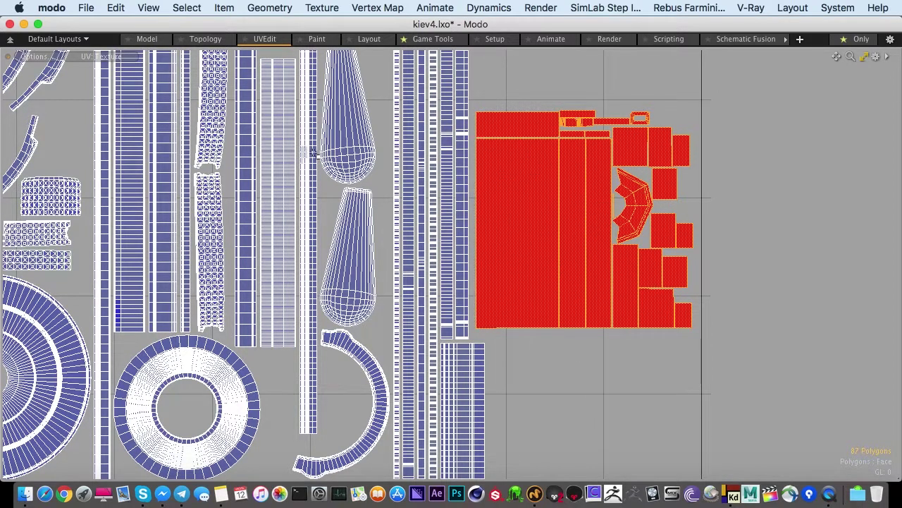
Try scaling the selected red UV shells down to a tiny cluster, then undo it and restore the split view.
key(r)
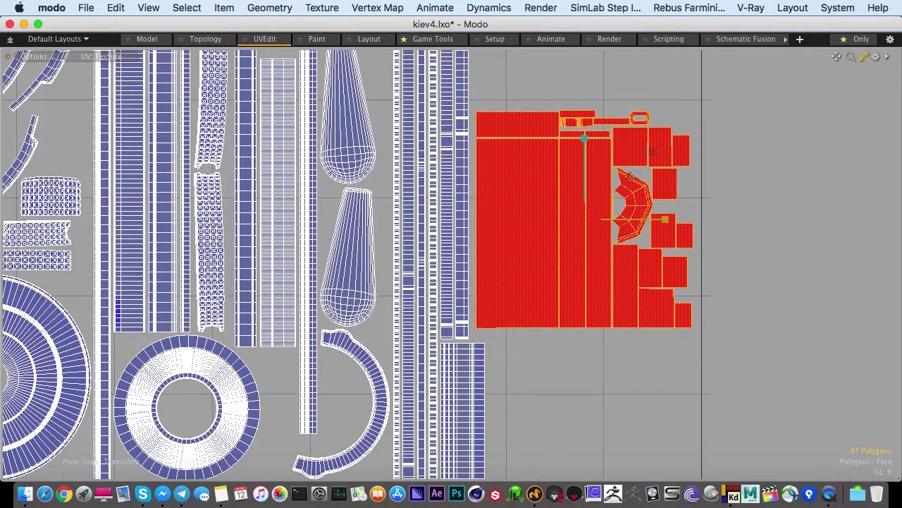
drag(651, 151, 594, 152)
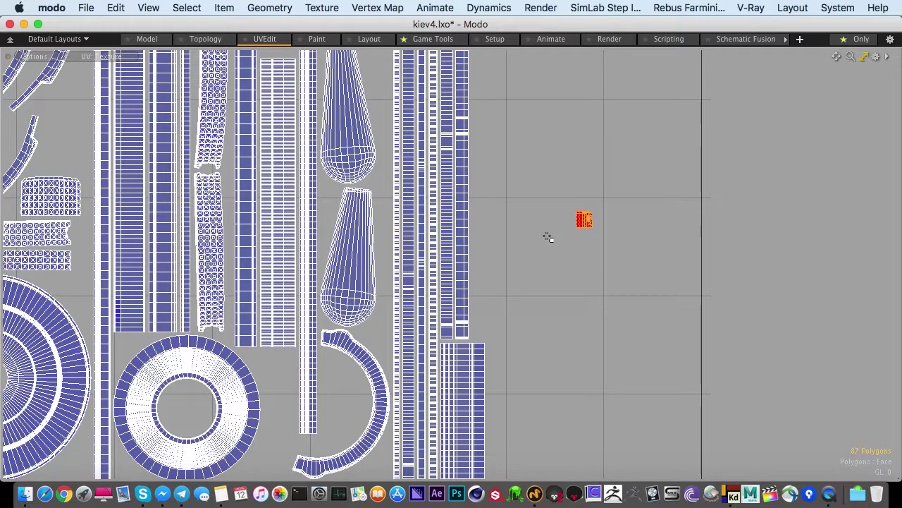
key(super+z)
key(ctrl+space)
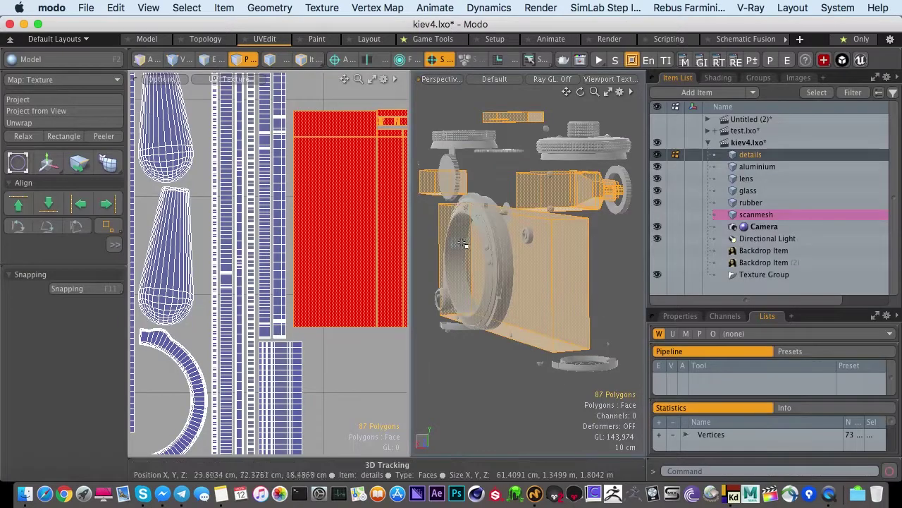
Compare the selected polygons of the details mesh in the 3D view with their red UV shells from several angles.
scroll(514, 242, down, 5)
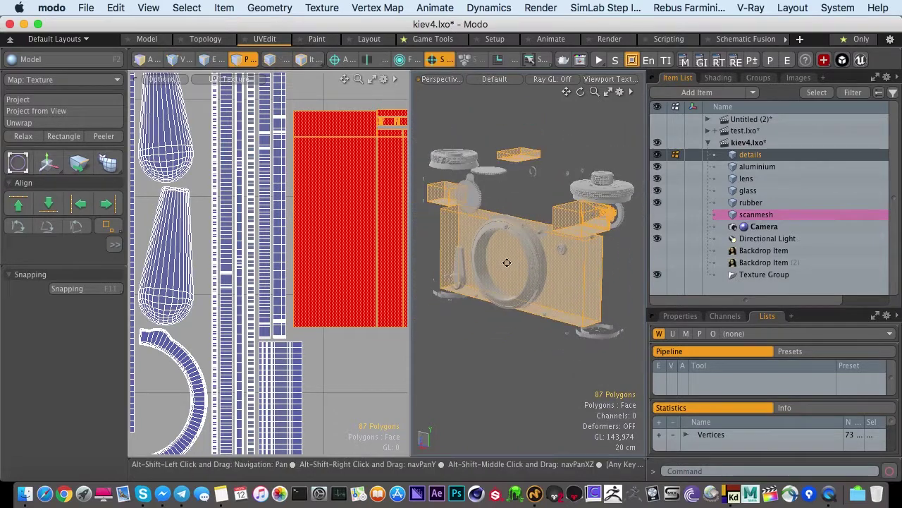
alt+drag(504, 184, 635, 240)
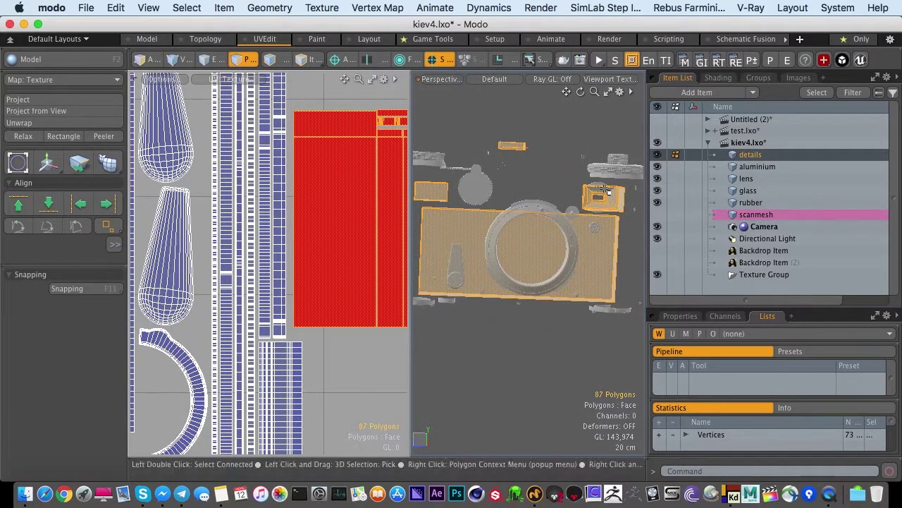
alt+drag(477, 317, 462, 295)
scroll(338, 212, down, 8)
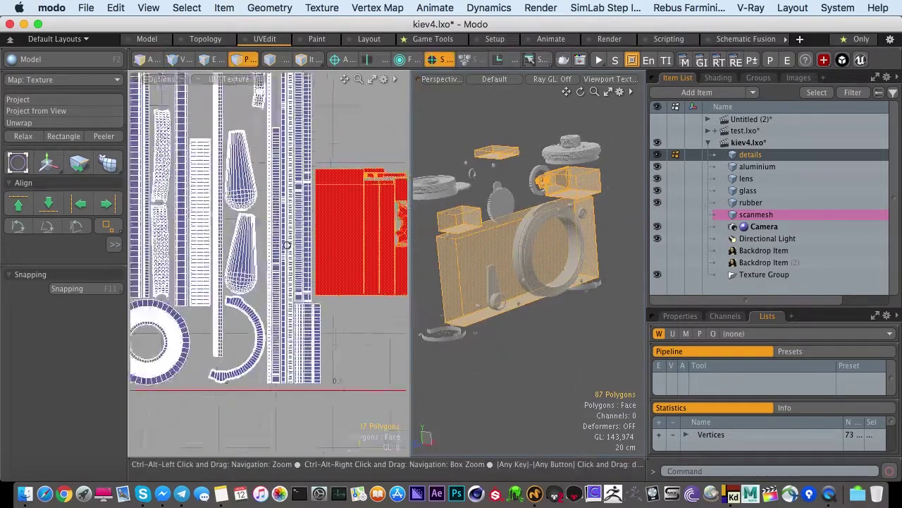
alt+drag(332, 222, 358, 247)
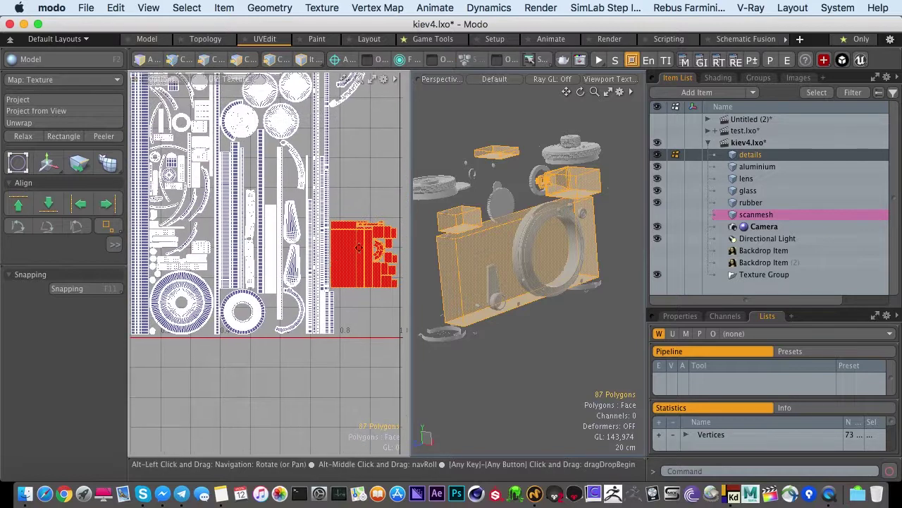
Hide the polygons belonging to the selected red UV shells and check the remaining geometry of the details mesh.
key(3)
key(h)
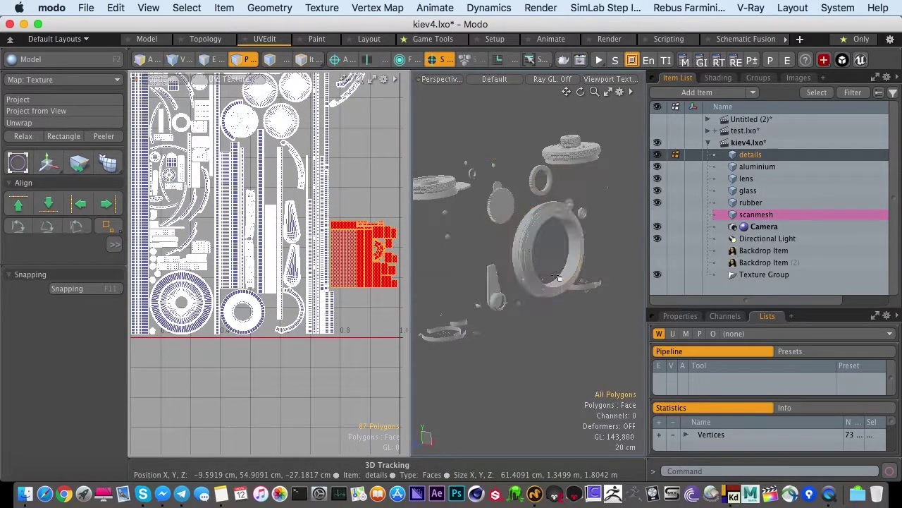
alt+drag(452, 289, 600, 297)
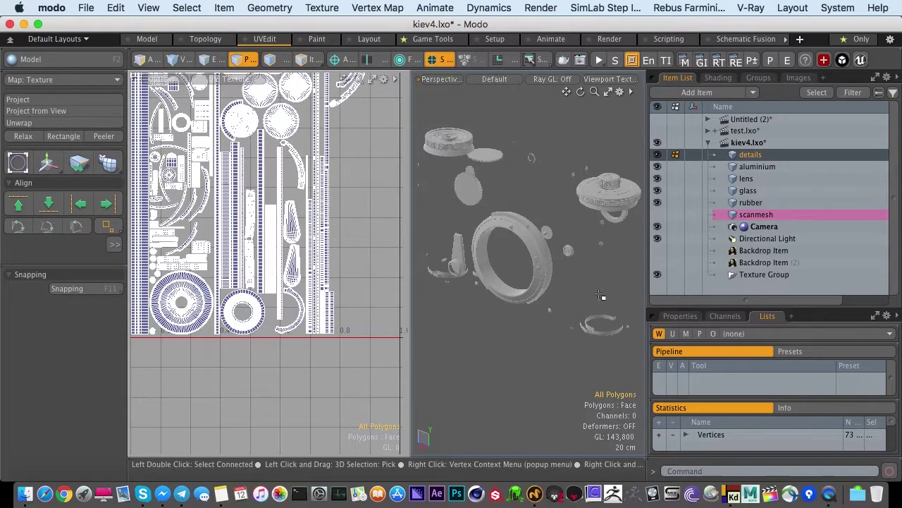
alt+drag(311, 299, 338, 346)
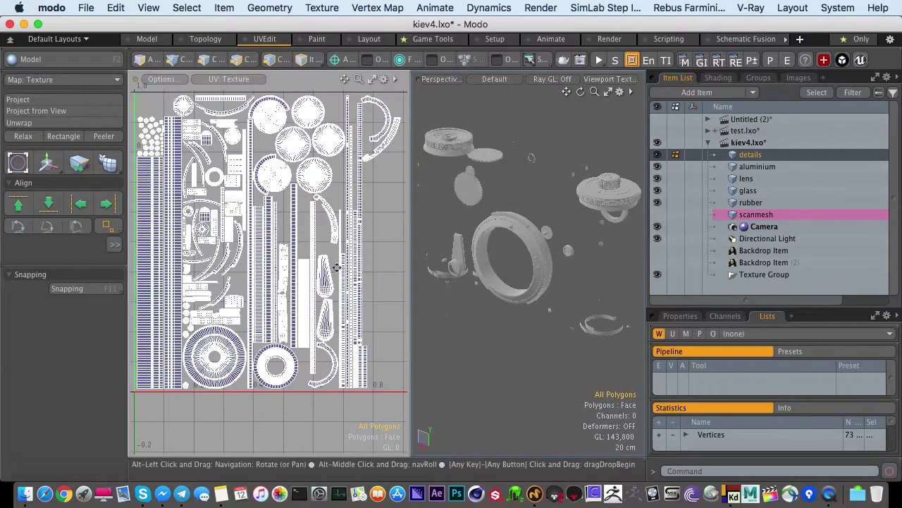
Examine the remaining UV shells of the details mesh up close, including the round caps, arc-shaped pieces and straight strips.
ctrl+alt+drag(247, 245, 372, 234)
alt+drag(274, 232, 398, 239)
alt+shift+drag(425, 250, 251, 178)
ctrl+alt+drag(306, 220, 287, 225)
alt+shift+drag(360, 203, 254, 358)
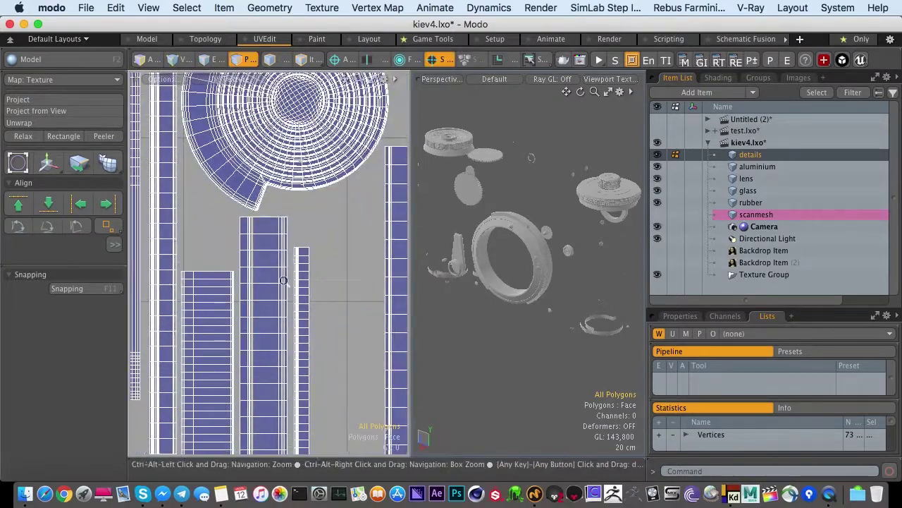
ctrl+alt+drag(285, 280, 252, 275)
alt+shift+drag(256, 271, 214, 344)
ctrl+alt+drag(241, 215, 272, 231)
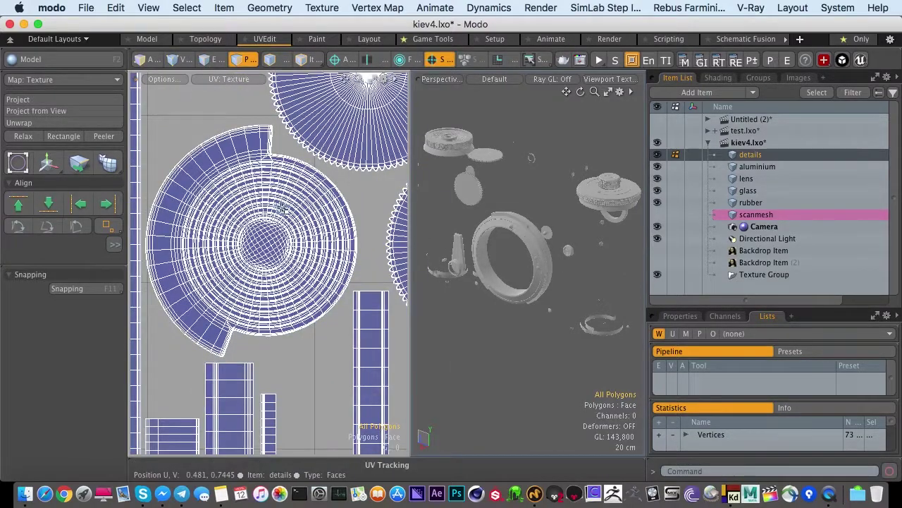
alt+drag(530, 293, 534, 282)
ctrl+alt+drag(291, 266, 317, 242)
Select the aluminium mesh and examine its UV layout at full size, including the straightened strips and coloured distorted areas.
click(502, 244)
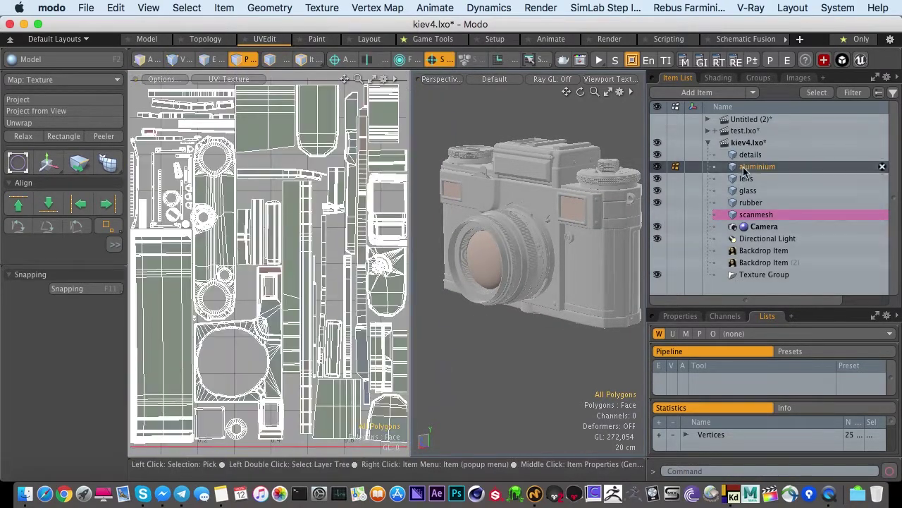
alt+drag(283, 273, 278, 249)
key(0)
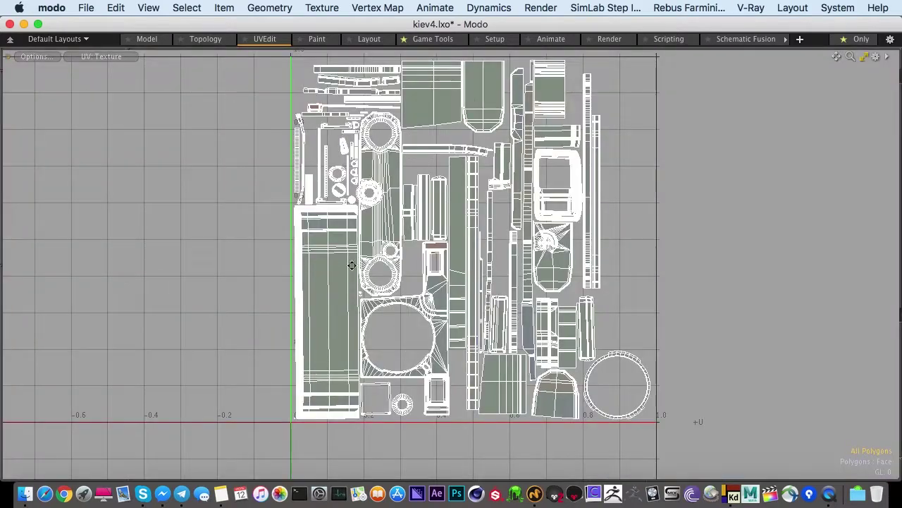
ctrl+alt+drag(352, 263, 473, 226)
ctrl+alt+drag(606, 323, 660, 328)
alt+drag(552, 259, 559, 306)
ctrl+alt+drag(215, 274, 359, 280)
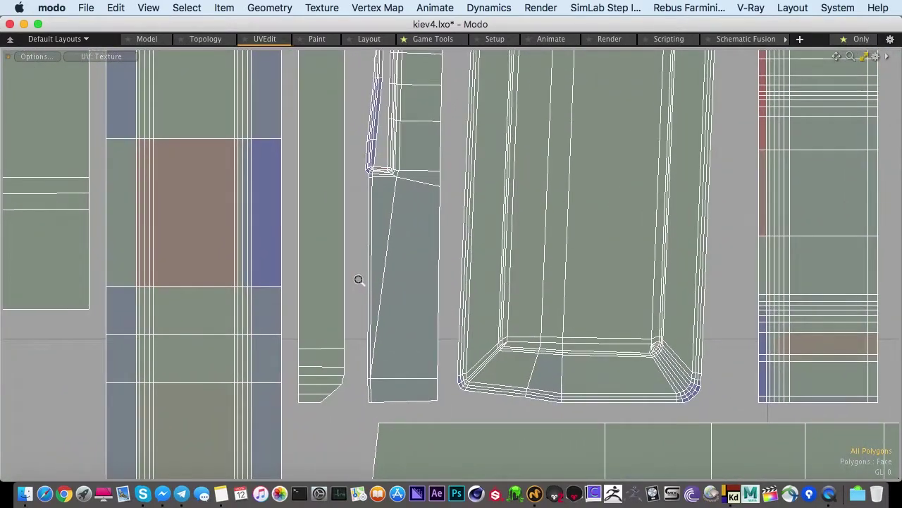
ctrl+alt+drag(417, 275, 339, 260)
scroll(476, 262, down, 4)
alt+drag(495, 264, 316, 203)
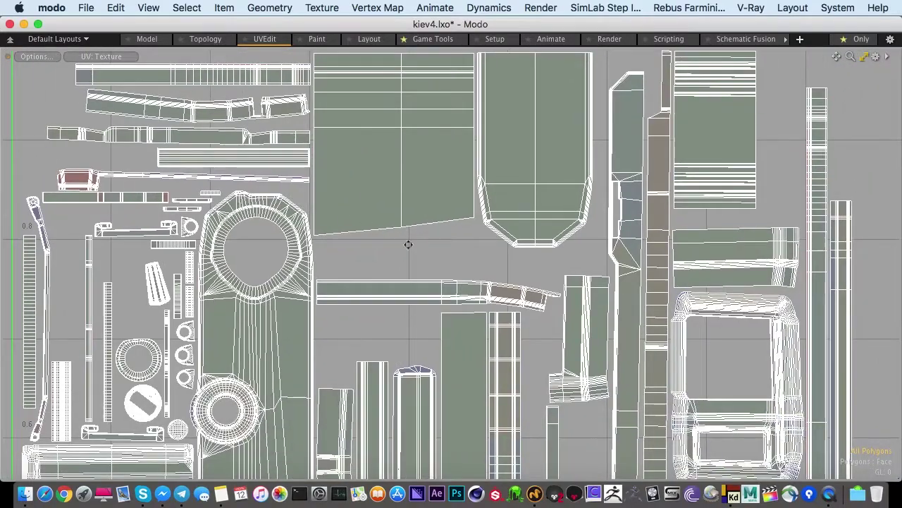
key(0)
Select the lens mesh and examine its complete UV layout at full size, including the long packed strips.
scroll(570, 246, down, 4)
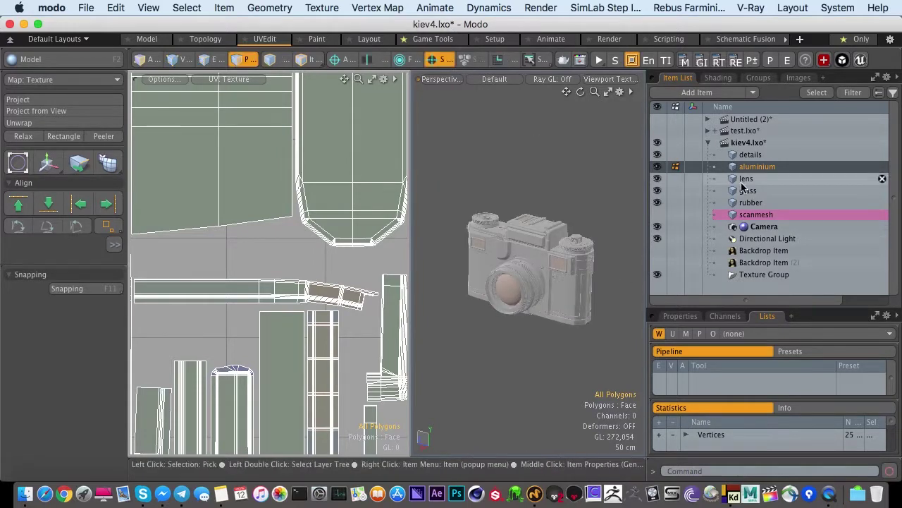
click(737, 178)
click(729, 192)
click(731, 179)
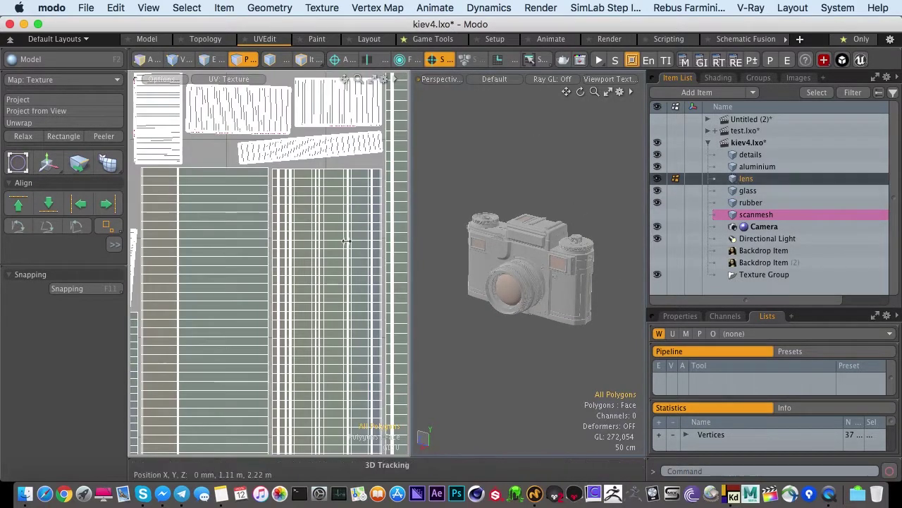
ctrl+alt+drag(346, 239, 244, 297)
alt+shift+drag(244, 296, 259, 268)
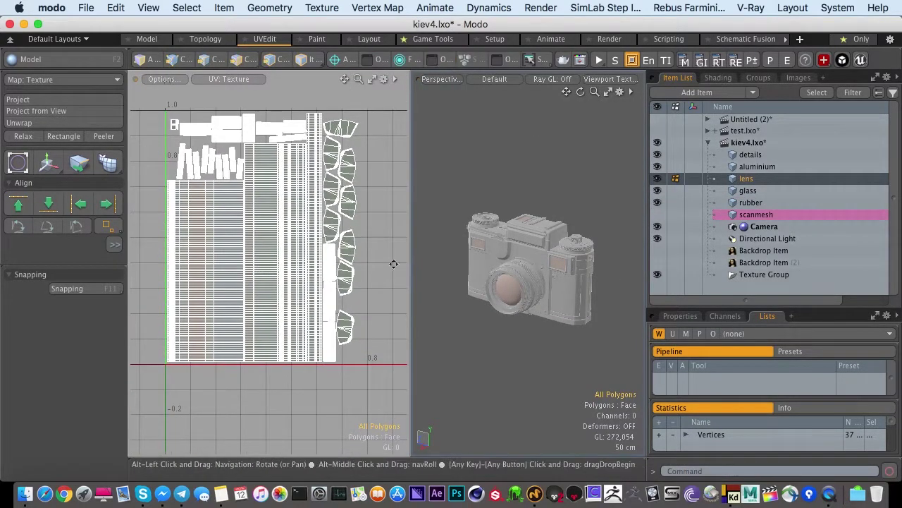
ctrl+alt+drag(196, 236, 227, 241)
key(ctrl+space)
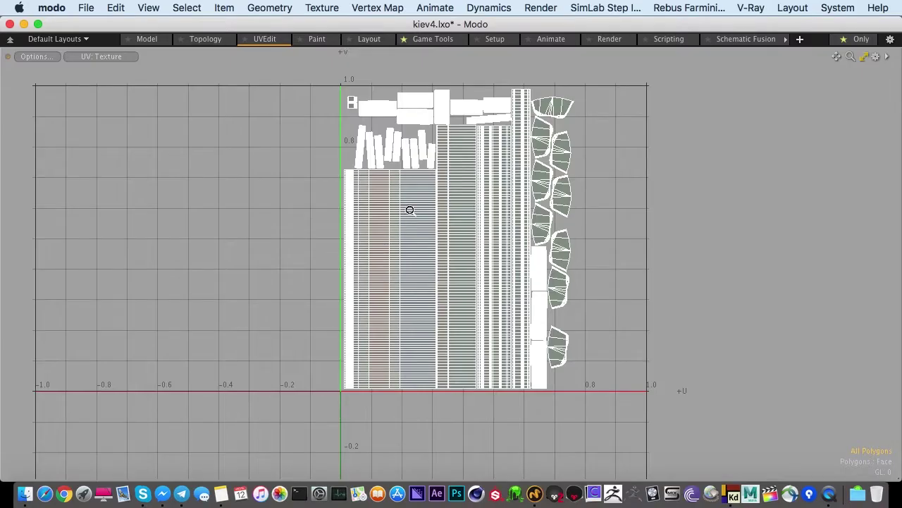
ctrl+alt+drag(410, 210, 468, 253)
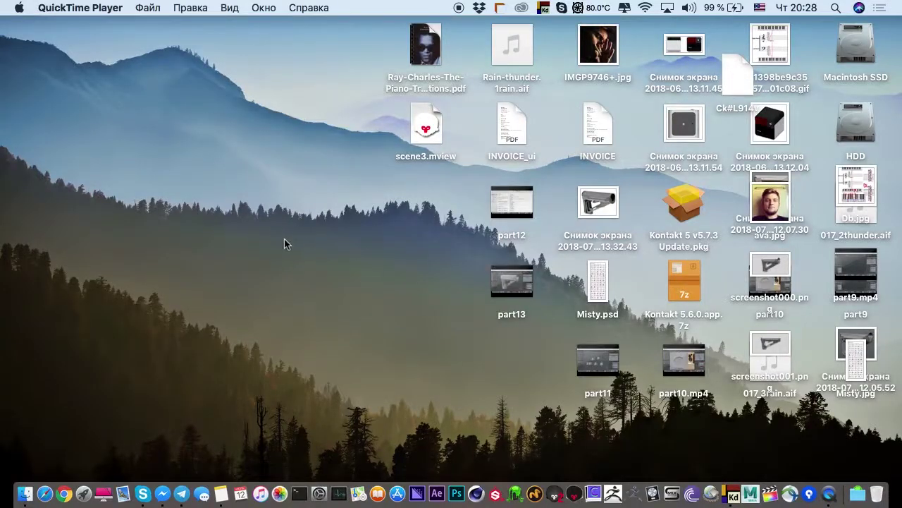
Relaunch Modo, decline reloading the auto-saved scenes and dismiss the system crash report.
drag(306, 270, 394, 381)
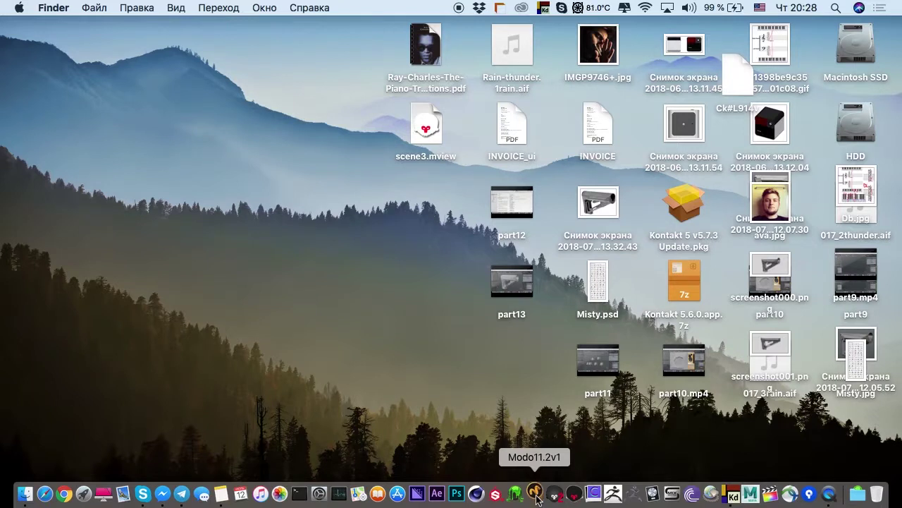
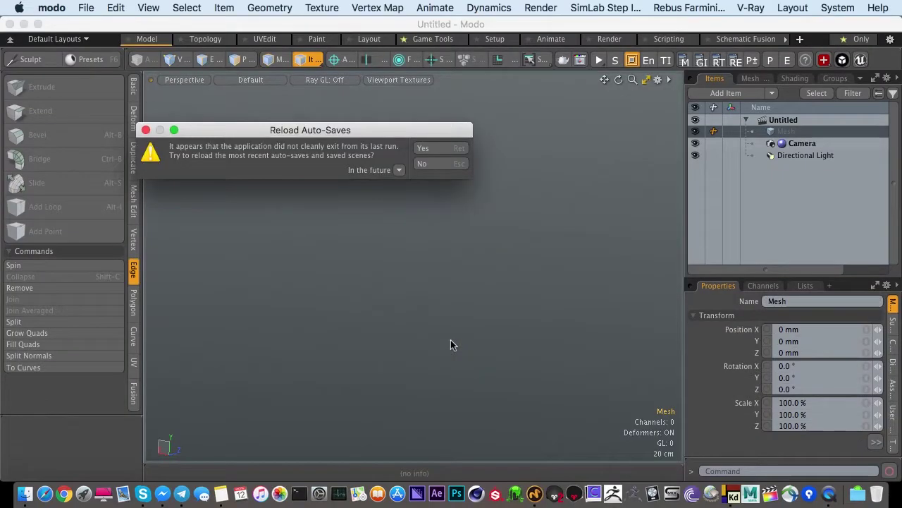
click(431, 163)
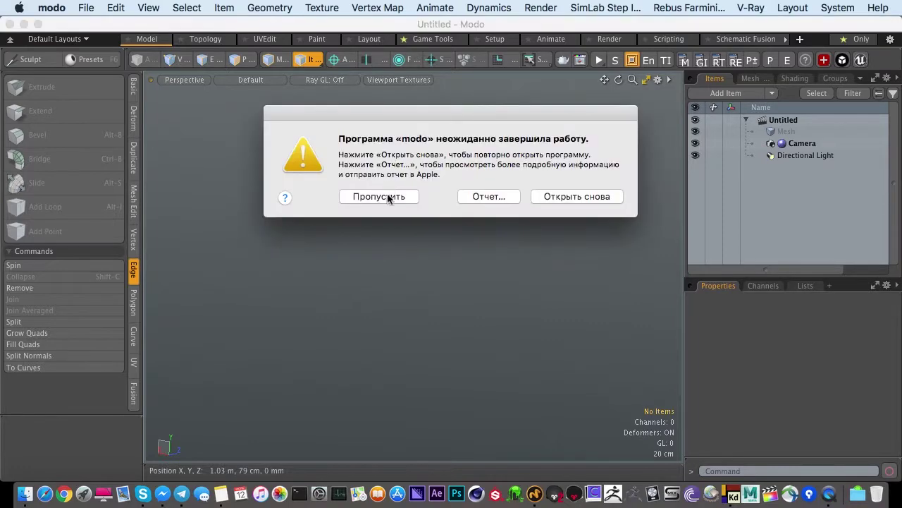
click(403, 198)
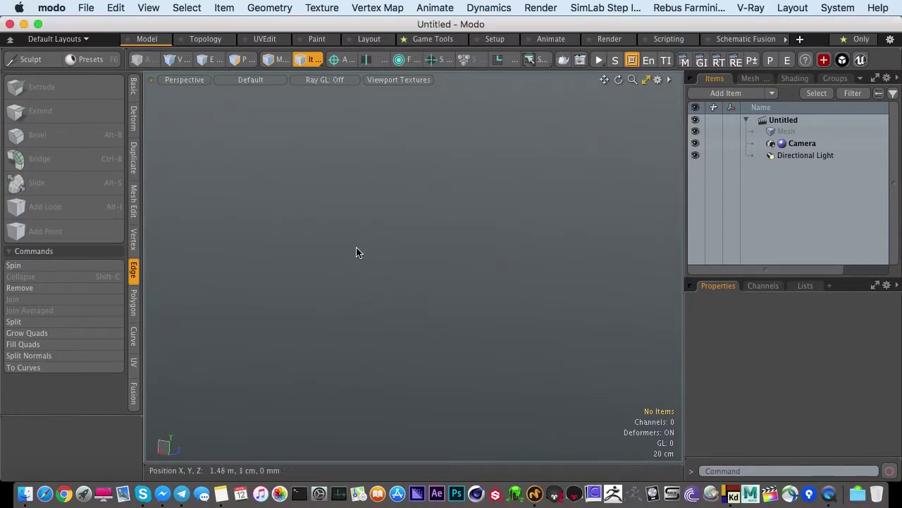
Switch to the UVEdit layout and expand the UV Maps group in the empty scene.
alt+drag(343, 228, 287, 198)
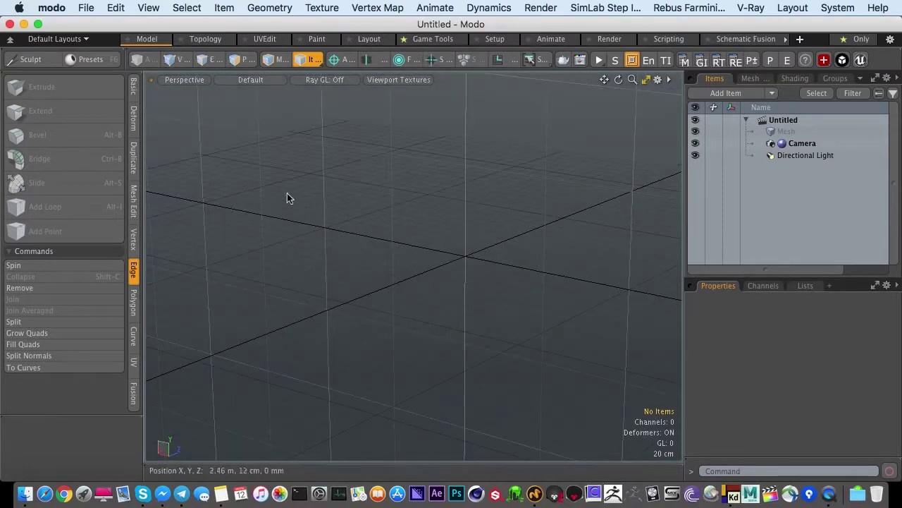
click(260, 42)
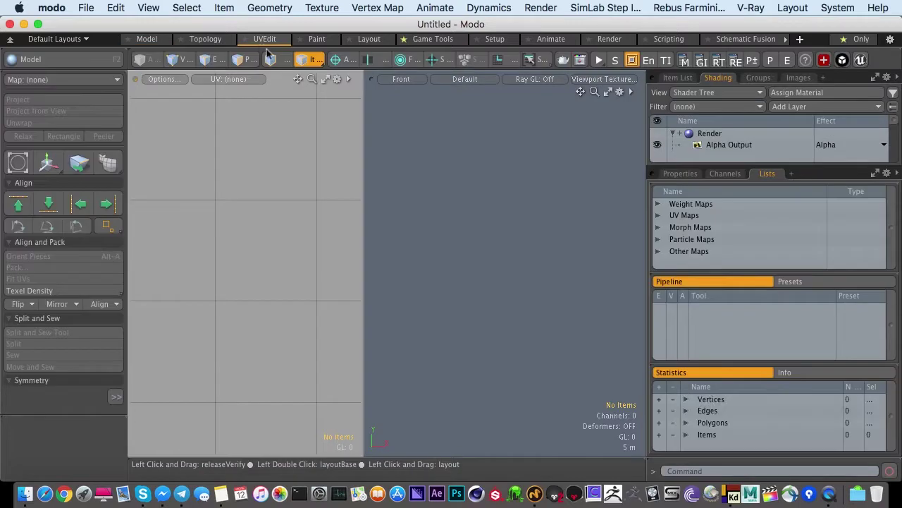
click(658, 215)
click(670, 225)
click(421, 144)
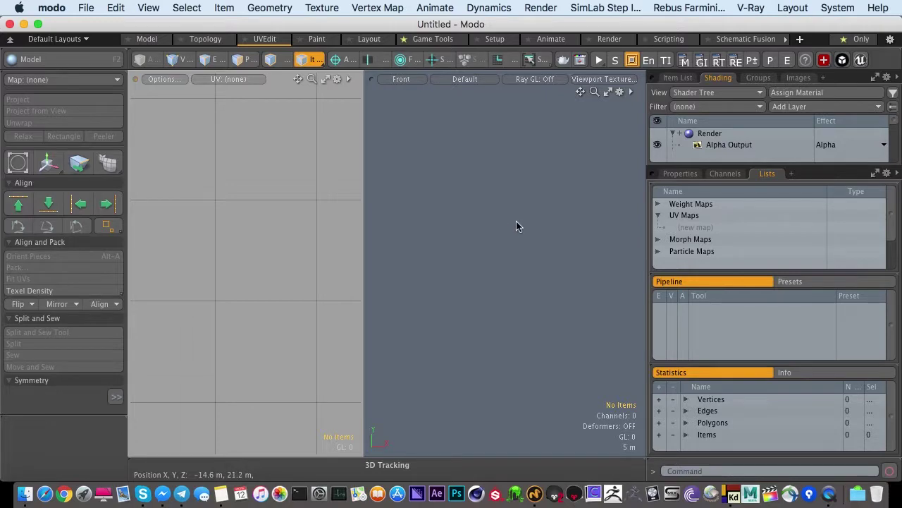
Look through the 3D folder and its 3D_SOFT subfolder in Finder, then return to Modo.
click(25, 496)
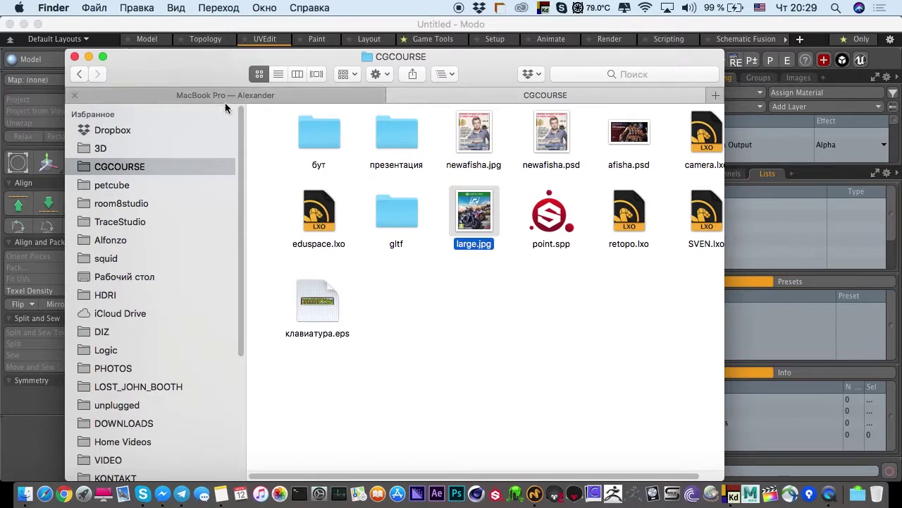
click(129, 185)
click(119, 155)
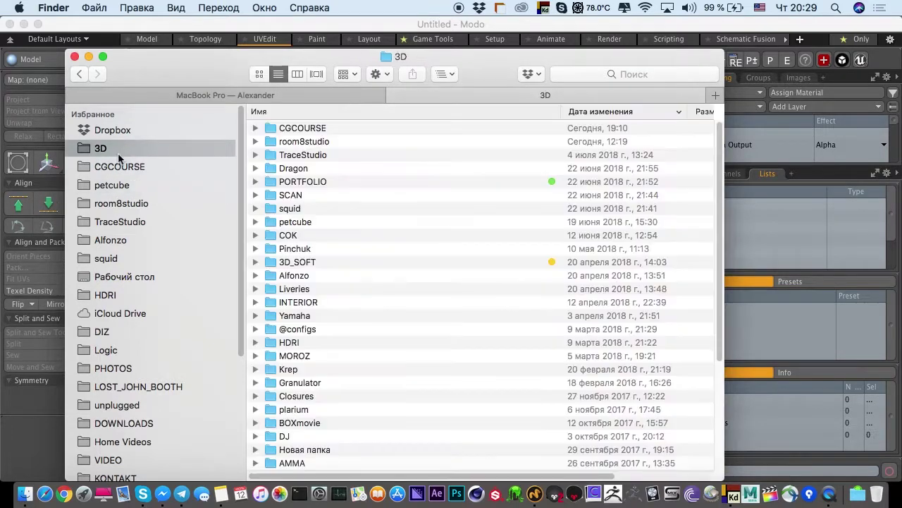
click(255, 261)
click(255, 261)
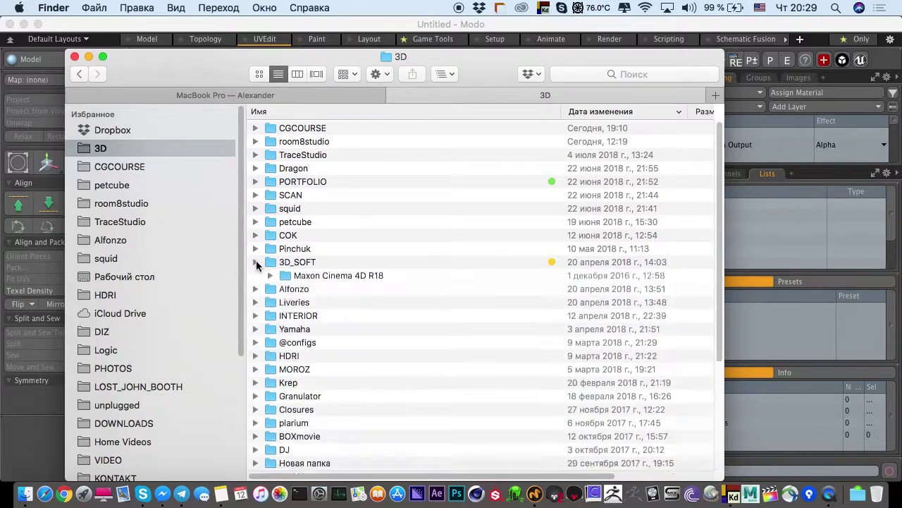
drag(229, 56, 223, 54)
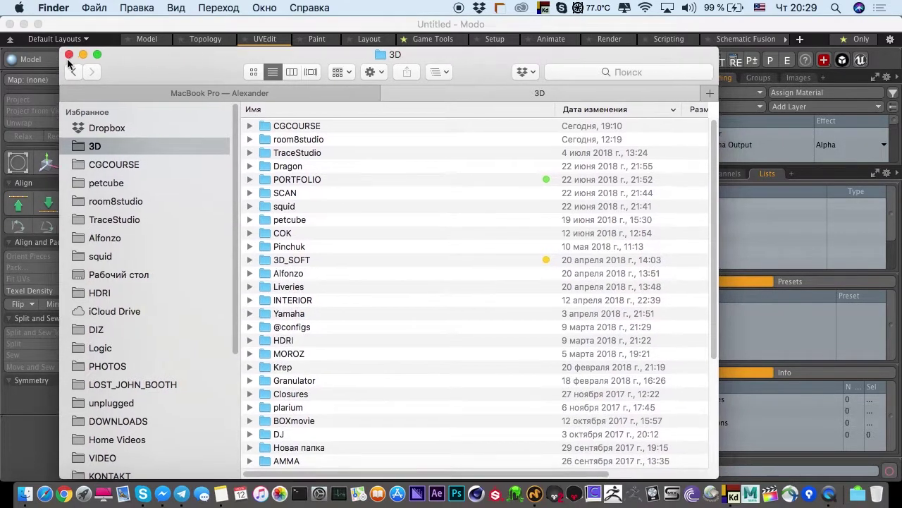
click(81, 54)
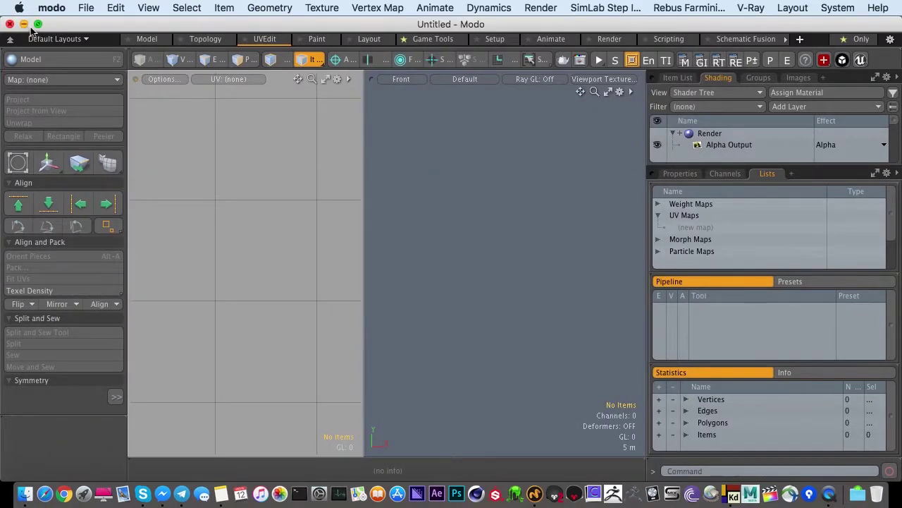
Show the Item List and enlarge its area.
click(677, 78)
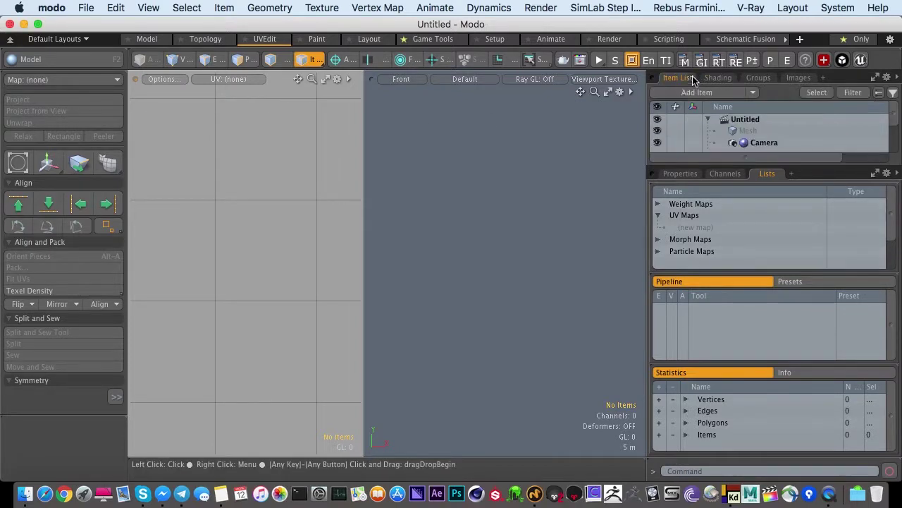
drag(687, 165, 684, 262)
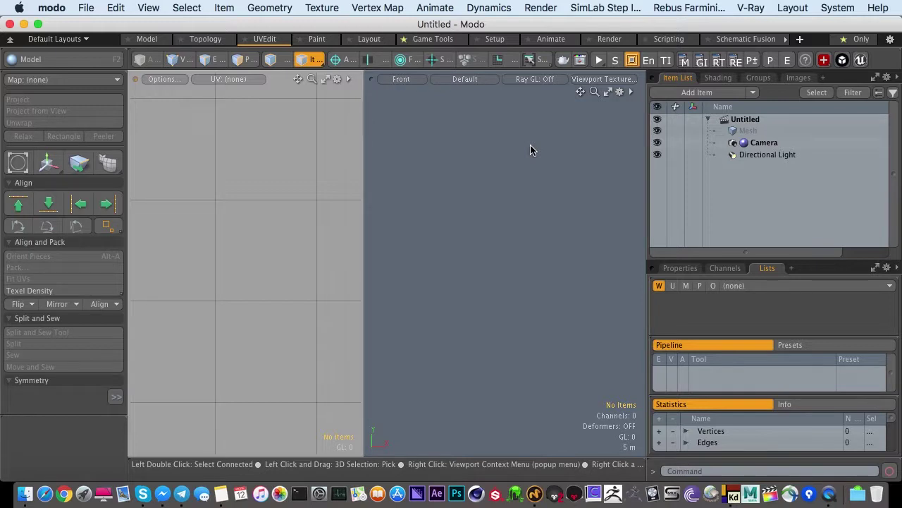
Open the scene resample.lxo from the Dragon folder inside the 3D folder.
click(87, 9)
mouse_move(119, 92)
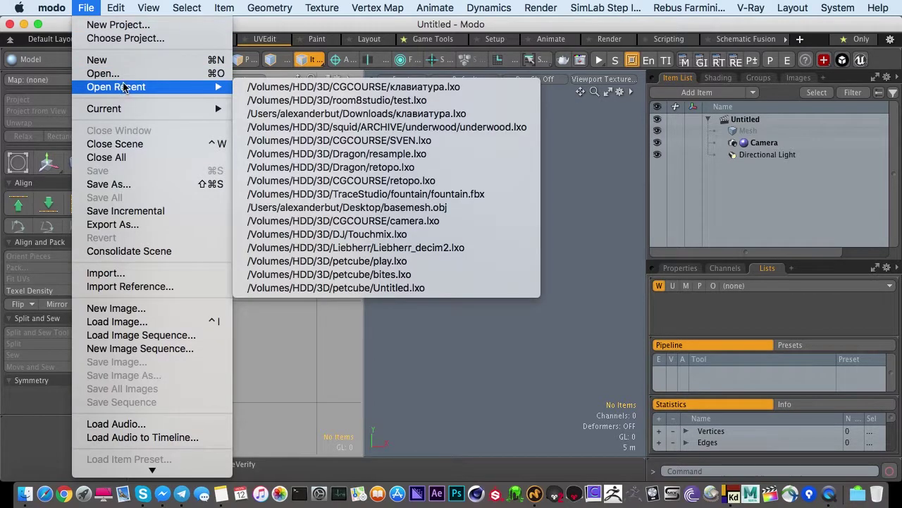
click(125, 74)
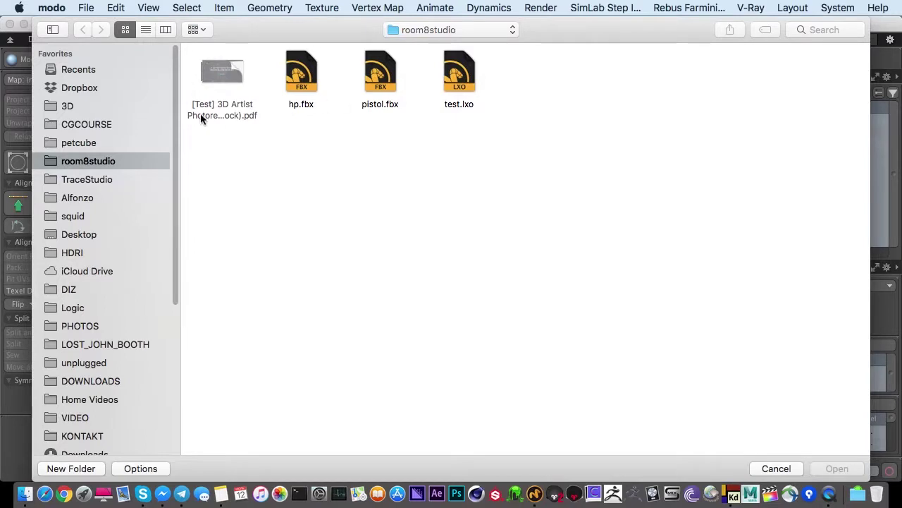
click(86, 105)
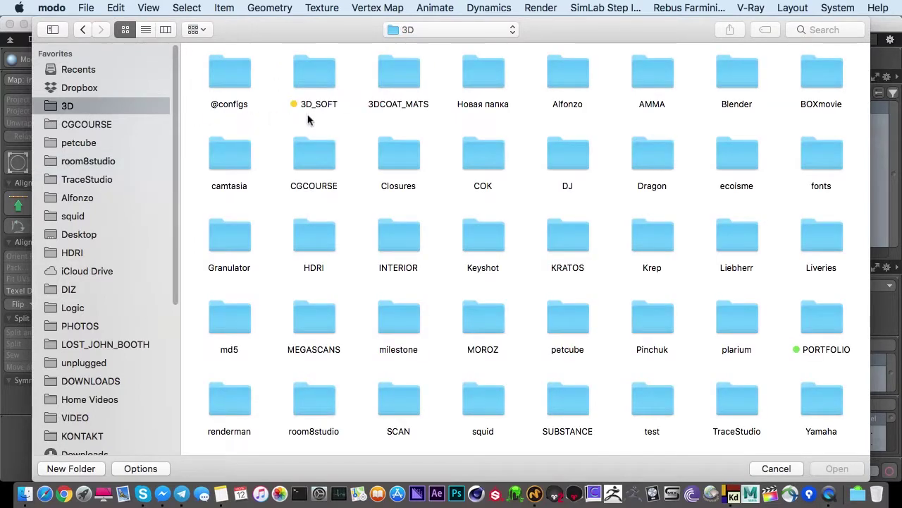
double_click(634, 161)
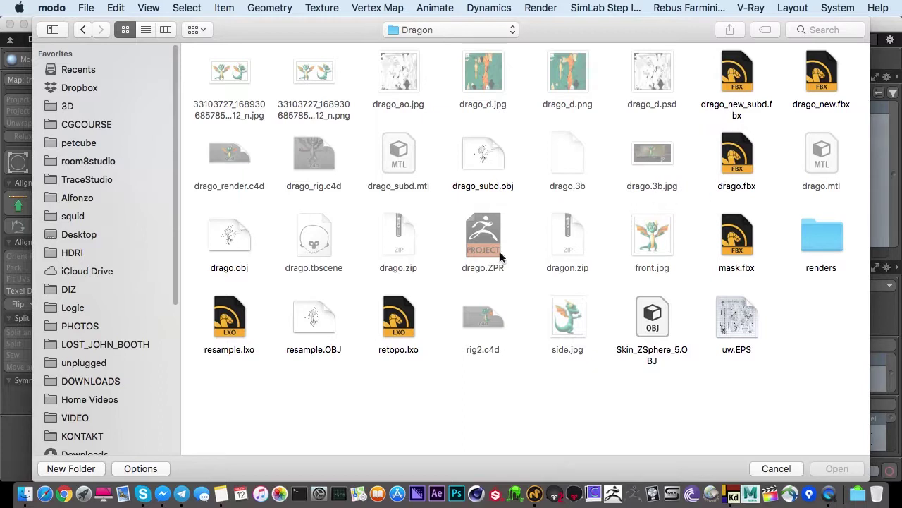
click(389, 315)
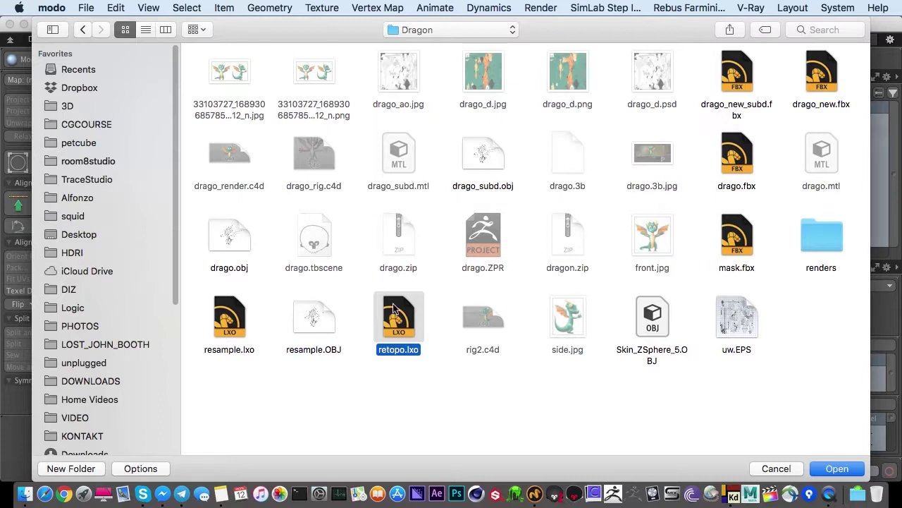
click(221, 321)
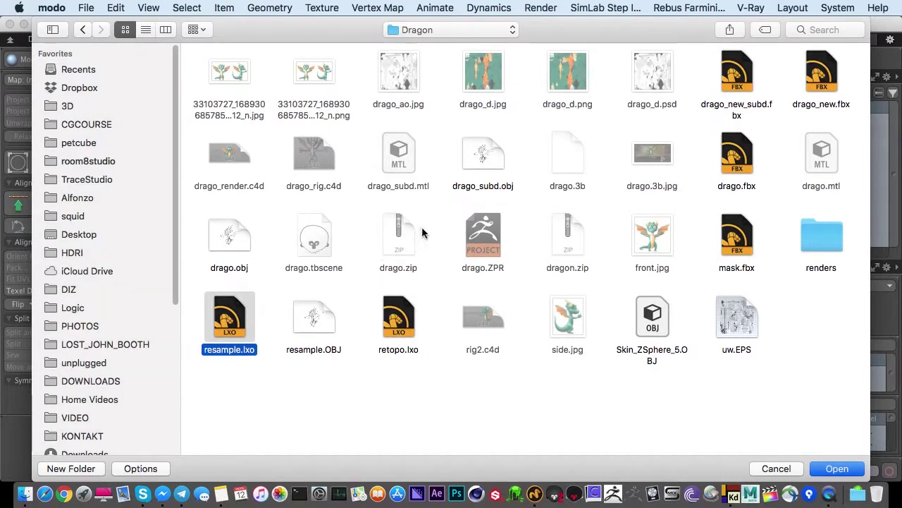
key(Return)
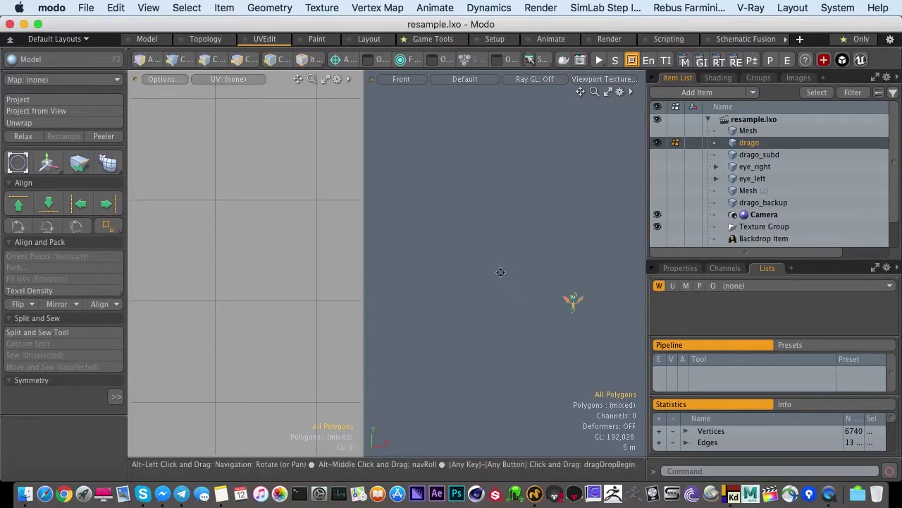
Frame the dragon in the 3D viewport, switch it to the Perspective view and turn the model to its side.
key(a)
click(400, 79)
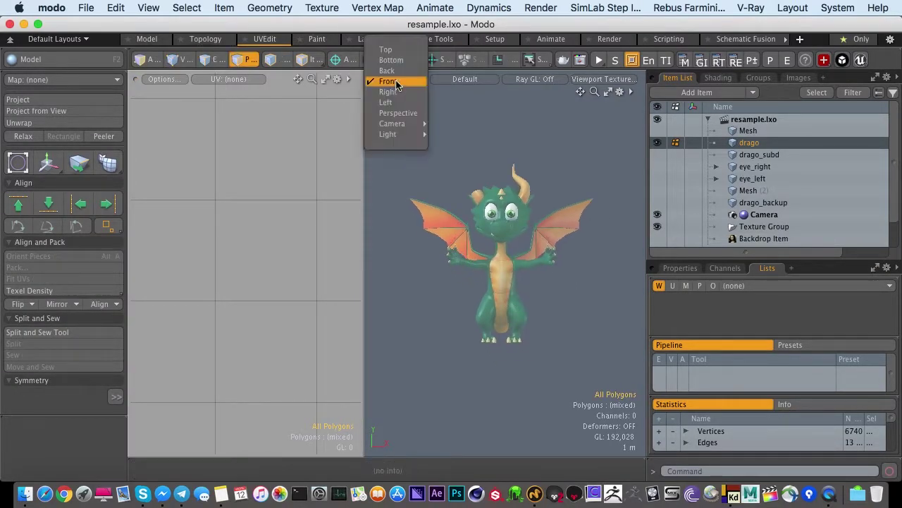
click(393, 114)
alt+drag(437, 230, 464, 250)
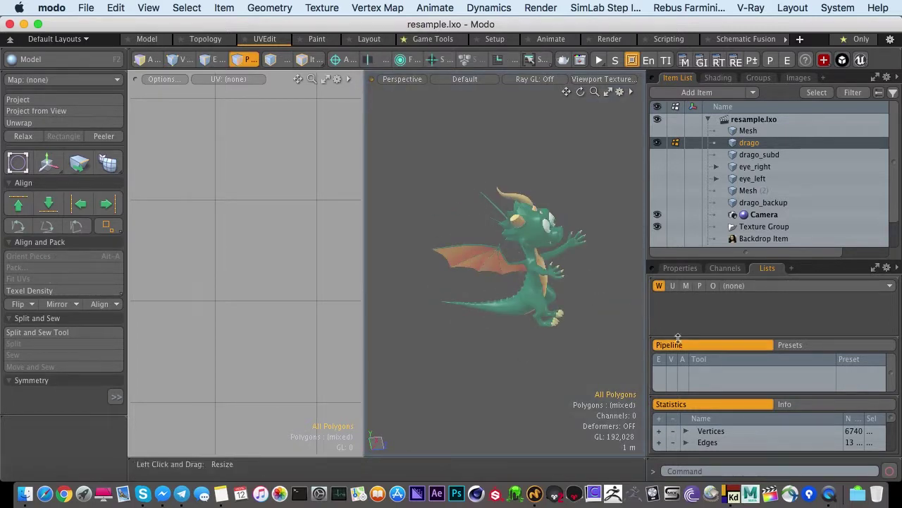
Enlarge the vertex map list and display the dragon's Texture UV map in the UV view.
drag(667, 260, 661, 198)
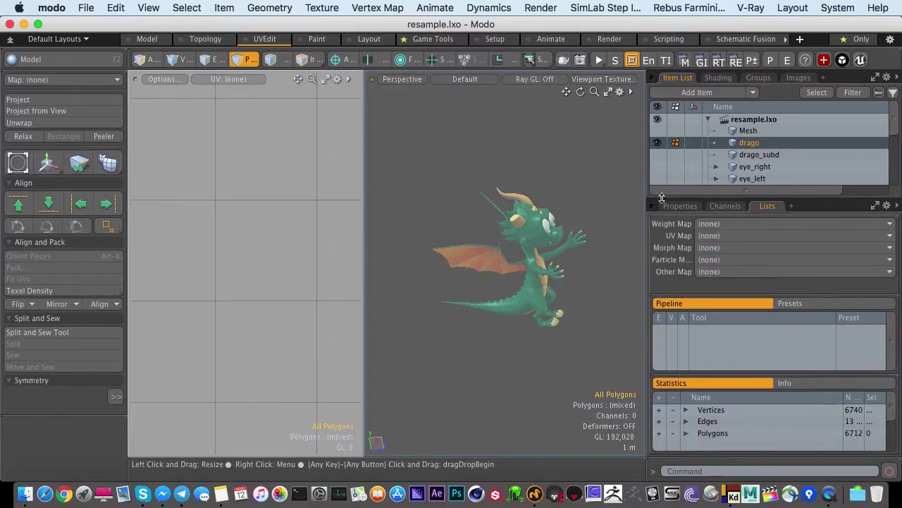
drag(679, 304, 679, 346)
click(691, 259)
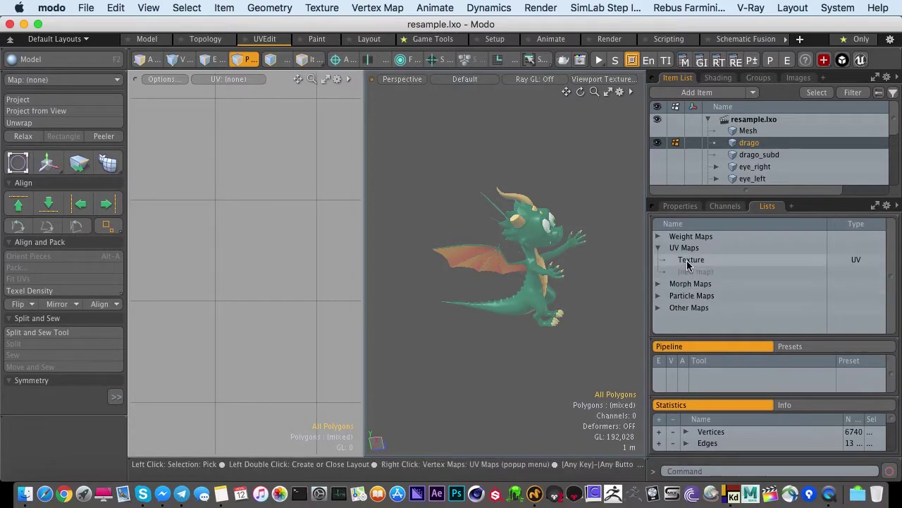
scroll(289, 279, down, 10)
alt+drag(309, 249, 283, 242)
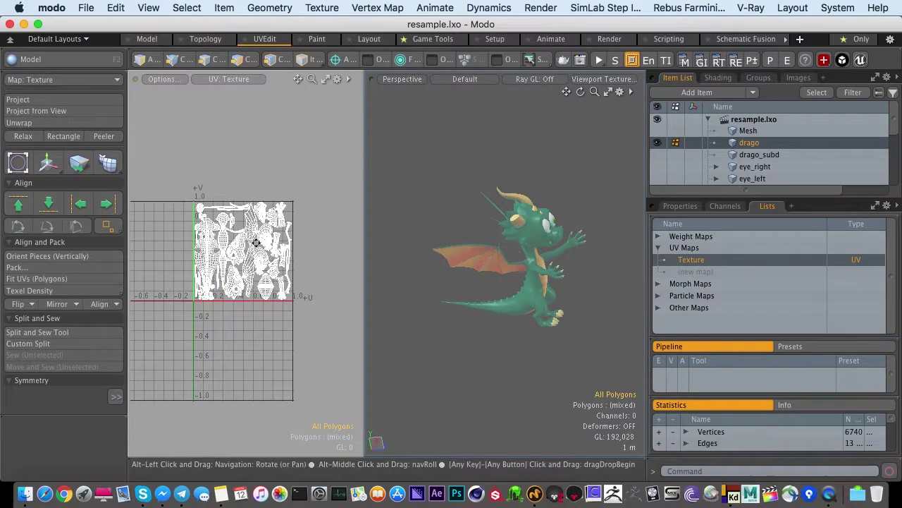
Maximize the UV view and select the back, head and belly islands in turn to examine the dragon's unwrap.
key(0)
scroll(415, 246, up, 6)
middle_drag(548, 281, 397, 262)
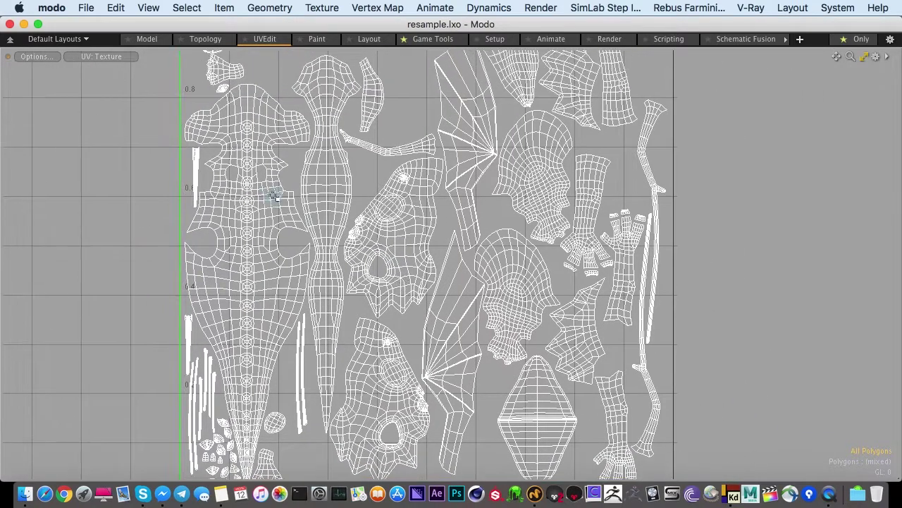
double_click(252, 206)
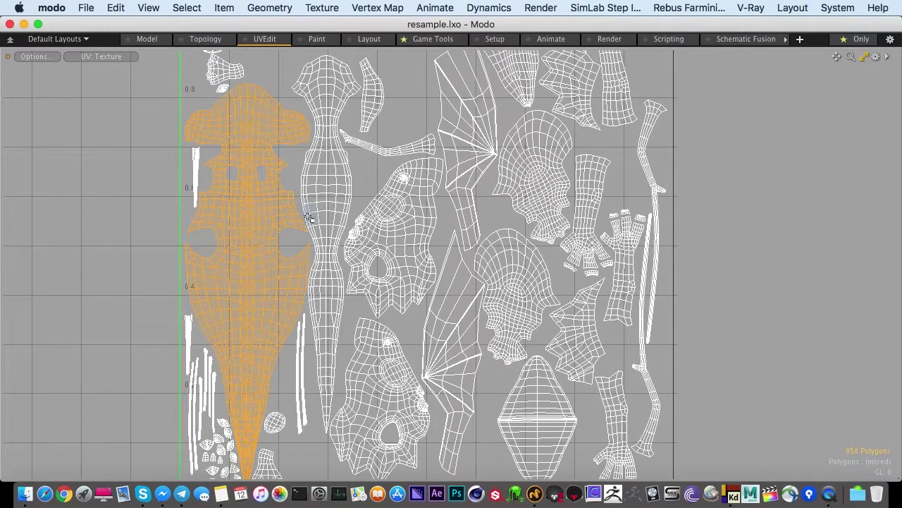
middle_drag(353, 213, 303, 208)
double_click(321, 238)
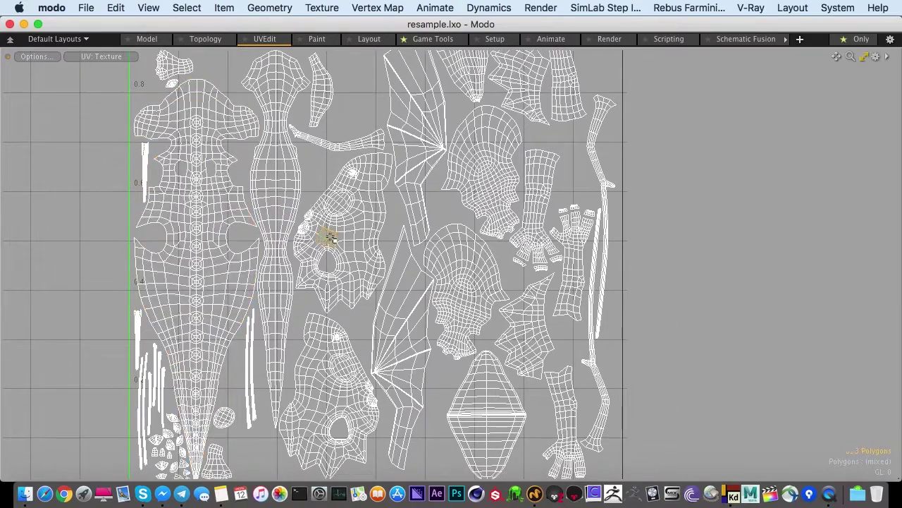
double_click(188, 202)
scroll(165, 201, up, 6)
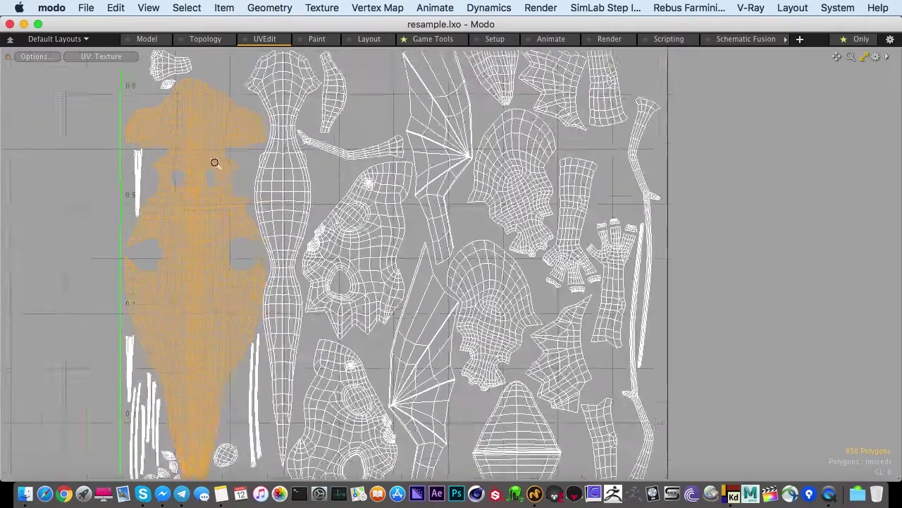
click(281, 203)
double_click(280, 202)
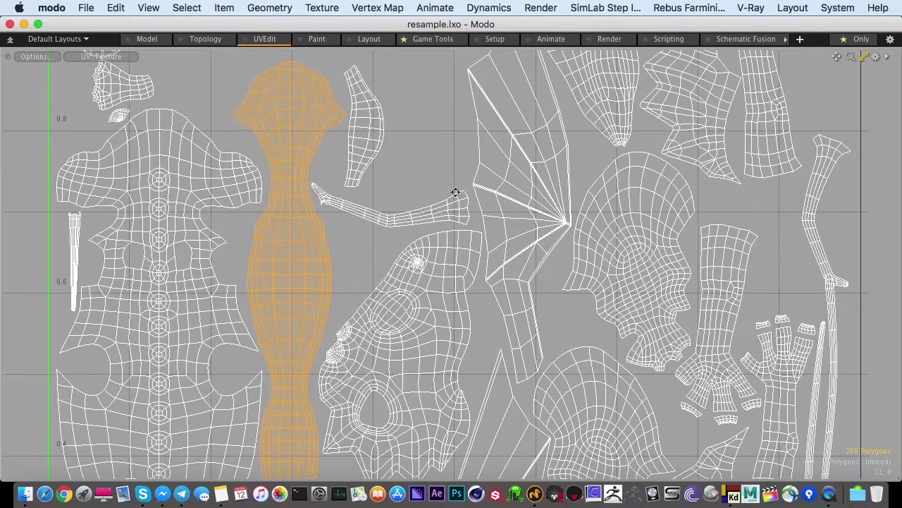
Examine the wing, leg and hand islands up close, including an edge of a separate fingertip piece.
middle_drag(456, 192, 392, 198)
double_click(450, 191)
double_click(528, 247)
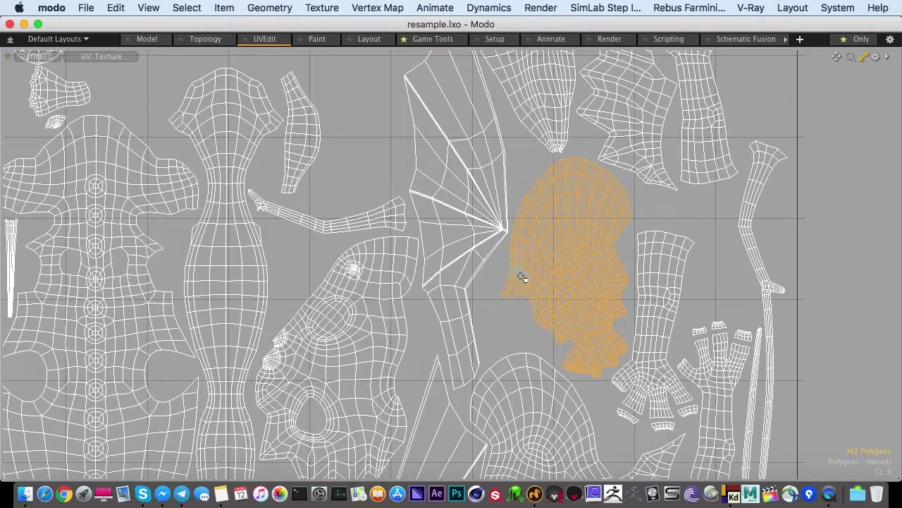
alt+drag(636, 324, 572, 260)
double_click(594, 271)
alt+drag(586, 361, 584, 323)
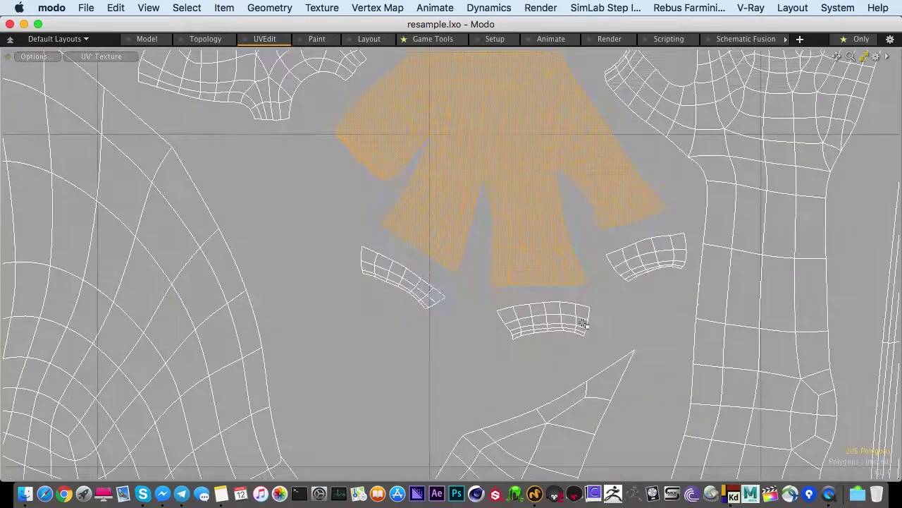
double_click(416, 280)
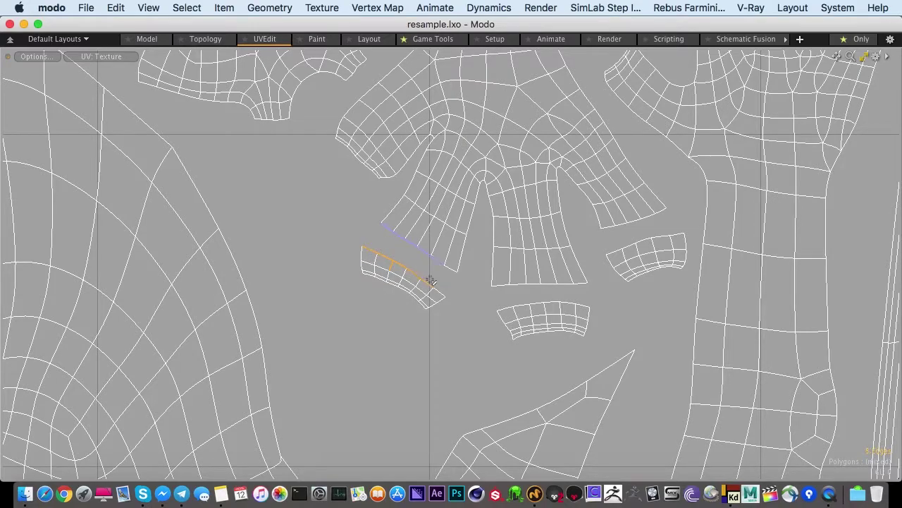
Restore the split layout, turn the dragon to face forward and fit the whole UV layout into its view.
scroll(423, 281, down, 5)
scroll(374, 258, down, 5)
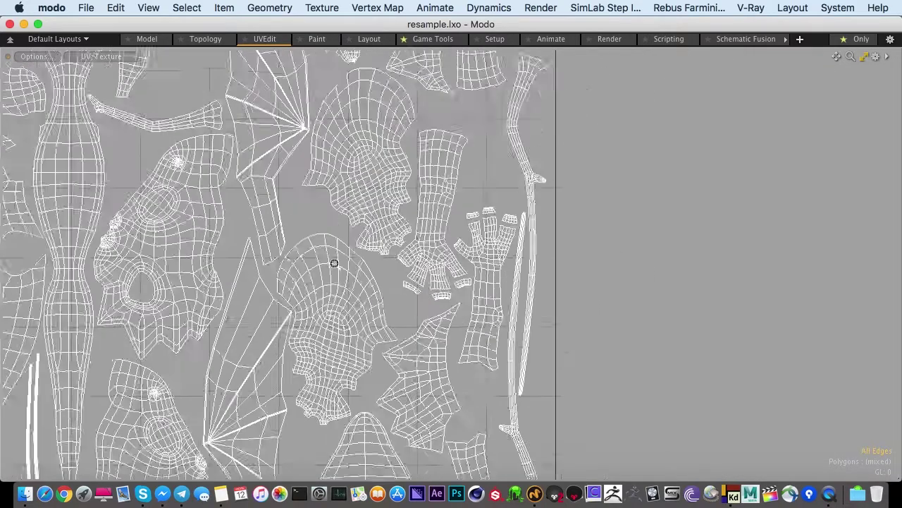
scroll(401, 255, down, 5)
alt+drag(281, 243, 299, 236)
key(0)
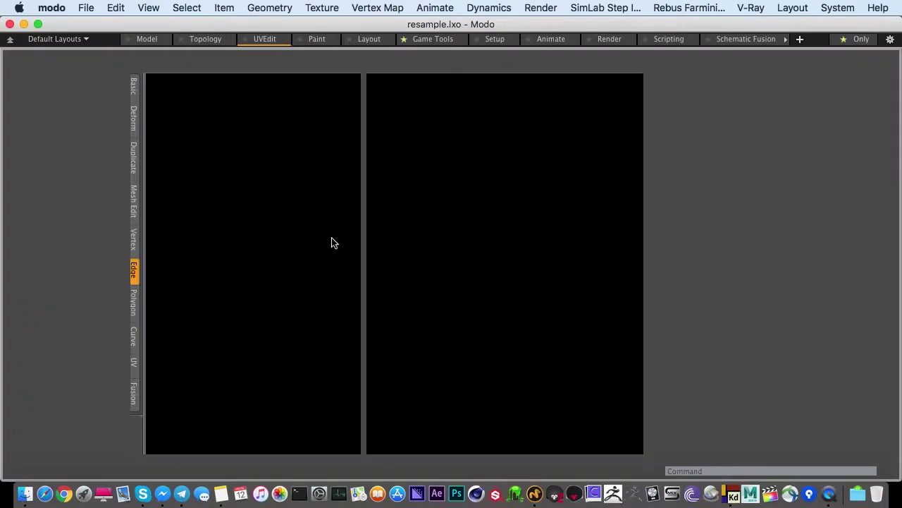
scroll(476, 262, up, 3)
alt+drag(509, 299, 461, 301)
alt+drag(528, 311, 472, 312)
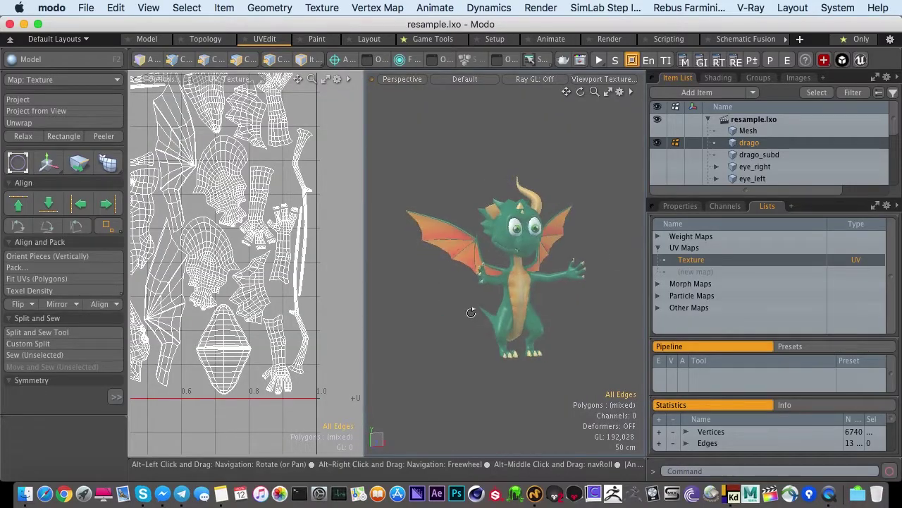
mouse_move(212, 222)
alt+shift+mouse_down()
mouse_move(253, 206)
mouse_move(214, 204)
mouse_move(248, 215)
alt+shift+mouse_up()
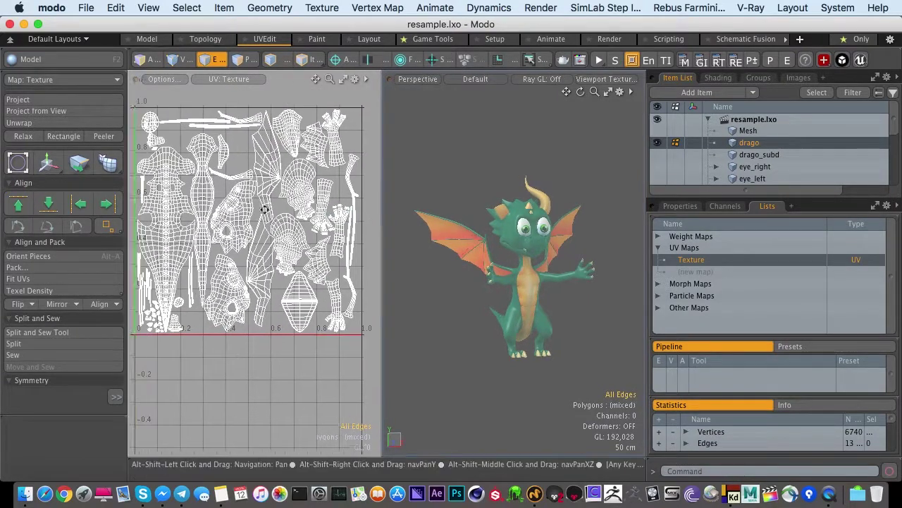
Switch to edge selection and select all UV border edges of the dragon with Select UV border.
click(181, 62)
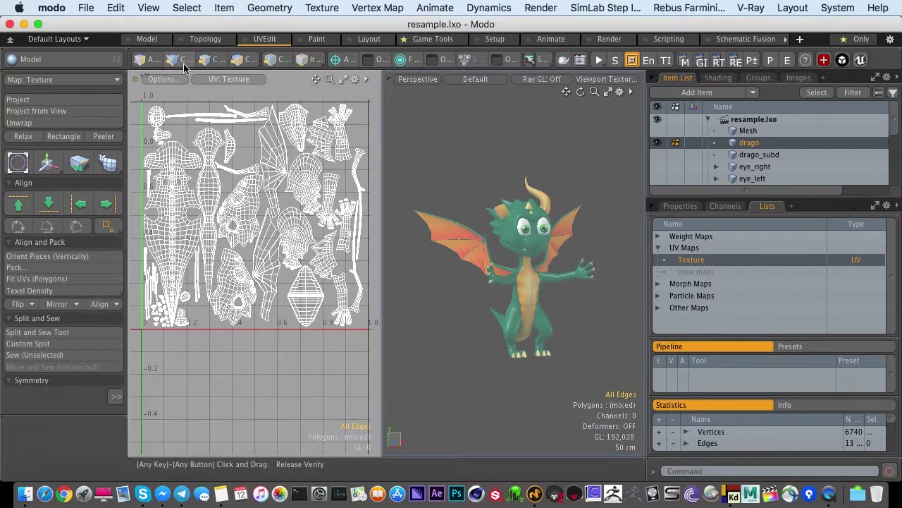
click(211, 61)
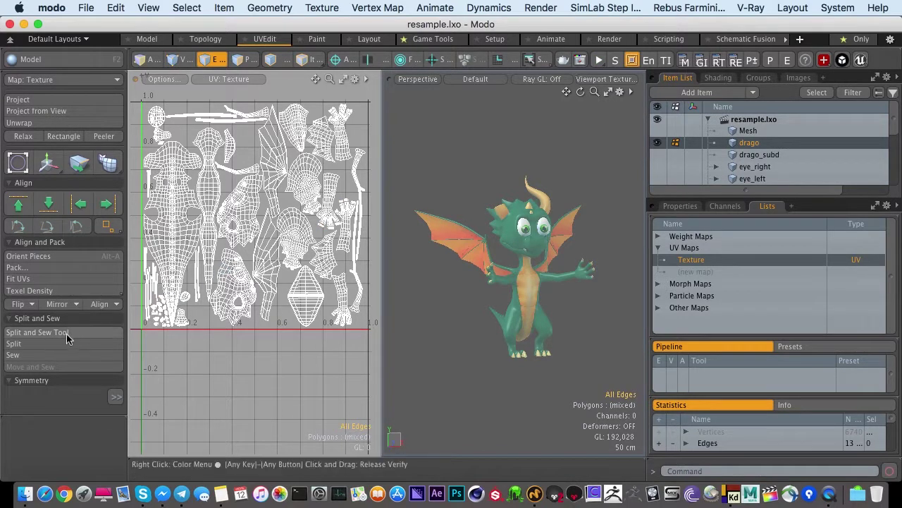
click(117, 397)
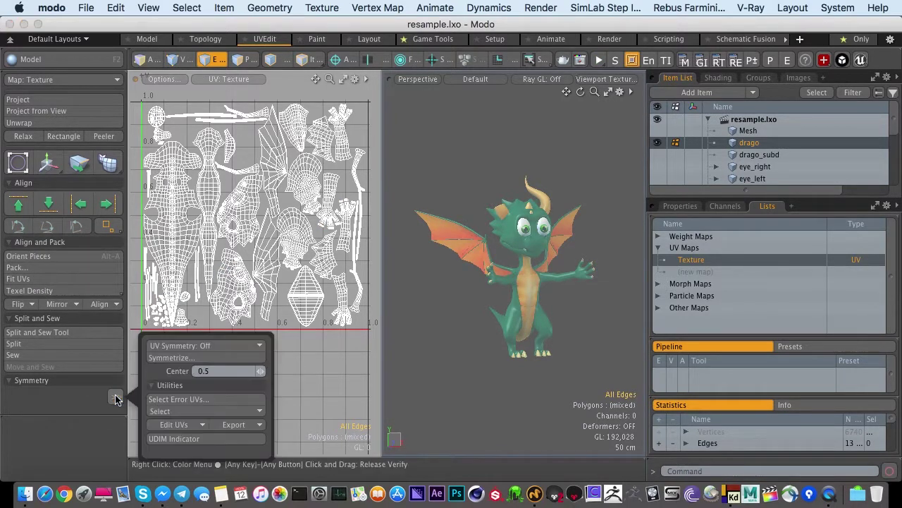
click(160, 411)
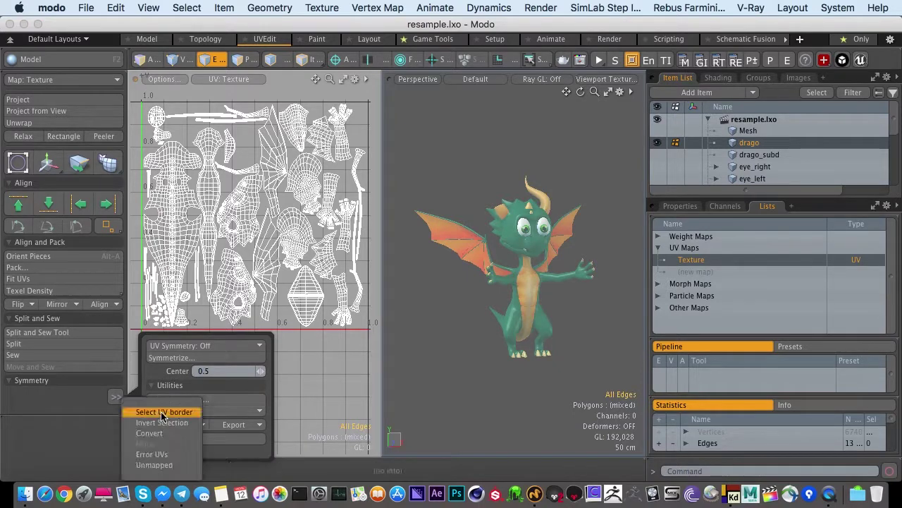
click(161, 412)
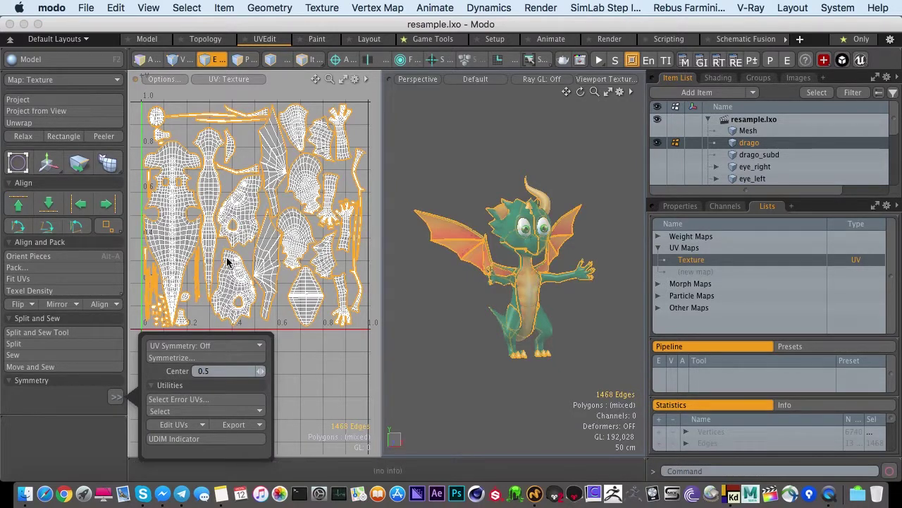
click(160, 412)
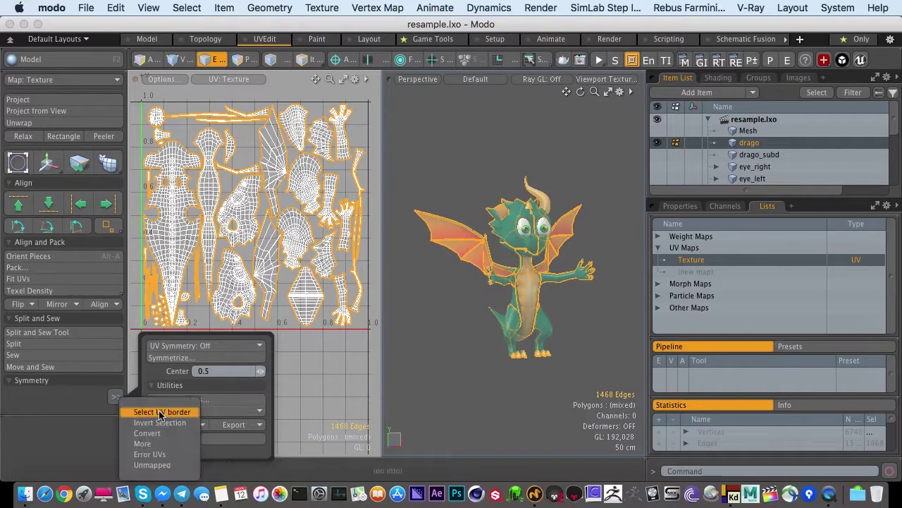
click(149, 413)
click(161, 411)
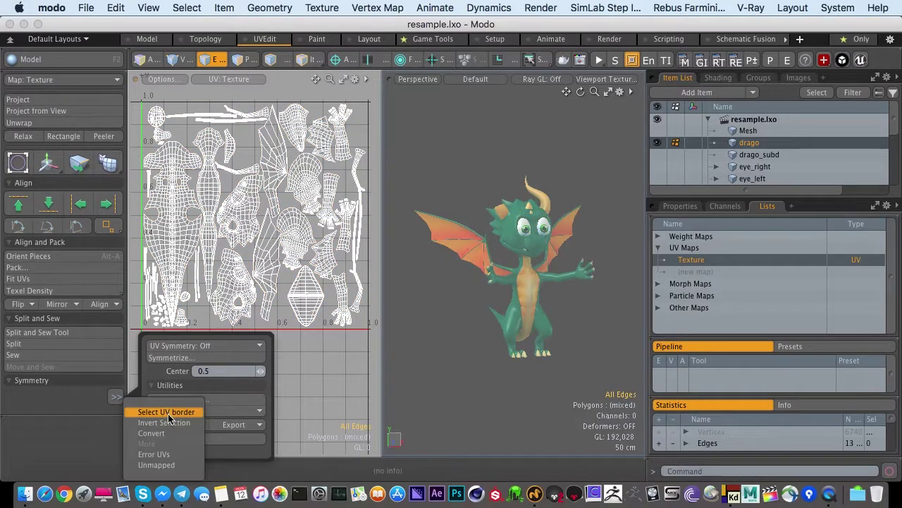
click(161, 412)
Examine the highlighted borders of the UV islands up close in the UV view.
alt+shift+drag(239, 248, 402, 273)
alt+shift+drag(310, 282, 229, 184)
ctrl+alt+drag(296, 229, 247, 230)
alt+shift+drag(351, 236, 272, 240)
Maximize the 3D viewport, examine the seams on the dragon's limbs, belly, wings and tail, and restore the split layout.
alt+drag(465, 303, 493, 311)
key(0)
ctrl+alt+drag(432, 231, 367, 244)
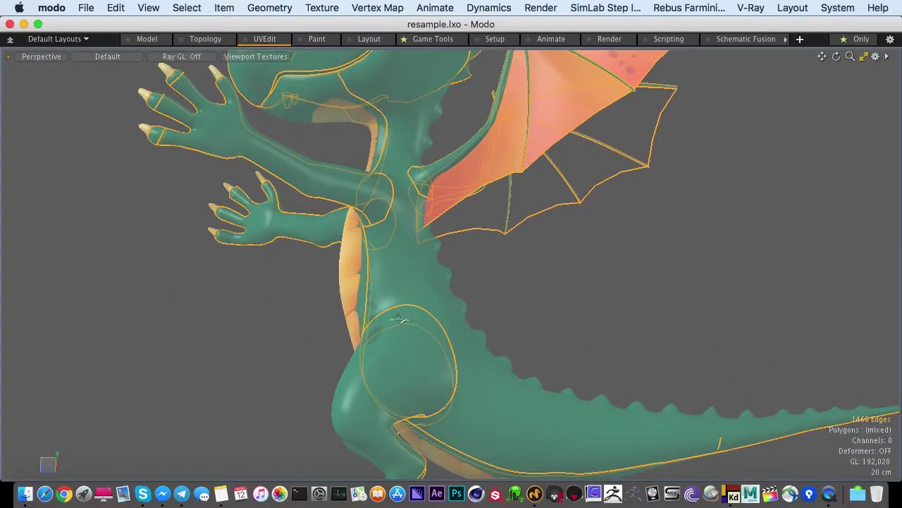
alt+drag(398, 319, 426, 237)
alt+drag(474, 172, 347, 263)
alt+drag(444, 204, 537, 299)
alt+drag(471, 379, 425, 257)
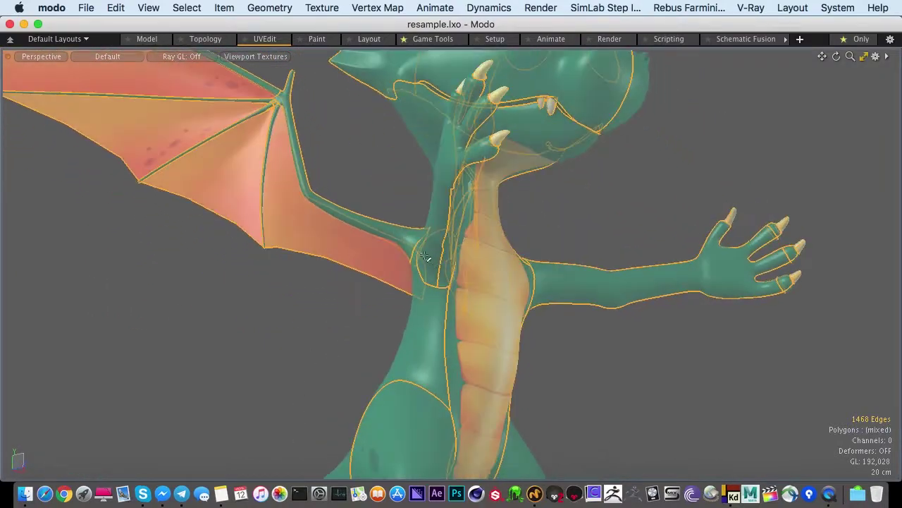
alt+drag(458, 185, 503, 299)
scroll(465, 268, up, 5)
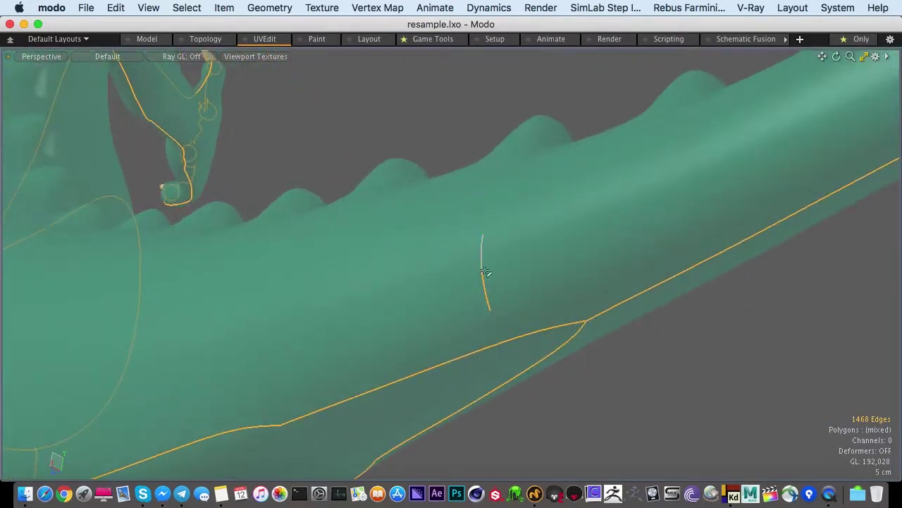
key(KP_0)
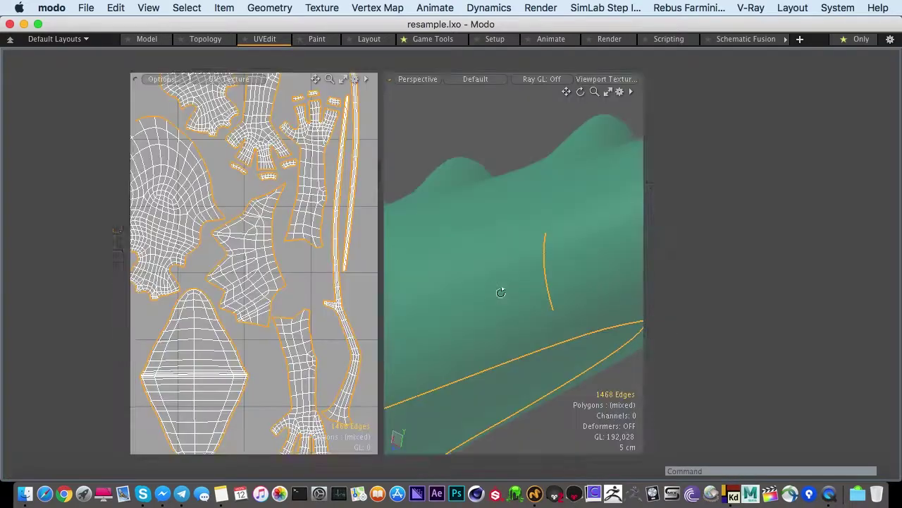
Select the two edges of the short seam across the tail and frame them up close in the UV view.
double_click(545, 280)
click(547, 282)
shift+click(545, 262)
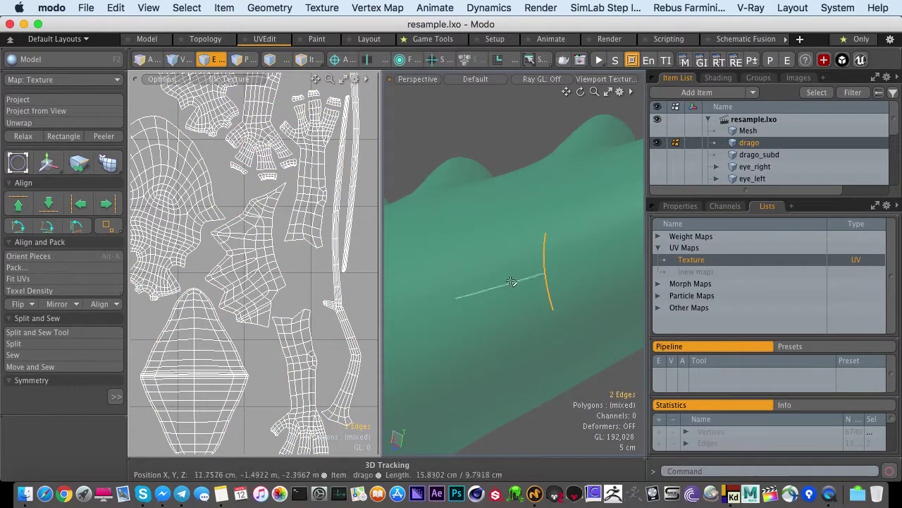
key(shift+a)
ctrl+alt+drag(286, 287, 270, 305)
Pull the split UV vertex of the tail seam away from its counterpart and try sewing the seam edge closed.
key(1)
click(280, 272)
key(w)
key(space)
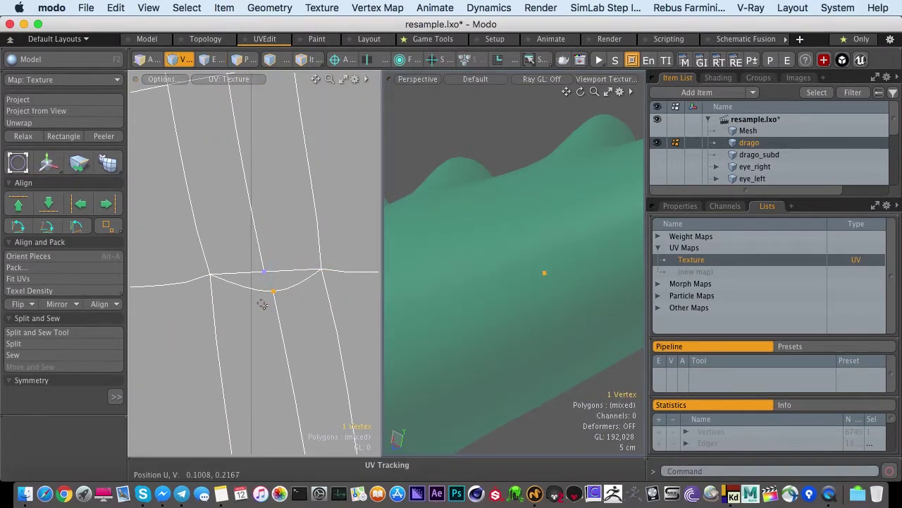
key(2)
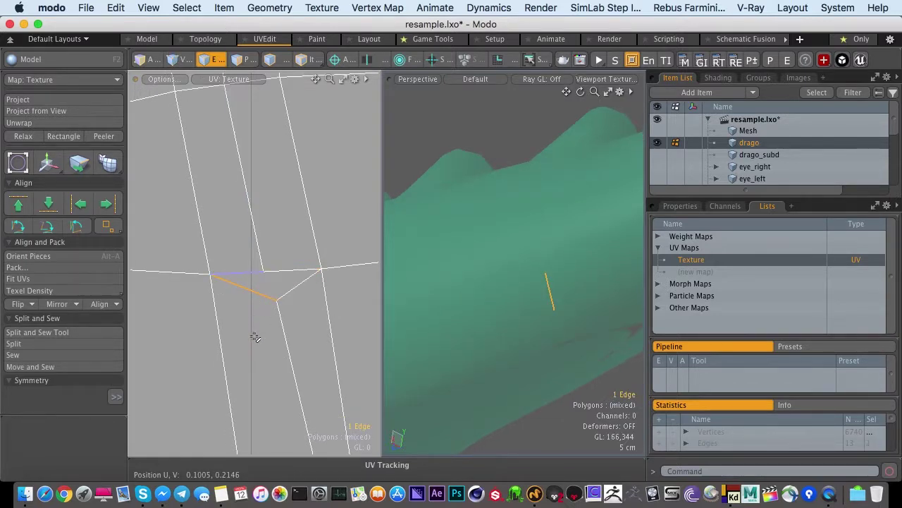
key(s)
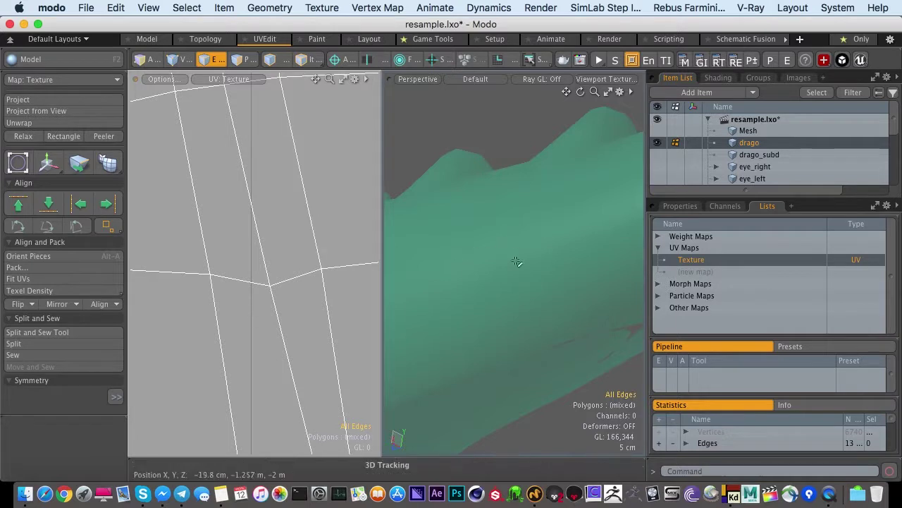
Examine the polygon flow on the underside of the tail up close and on the whole dragon from the front.
key(a)
alt+drag(508, 280, 489, 292)
scroll(488, 292, up, 6)
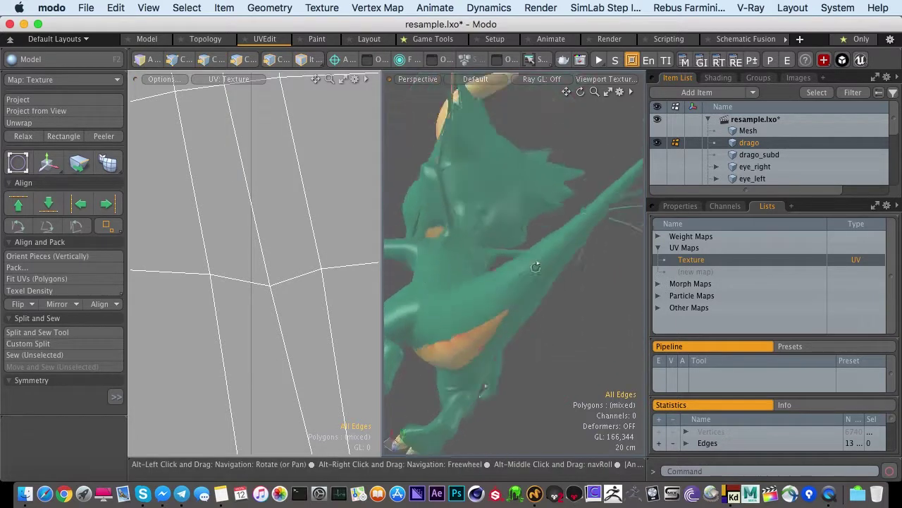
scroll(525, 325, up, 5)
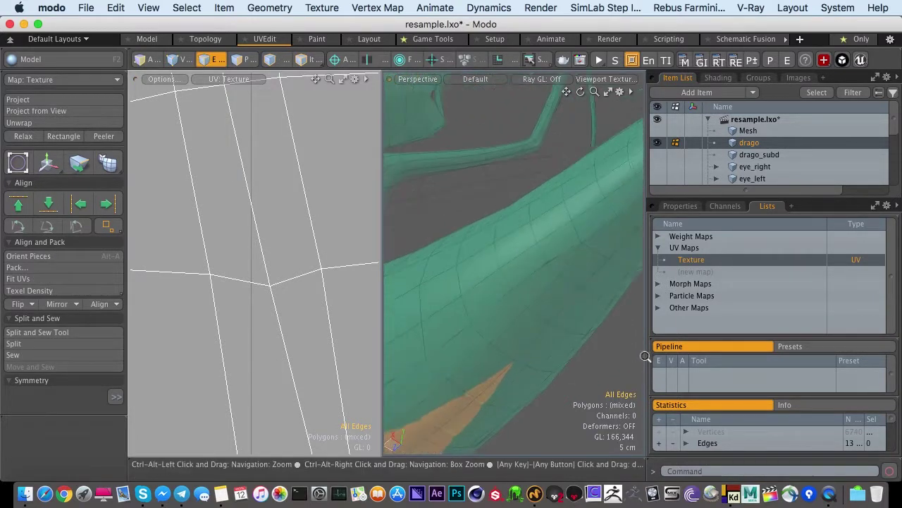
key(2)
click(506, 329)
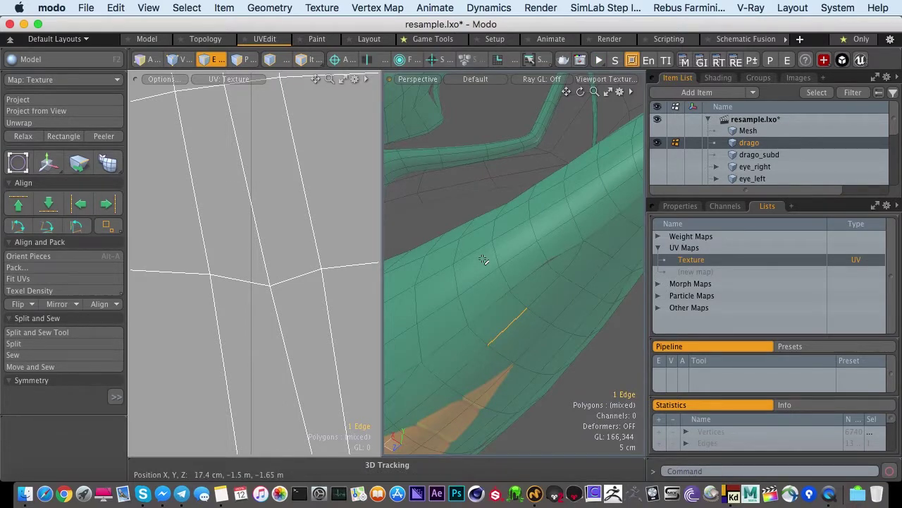
key(shift+a)
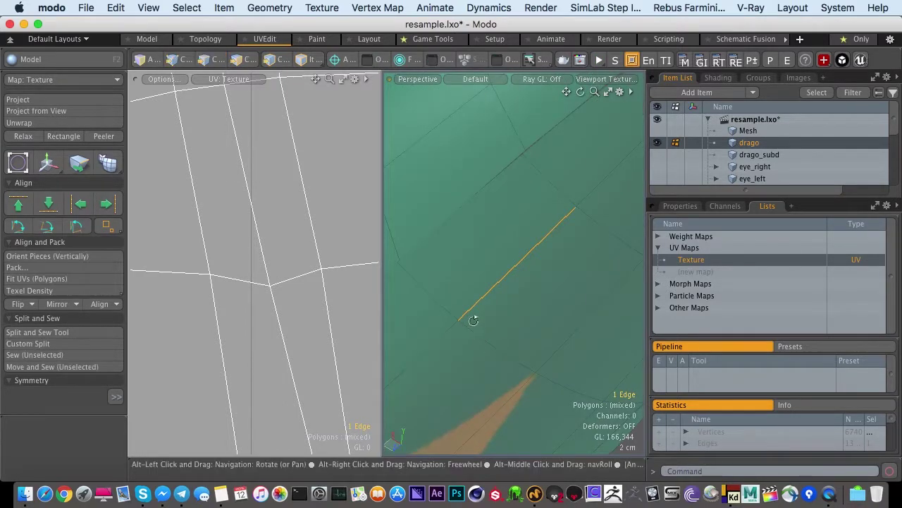
alt+drag(473, 321, 509, 289)
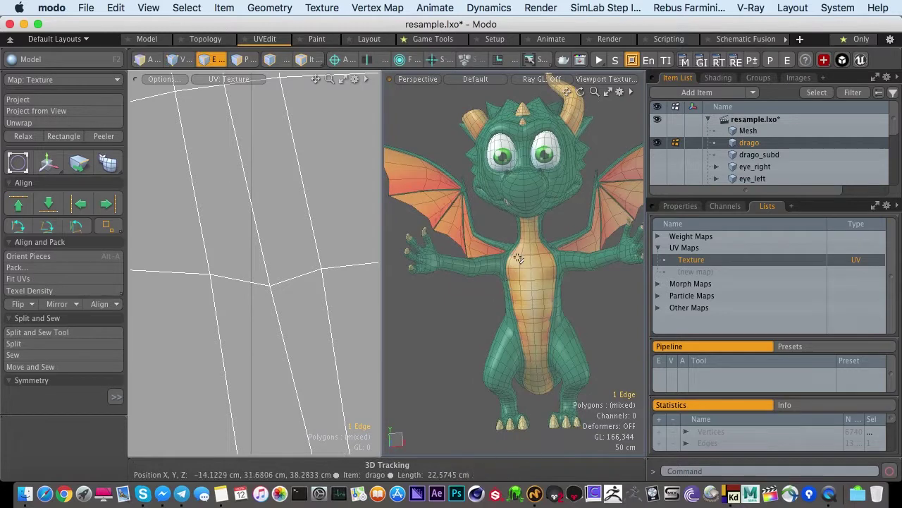
alt+drag(554, 217, 485, 194)
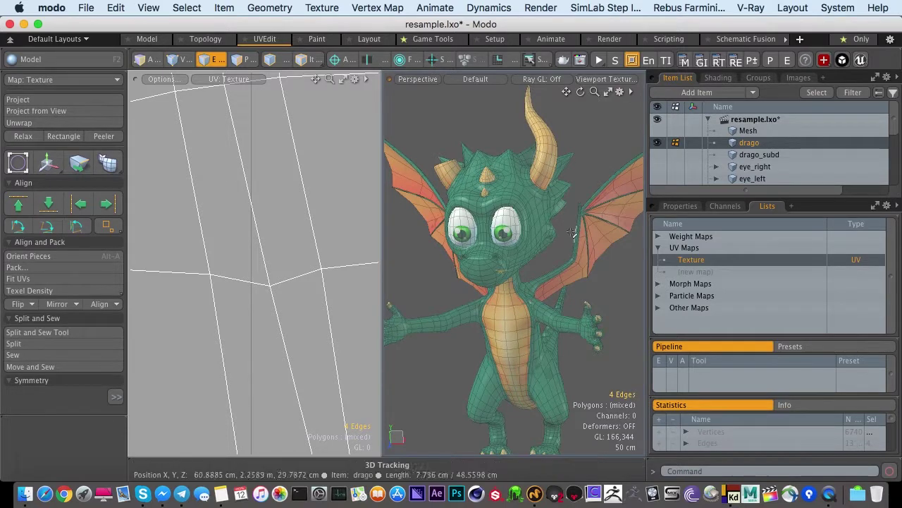
alt+drag(455, 250, 487, 234)
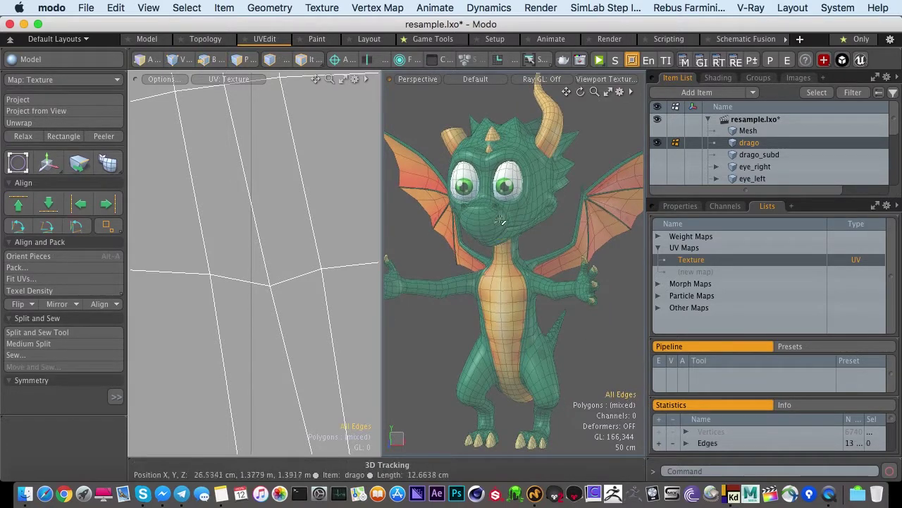
Undo the UV vertex move and the sewing of the tail seam.
key(super+z)
key(super+z)
key(super+z)
key(super+z)
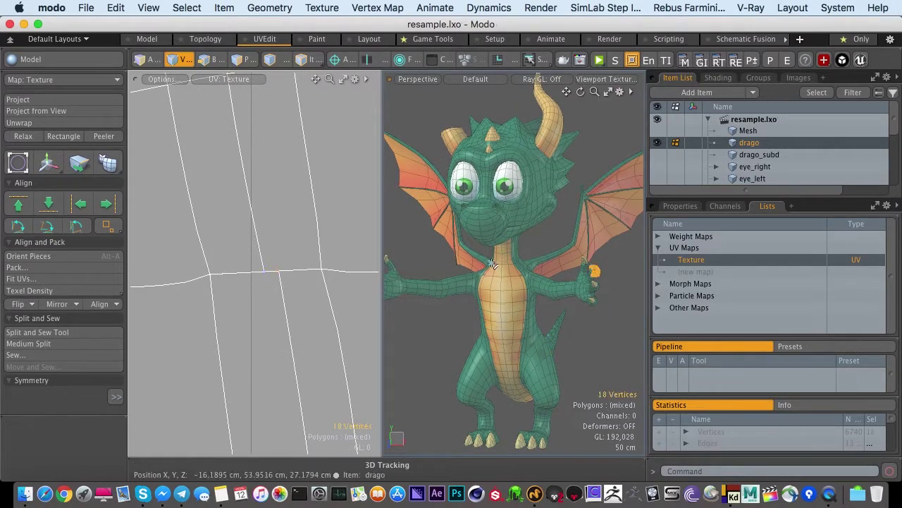
Switch to polygon selection, select the dragon's connected body mesh, hide all other polygons and clear the selection.
key(2)
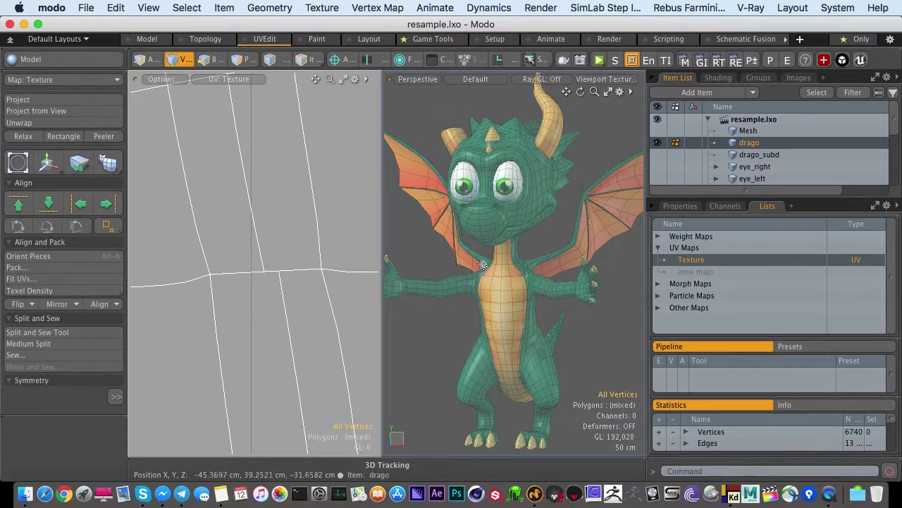
key(2)
key(4)
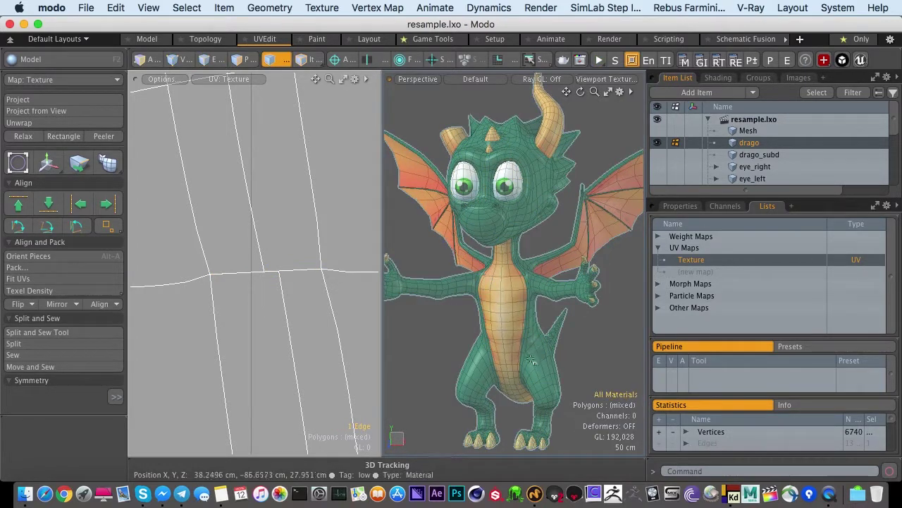
key(3)
alt+drag(525, 338, 531, 296)
double_click(531, 296)
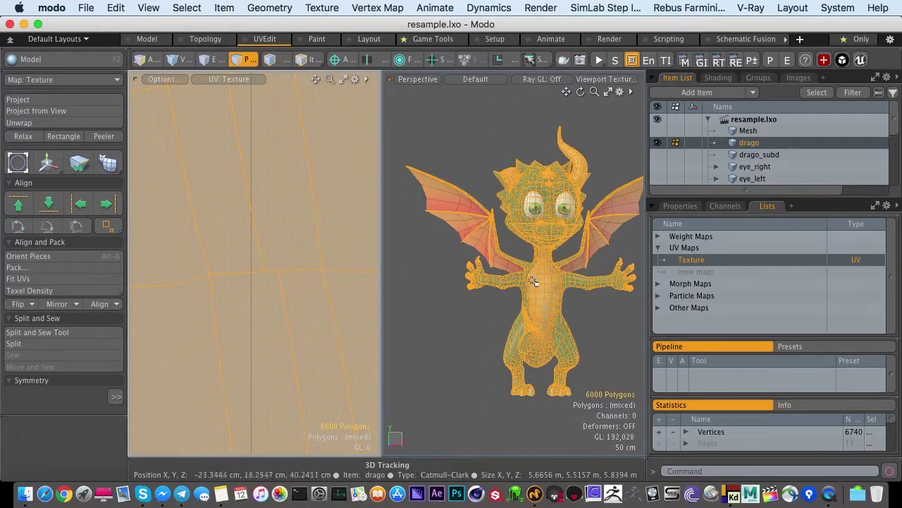
key(shift+h)
click(486, 317)
Lasso-select the polygons of one hand, including the fingers, claws and wrist.
alt+drag(486, 317, 444, 320)
scroll(444, 320, up, 5)
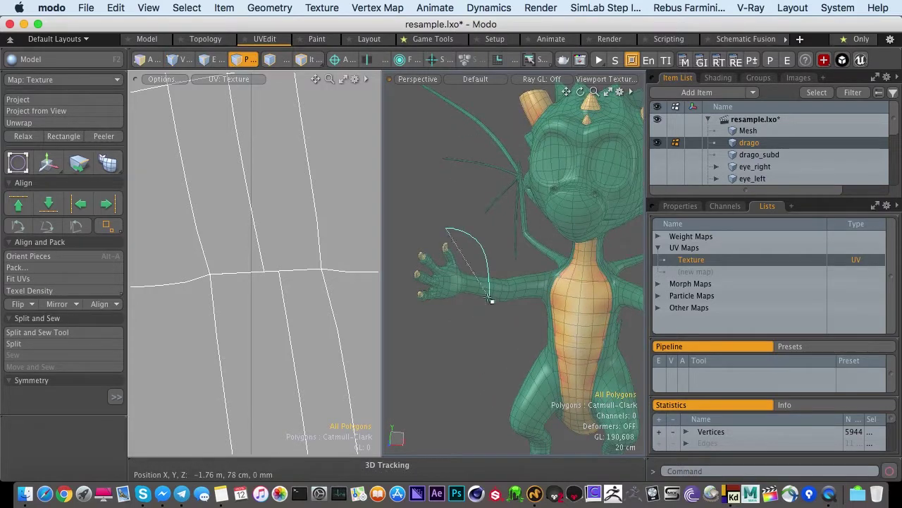
right_drag(391, 235, 394, 234)
mouse_move(450, 277)
alt+mouse_down()
mouse_move(411, 284)
mouse_move(459, 265)
alt+mouse_up()
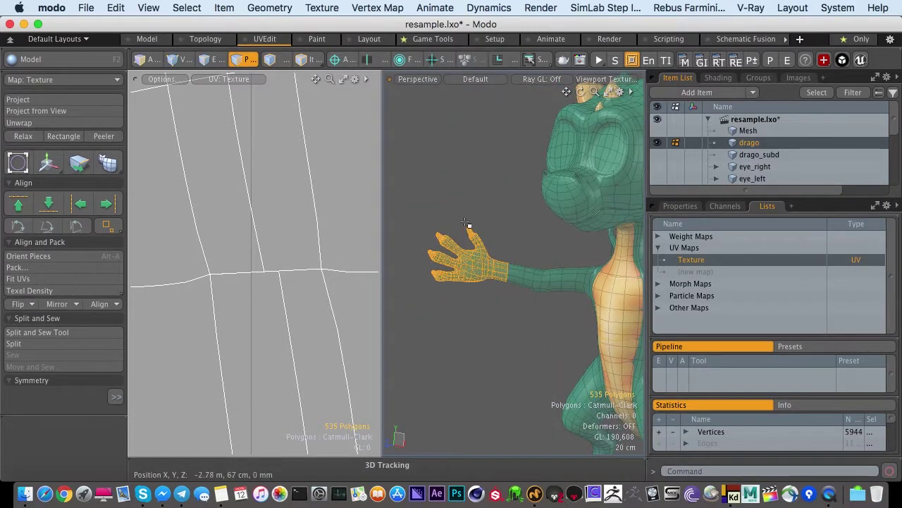
Expand the hand selection up the arm to the shoulder, hide the rest of the body and deselect the polygons.
key(shift+Up)
key(shift+Up)
key(shift+Up)
key(shift+Up)
key(shift+Up)
key(shift+Up)
key(shift+Up)
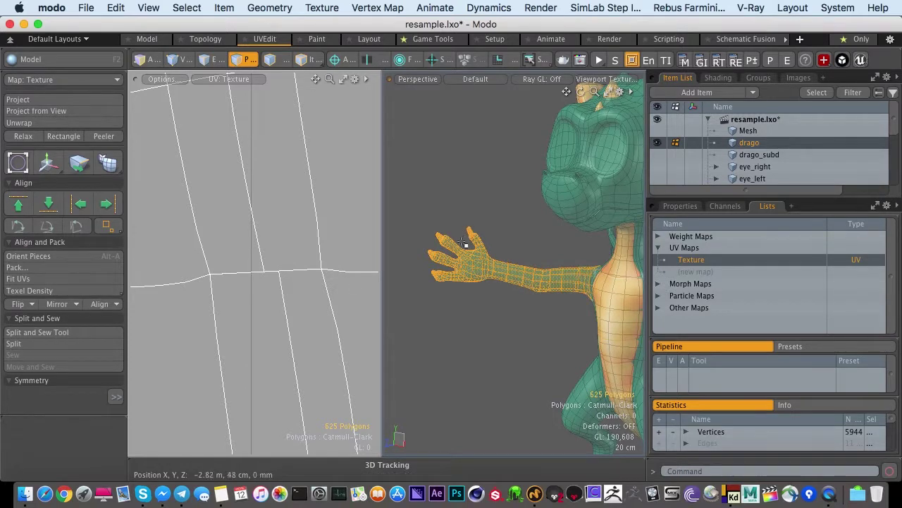
key(shift+h)
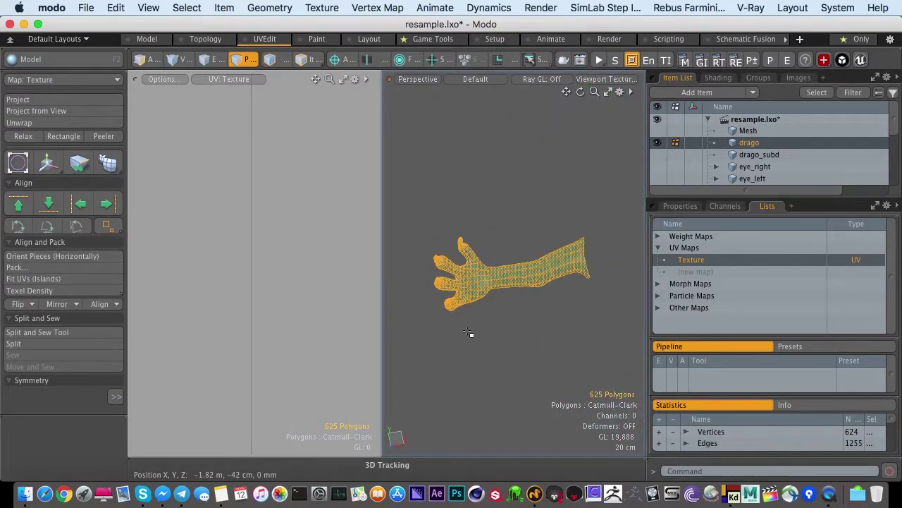
click(466, 331)
Turn off subdivision on the arm and select a lengthwise edge line from the shoulder across the hand into a middle finger.
mouse_move(534, 315)
ctrl+alt+mouse_down()
mouse_move(472, 300)
mouse_move(530, 299)
ctrl+alt+mouse_up()
alt+drag(449, 276, 561, 253)
key(2)
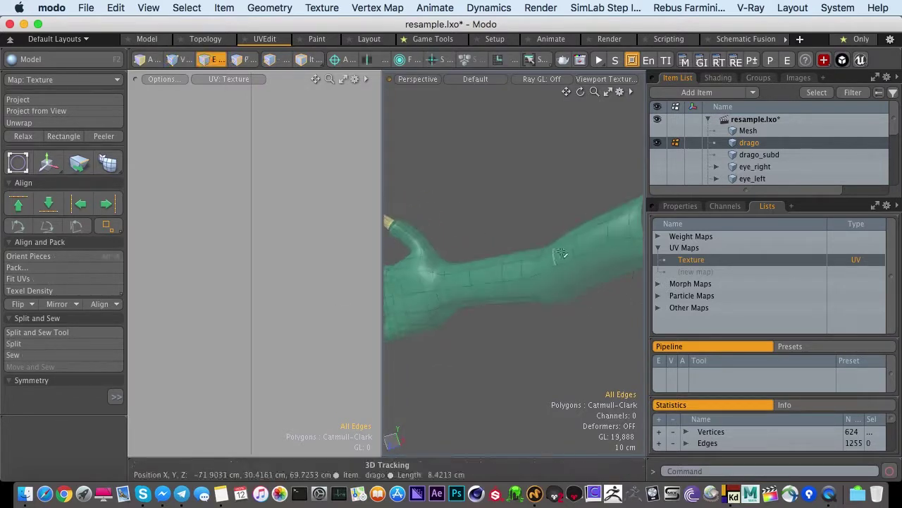
key(Tab)
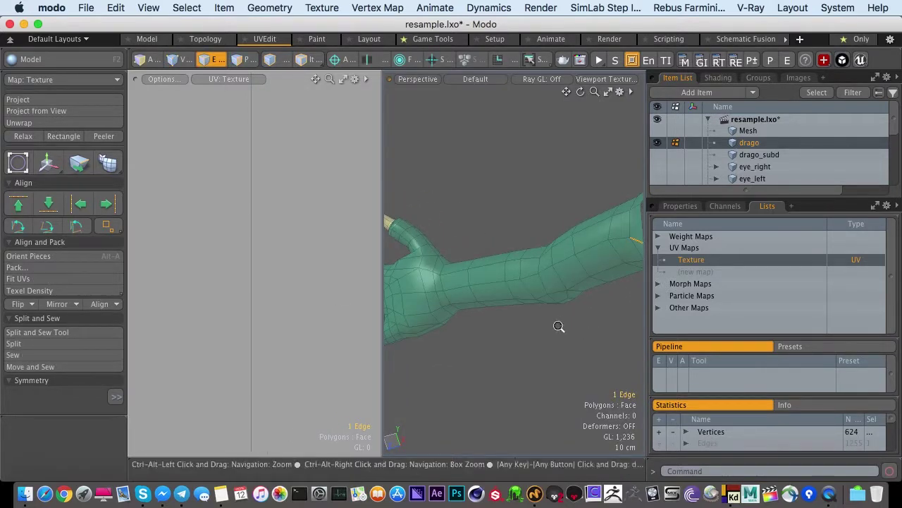
ctrl+alt+drag(558, 327, 529, 262)
double_click(455, 306)
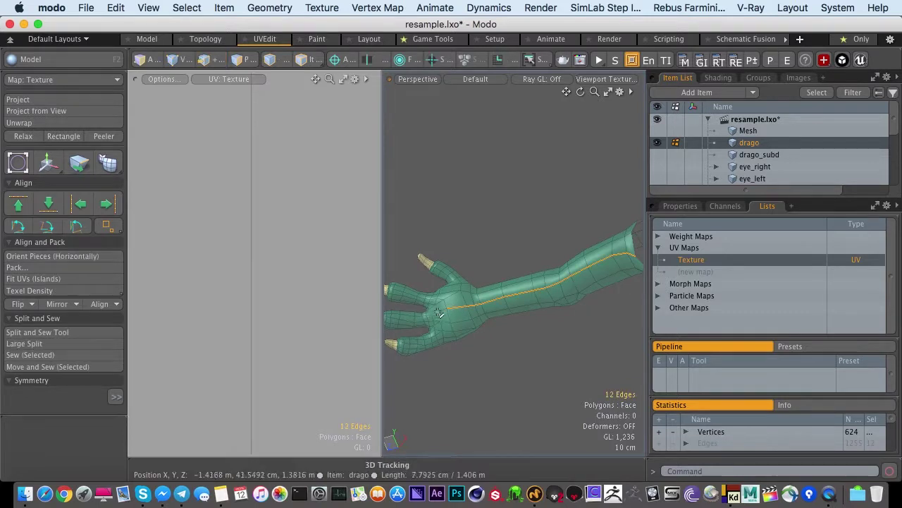
shift+click(439, 311)
alt+shift+drag(431, 314, 541, 291)
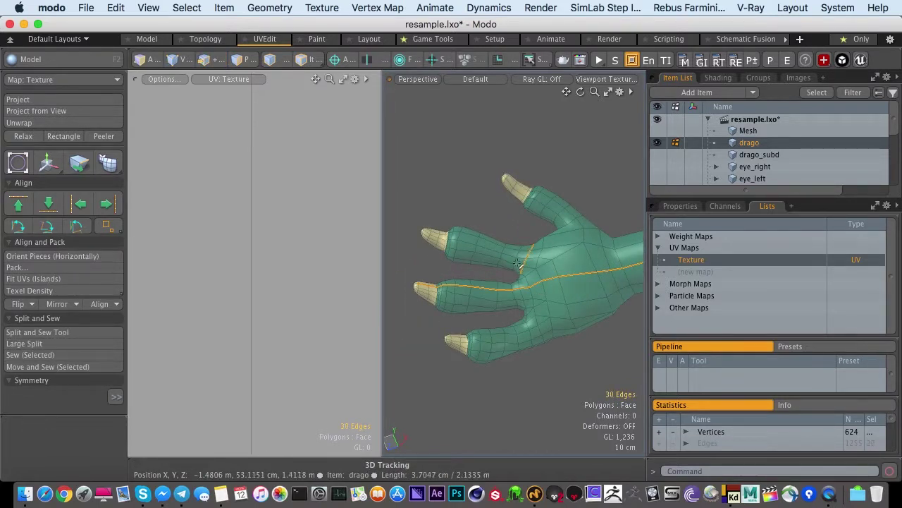
Add edge loops around the bases of three fingers, a line across the hand and lengthwise edges on the remaining fingers to the seam selection.
alt+drag(490, 278, 513, 254)
key(super+z)
key(super+z)
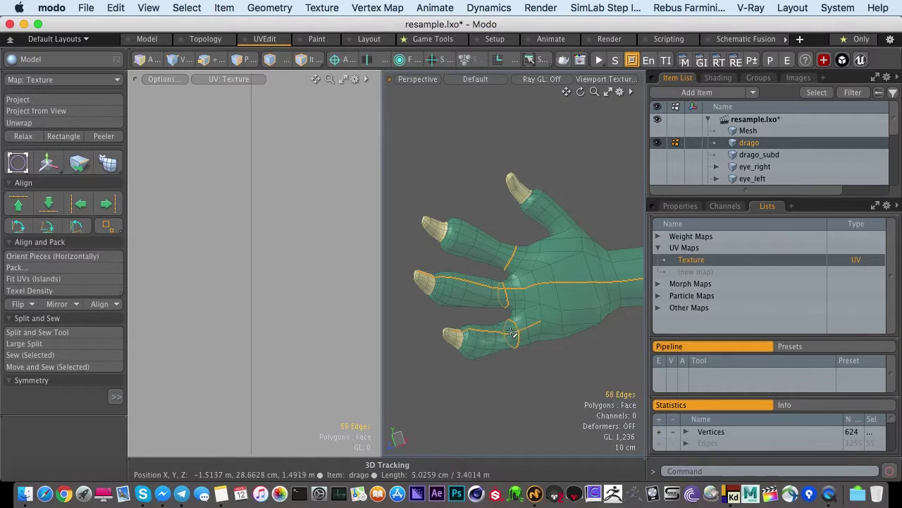
shift+double_click(504, 252)
alt+drag(502, 359, 511, 282)
shift+double_click(494, 224)
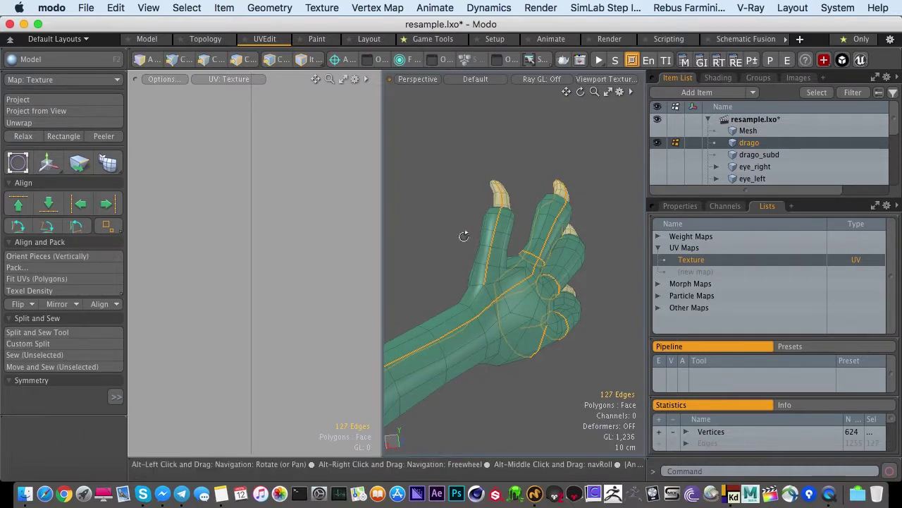
alt+drag(464, 236, 493, 310)
shift+click(506, 339)
alt+drag(462, 336, 645, 265)
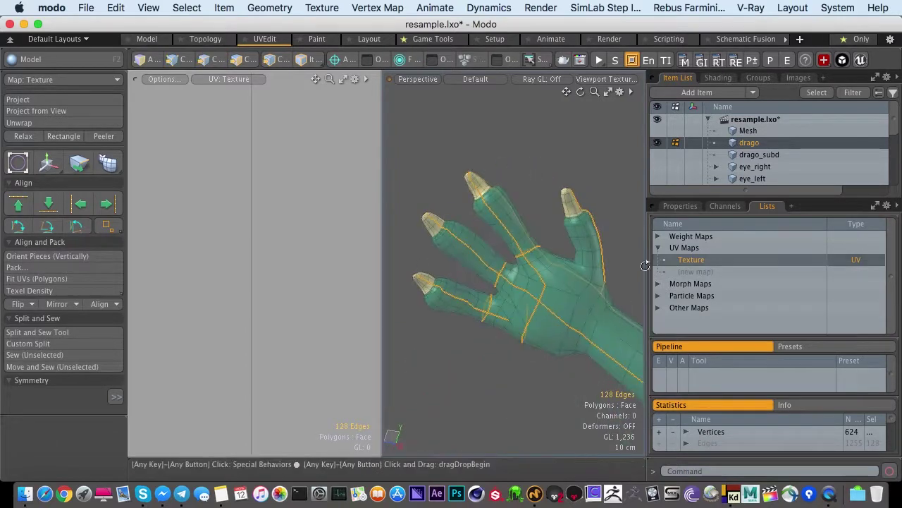
Unwrap the arm along the selected seams, show the whole UV layout and clear the selection in polygon mode.
key(u)
ctrl+alt+drag(254, 246, 56, 275)
alt+drag(321, 273, 252, 256)
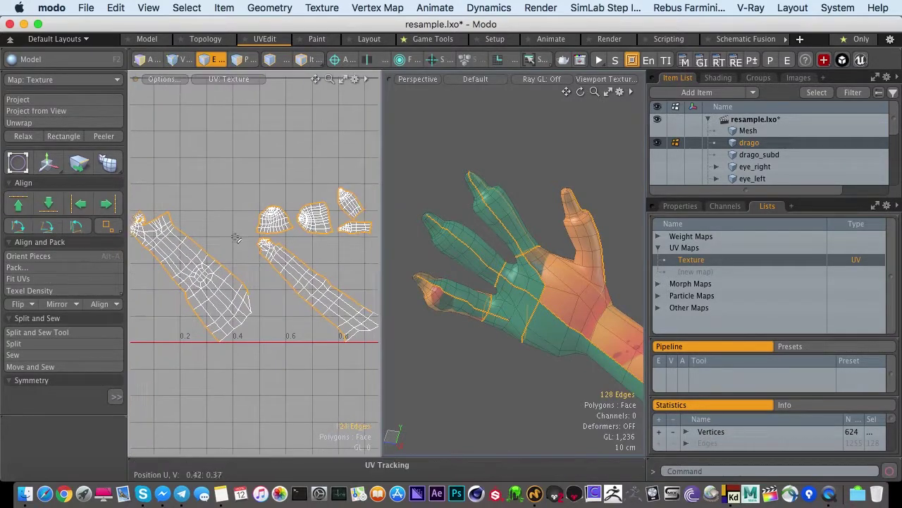
click(247, 252)
key(3)
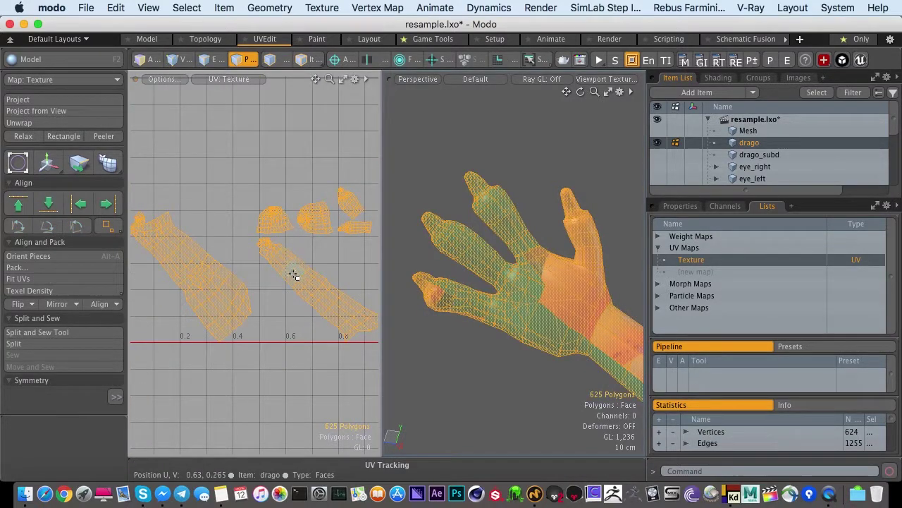
click(317, 267)
Lasso-select the thumb and palm polygons at the narrow end of the long arm island in the UV view.
scroll(253, 219, up, 5)
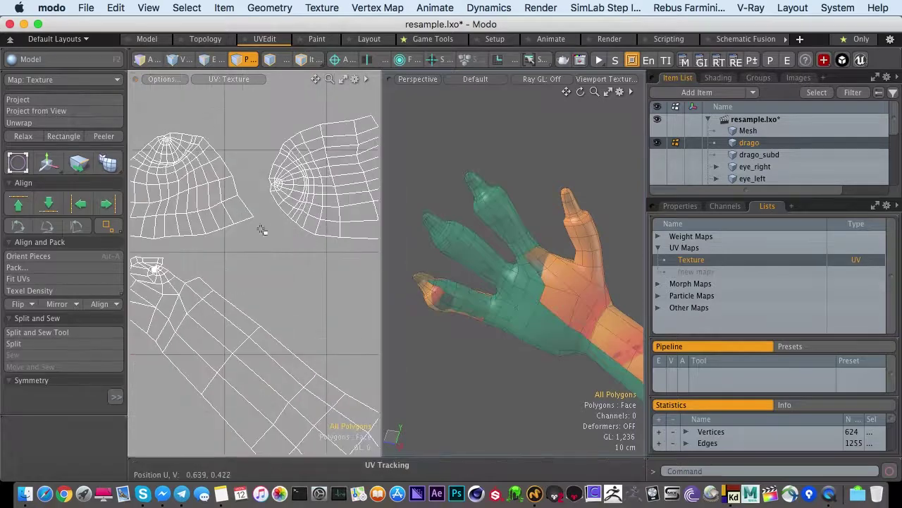
double_click(197, 189)
key(2)
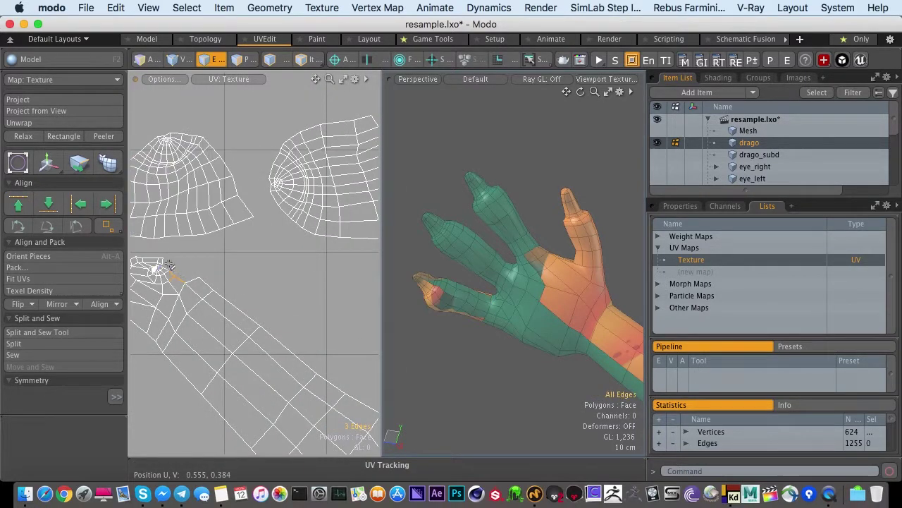
scroll(148, 273, down, 3)
alt+shift+drag(149, 275, 226, 254)
key(3)
mouse_move(195, 256)
right_down()
mouse_move(244, 235)
mouse_move(175, 318)
right_up()
Tear the selected hand polygons off the forearm strip and move them clear of it in the UV layout.
key(y)
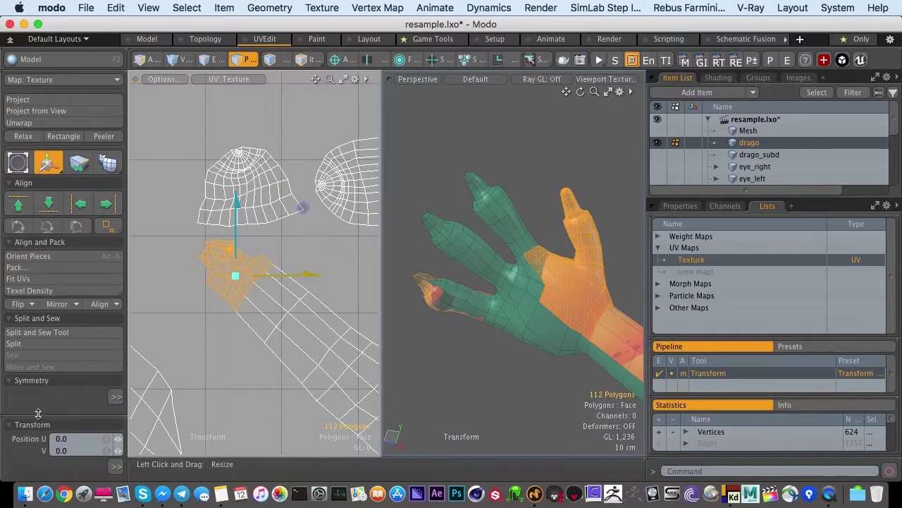
drag(38, 413, 40, 269)
click(56, 318)
drag(260, 307, 215, 299)
key(space)
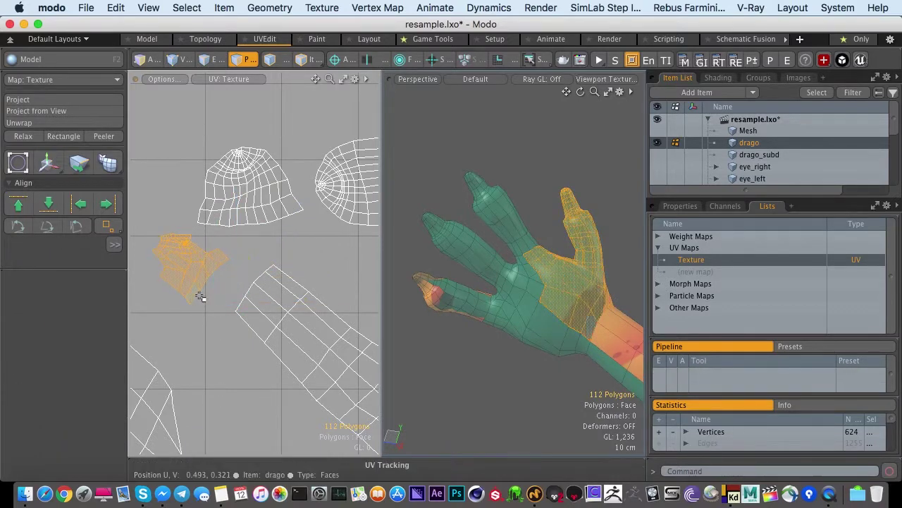
Relax the detached thumb and palm island with UV Relax in Adaptive mode and view that part of the hand.
alt+drag(437, 296, 458, 267)
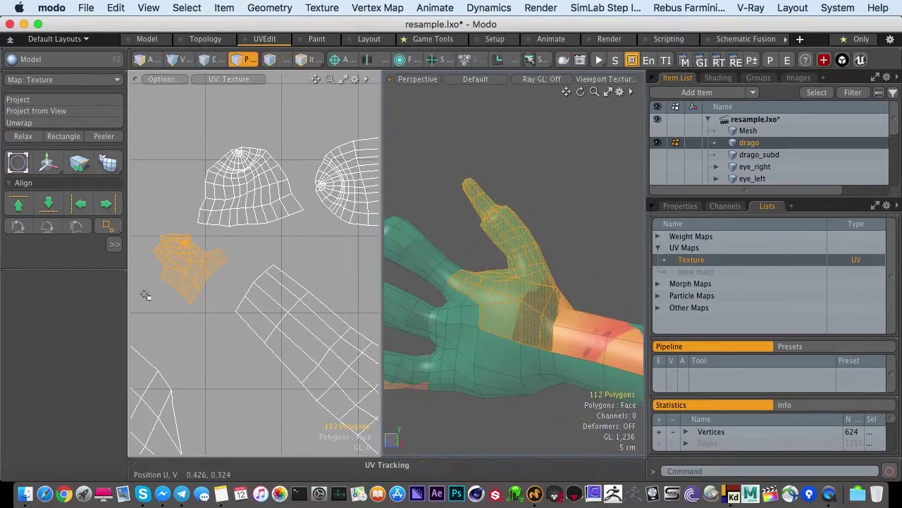
key(shift+r)
click(174, 297)
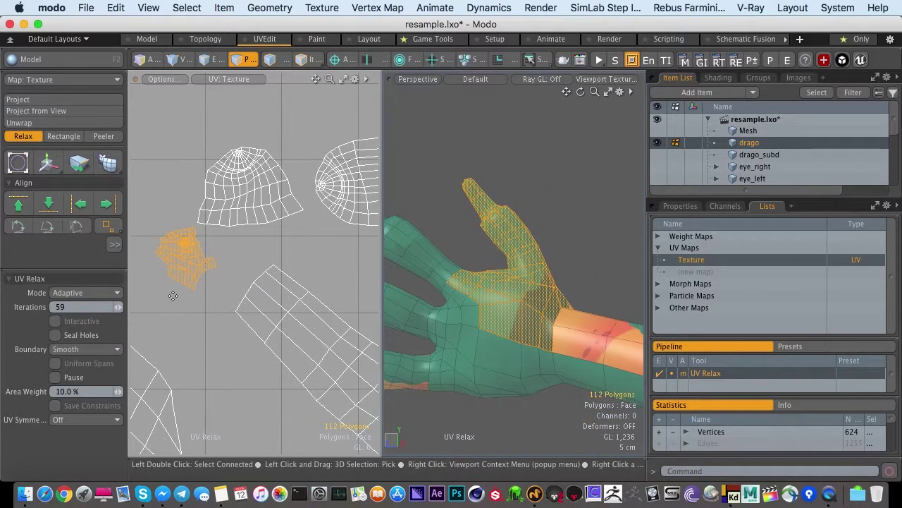
key(space)
mouse_move(452, 285)
alt+mouse_down()
mouse_move(481, 312)
mouse_move(483, 304)
mouse_move(550, 324)
mouse_move(464, 270)
mouse_move(562, 367)
alt+mouse_up()
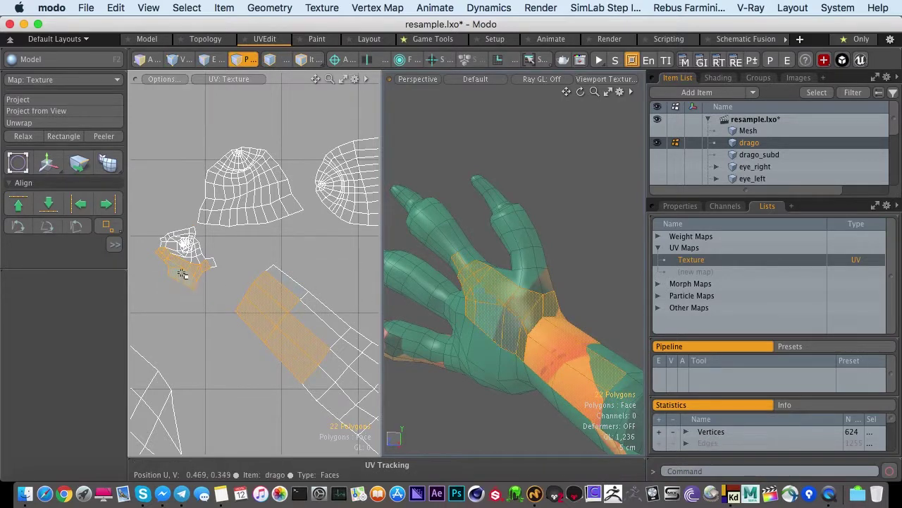
Move the selected palm polygons clear of the thumb island and sew the detached forearm piece back onto its strip.
key(w)
drag(189, 275, 176, 316)
key(space)
key(2)
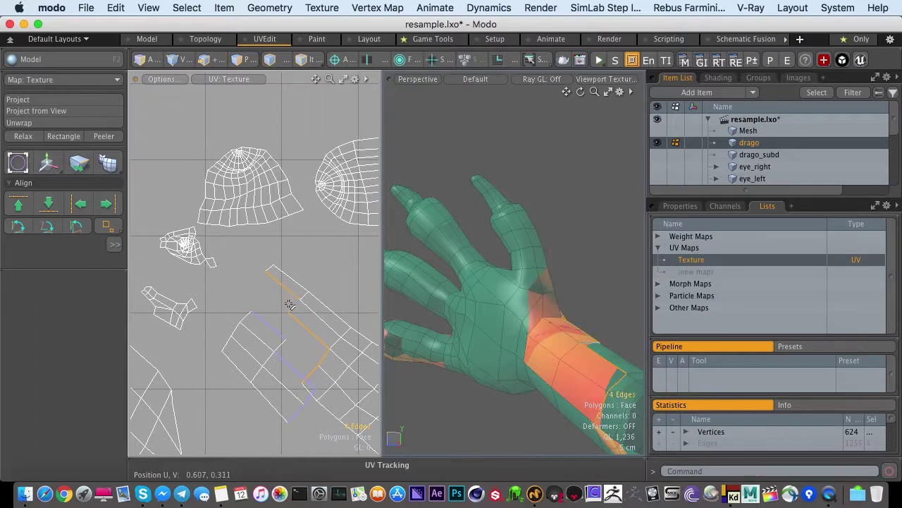
key(shift+s)
click(232, 302)
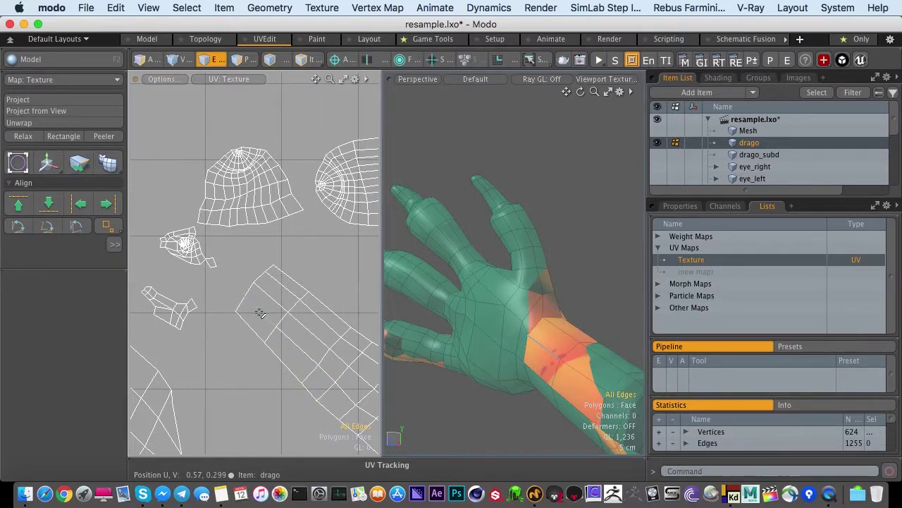
Sew the small stray UV piece back onto the end of the finger strip along its two shared edges.
key(3)
click(254, 363)
ctrl+alt+drag(287, 315, 209, 295)
ctrl+alt+drag(248, 251, 216, 207)
alt+drag(316, 233, 240, 275)
ctrl+alt+drag(240, 275, 315, 276)
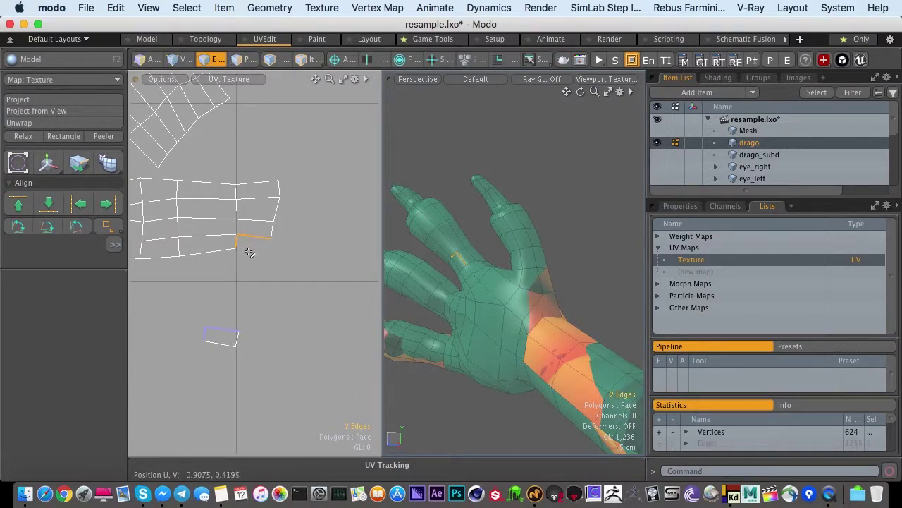
key(shift+s)
click(244, 290)
Sew the open palm edge beside the finger polygons at the narrow end of the large arm island.
ctrl+alt+drag(233, 258, 194, 290)
alt+drag(194, 290, 277, 268)
ctrl+alt+drag(276, 268, 244, 276)
alt+drag(247, 276, 262, 266)
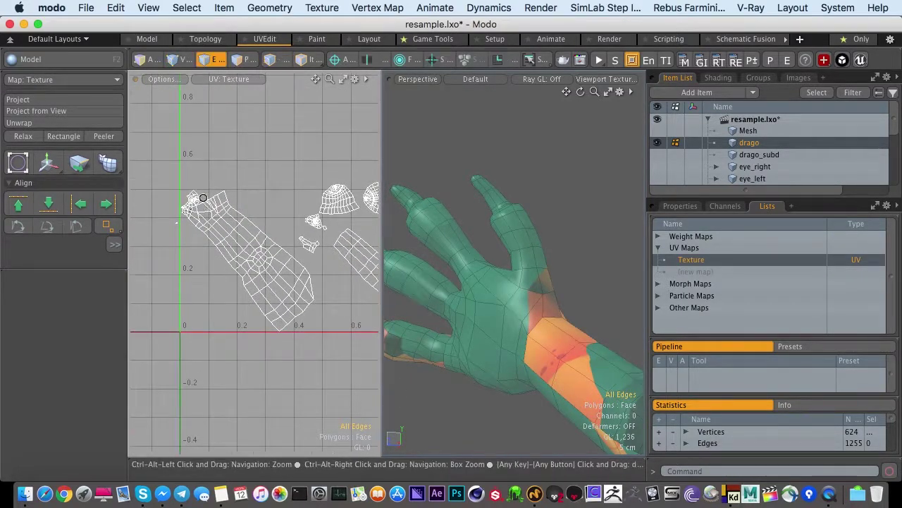
ctrl+alt+drag(204, 198, 271, 212)
alt+drag(196, 228, 255, 233)
click(270, 242)
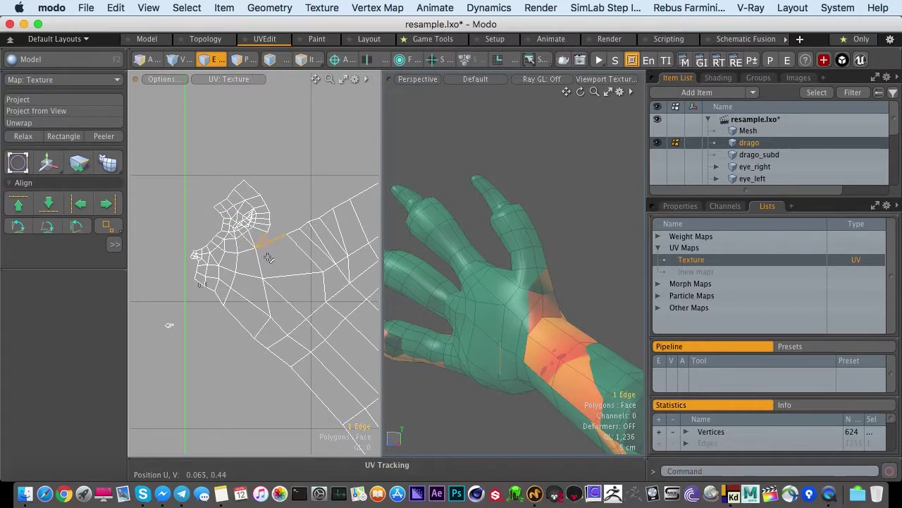
ctrl+alt+drag(274, 273, 351, 289)
click(284, 246)
key(shift+s)
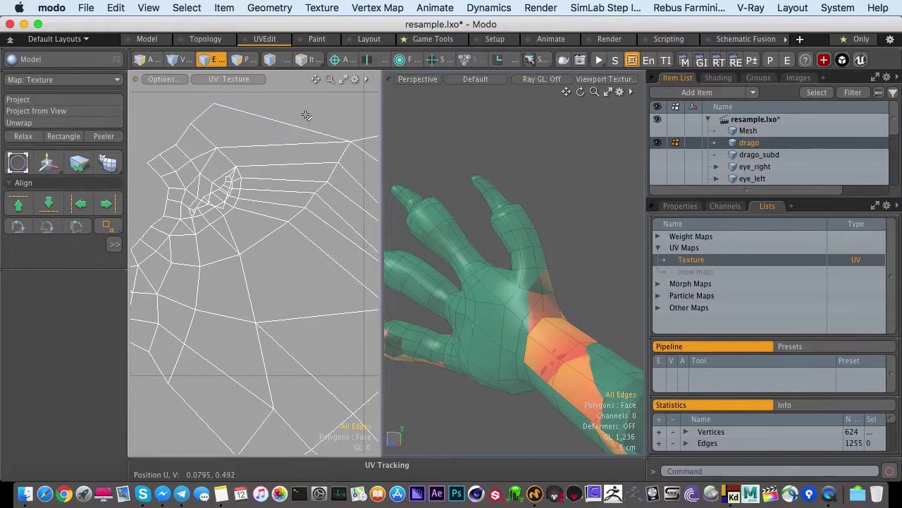
Lasso-select the dense polygons around the finger bases in the UV view and tear them off the arm island into empty space.
ctrl+alt+drag(307, 229, 207, 240)
key(3)
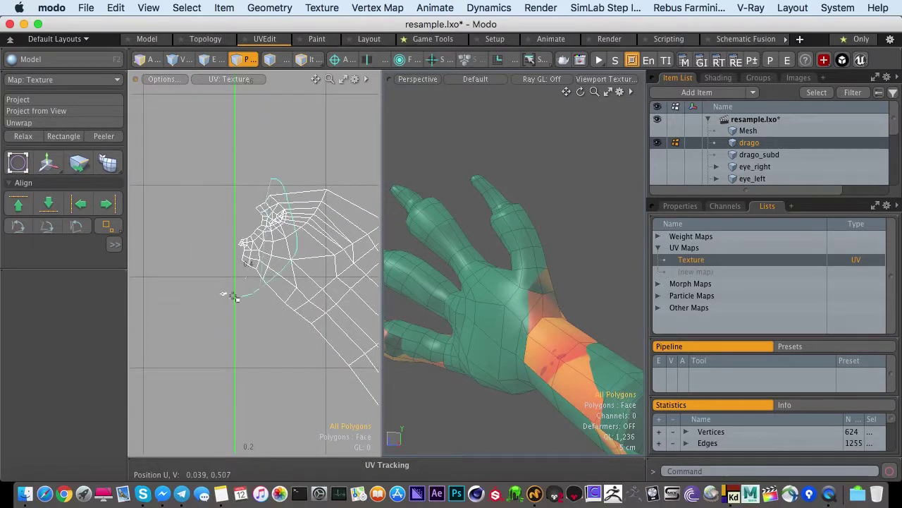
right_drag(233, 296, 167, 204)
key(w)
drag(254, 248, 194, 215)
key(q)
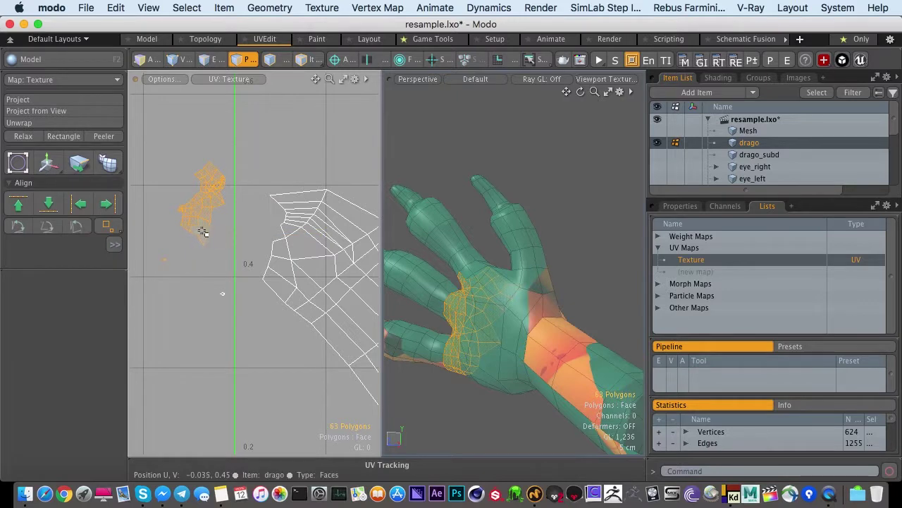
Relax the detached finger-base island with UV Relax in Adaptive mode.
key(shift+r)
key(shift+a)
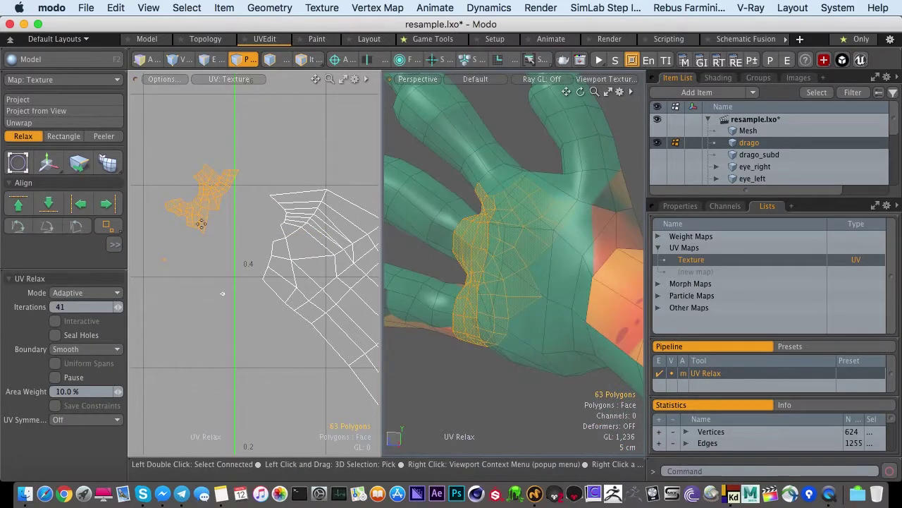
scroll(202, 223, up, 5)
key(space)
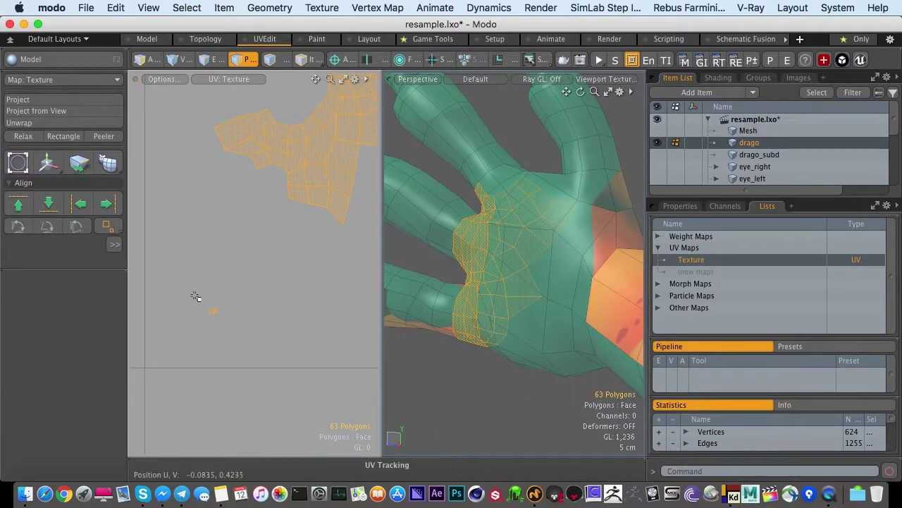
Select the tiny stray UV island and locate its polygons on the hand in the 3D view.
click(211, 306)
alt+drag(455, 283, 501, 270)
ctrl+alt+drag(285, 257, 176, 248)
key(shift+a)
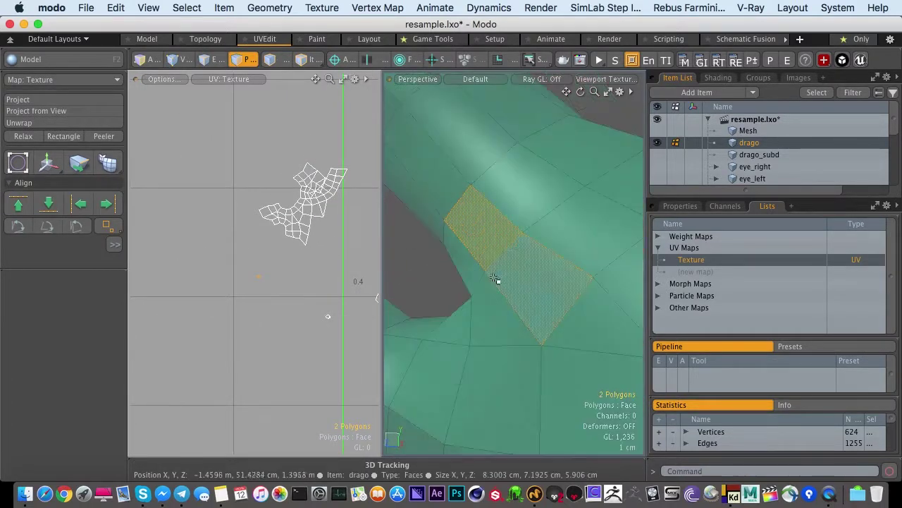
click(430, 269)
Unhide the rest of the dragon and show the whole character together with its full UV layout.
key(a)
alt+drag(452, 299, 540, 282)
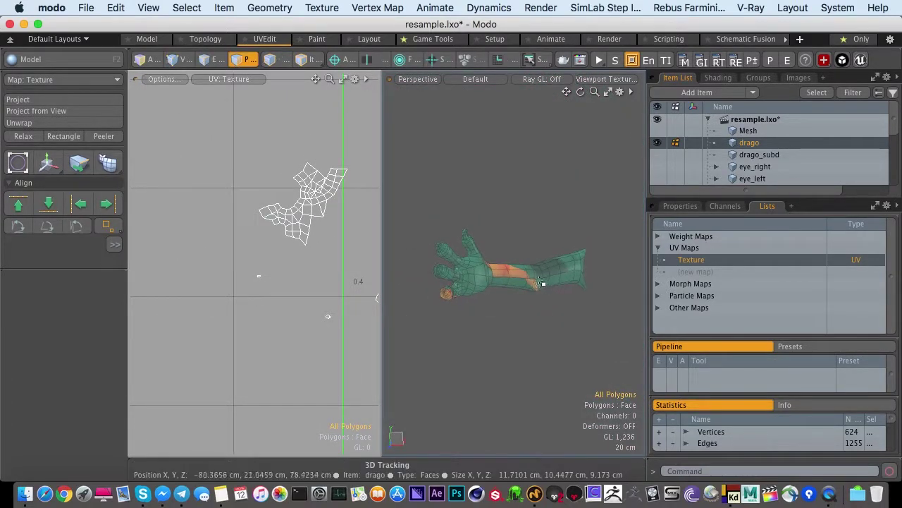
key(u)
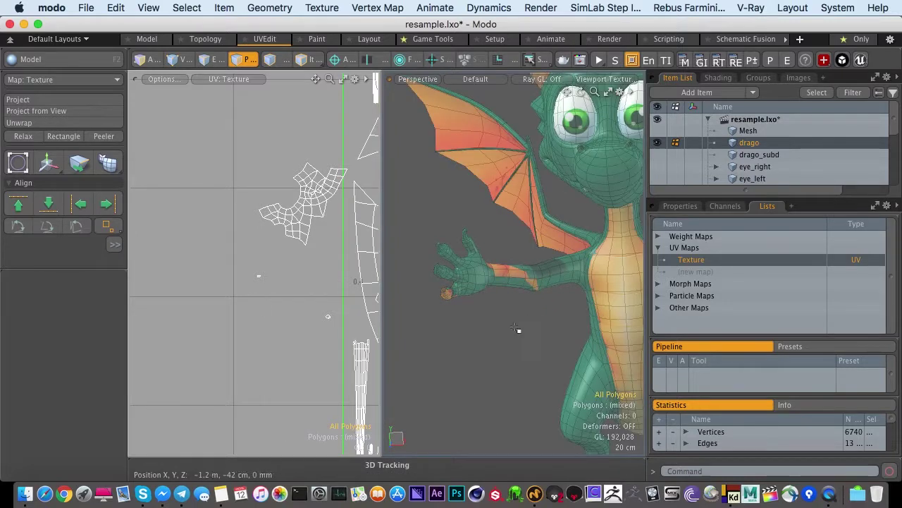
ctrl+alt+drag(313, 271, 254, 286)
alt+shift+drag(255, 286, 134, 283)
ctrl+alt+drag(278, 296, 248, 293)
alt+drag(248, 293, 238, 282)
alt+drag(556, 262, 592, 290)
ctrl+alt+drag(592, 290, 550, 284)
alt+shift+drag(550, 284, 471, 301)
key(3)
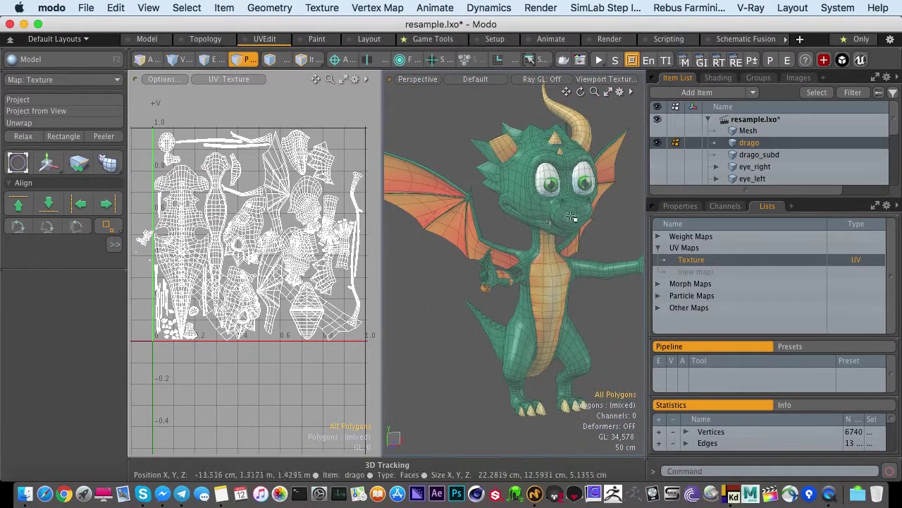
Close the resample.lxo scene and minimize the program window.
right_click(719, 120)
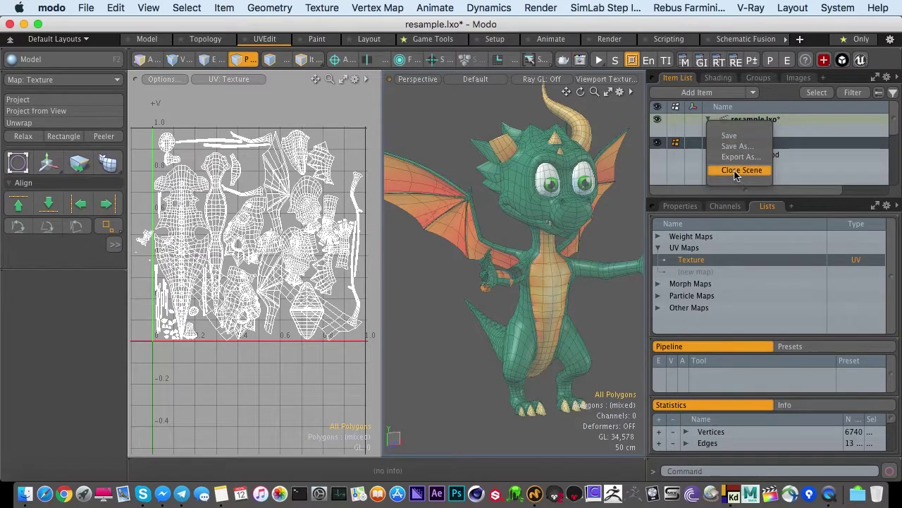
click(740, 170)
click(402, 159)
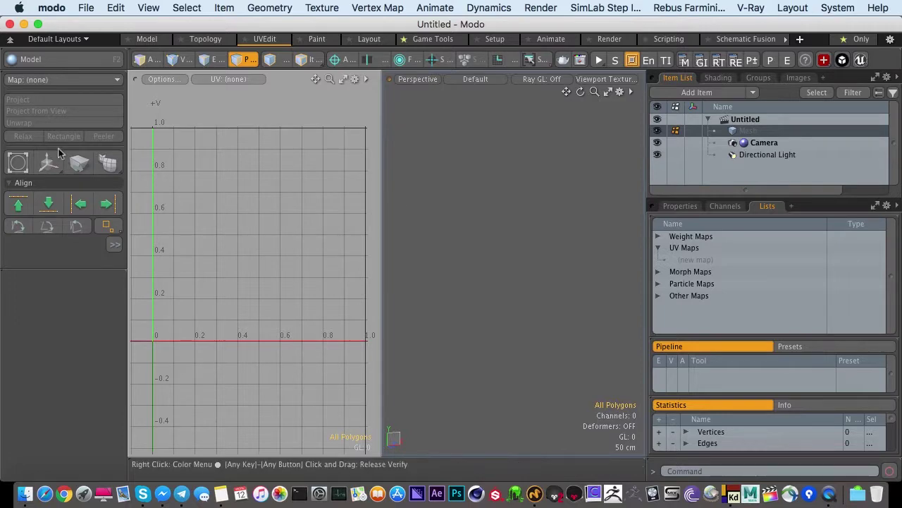
click(24, 24)
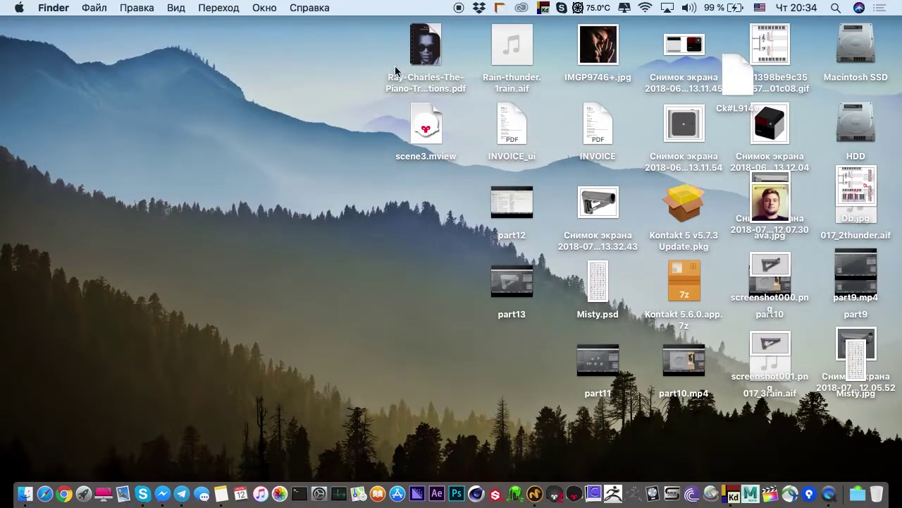